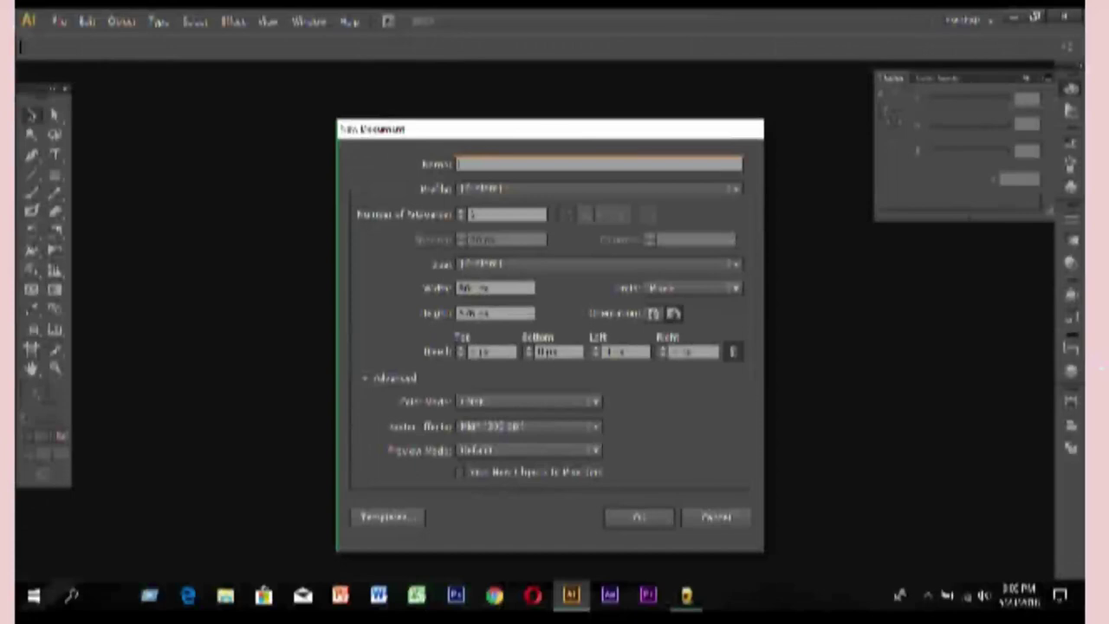
Create a new landscape document with a typed name and different measurement units.
type("A")
type("r")
type("b")
type("o")
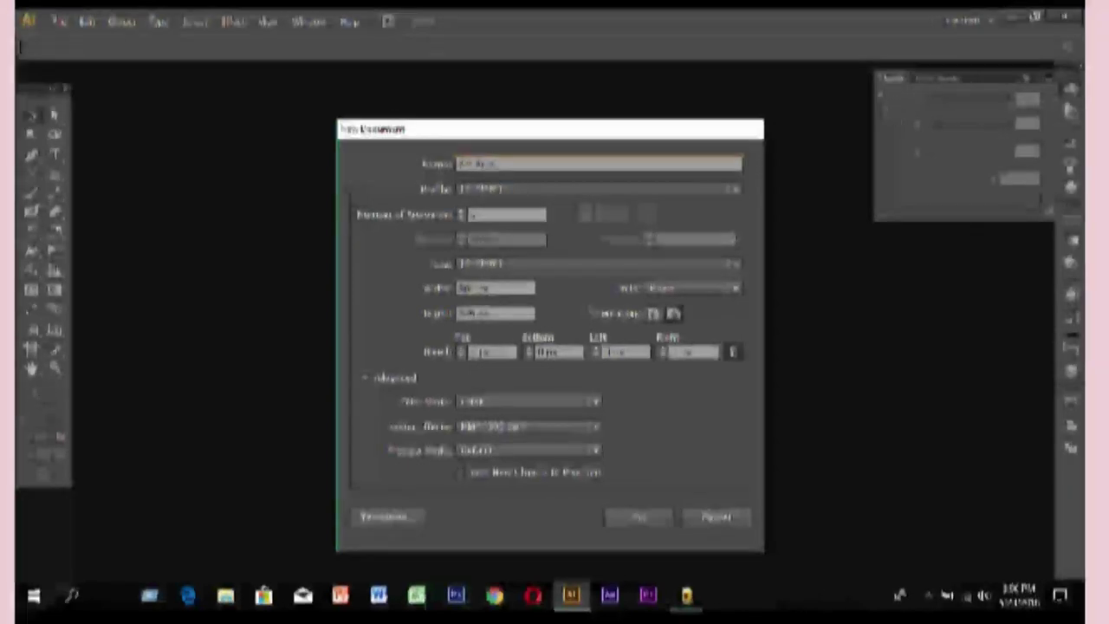
type("ard")
left_click(736, 289)
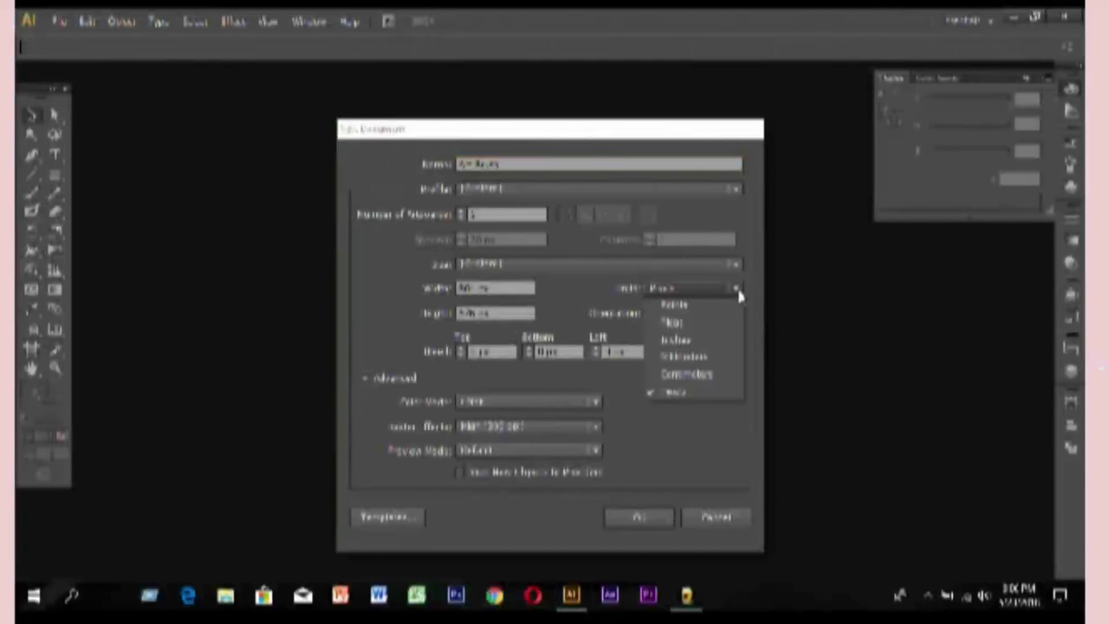
left_click(695, 345)
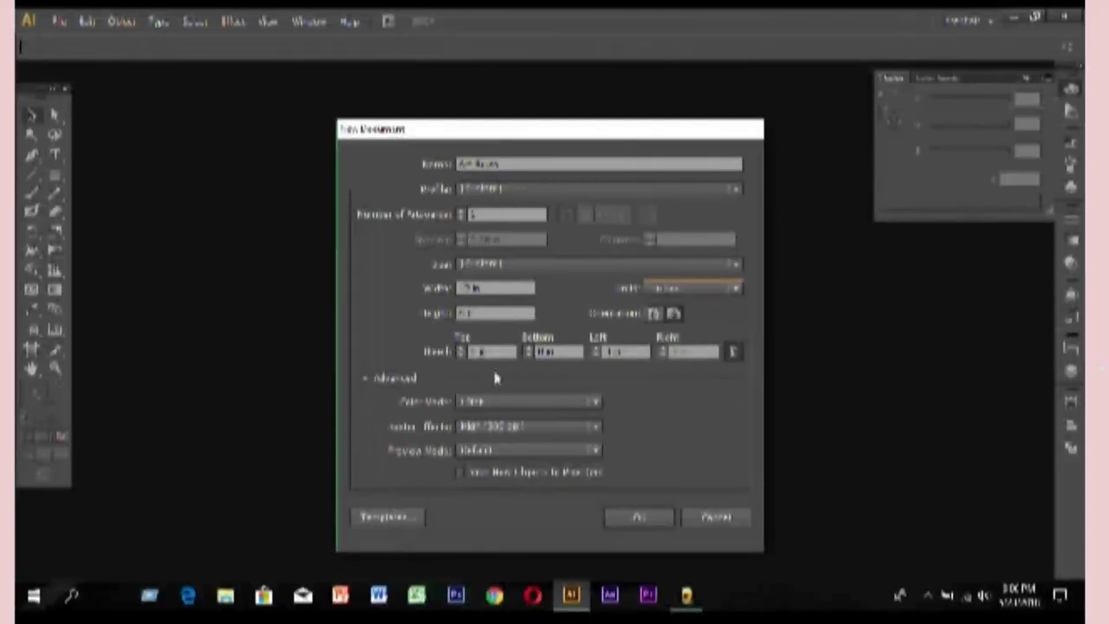
left_click(411, 518)
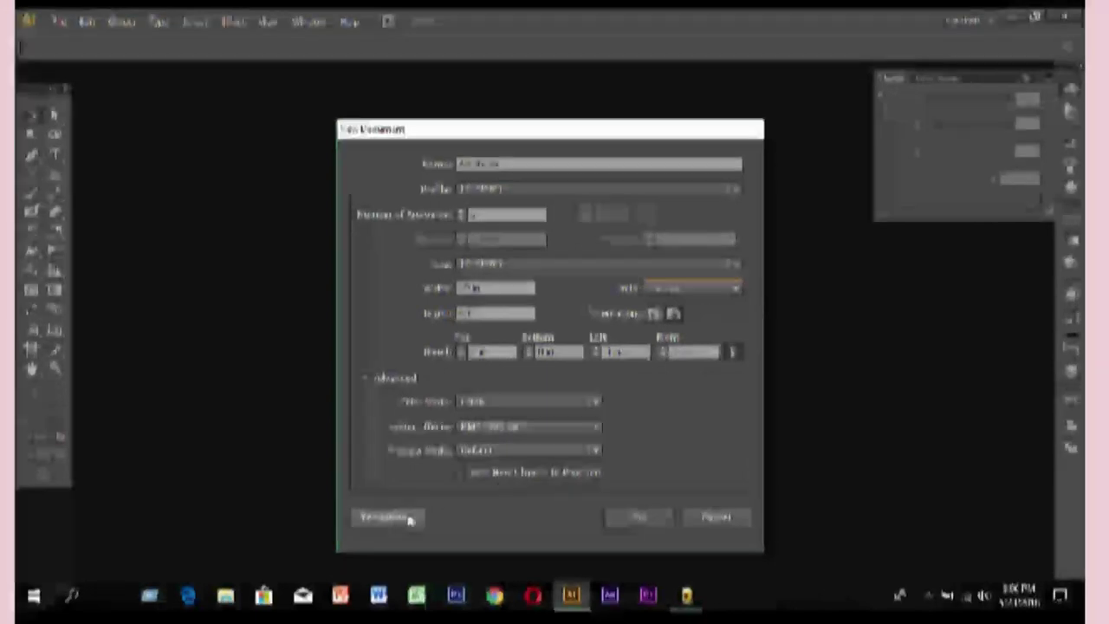
left_click(624, 520)
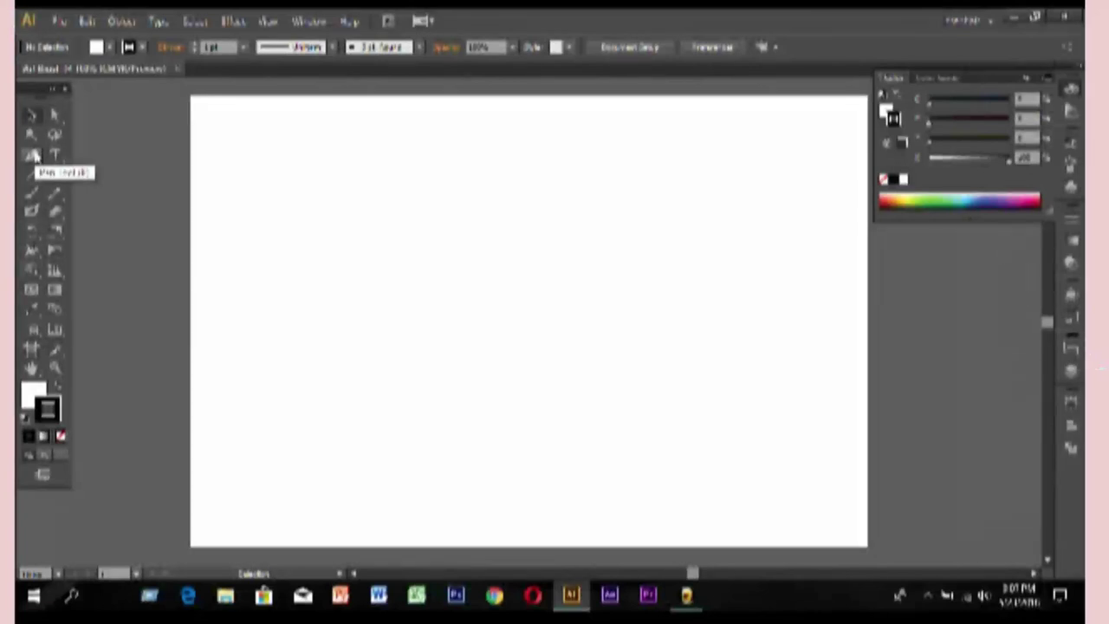
Draw a straight horizontal Pen line with no fill and a heavy black stroke.
left_click(32, 155)
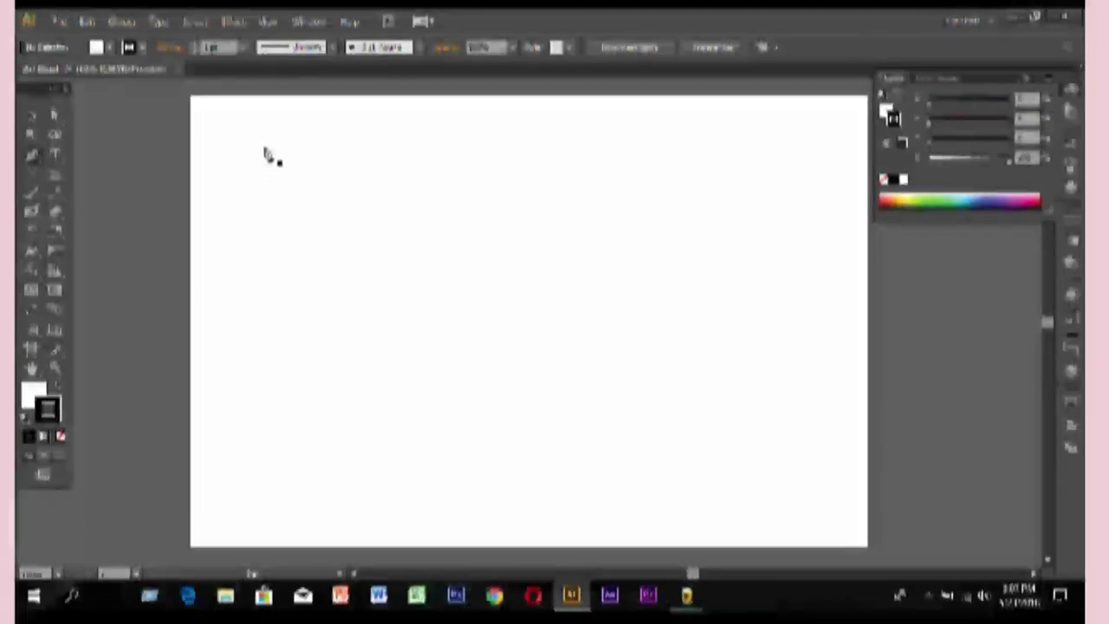
left_click(263, 147)
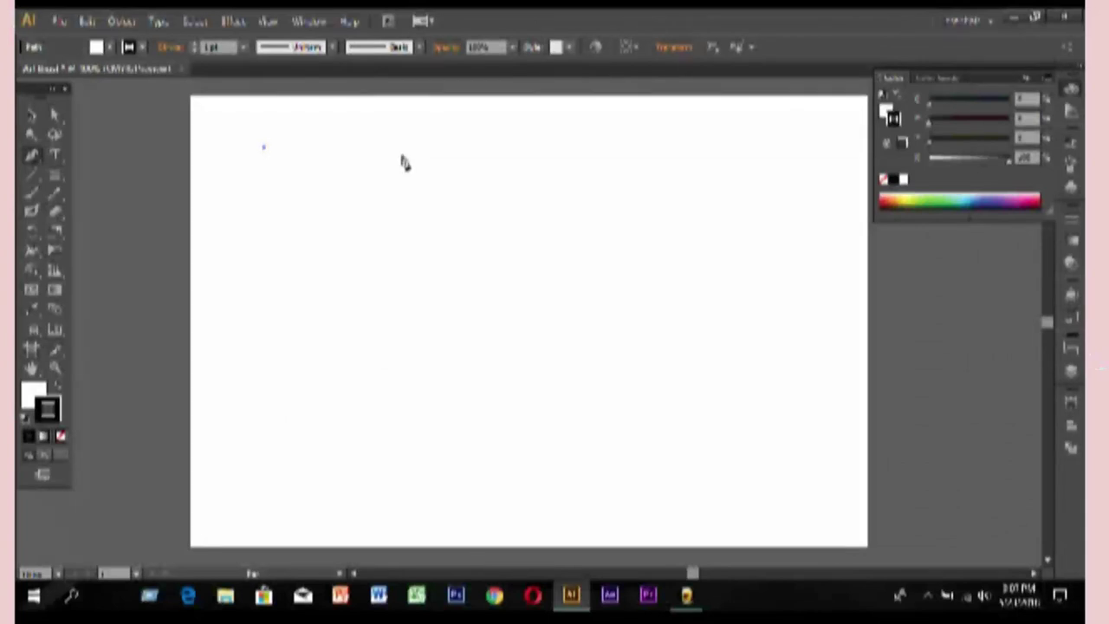
left_click(403, 149)
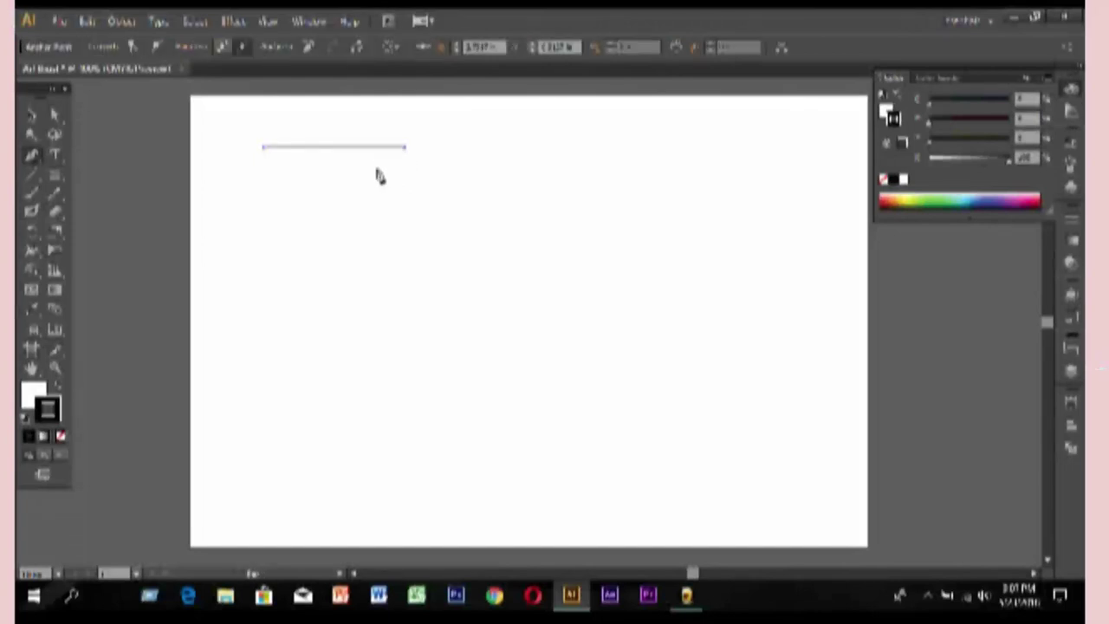
left_click(32, 393)
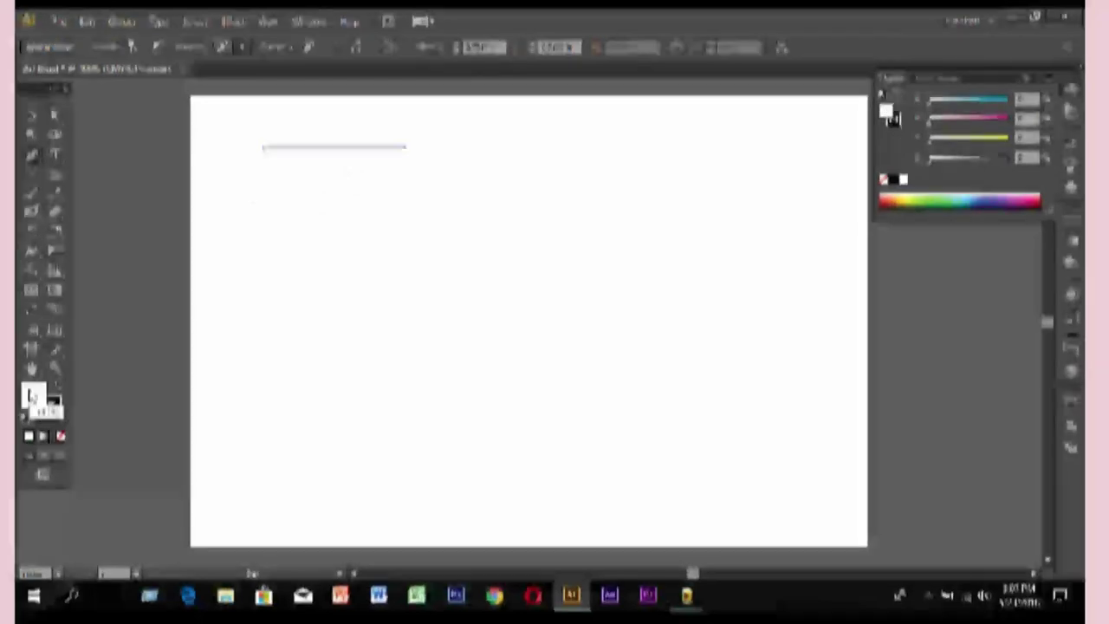
left_click(60, 436)
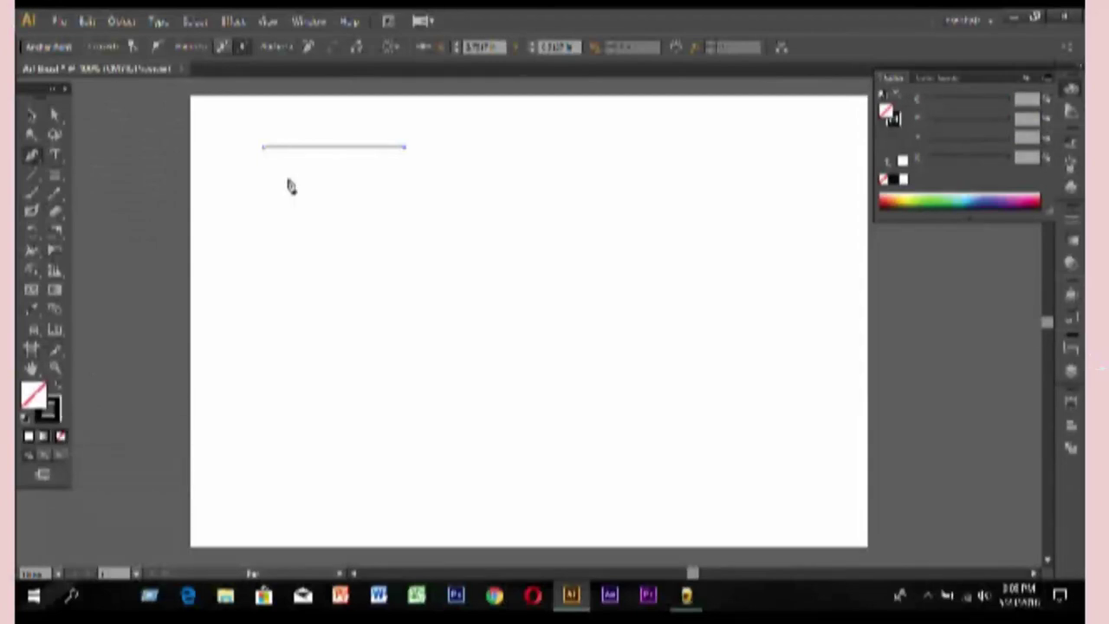
left_click(341, 147)
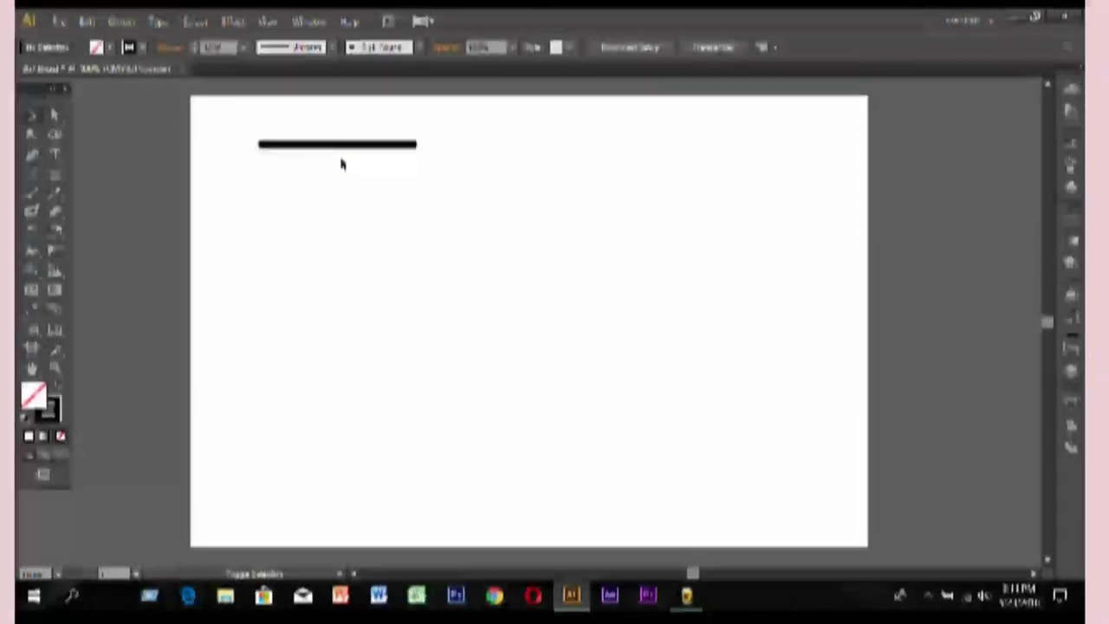
Stack evenly spaced copies of the line below it, deleting the extra sixth copy.
left_click(345, 145)
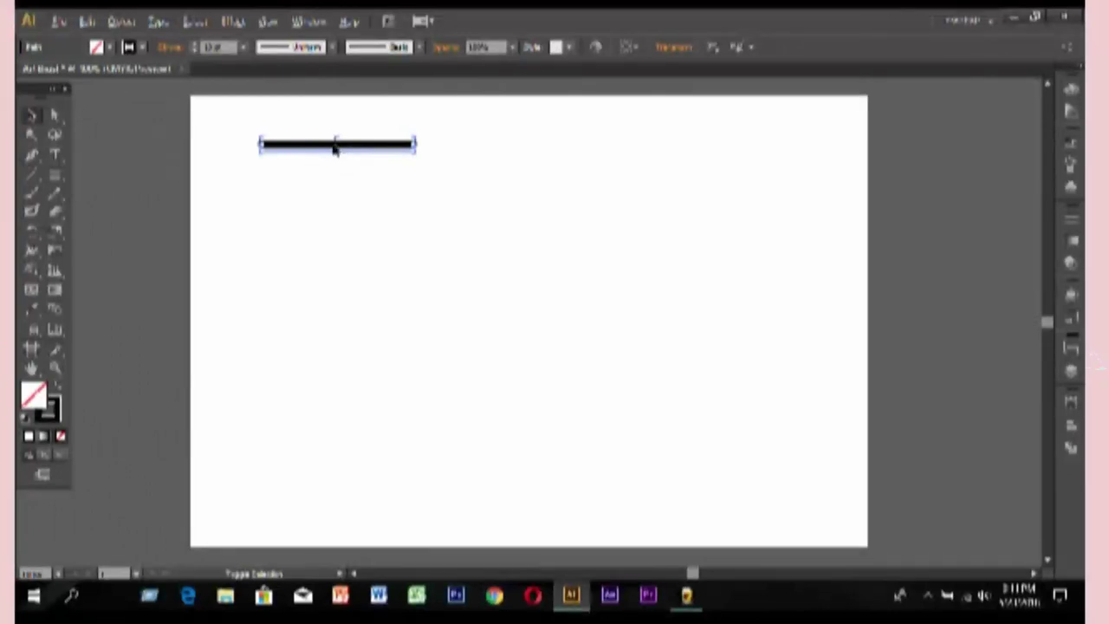
left_click(335, 147, "shift")
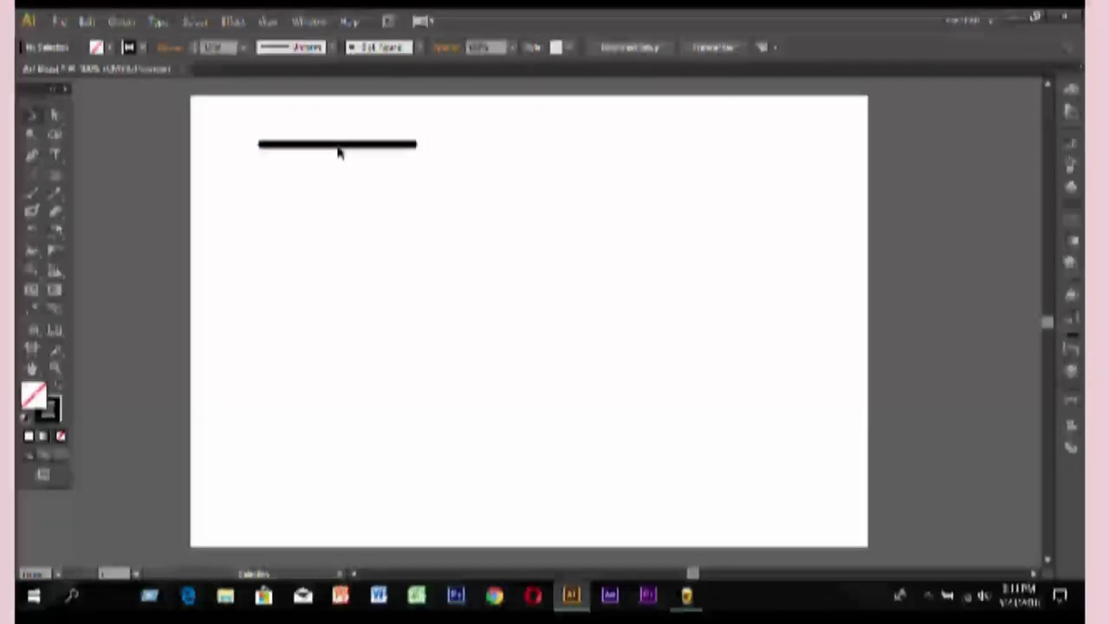
left_click(338, 148)
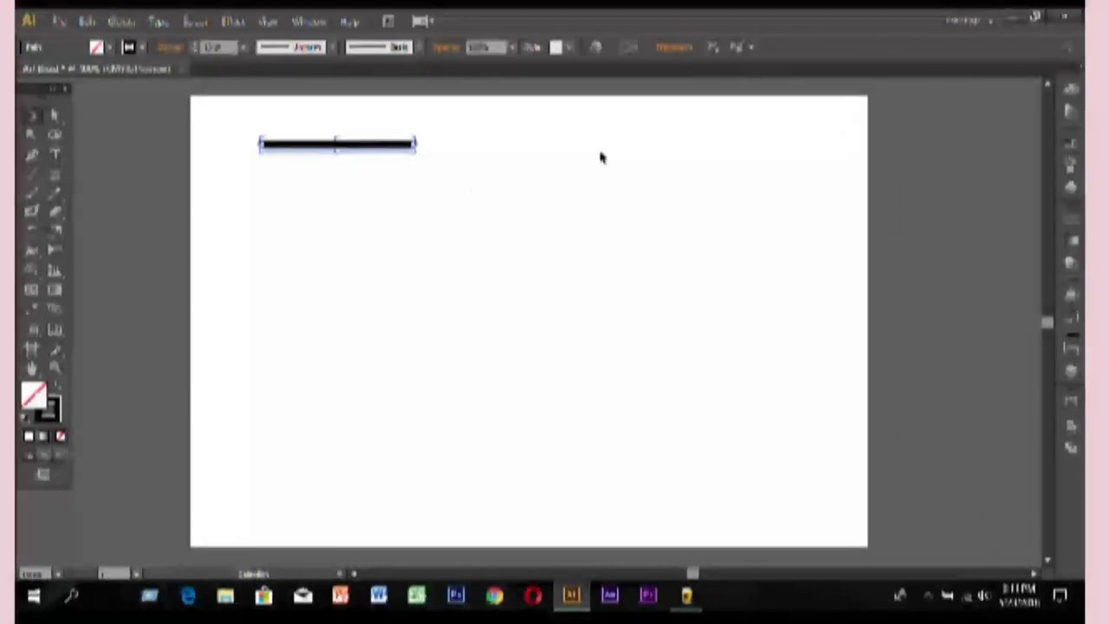
left_click_drag(362, 149, 360, 167)
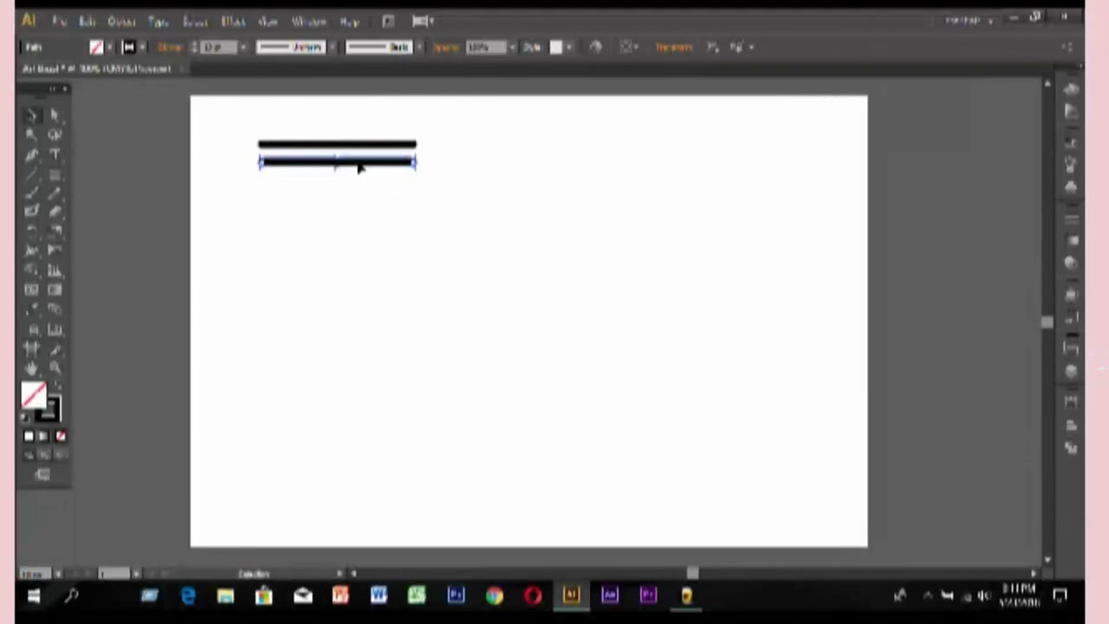
key("ctrl+d")
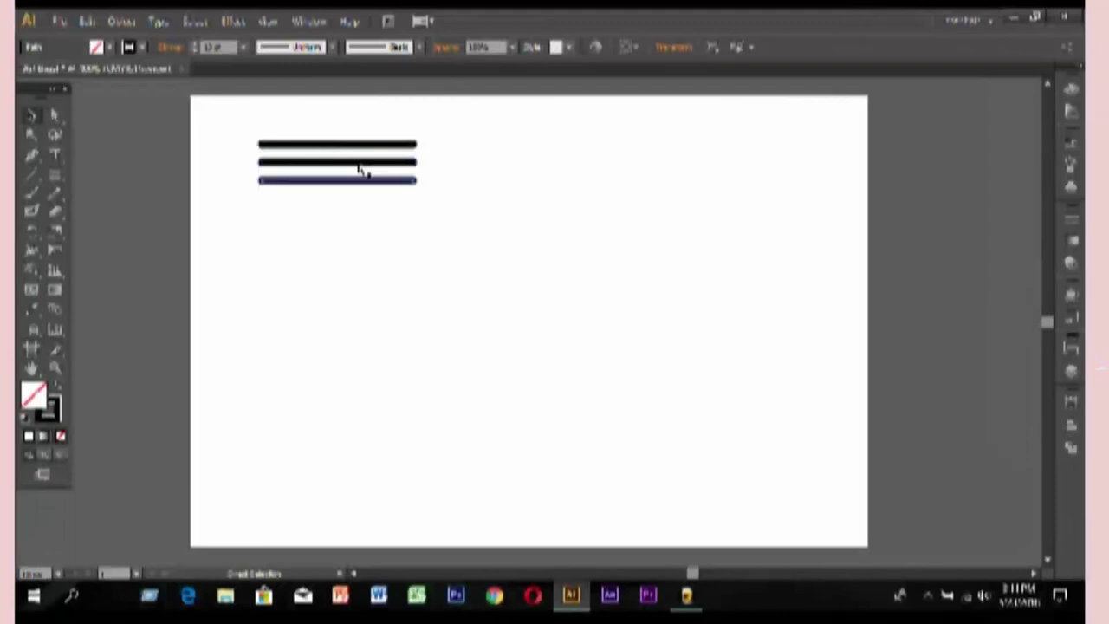
key("ctrl+d")
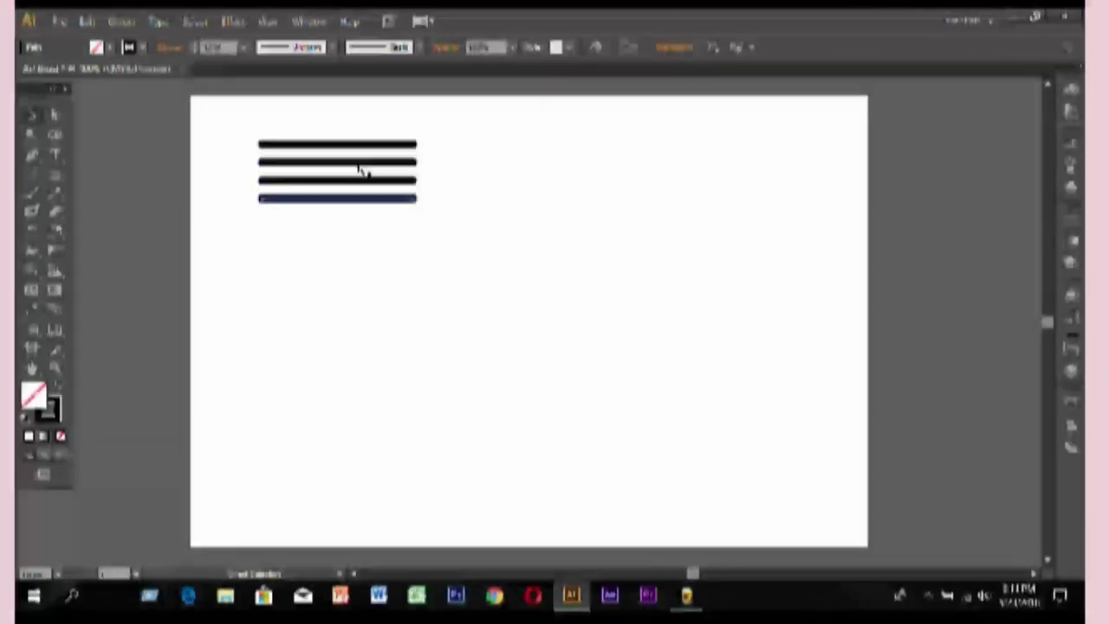
key("ctrl+d")
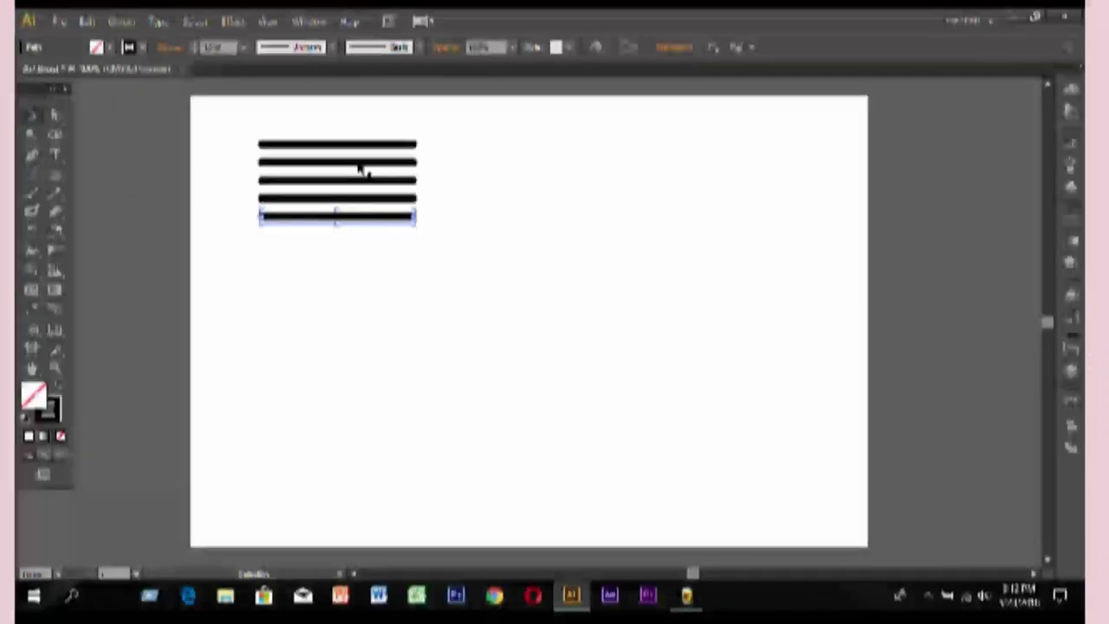
left_click(362, 170)
key("ctrl+d")
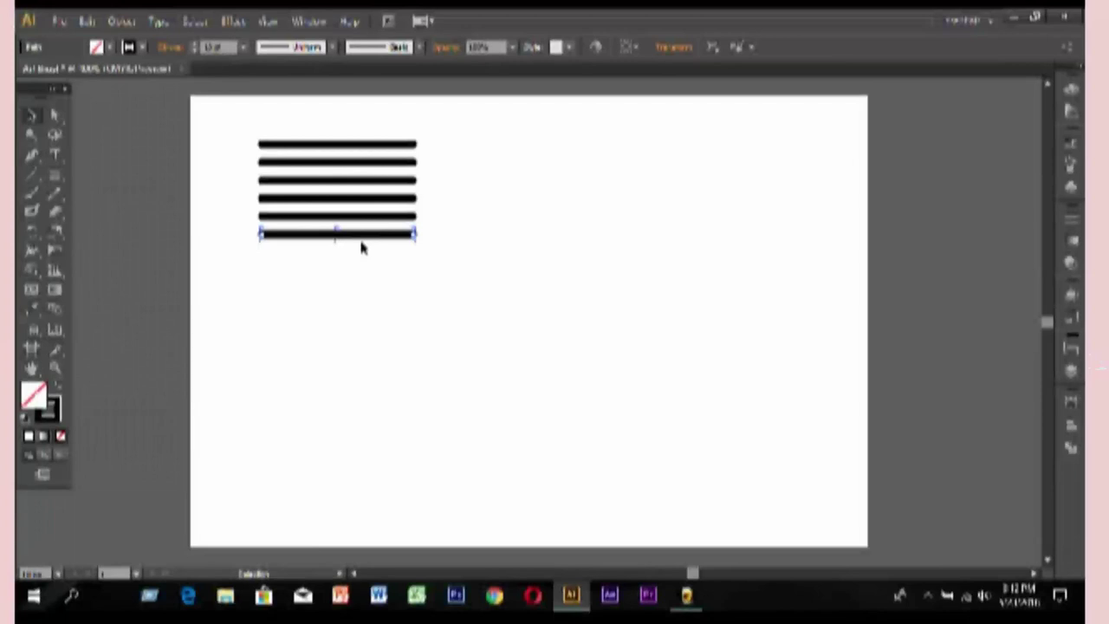
key("Delete")
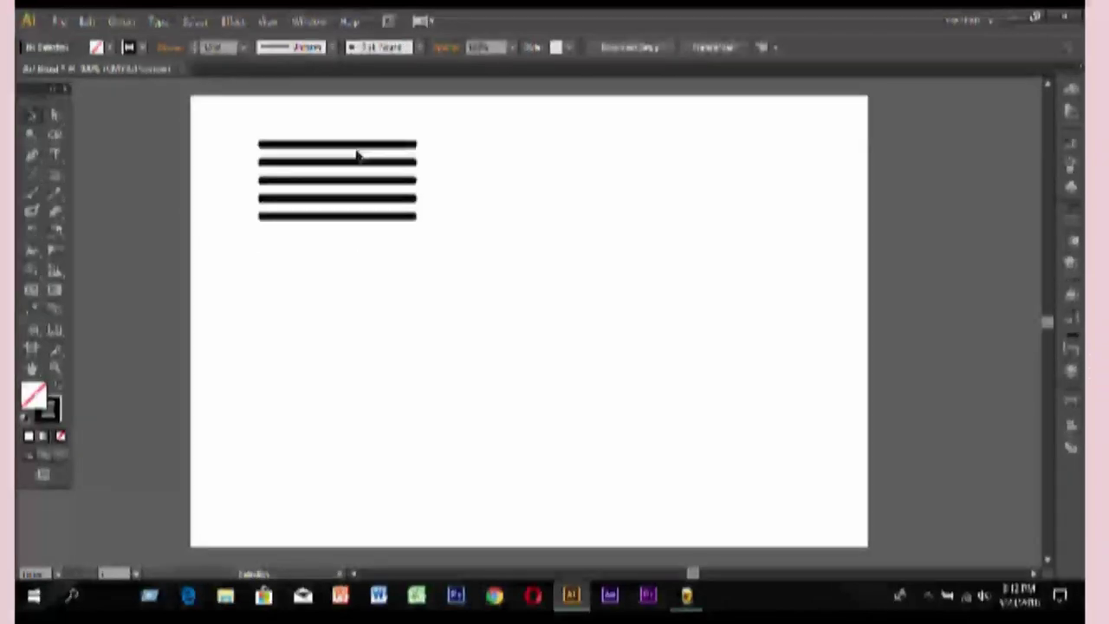
Cut a small gap near the top line's right end by adding points and deleting the segment between.
left_click(361, 145)
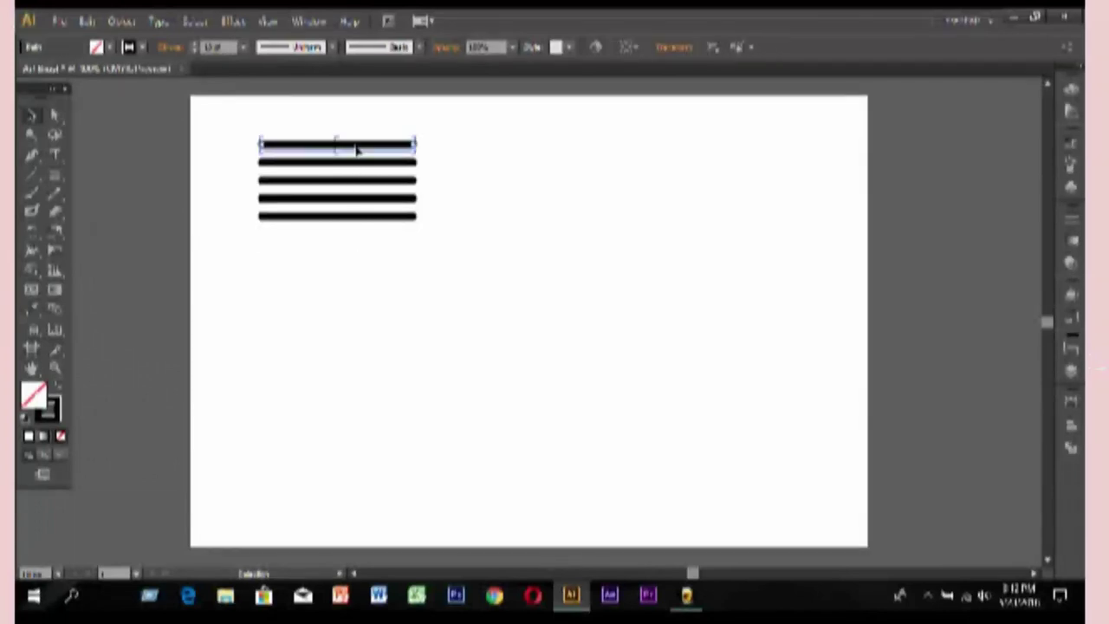
left_click(55, 114)
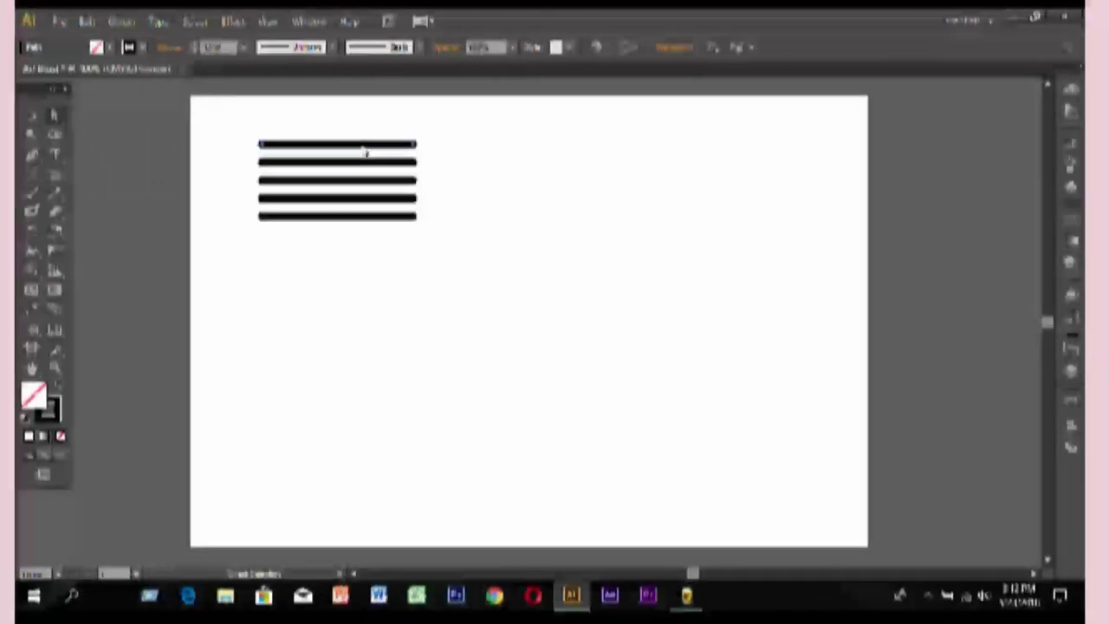
left_click(31, 154)
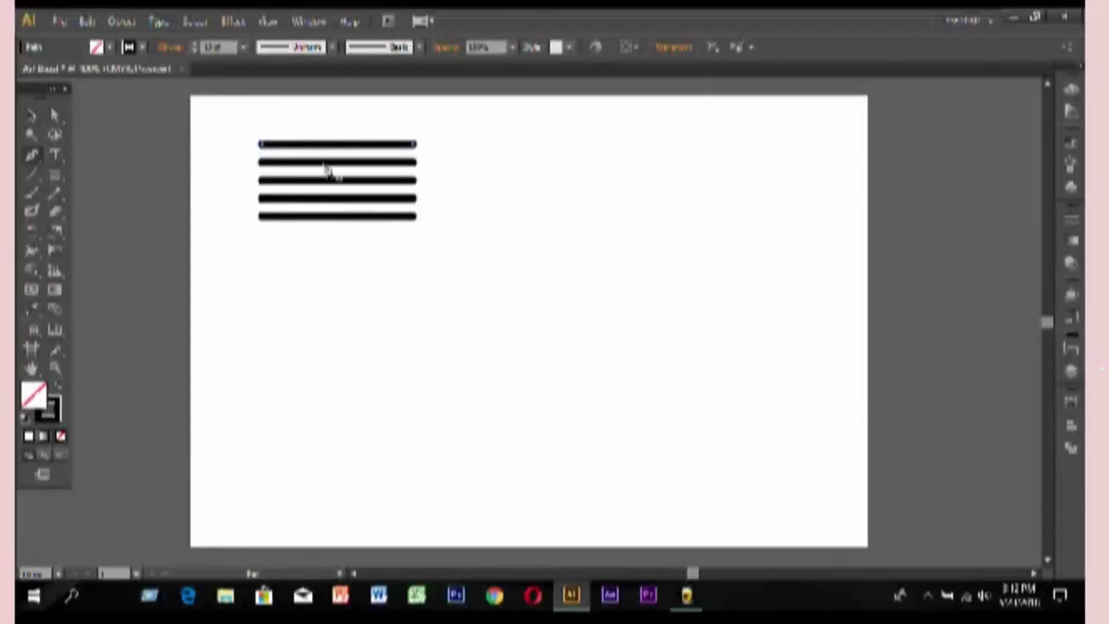
left_click(365, 144)
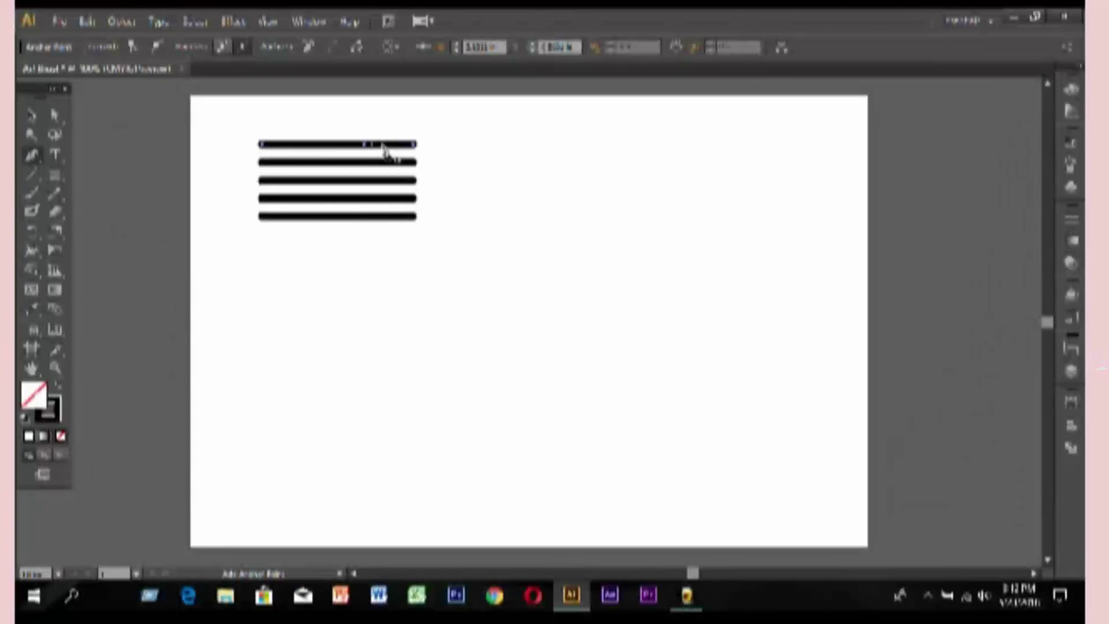
left_click(54, 114)
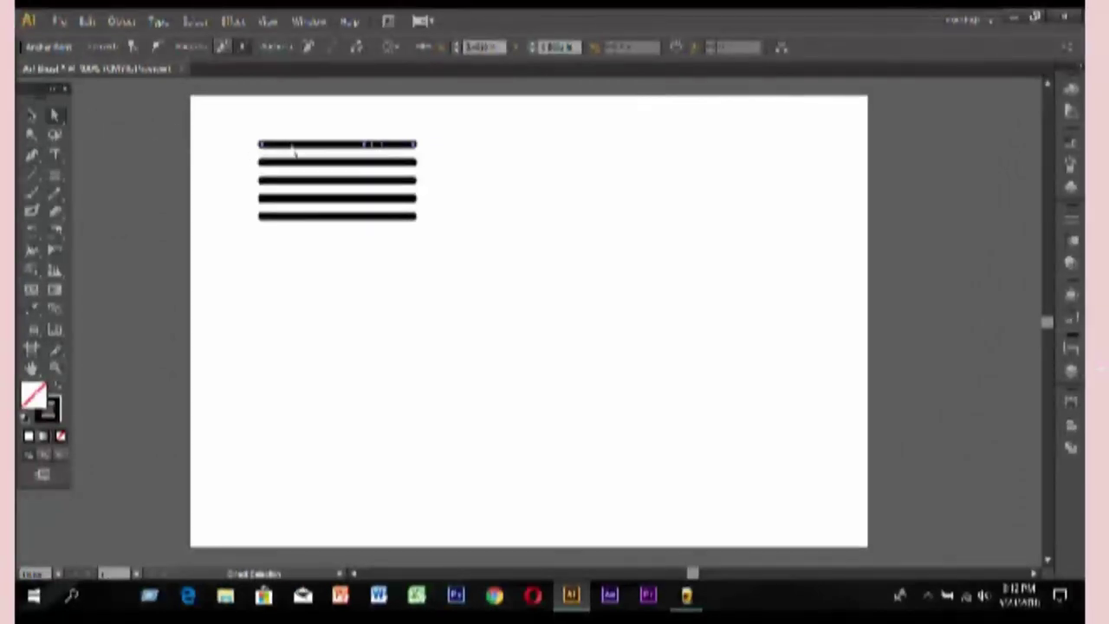
key("Delete")
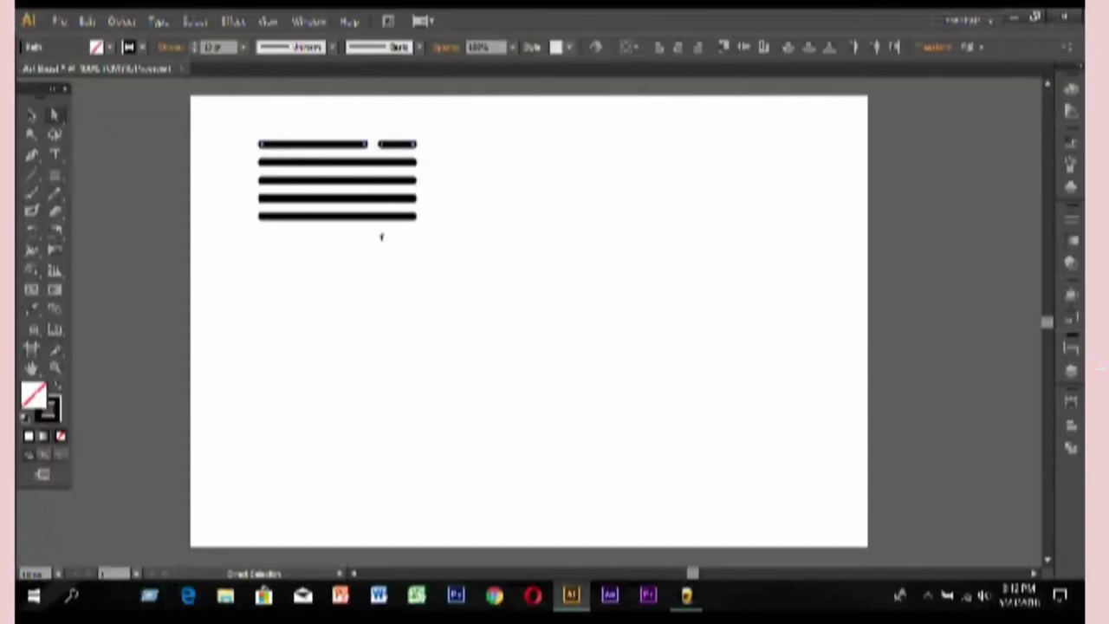
key("p")
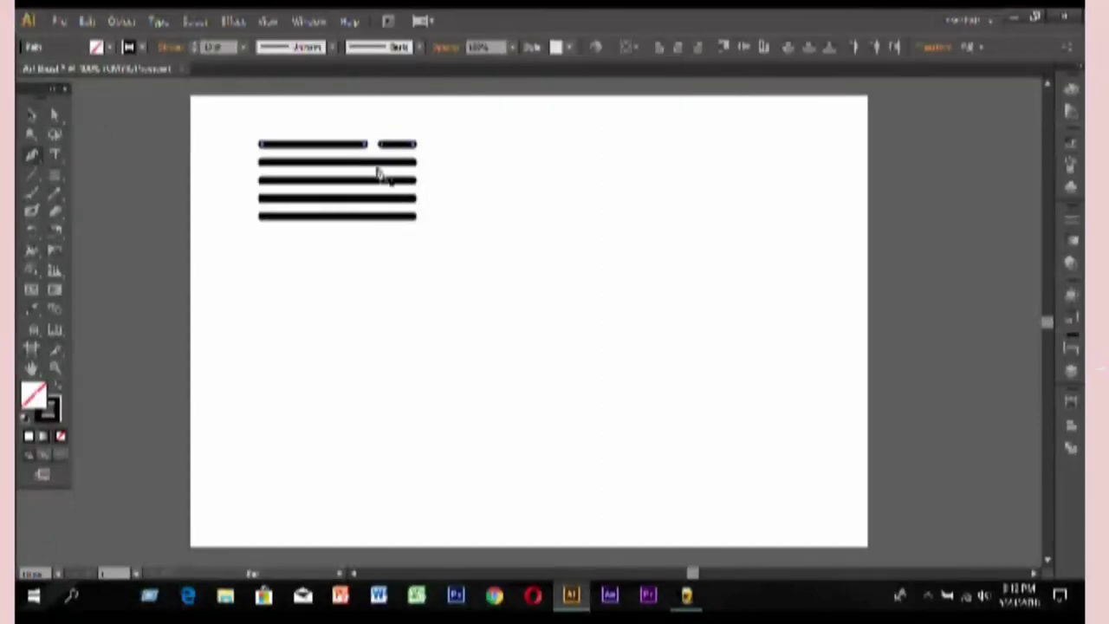
left_click(32, 113)
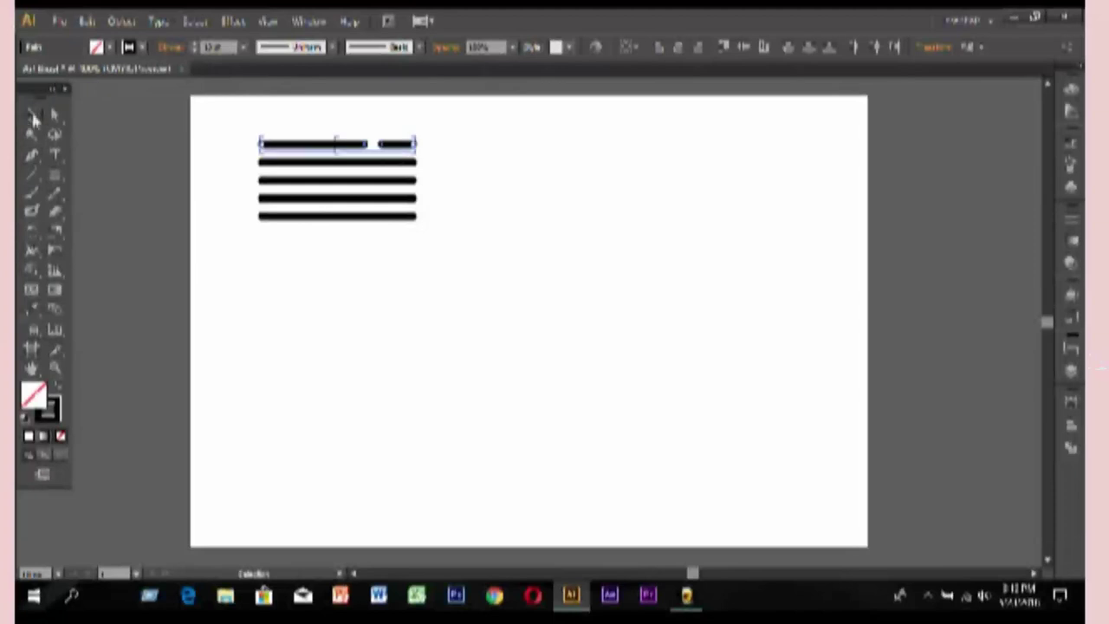
Split the second line into three dashes by adding anchor points and deleting two short segments.
left_click(348, 162)
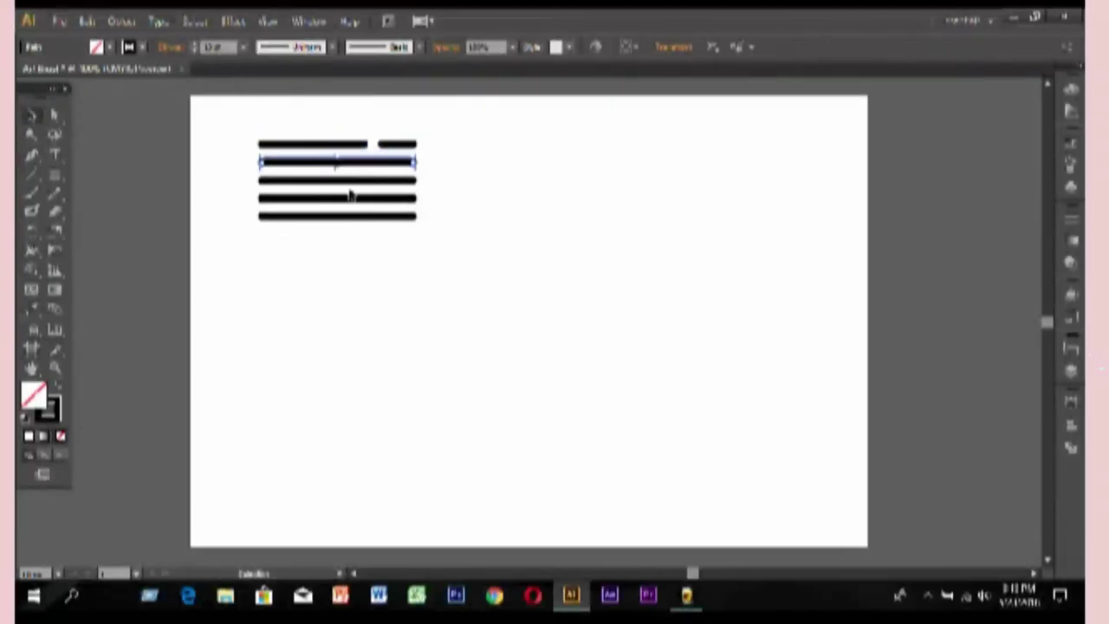
left_click(31, 154)
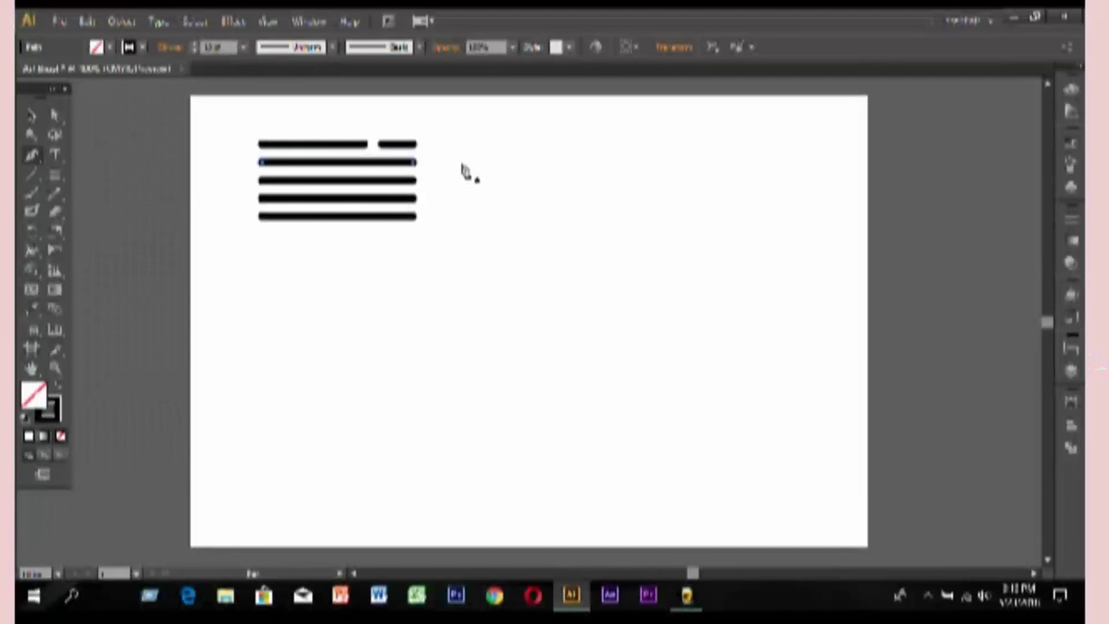
left_click(395, 164)
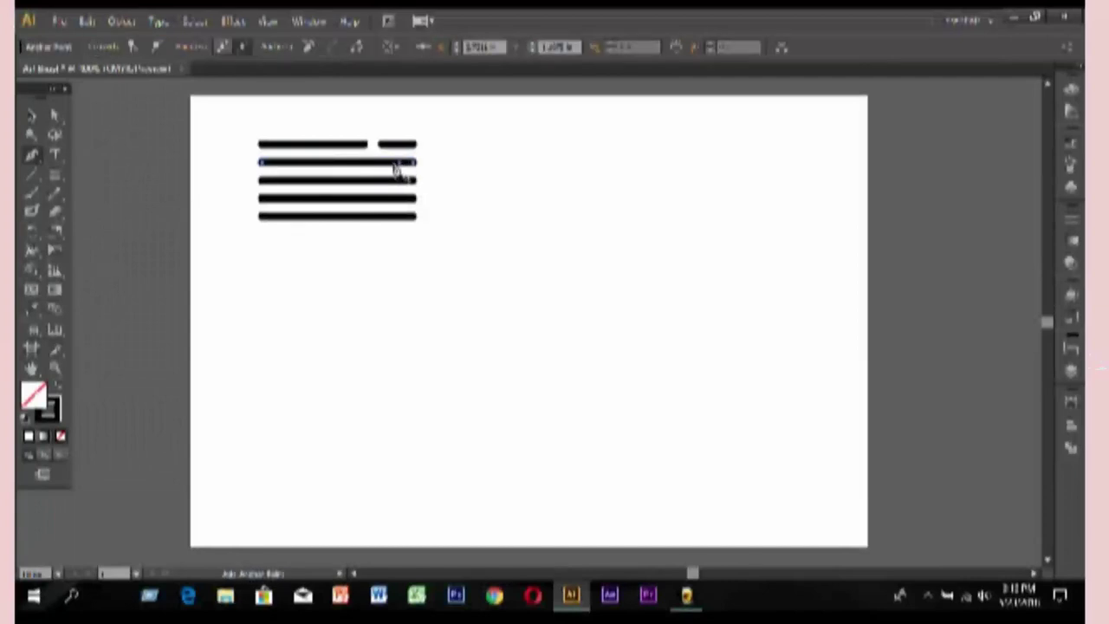
left_click(391, 165)
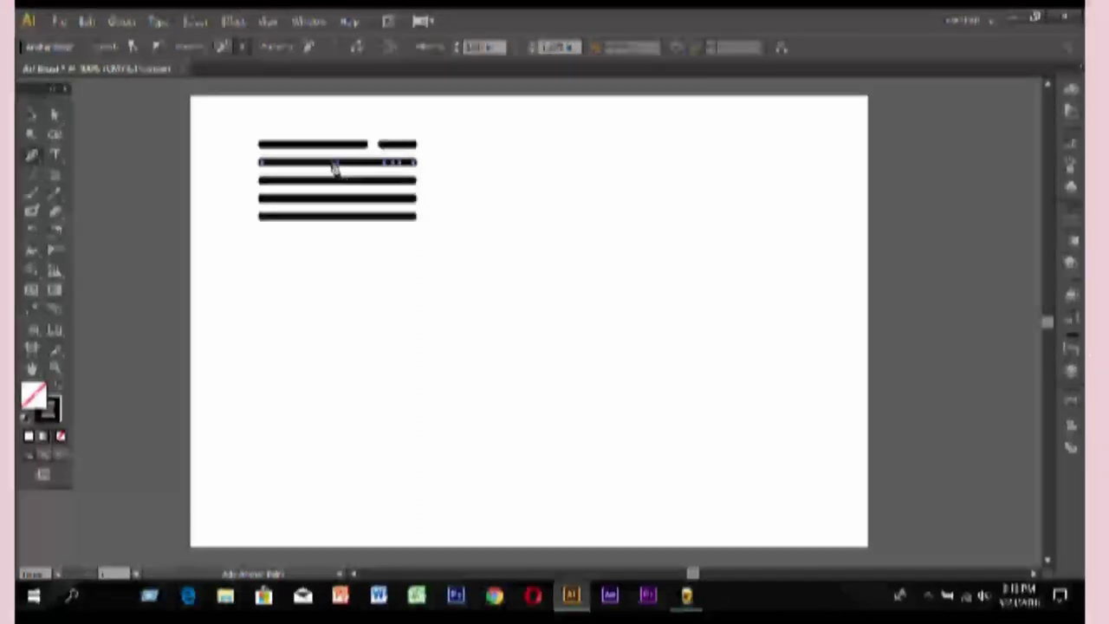
left_click(330, 163)
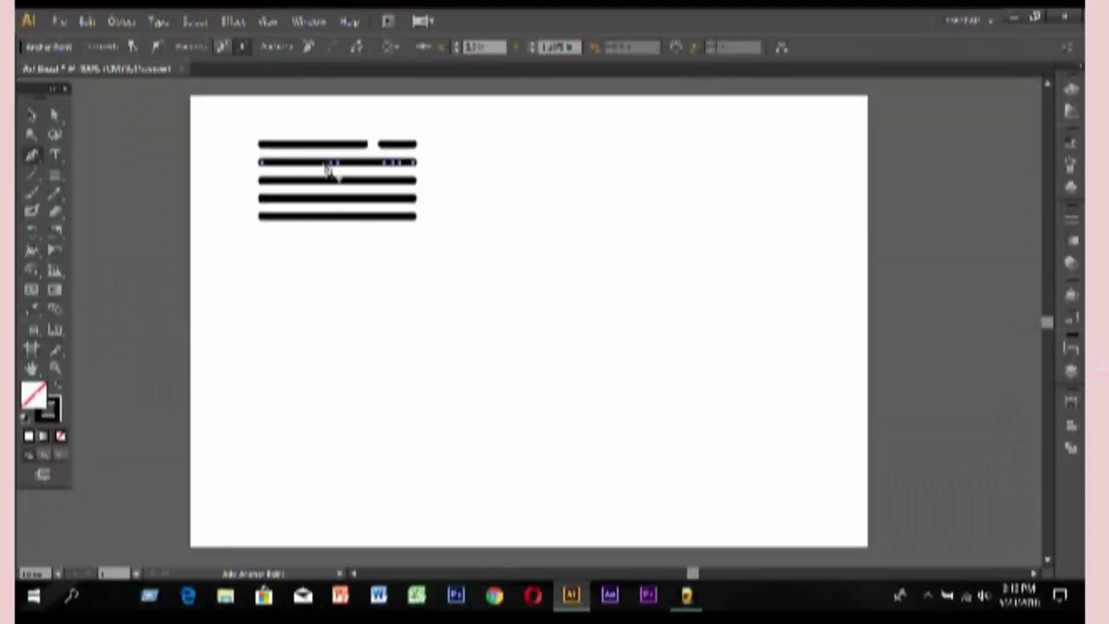
left_click(57, 116)
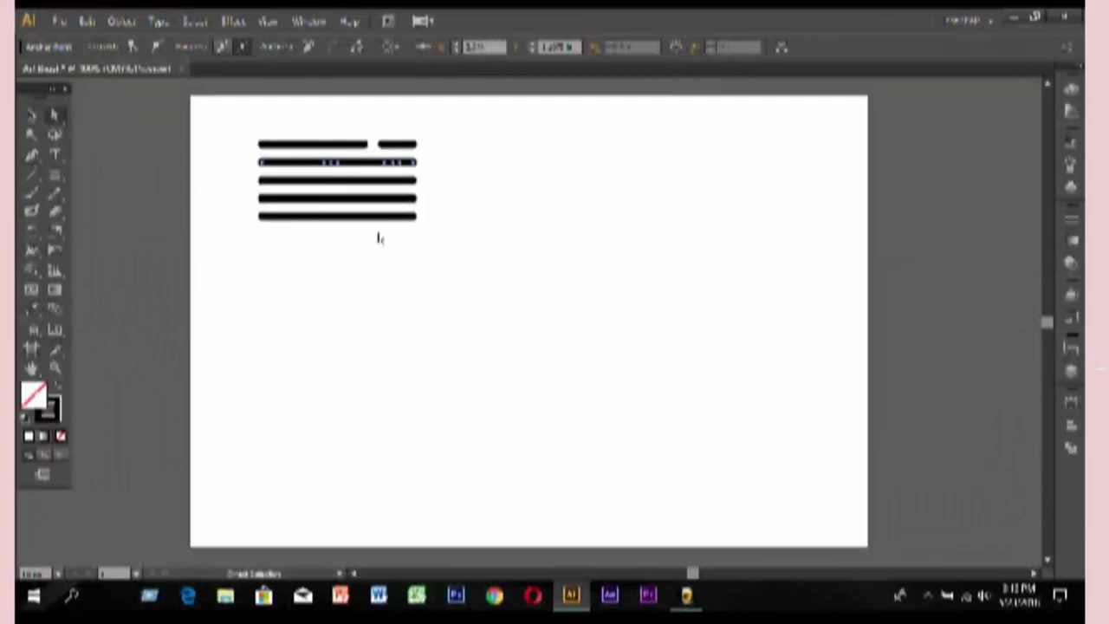
key("Delete")
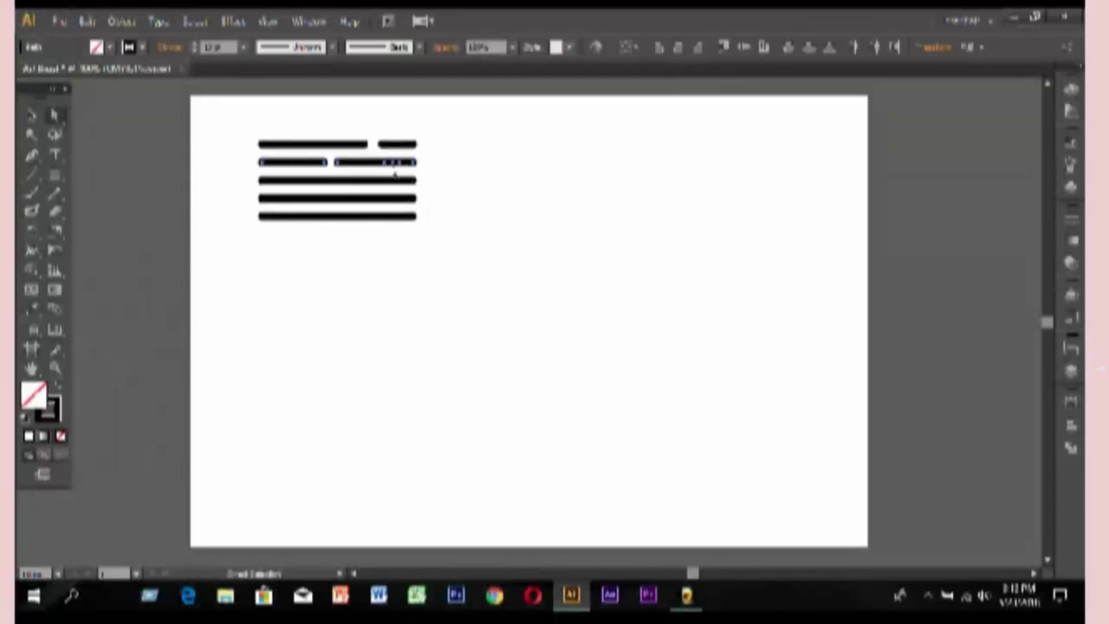
left_click(396, 163)
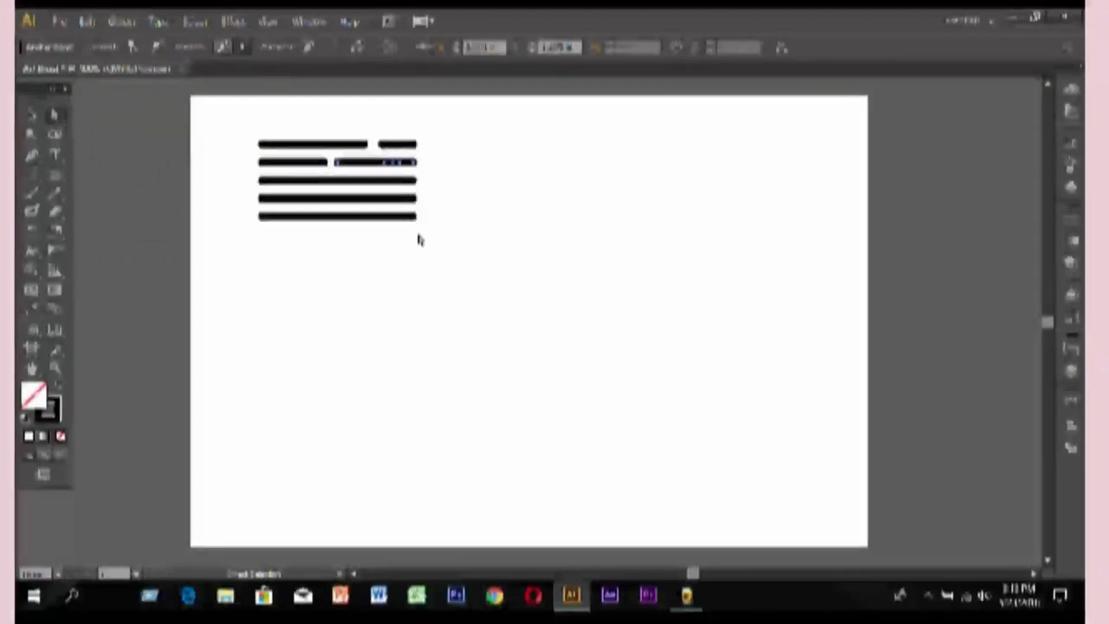
key("Delete")
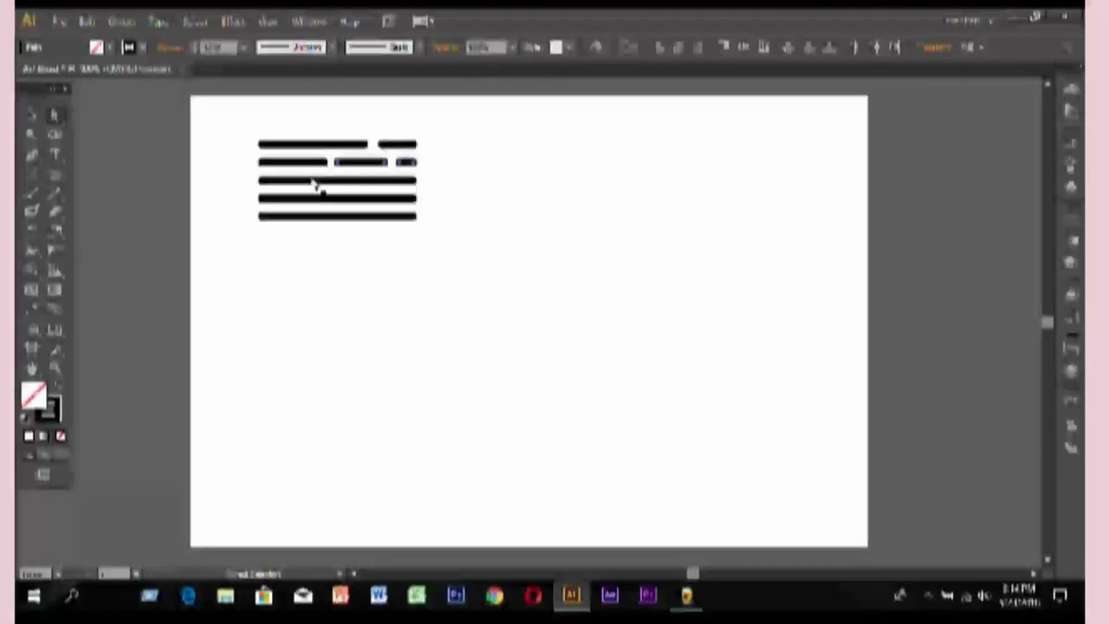
Nudge the third line left and shorten the second row's middle dash.
left_click(313, 180)
key("Left")
key("Left")
key("Left")
key("Left")
key("Left")
key("Left")
key("Left")
key("Left")
key("Left")
key("Left")
key("Left")
key("Left")
key("Left")
key("Left")
key("Left")
key("Left")
key("Left")
key("Left")
key("Left")
key("Left")
key("Left")
key("Left")
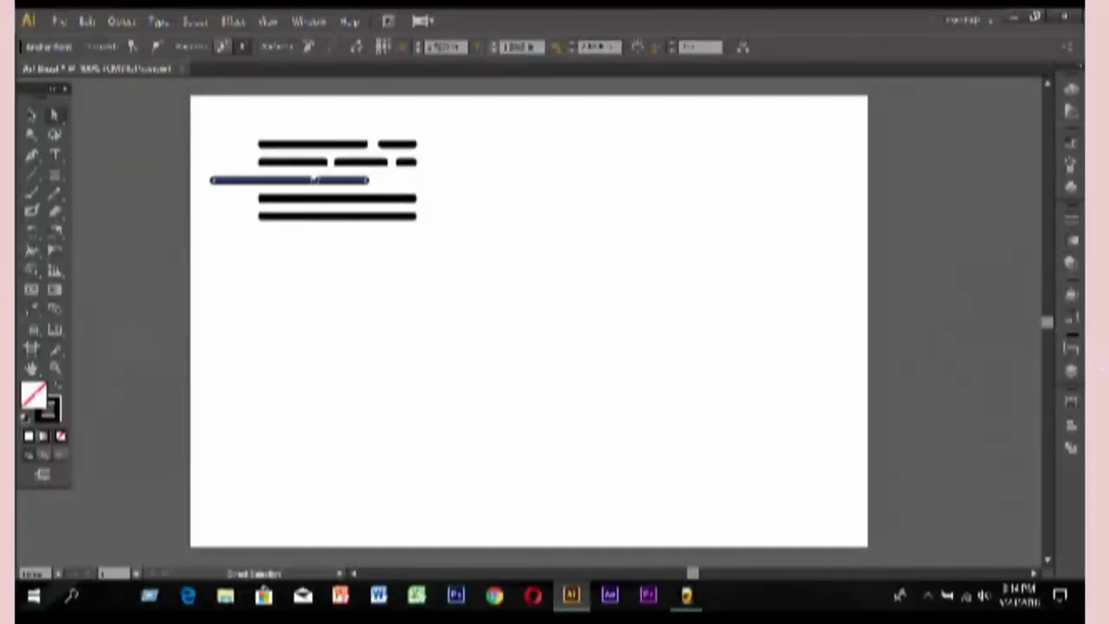
left_click(351, 171)
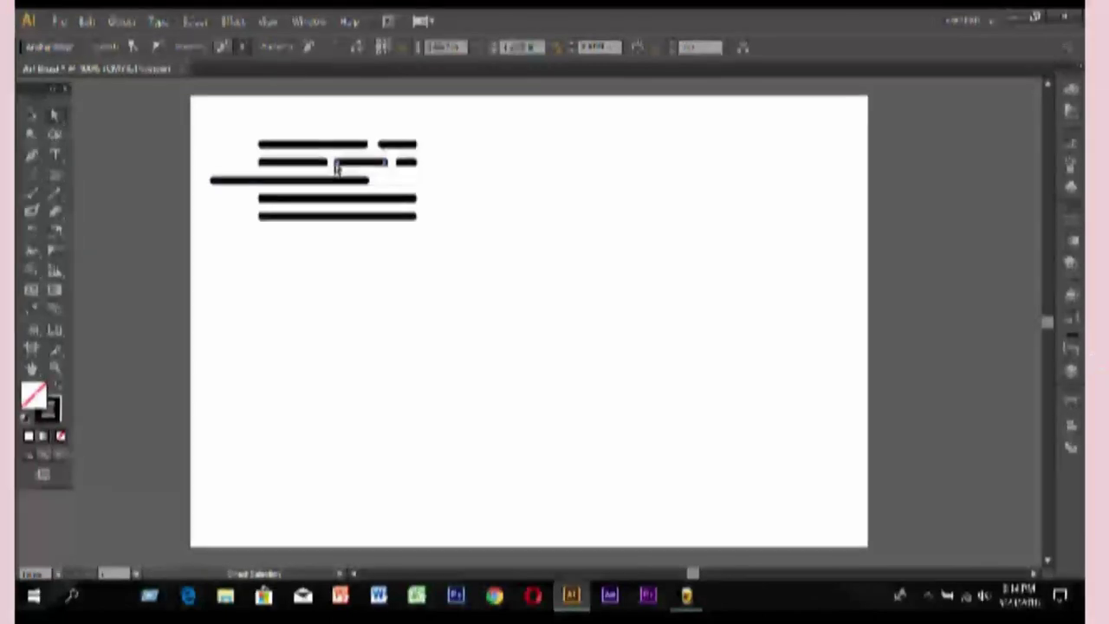
left_click(337, 163)
key("Down")
key("Down")
key("Down")
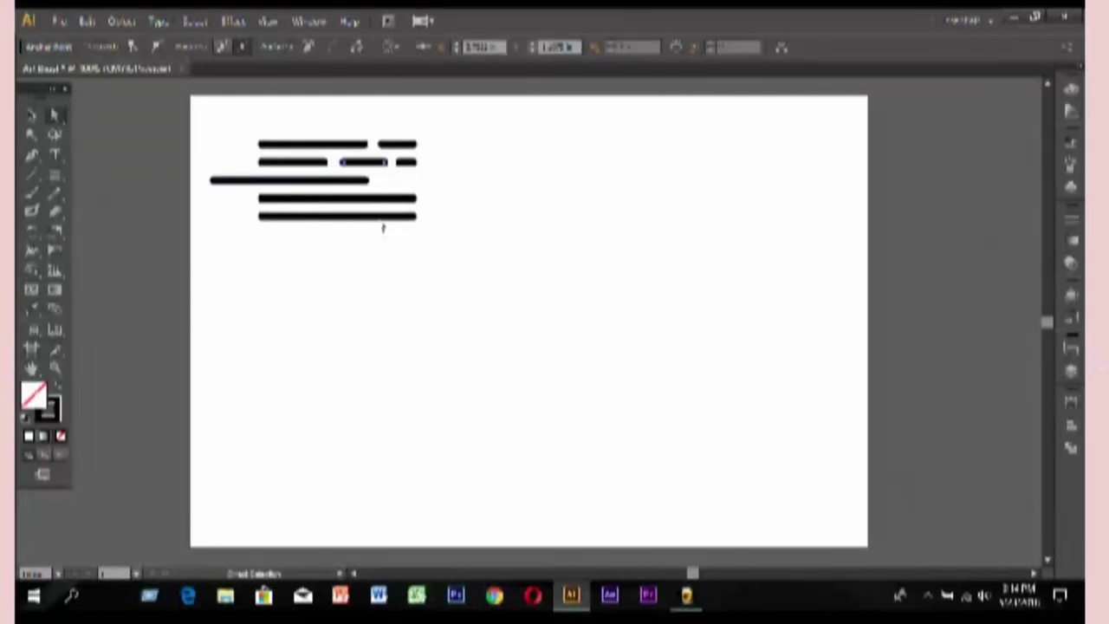
Extend the second row's first dash to the left and shift its middle dash left.
left_click(278, 165)
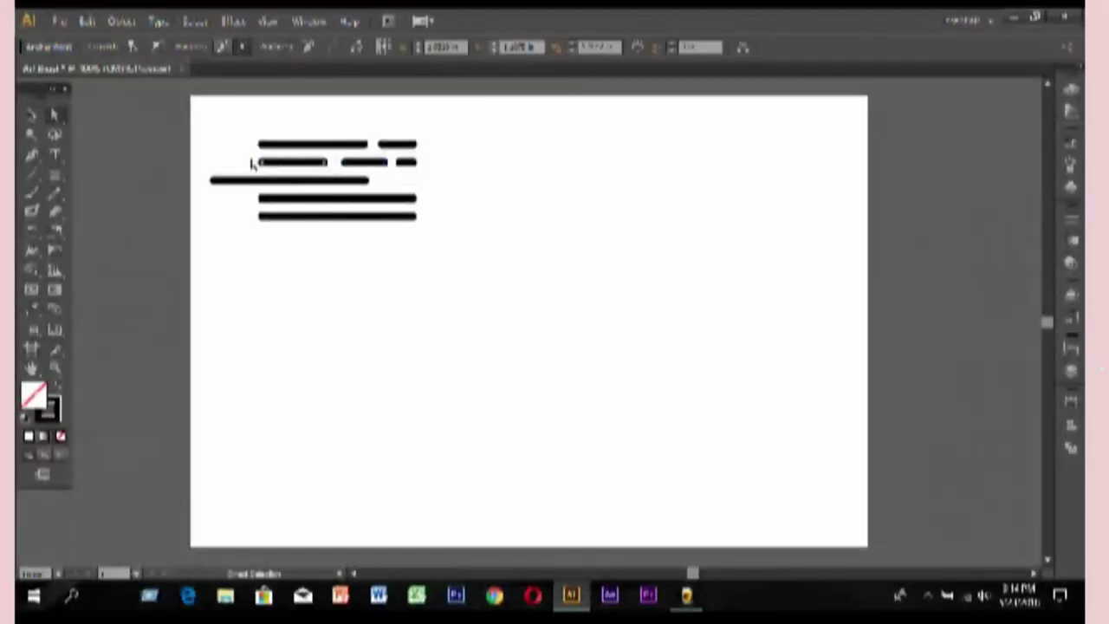
left_click(265, 165)
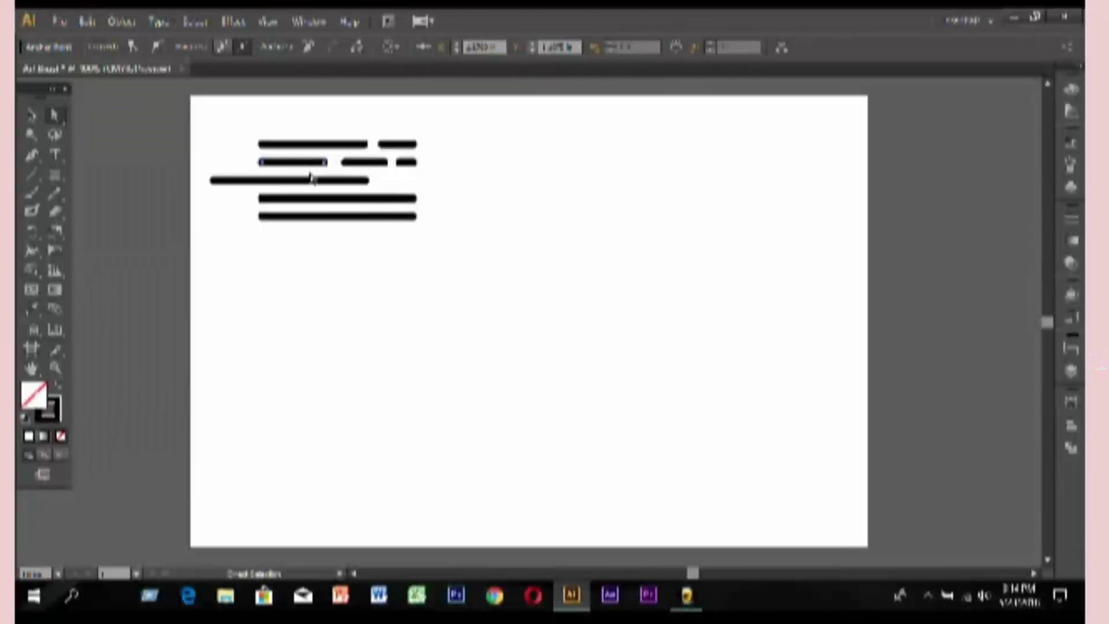
key("Left")
key("Left")
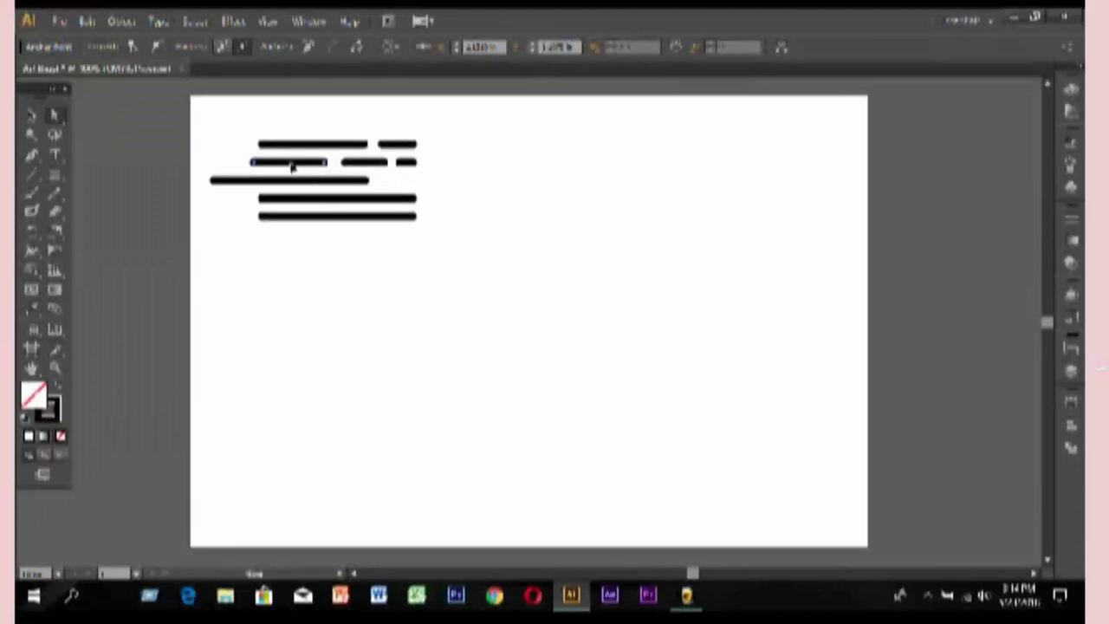
key("Left")
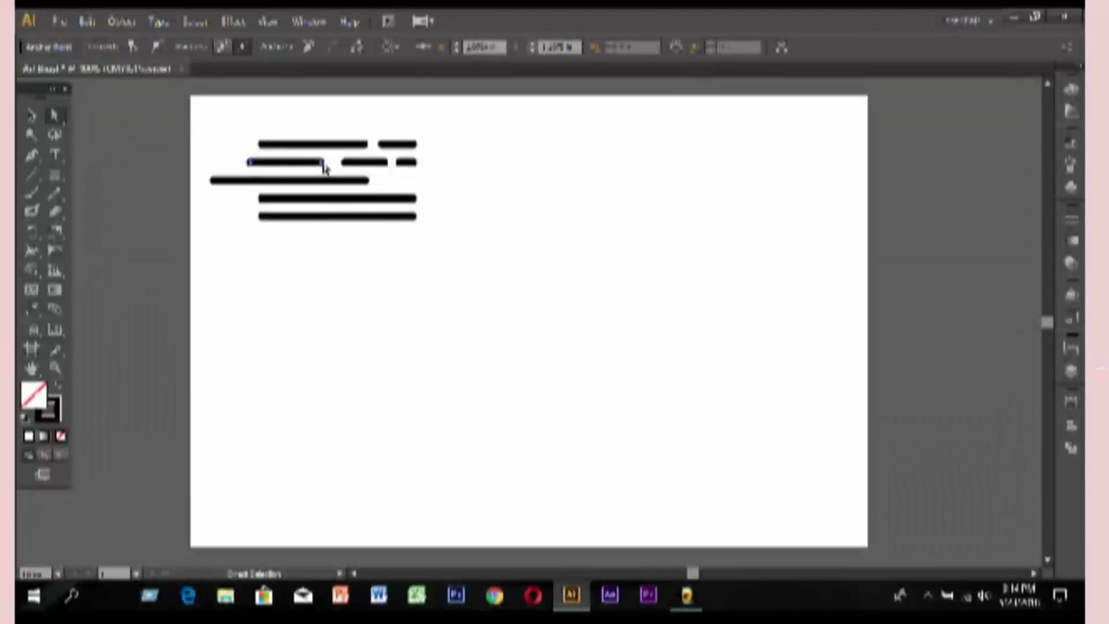
left_click(326, 170)
left_click(284, 163)
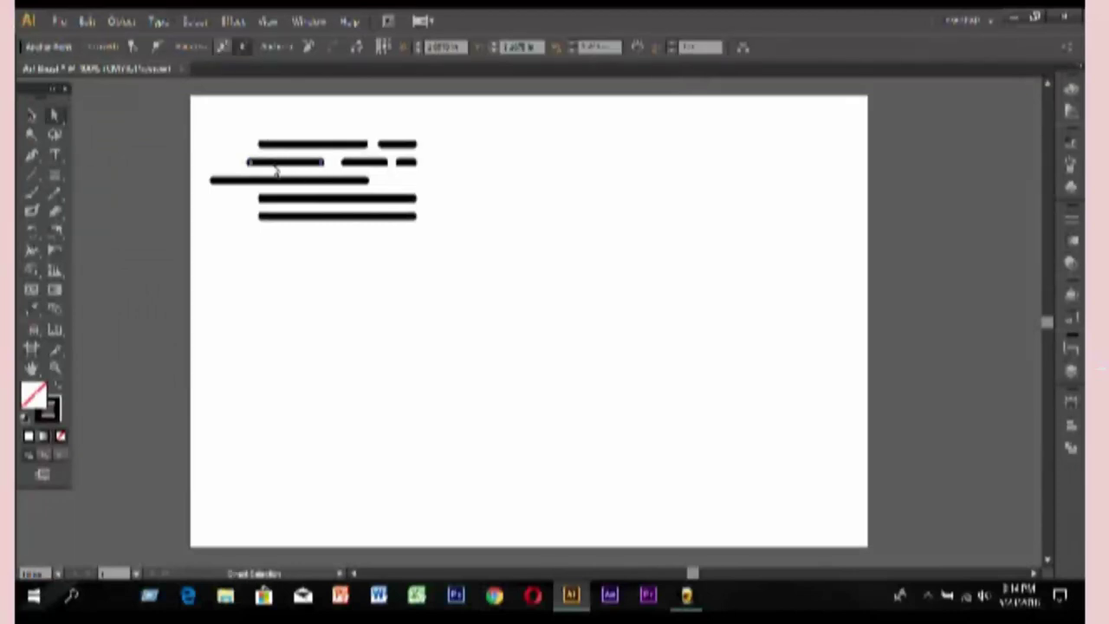
key("Left")
key("Left")
key("Left")
key("Left")
key("Left")
key("Left")
key("Left")
key("Left")
key("Left")
left_click(364, 165)
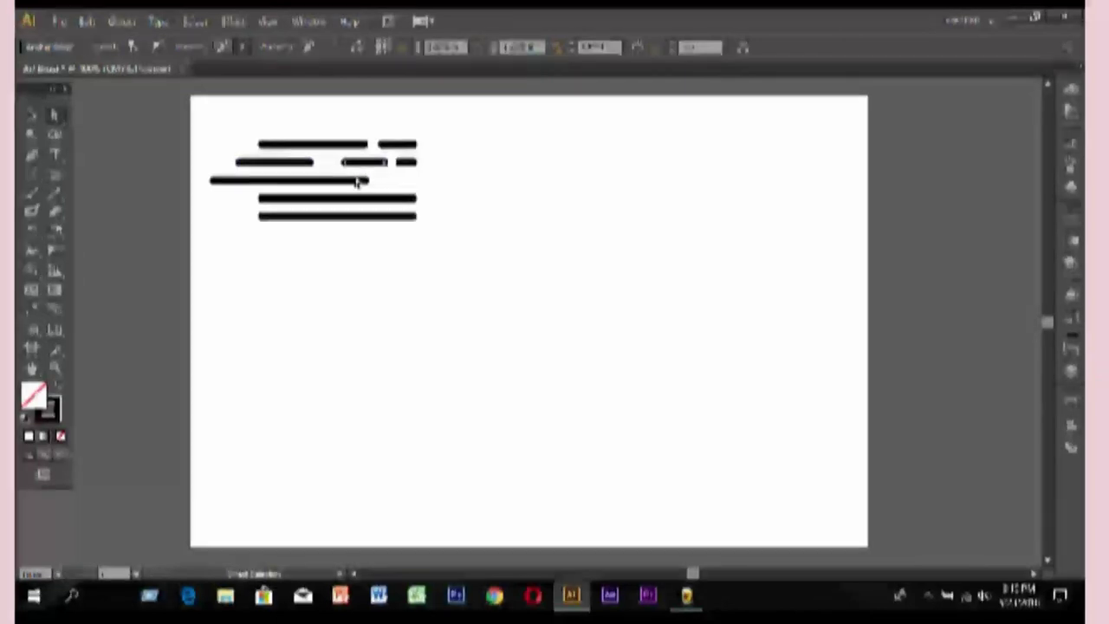
key("Left")
key("Left")
key("Left")
key("Left")
key("Left")
key("Left")
key("Left")
key("Left")
key("Left")
key("Left")
key("Left")
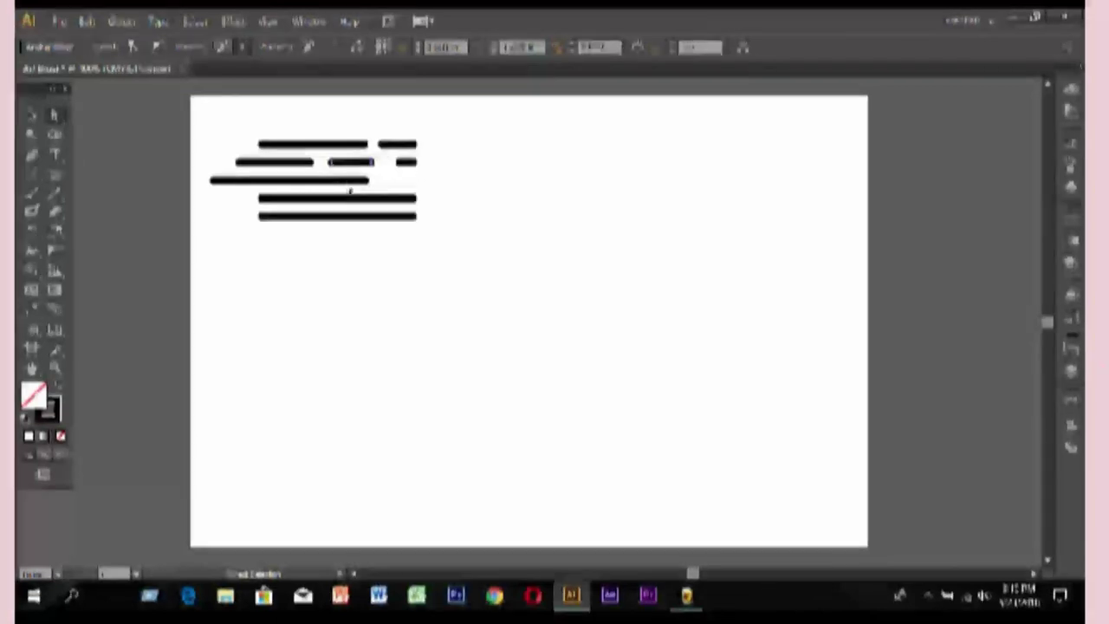
Fine-tune the stagger by nudging the third line and middle dash right and selecting line endpoints.
left_click(346, 188)
left_click(333, 182)
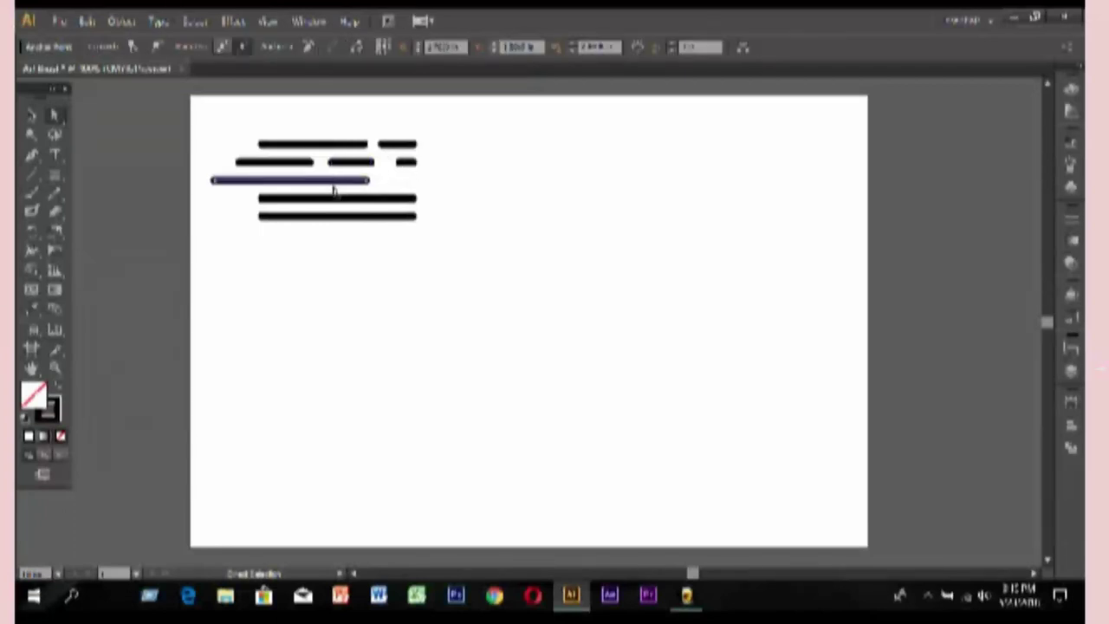
key("Right")
key("Right")
left_click(352, 162)
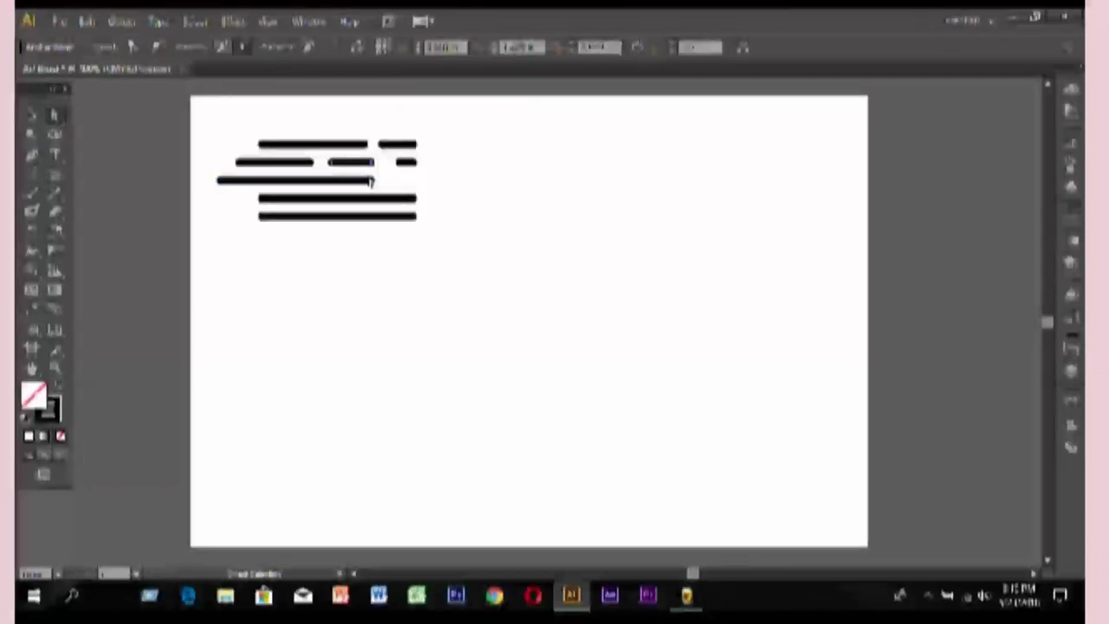
key("Right")
key("Right")
key("Right")
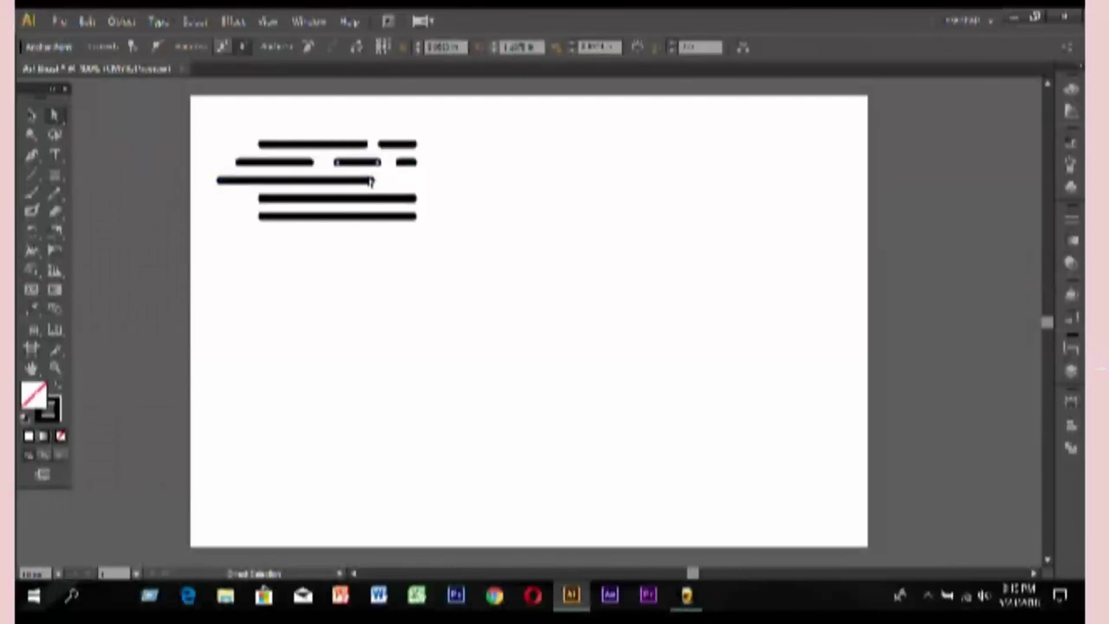
left_click(291, 166)
key("Right")
key("Right")
key("Right")
key("Right")
key("Right")
key("Right")
key("Right")
key("Right")
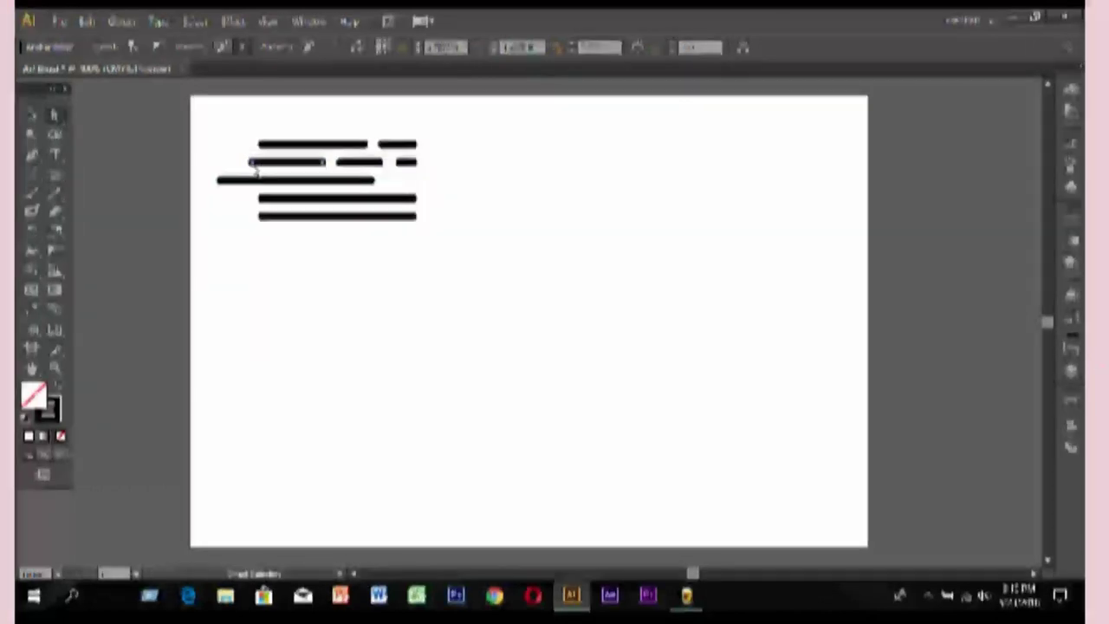
left_click(249, 163)
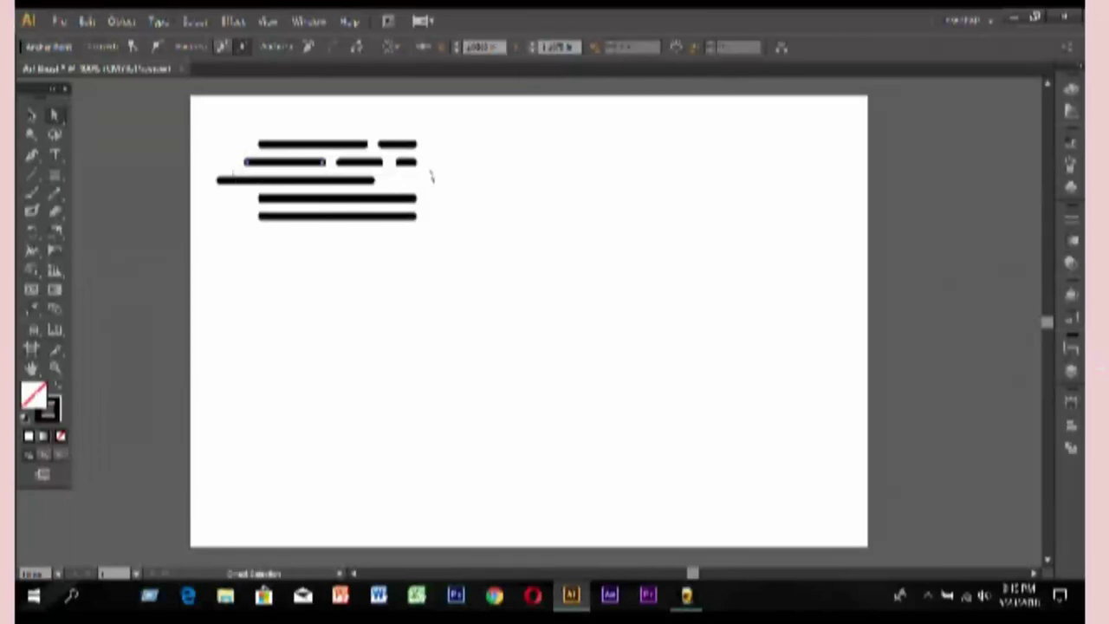
left_click(354, 181)
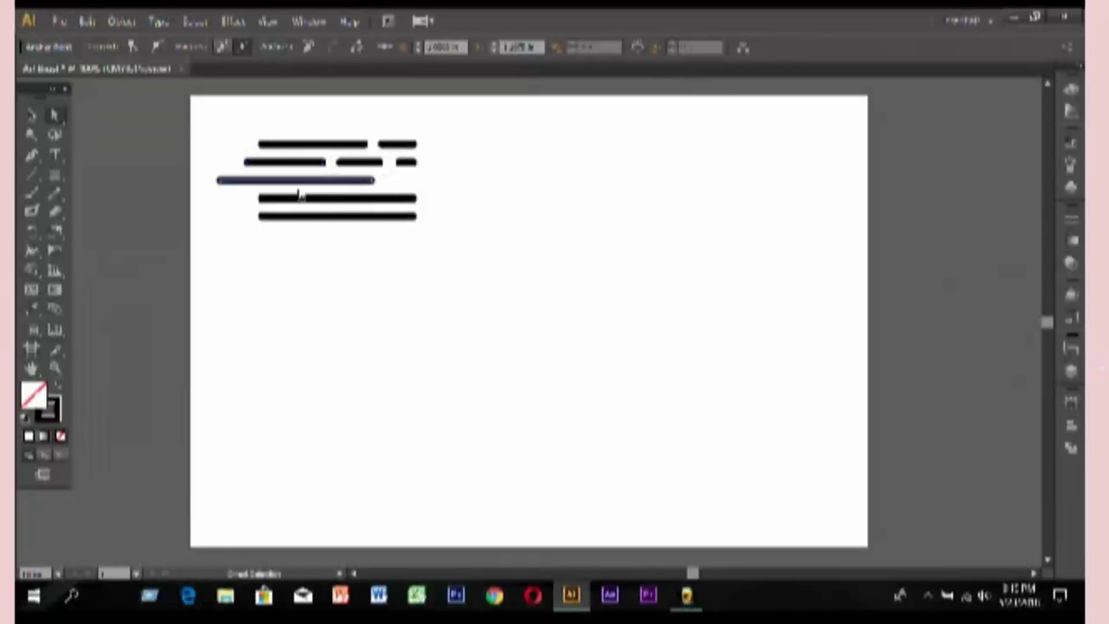
left_click(221, 184)
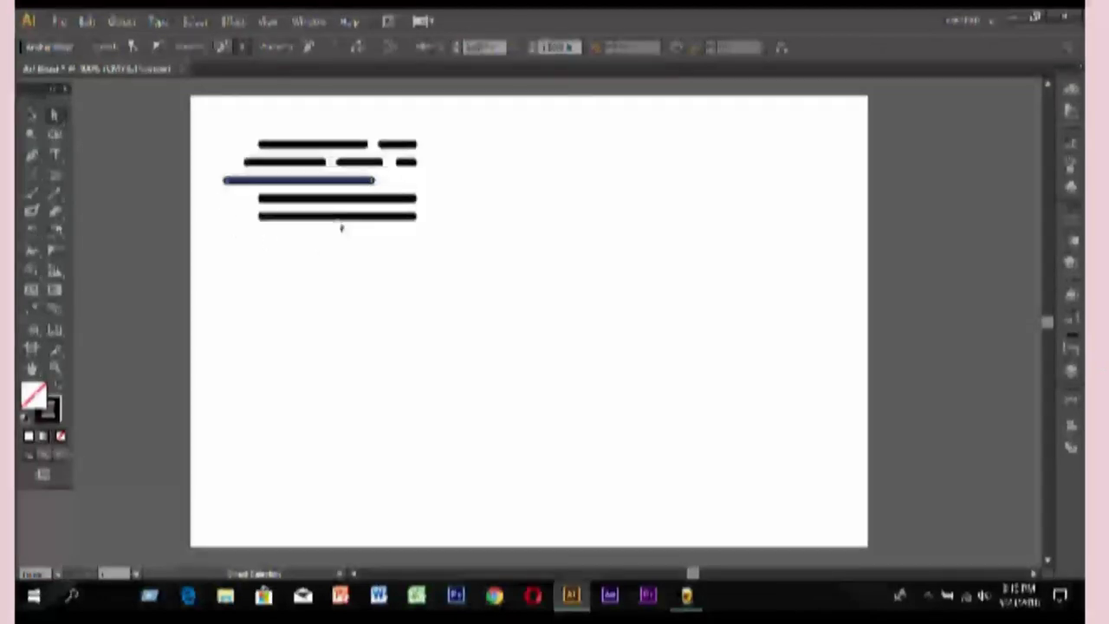
left_click(335, 201)
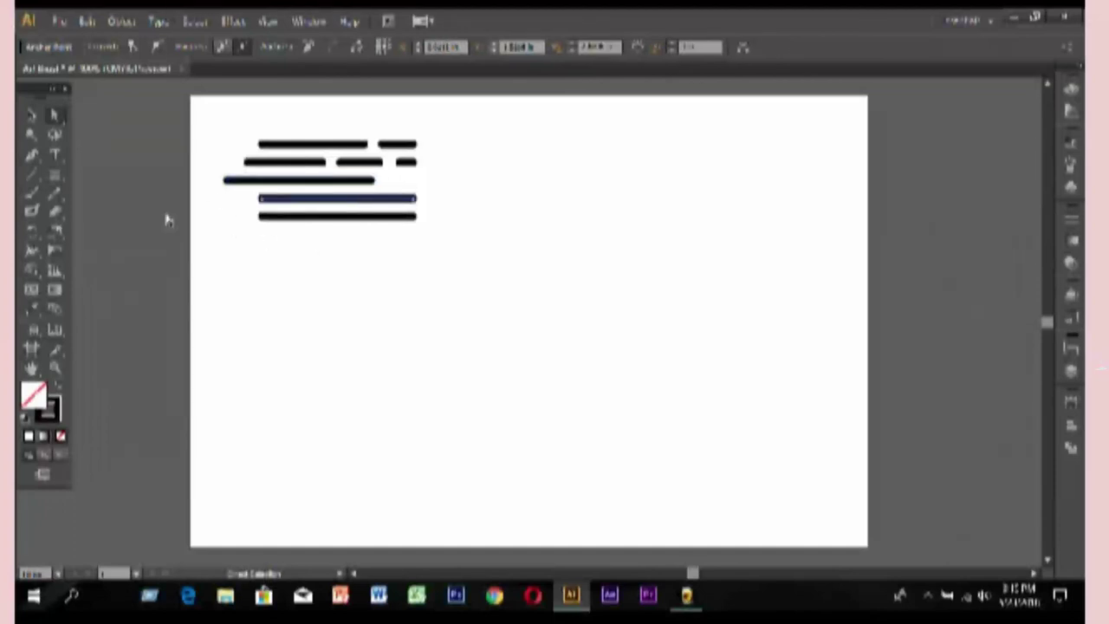
Cut a gap into the fourth line, splitting it into two pieces.
key("plus")
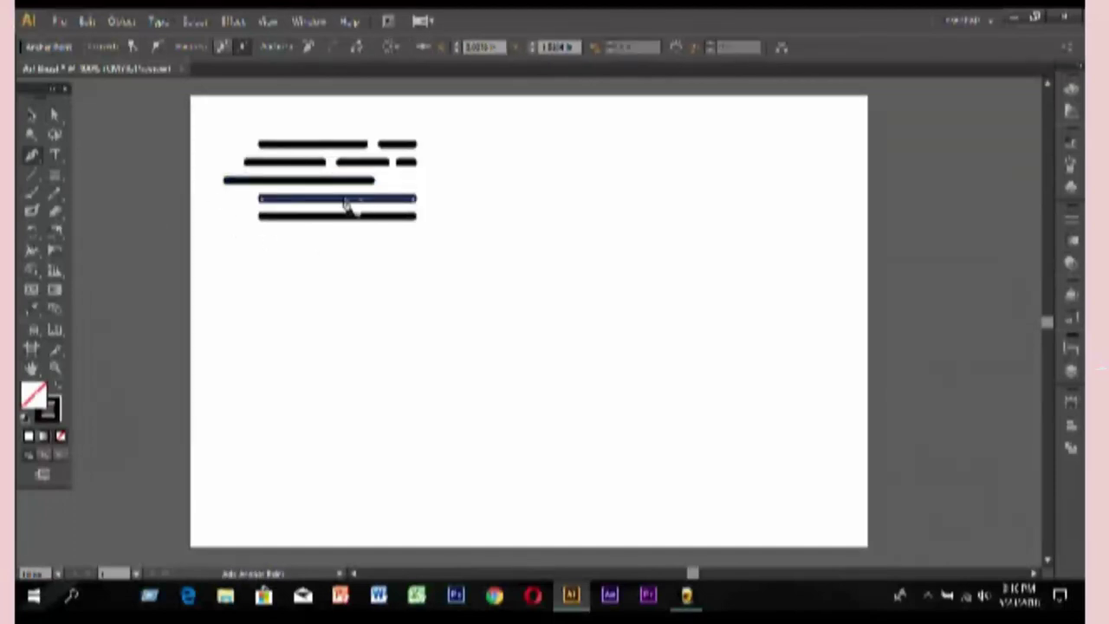
left_click(354, 200)
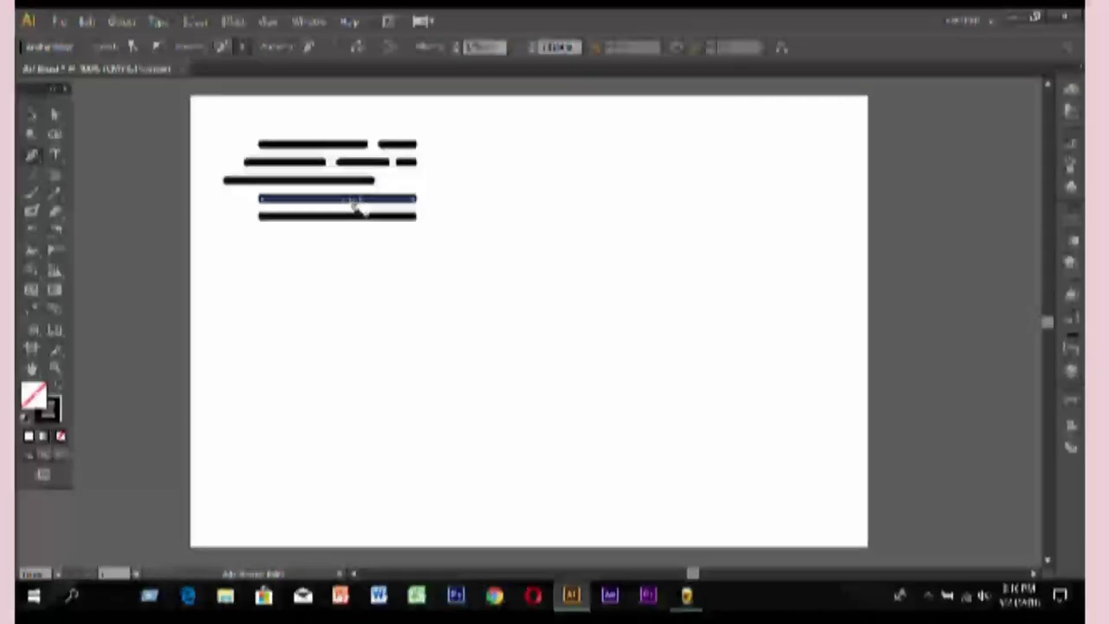
key("Delete")
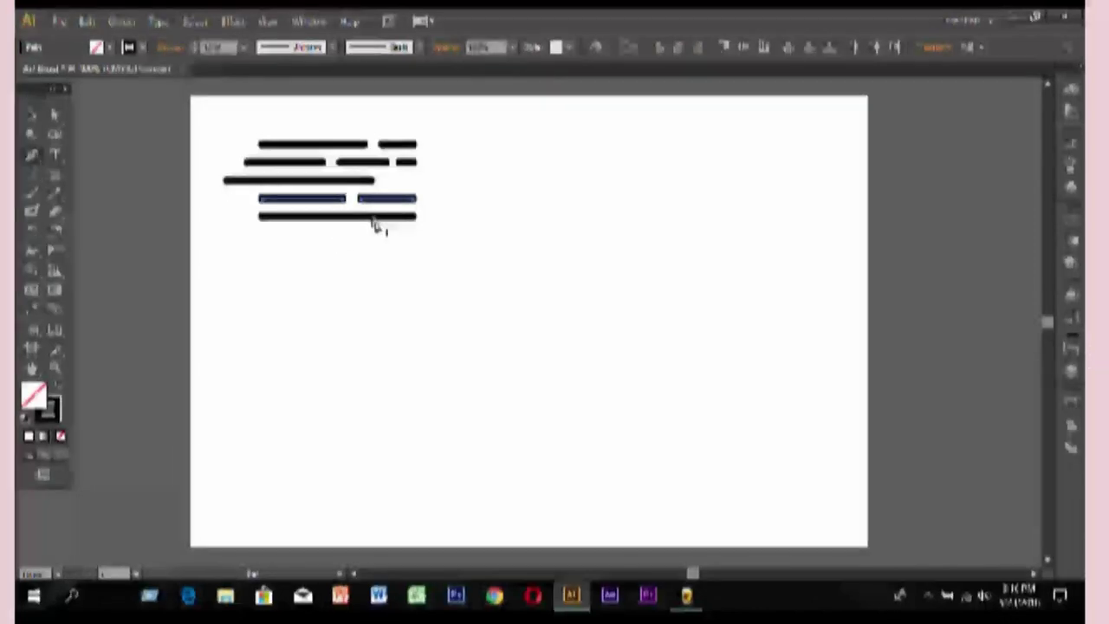
left_click(375, 224)
key("ctrl+z")
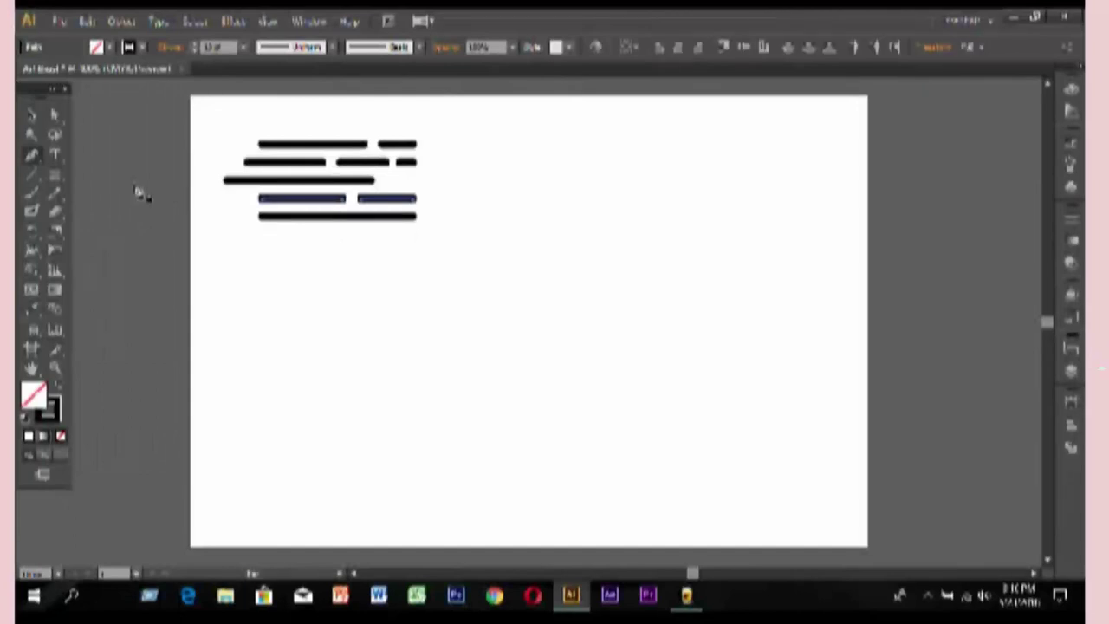
left_click(54, 115)
left_click(345, 223)
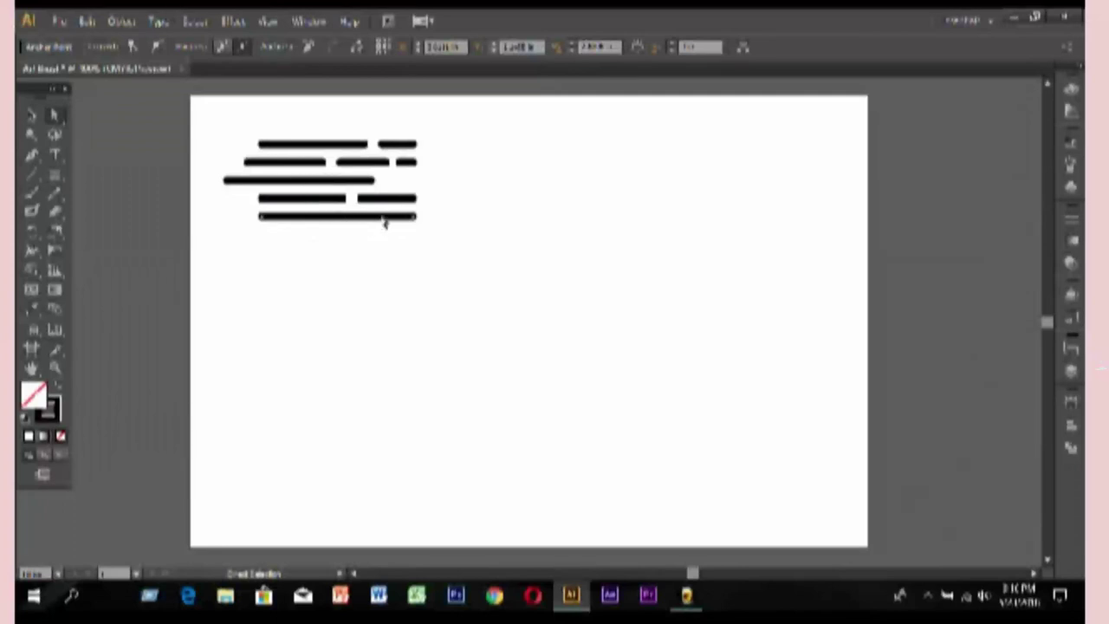
Split the bottom line into a long and a short dash by deleting a small segment.
left_click(32, 156)
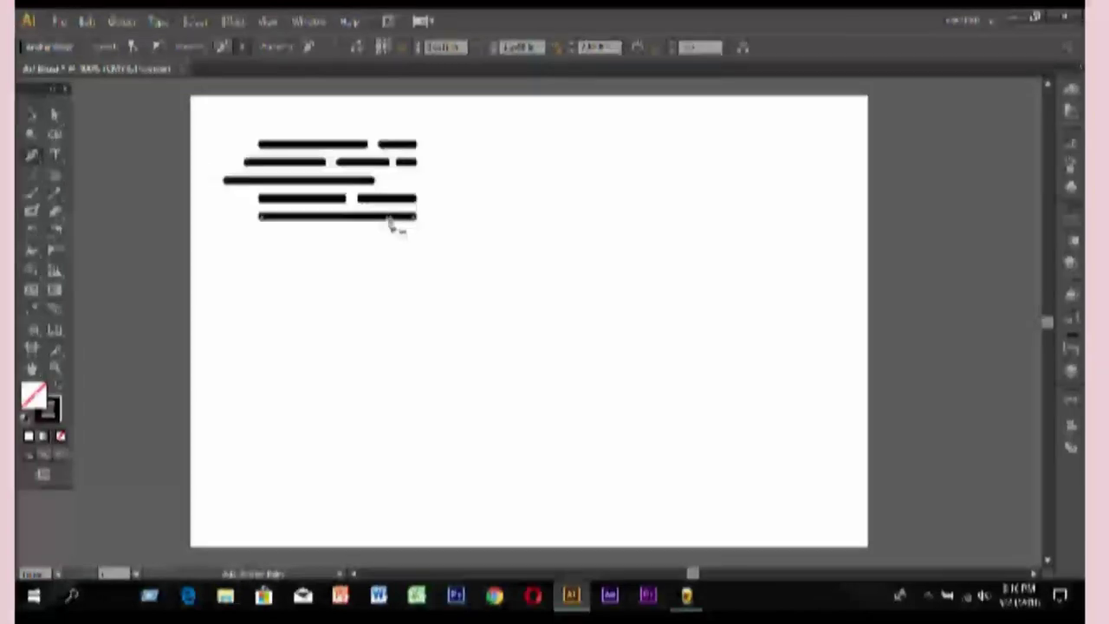
left_click(390, 223)
left_click(378, 217)
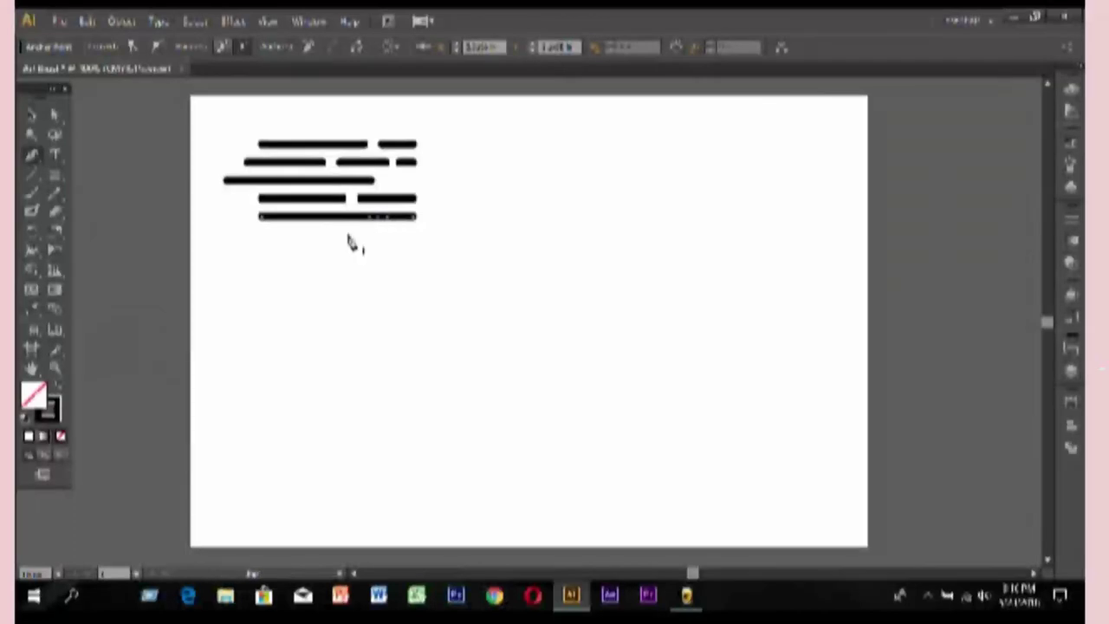
key("Delete")
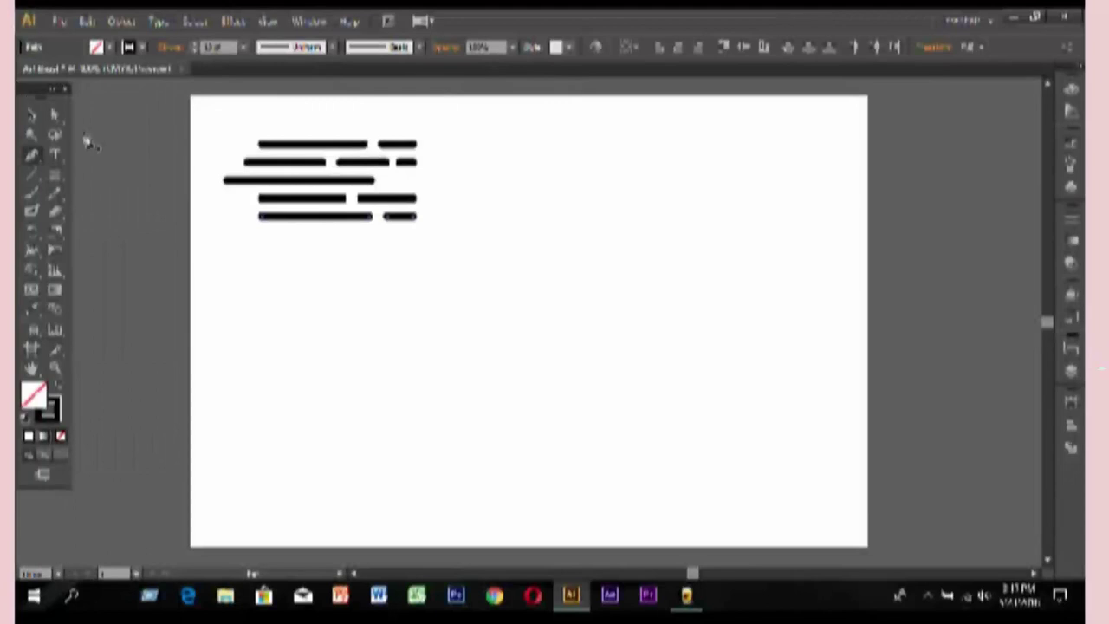
Nudge both fourth-row dashes to the right with the arrow keys.
left_click(54, 114)
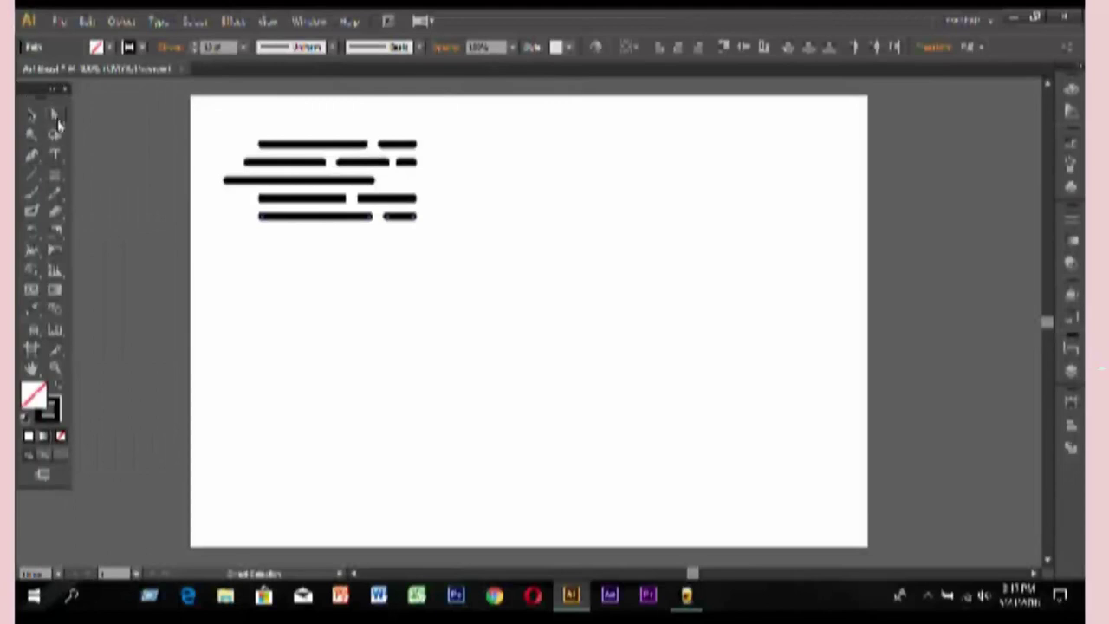
left_click(387, 200)
key("Right")
key("Right")
key("Right")
key("Right")
key("Right")
key("Right")
key("Right")
key("Right")
key("Right")
key("Right")
key("Right")
key("Right")
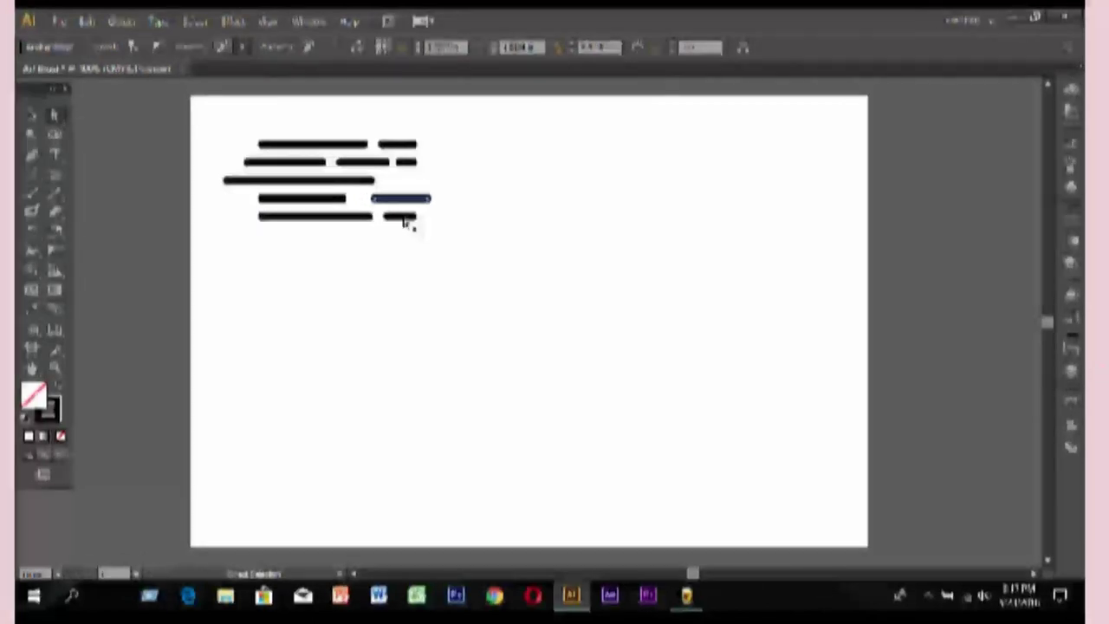
left_click(287, 201)
key("Right")
key("Right")
key("Right")
key("Right")
key("Right")
key("Right")
key("Right")
key("Right")
key("Right")
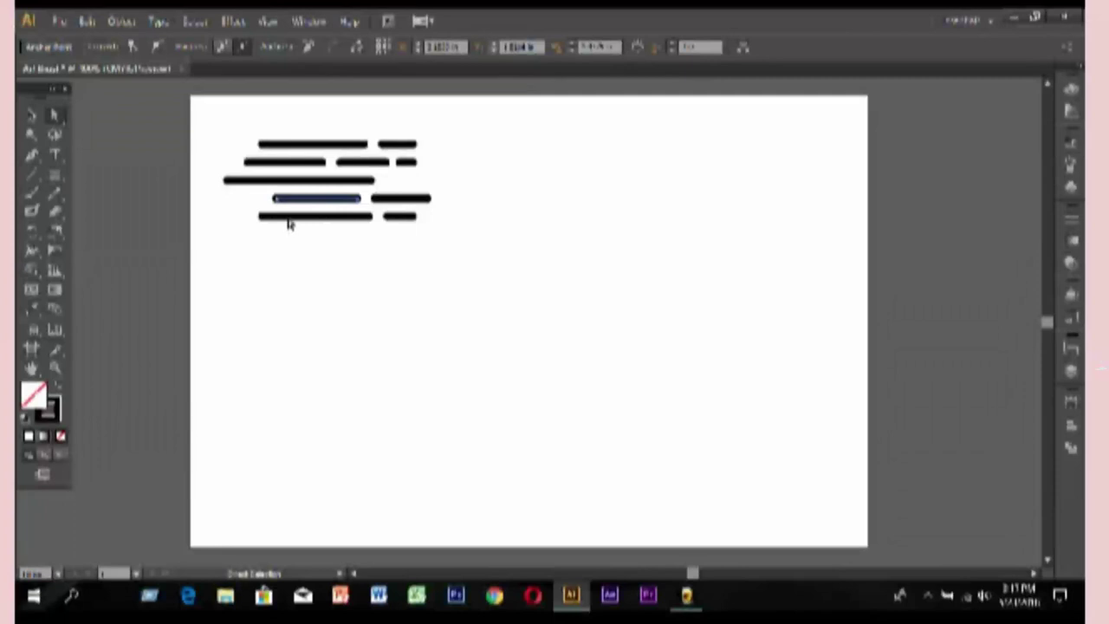
Marquee-select all the dash lines with the Selection tool.
left_click(289, 223)
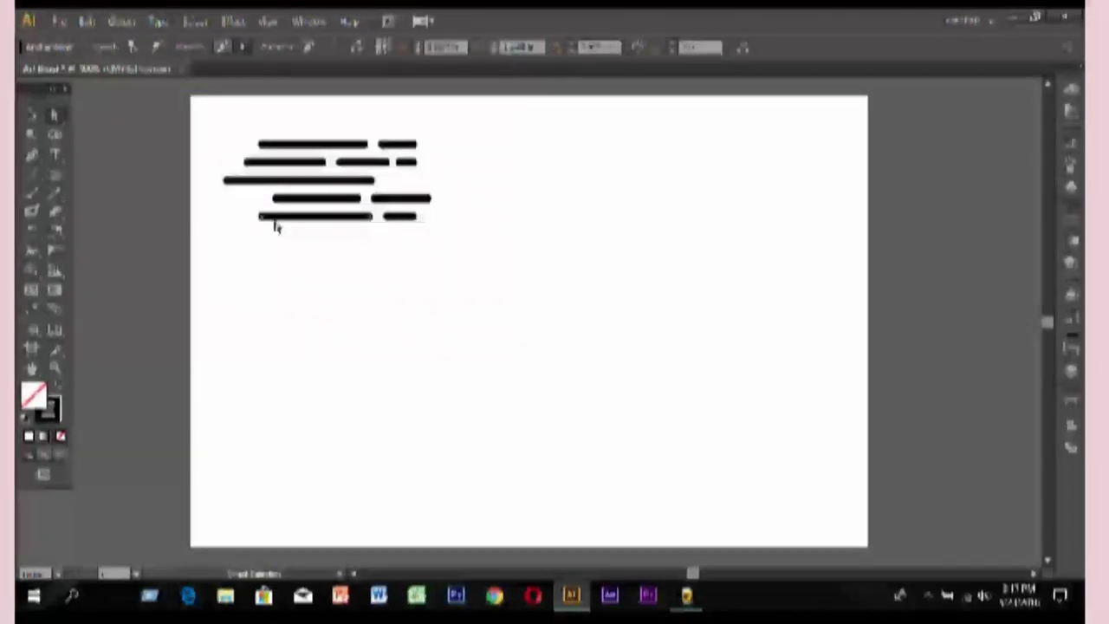
key("v")
left_click_drag(526, 139, 220, 256)
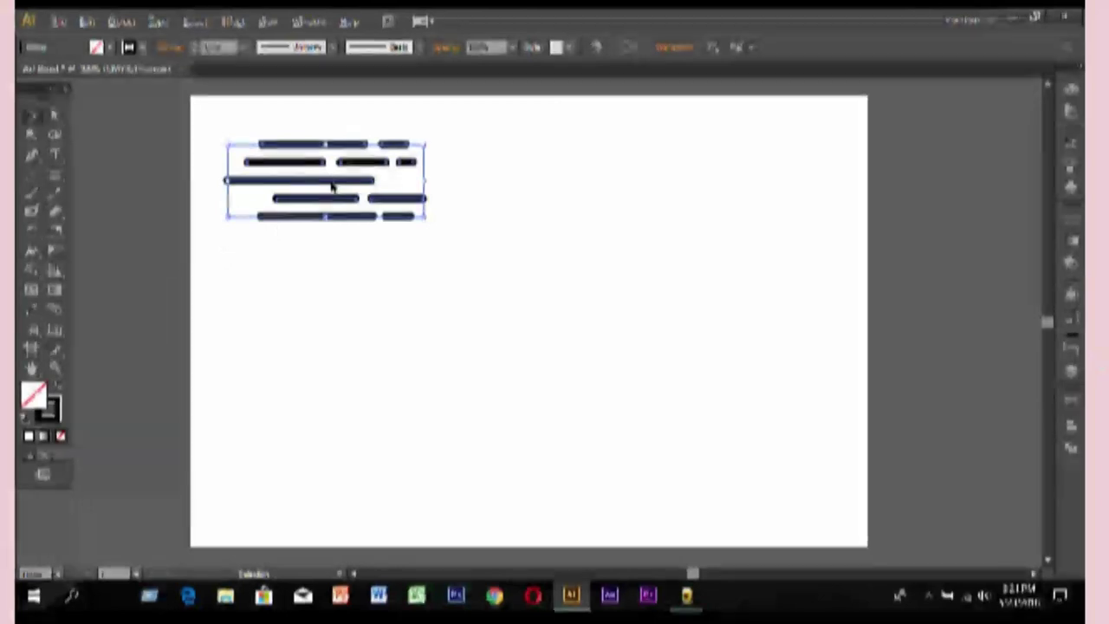
Duplicate the five dash rows to the right, nudge the copy into place, and select everything.
mouse_move(334, 186)
left_mouse_down()
mouse_move(520, 194)
mouse_move(508, 193)
left_mouse_up()
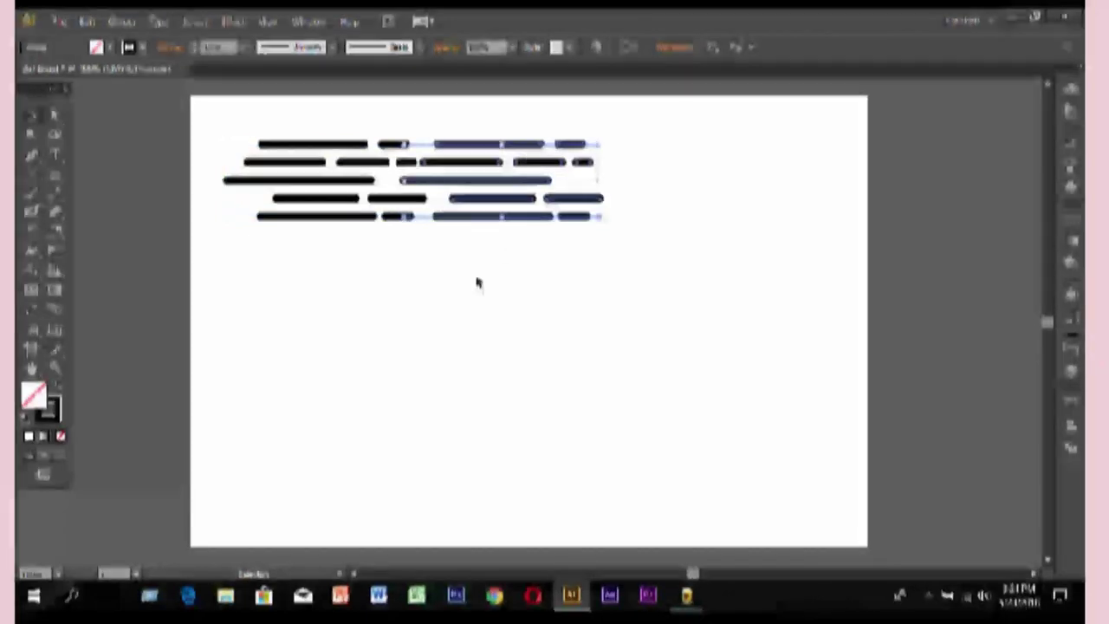
key("Right")
key("Right")
key("Right")
key("Right")
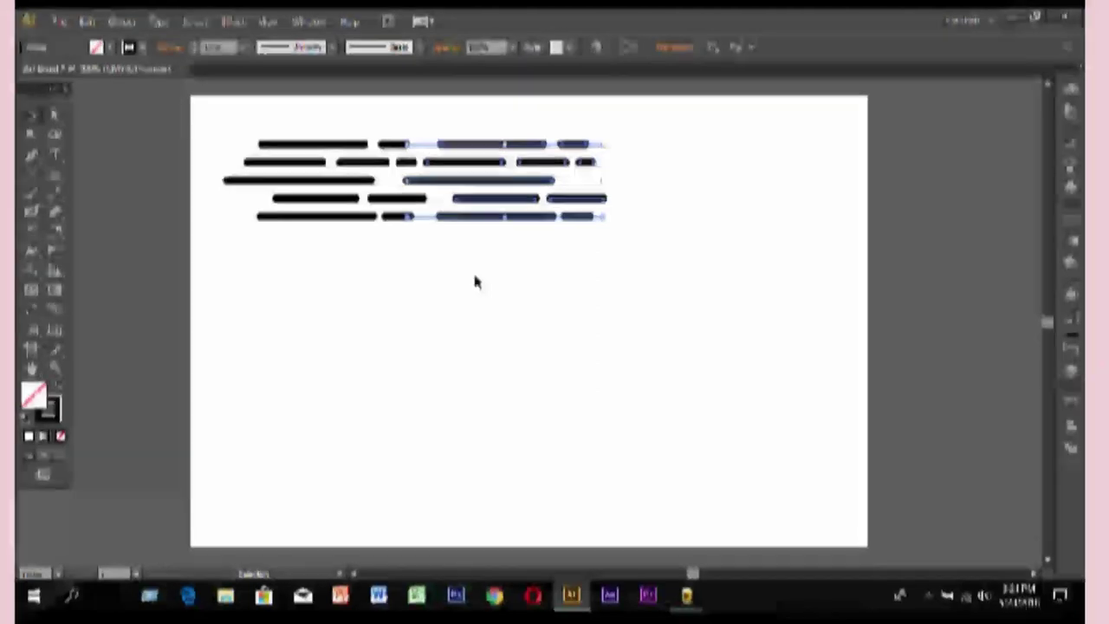
key("a")
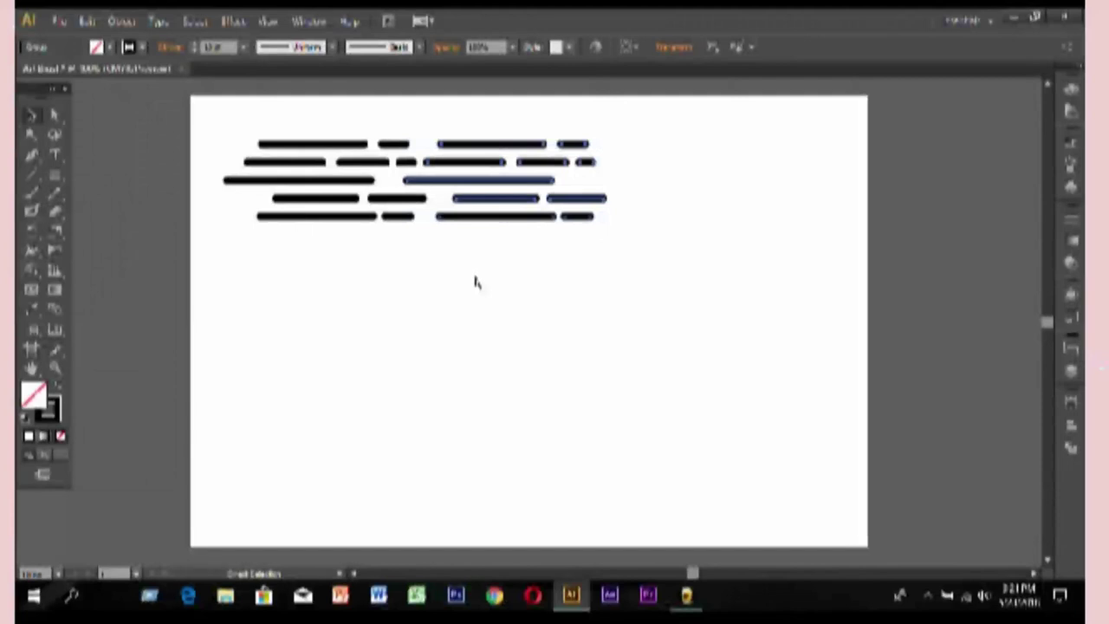
key("v")
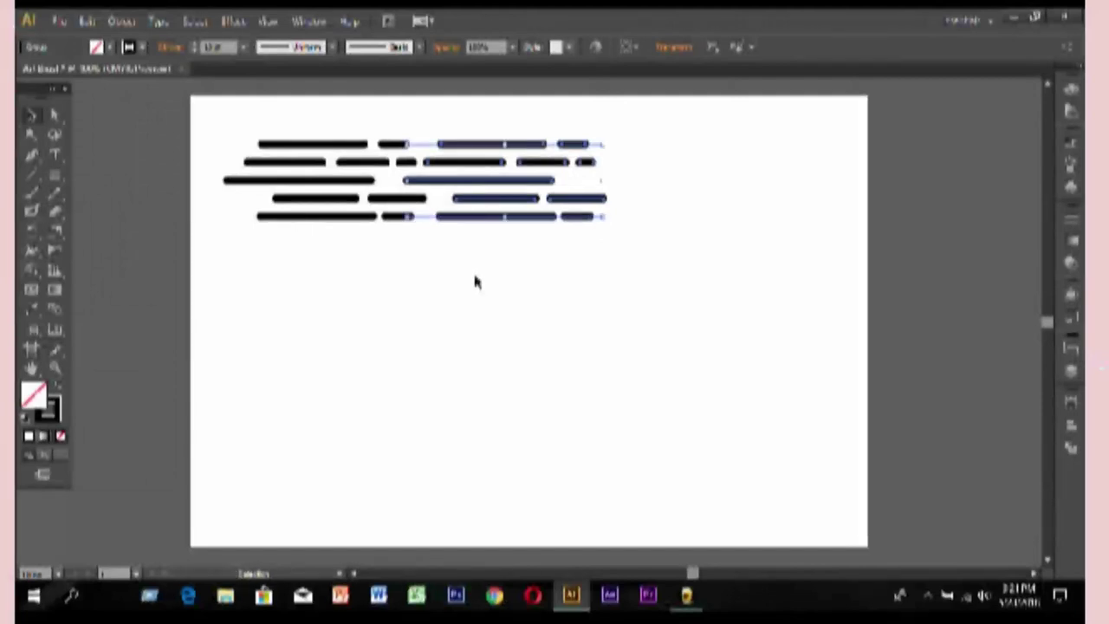
key("a")
key("ctrl+minus")
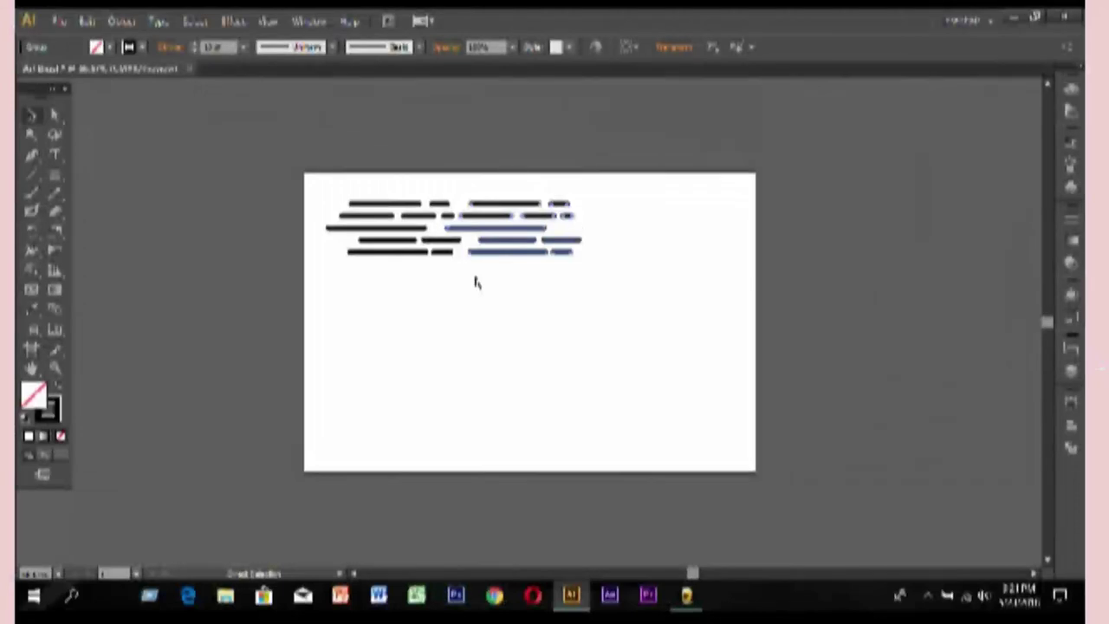
key("ctrl+plus")
key("ctrl+a")
left_click(87, 20)
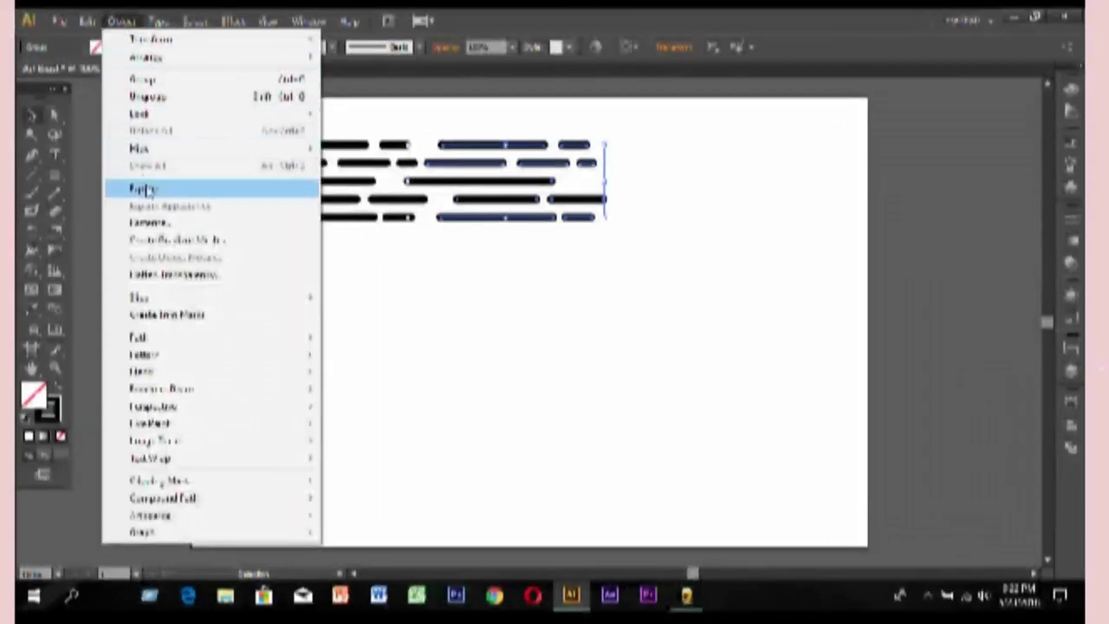
Expand the selected dash strokes into filled shapes, keeping Fill and Stroke checked.
left_click(146, 189)
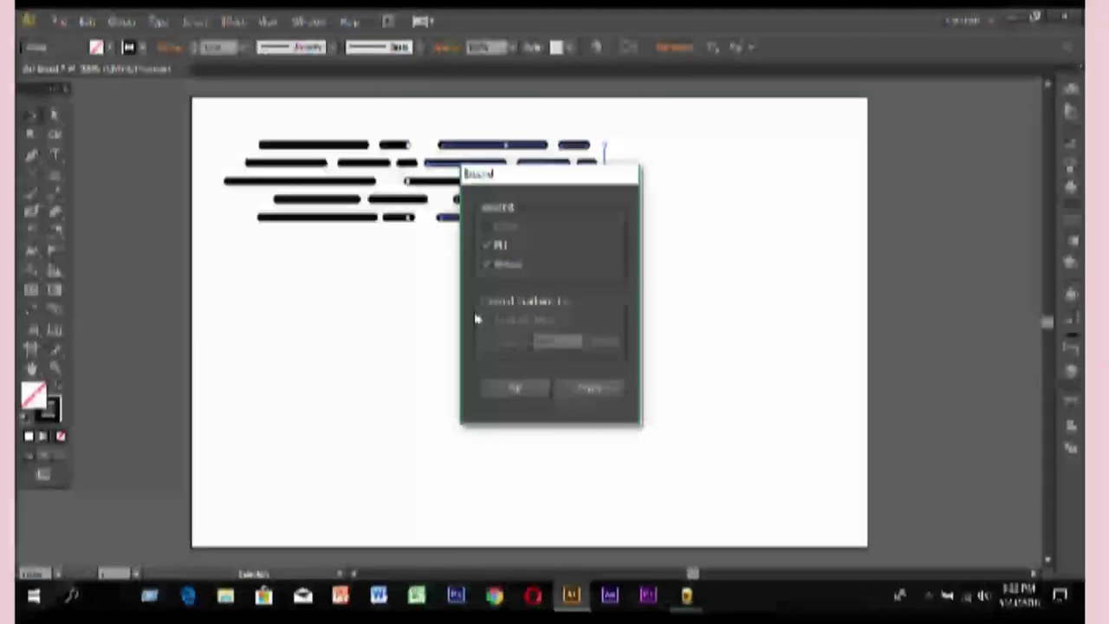
left_click(508, 387)
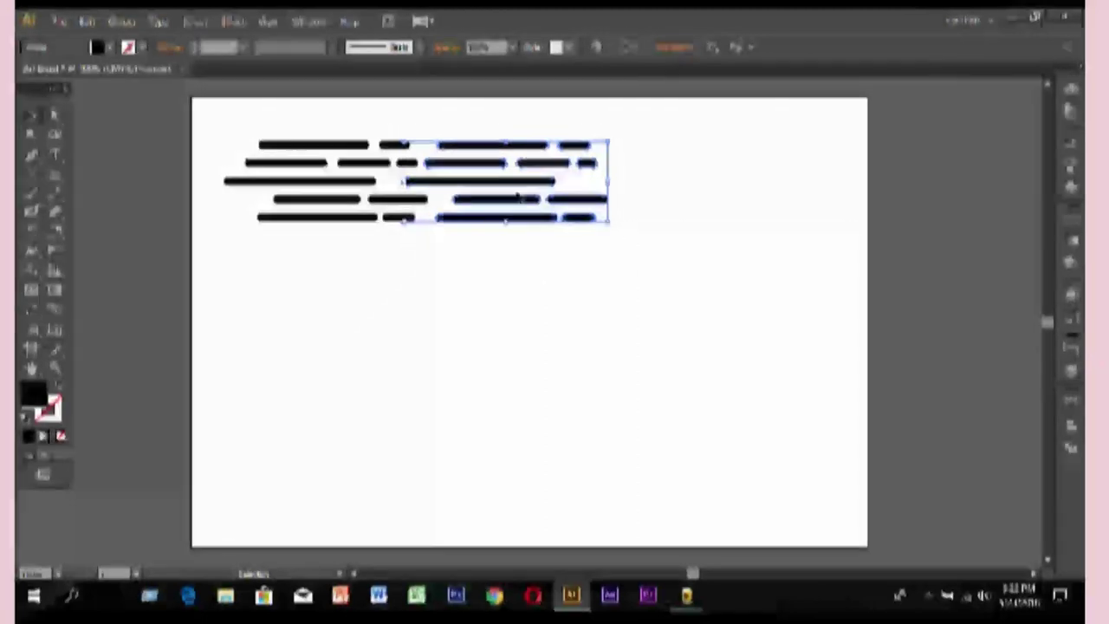
Copy the dashes below the original and repeat copies rightward past the artboard edge.
mouse_move(517, 186)
left_mouse_down()
mouse_move(338, 312)
mouse_move(301, 320)
left_mouse_up()
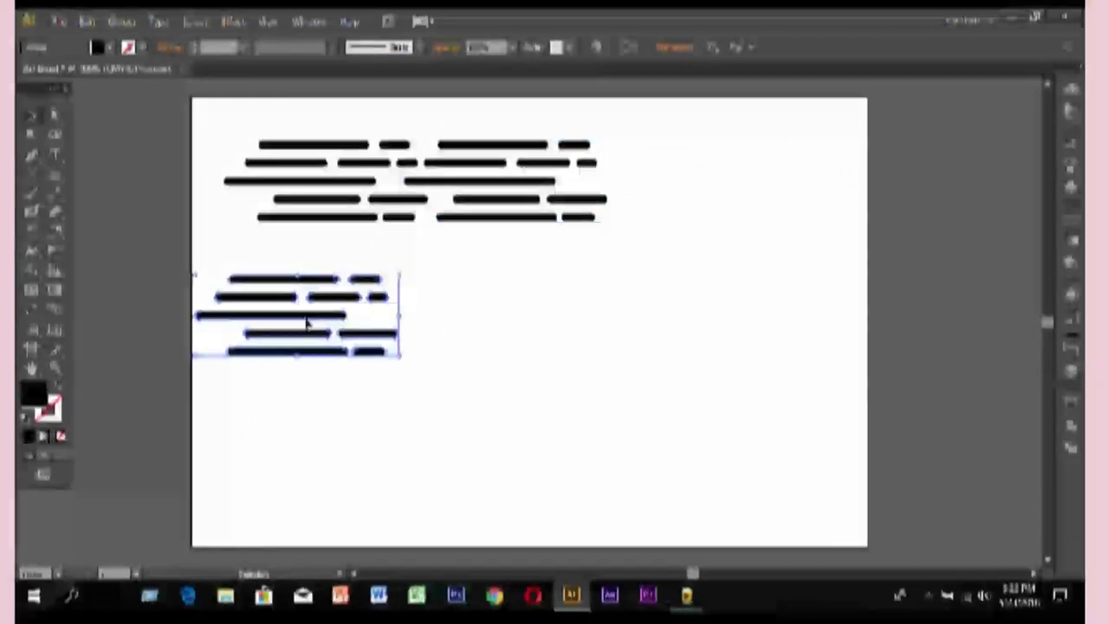
left_click_drag(303, 323, 484, 322)
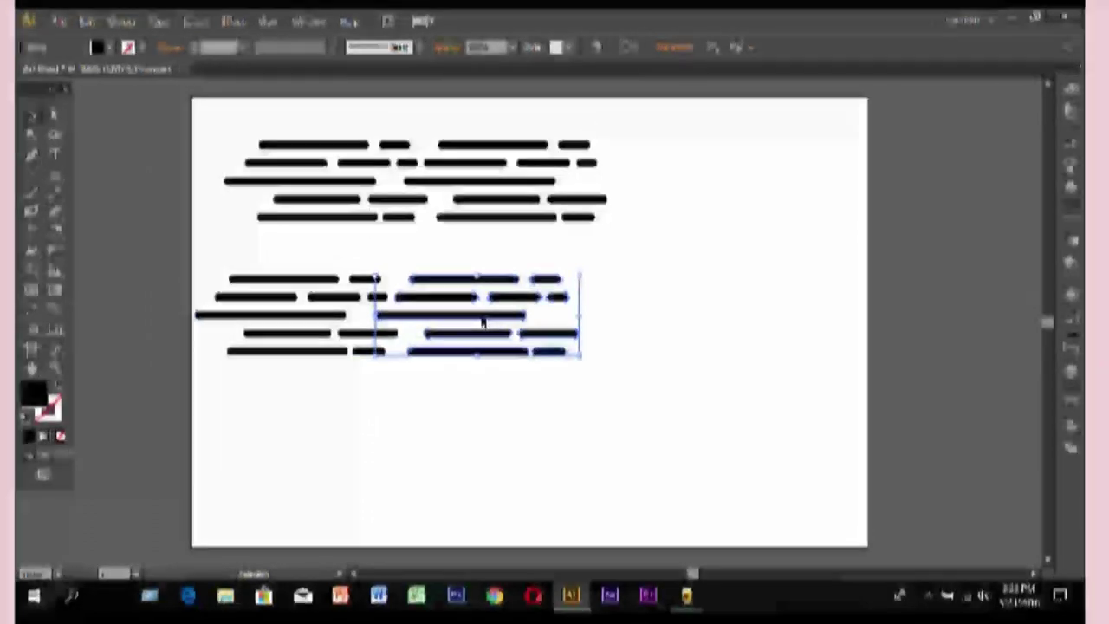
left_click_drag(482, 321, 659, 322)
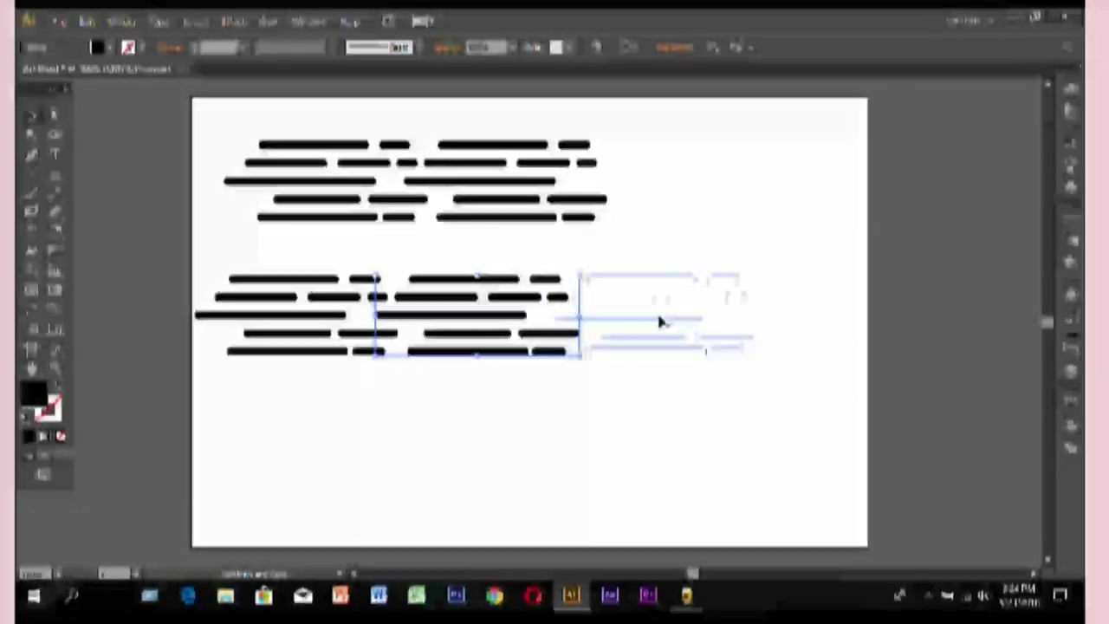
left_click_drag(659, 321, 658, 322)
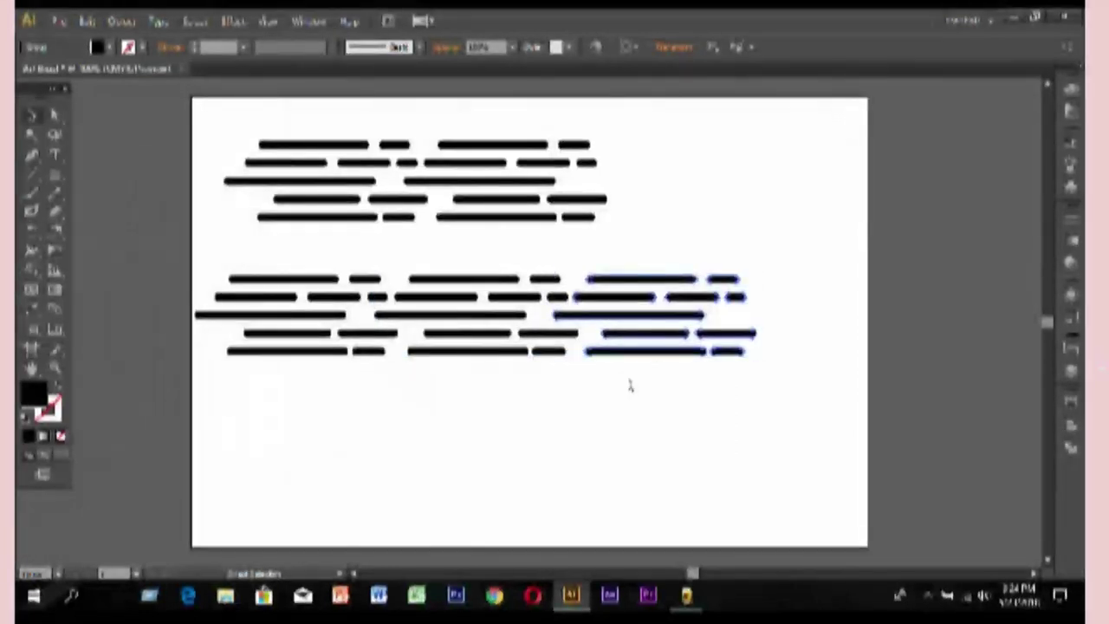
key("ctrl+d")
key("ctrl+d")
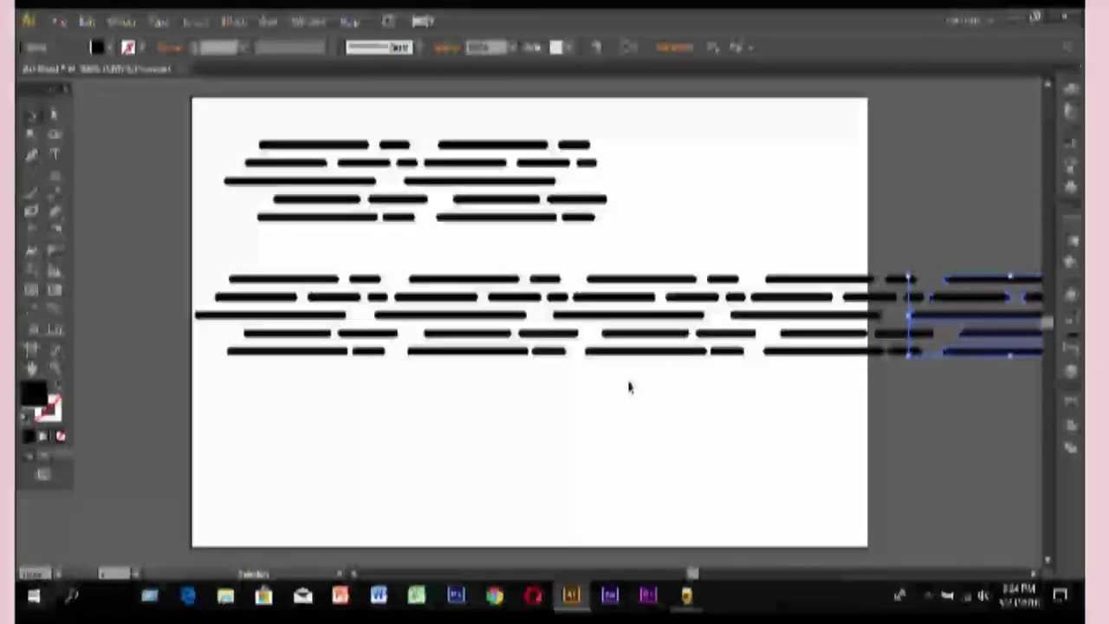
left_click(629, 386)
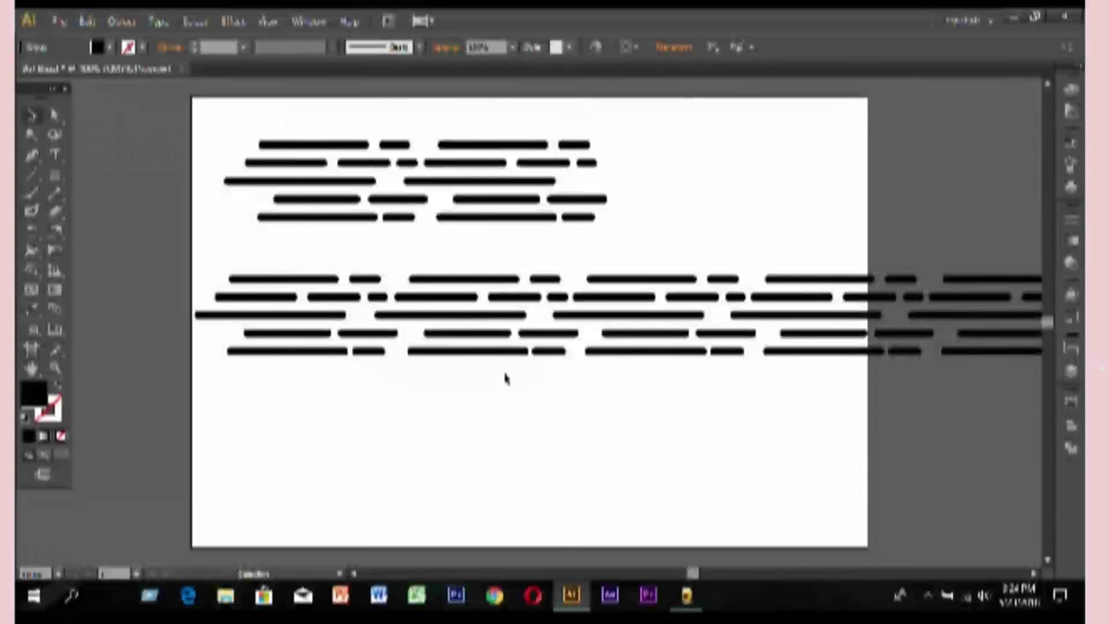
key("ctrl+minus")
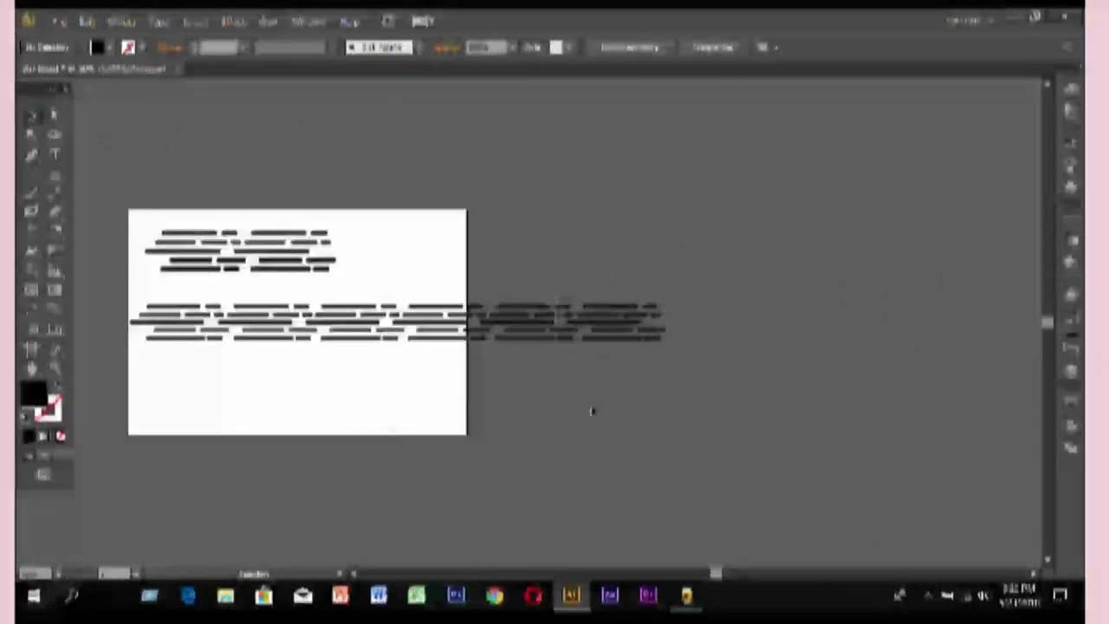
Shift the lower dash strip left so its start hangs past the artboard's left edge.
left_click_drag(676, 286, 614, 414)
mouse_move(710, 282)
left_mouse_down()
mouse_move(681, 392)
mouse_move(124, 366)
left_mouse_up()
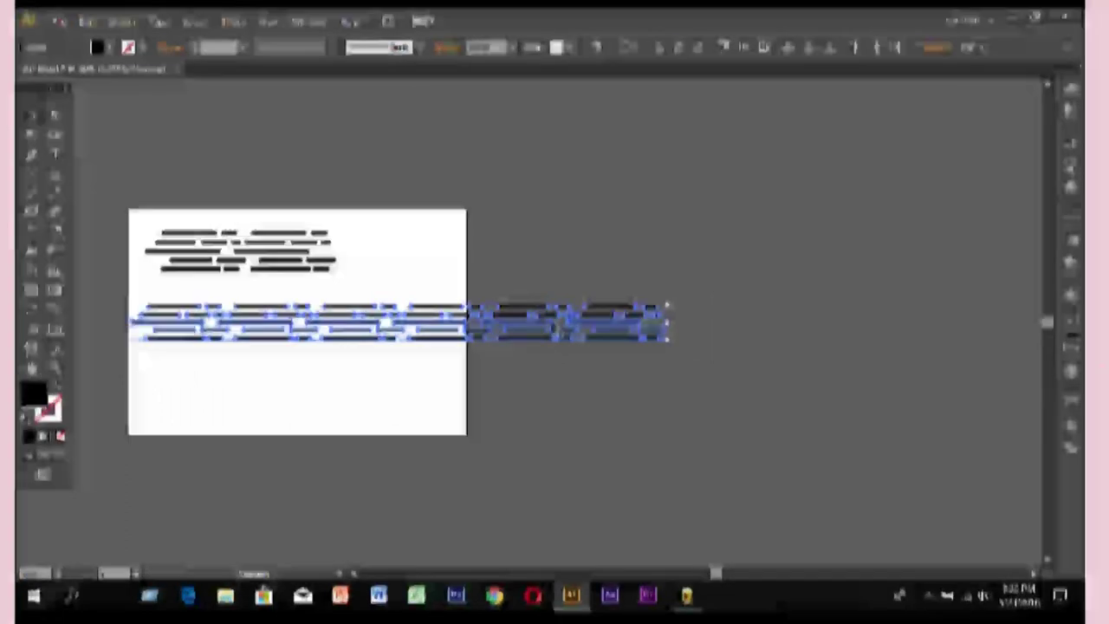
left_click_drag(548, 328, 492, 328)
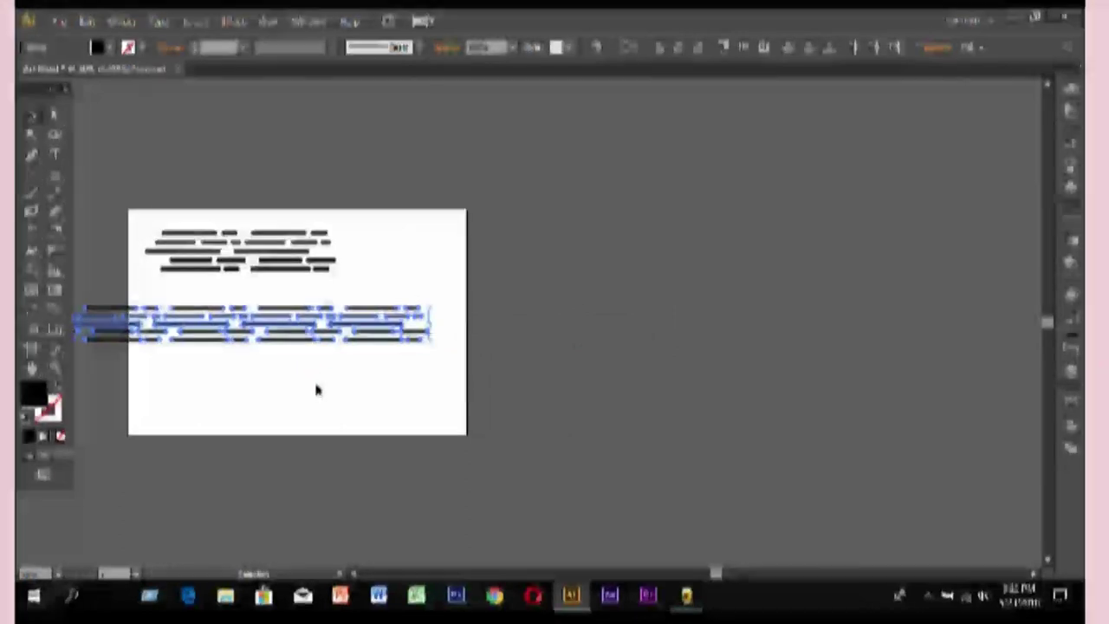
key("a")
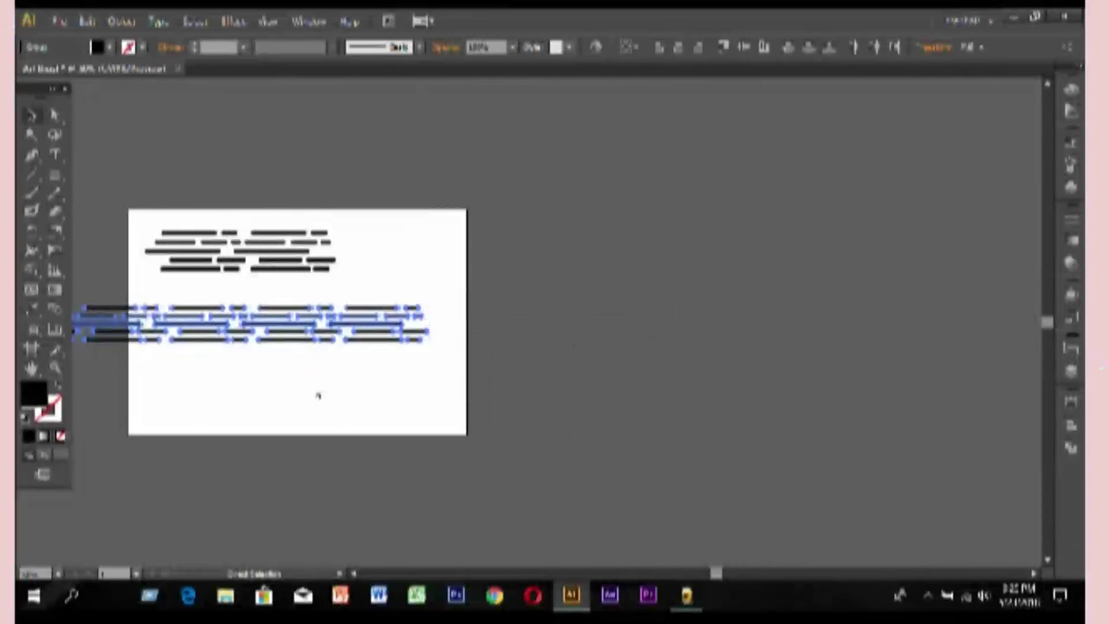
key("ctrl+equal")
key("ctrl+equal")
key("ctrl+equal")
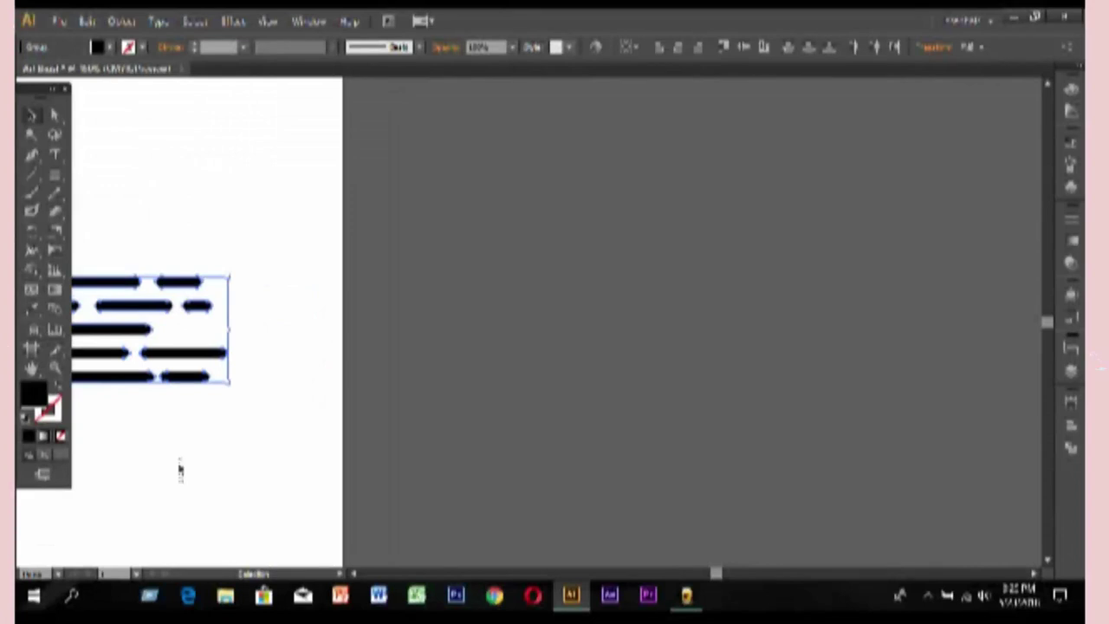
left_click_drag(151, 497, 745, 475)
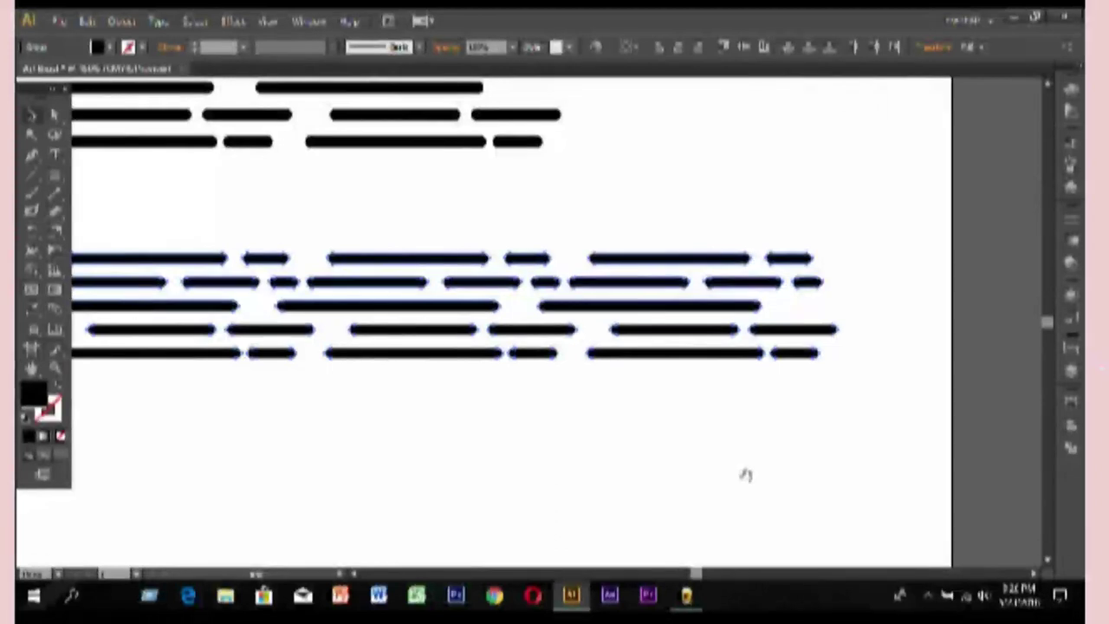
Group all five rows of dashed speed lines into one object.
key("v")
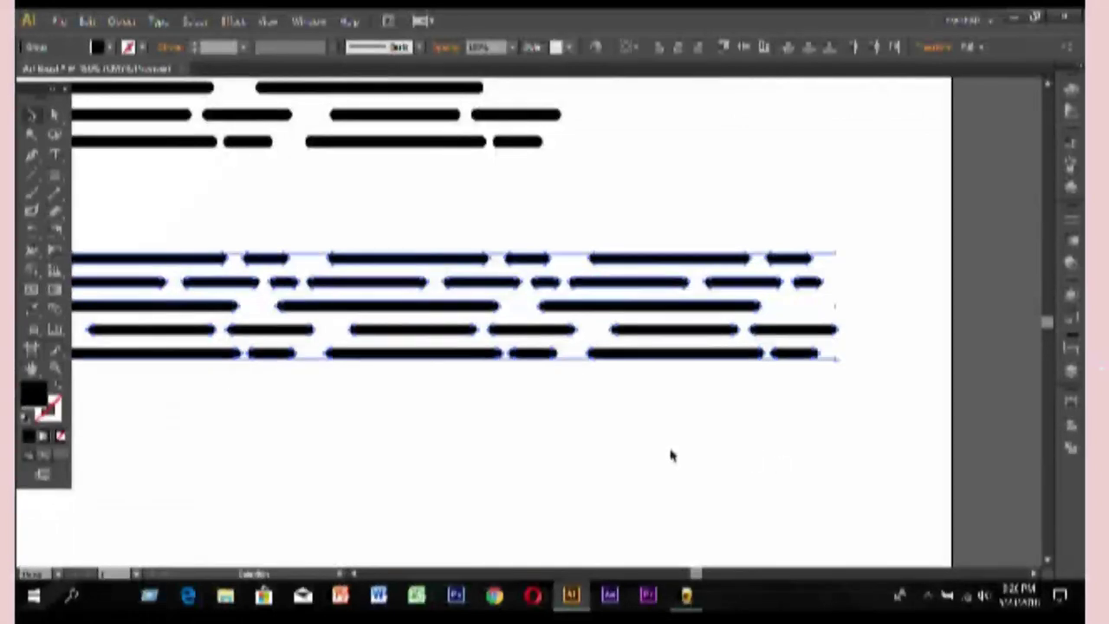
left_click_drag(921, 204, 596, 398)
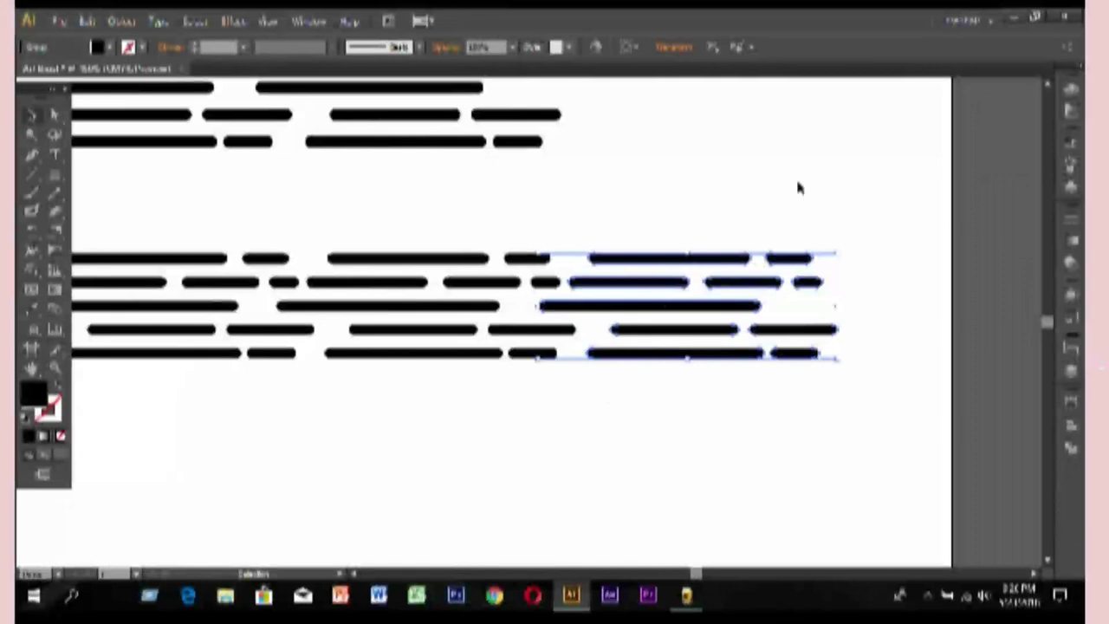
mouse_move(861, 209)
left_mouse_down()
mouse_move(538, 402)
mouse_move(19, 392)
left_mouse_up()
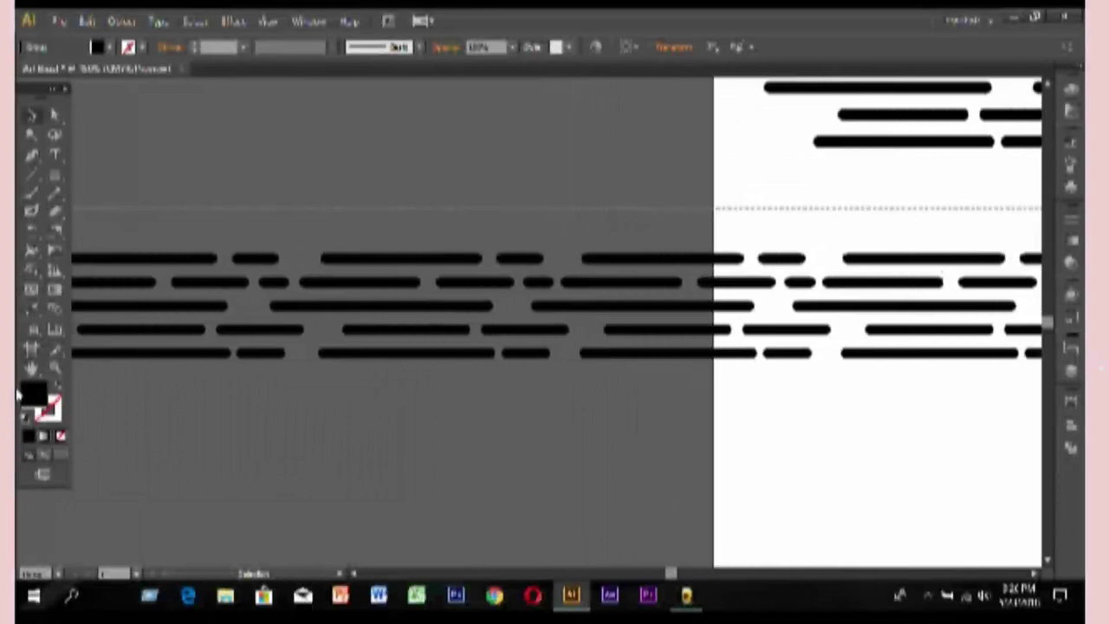
left_click_drag(19, 391, 19, 391)
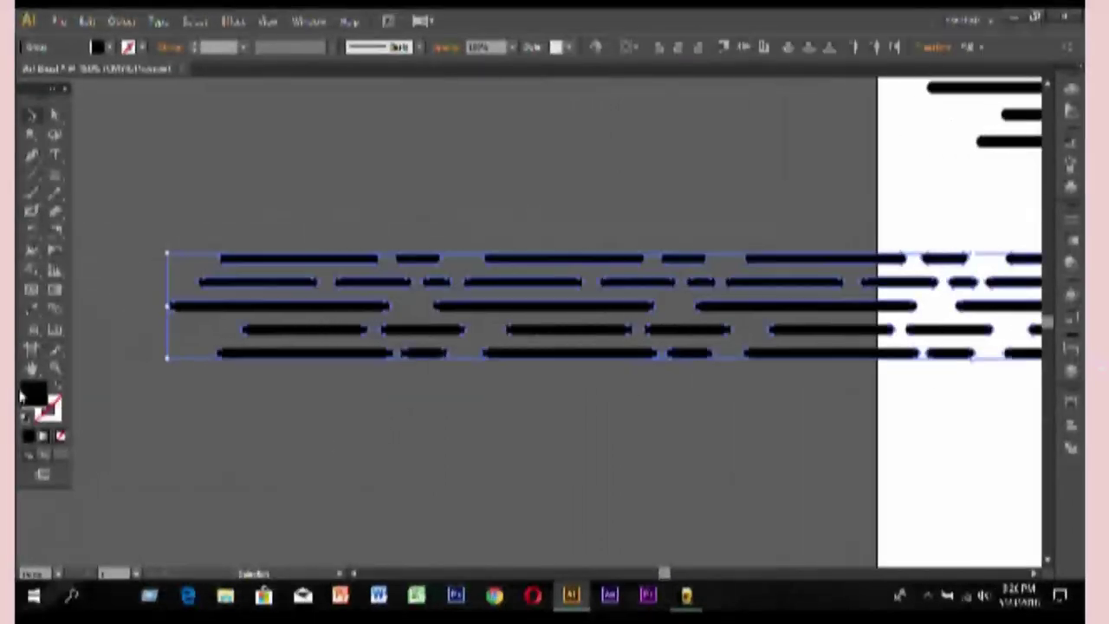
right_click(604, 321)
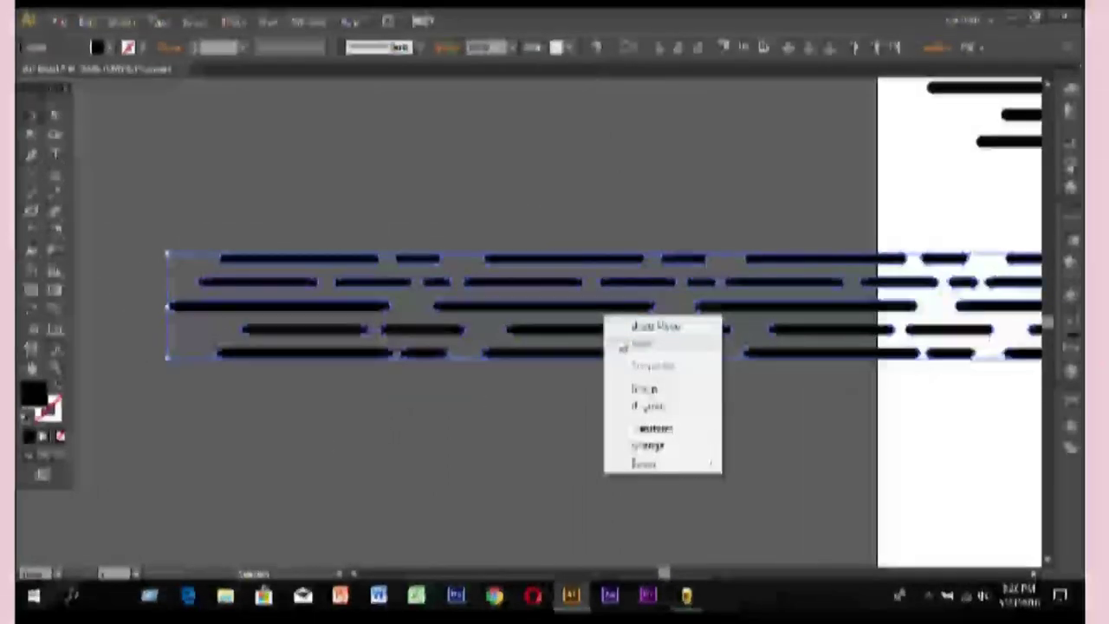
left_click(641, 390)
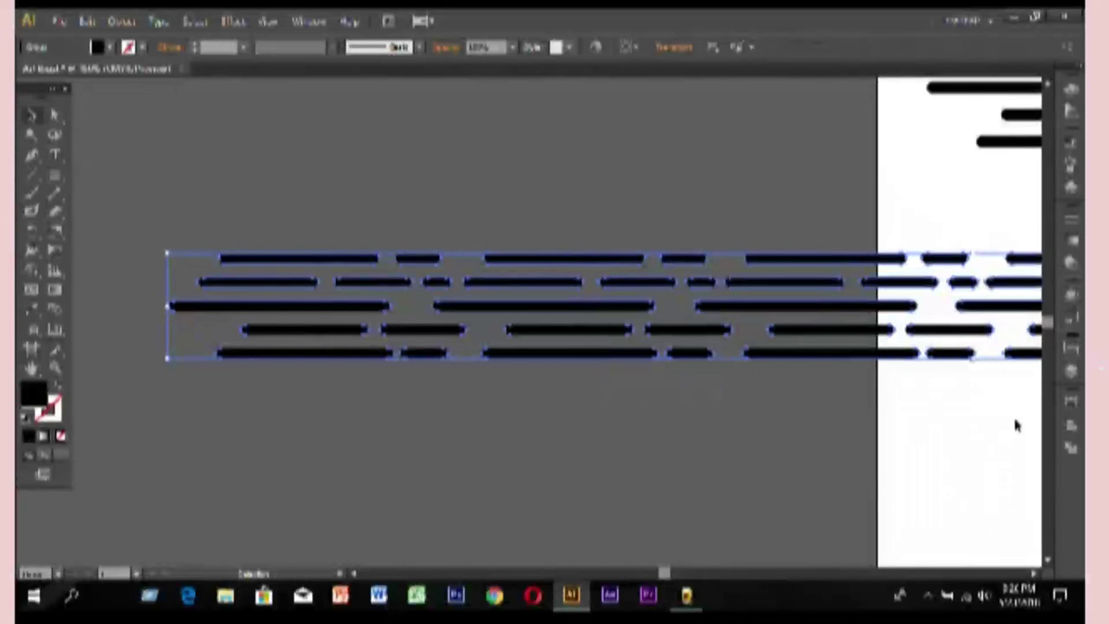
key("Right")
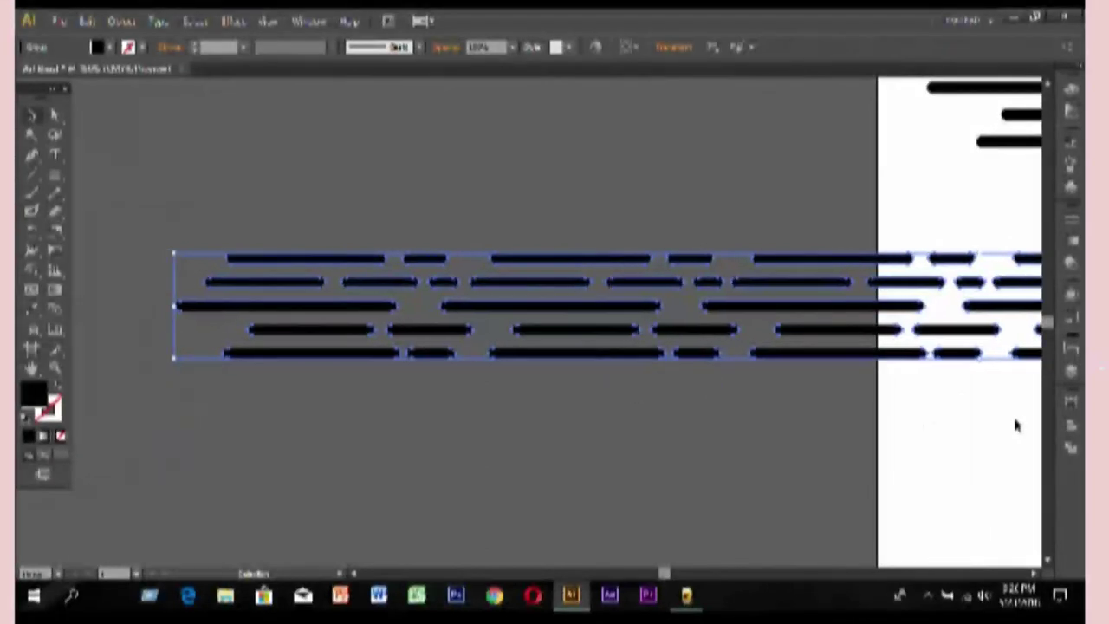
key("Left")
key("Left")
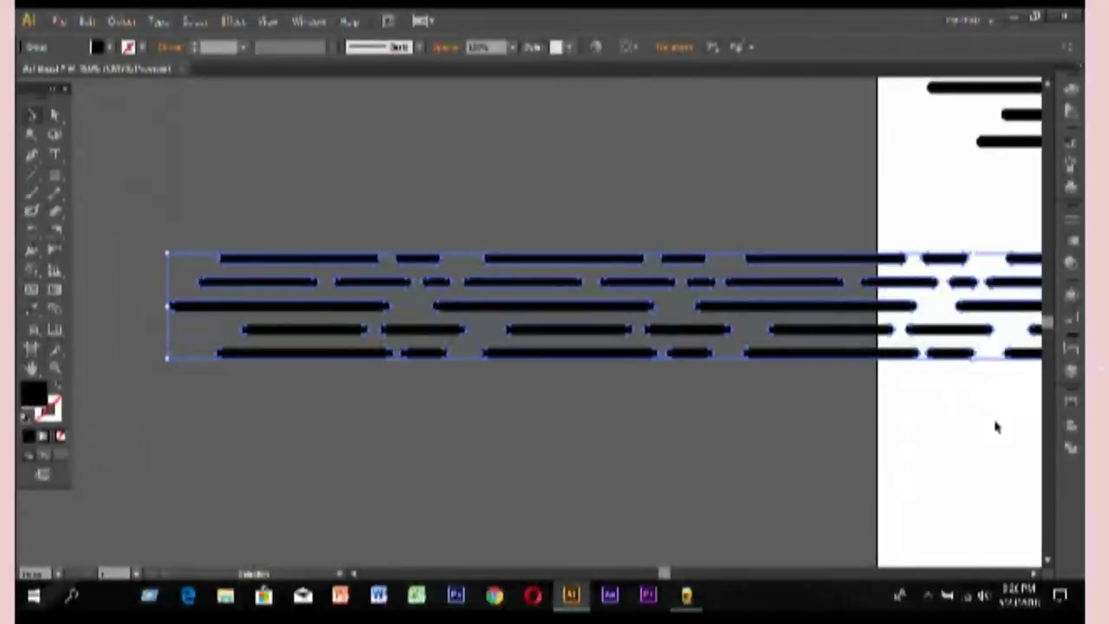
Start a new Pen path at the right end of the grouped dash rows.
left_click_drag(993, 421, 199, 443)
left_click_drag(718, 490, 489, 452)
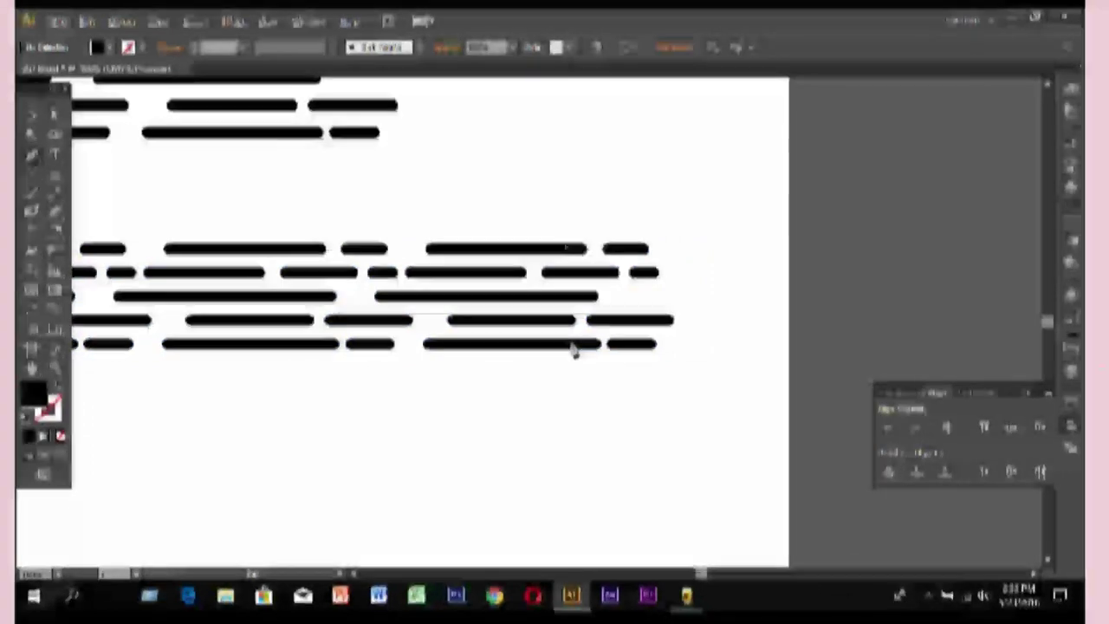
left_click(567, 344)
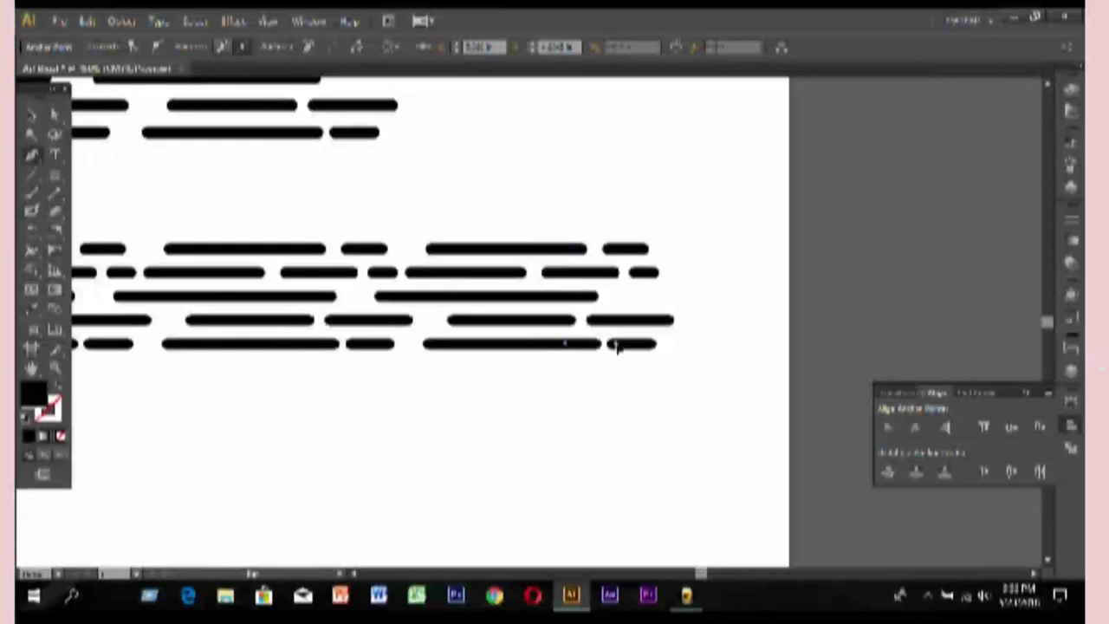
Close a tall black rectangle across the five rows' right ends and select it with the lines.
left_click(614, 345)
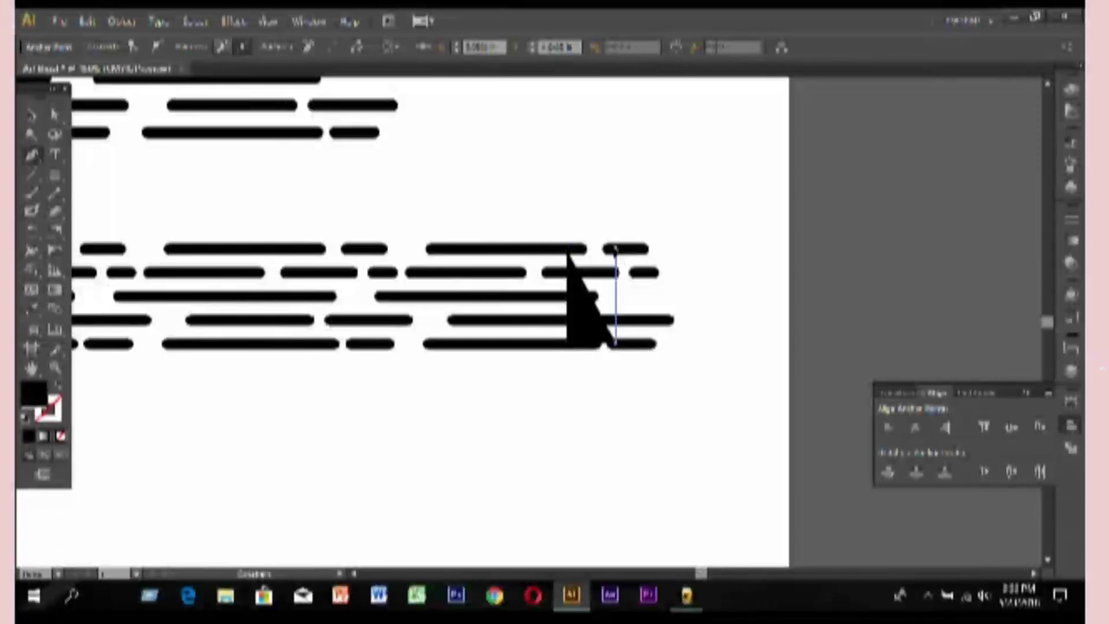
left_click(617, 249)
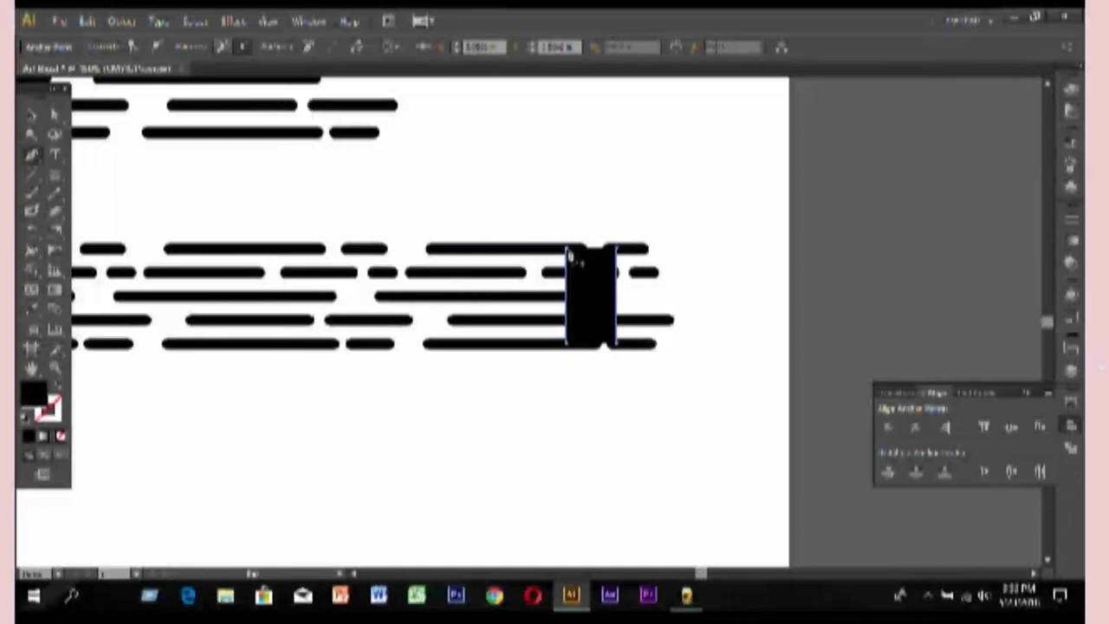
left_click(569, 250)
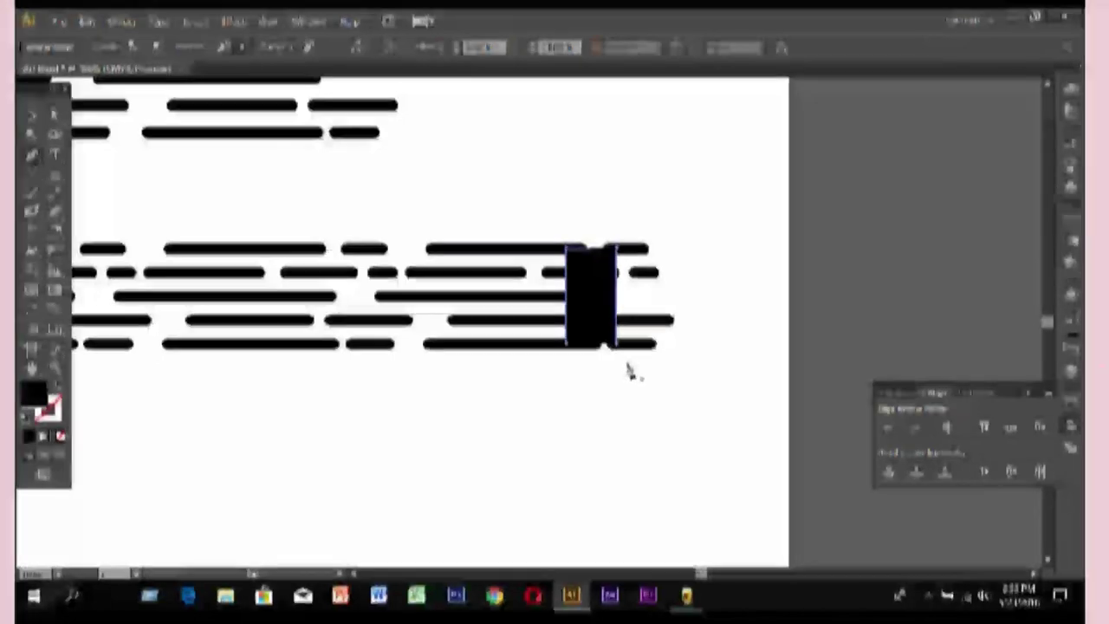
left_click(31, 115)
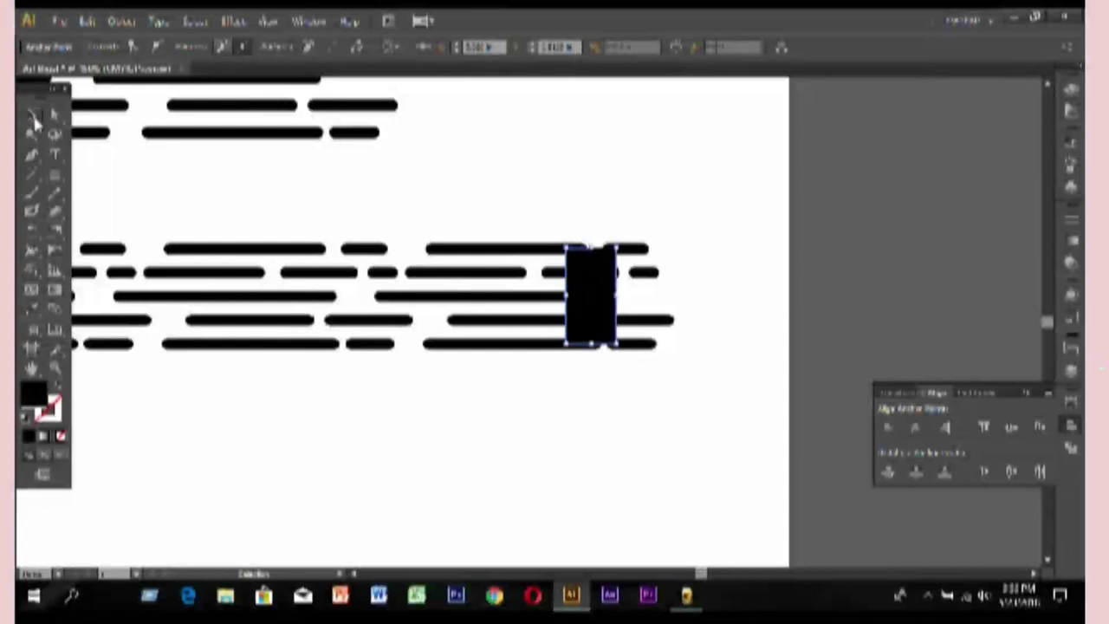
left_click_drag(669, 188, 577, 414)
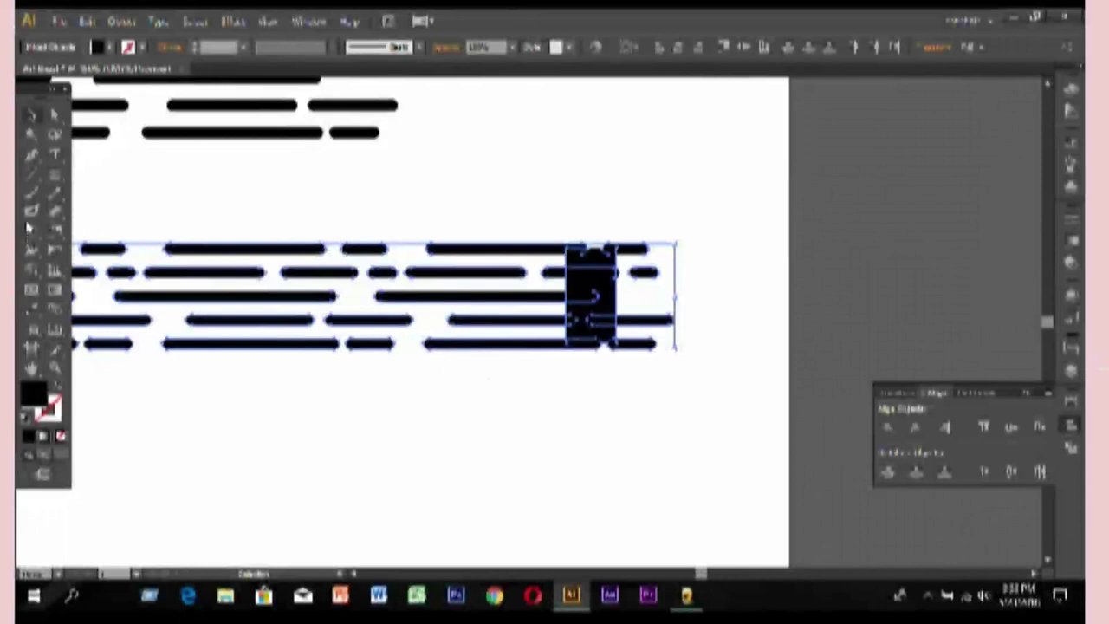
left_click(33, 292)
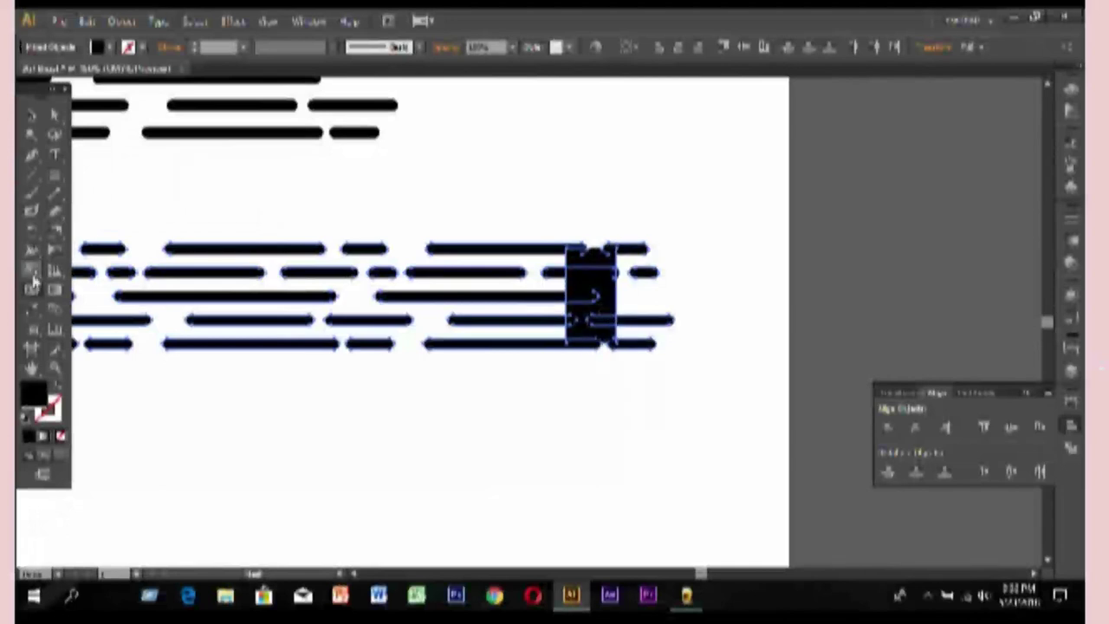
Shape Builder-merge the black rectangle with the dash pieces it overlaps.
left_click(33, 269)
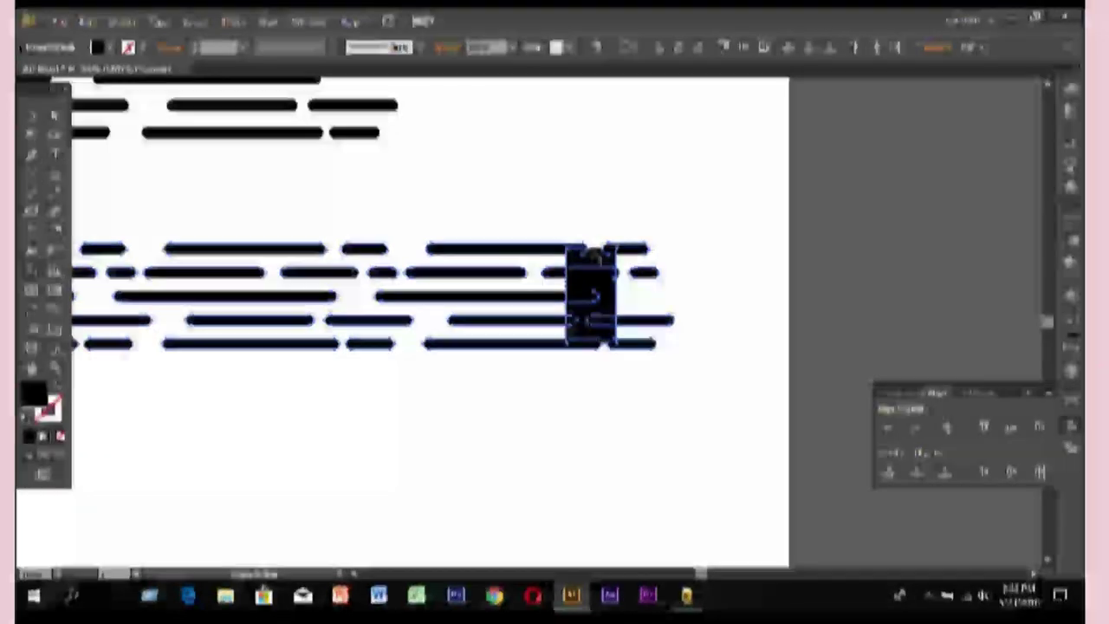
left_click_drag(592, 256, 593, 333)
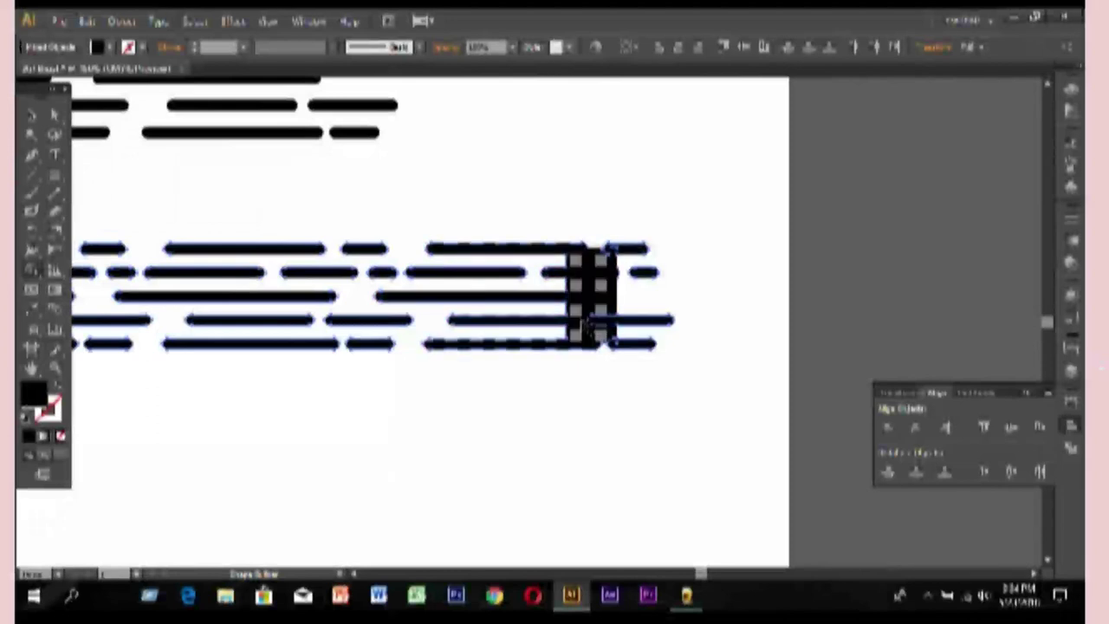
left_click_drag(600, 327, 601, 337)
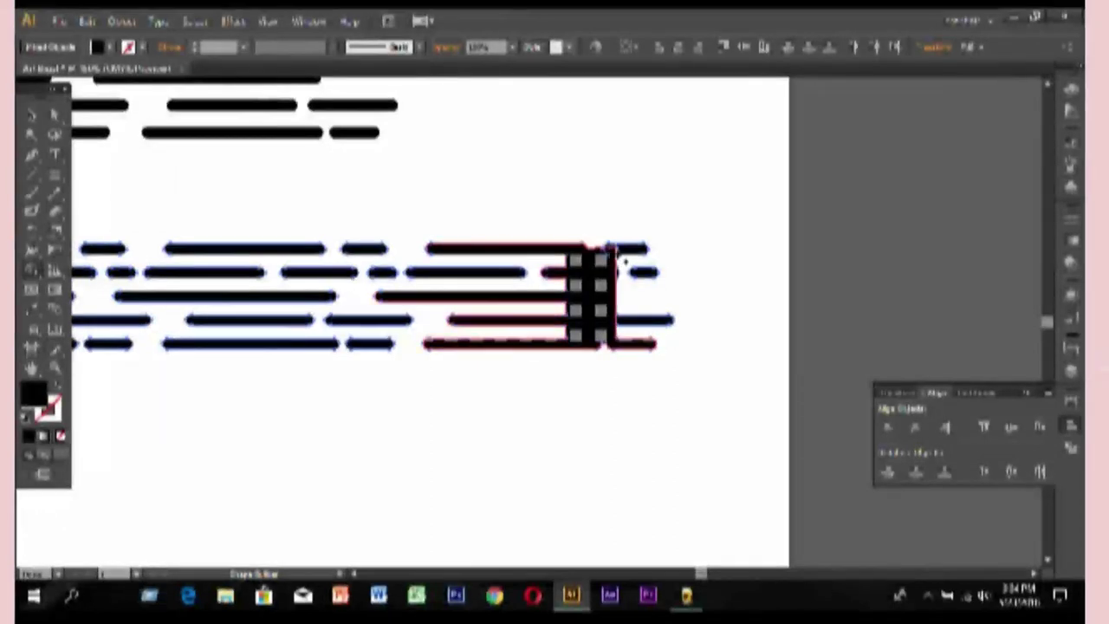
left_click(609, 253)
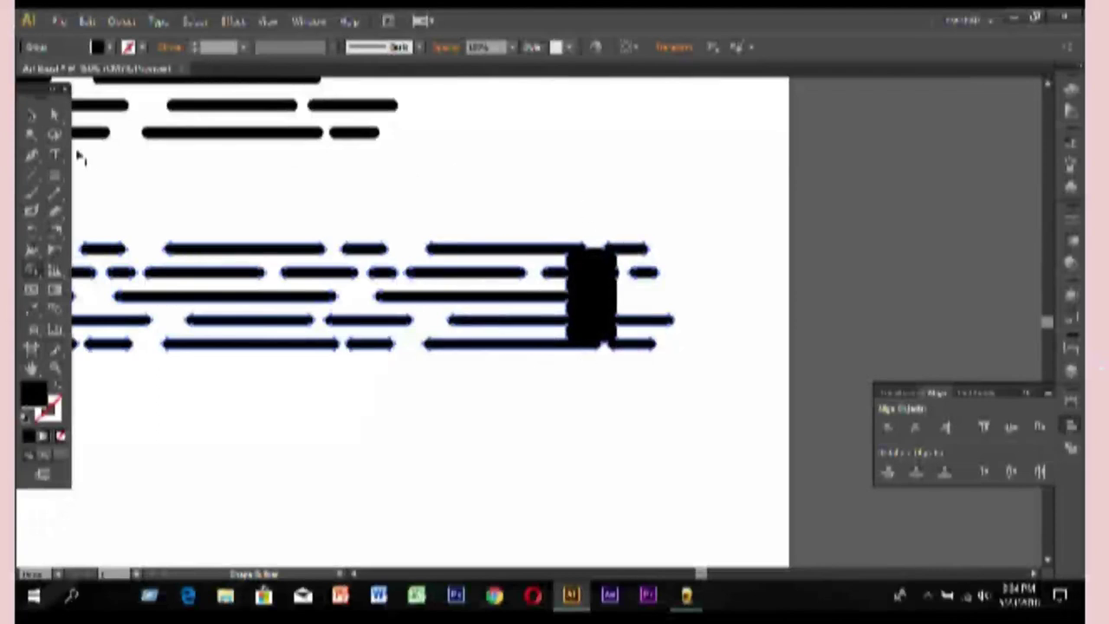
left_click(32, 120)
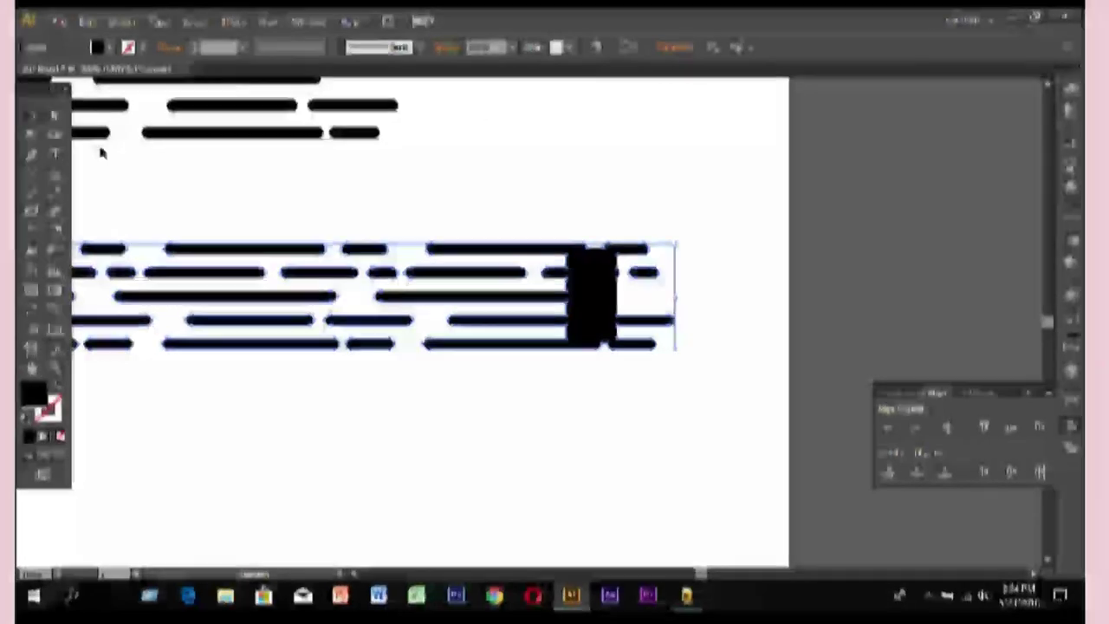
Delete the small stray dash right of the black block.
left_click(56, 115)
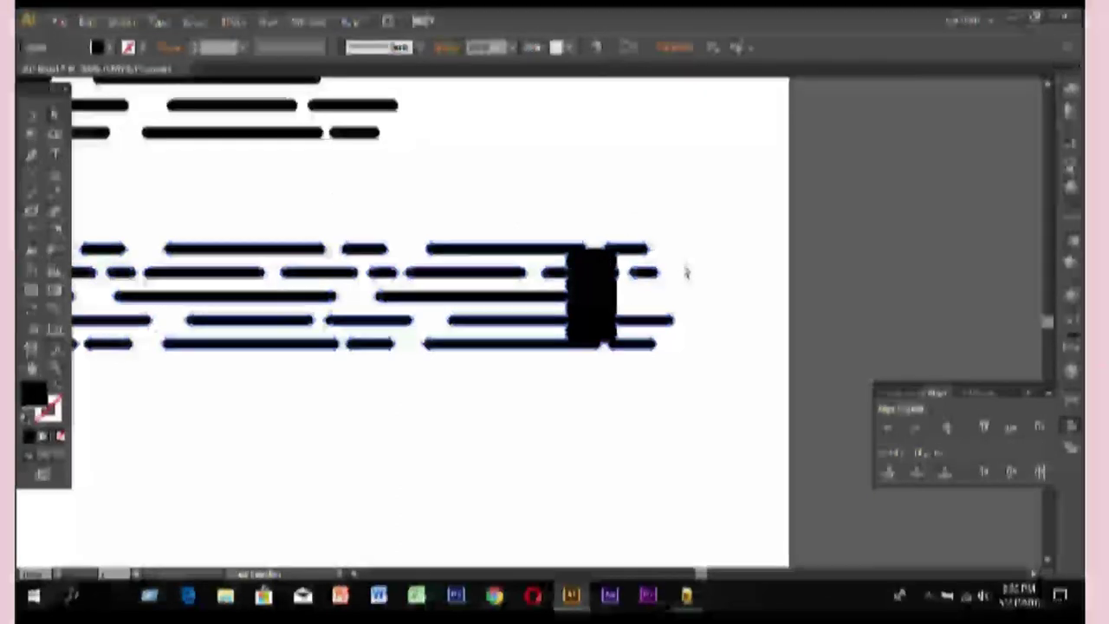
left_click(645, 274)
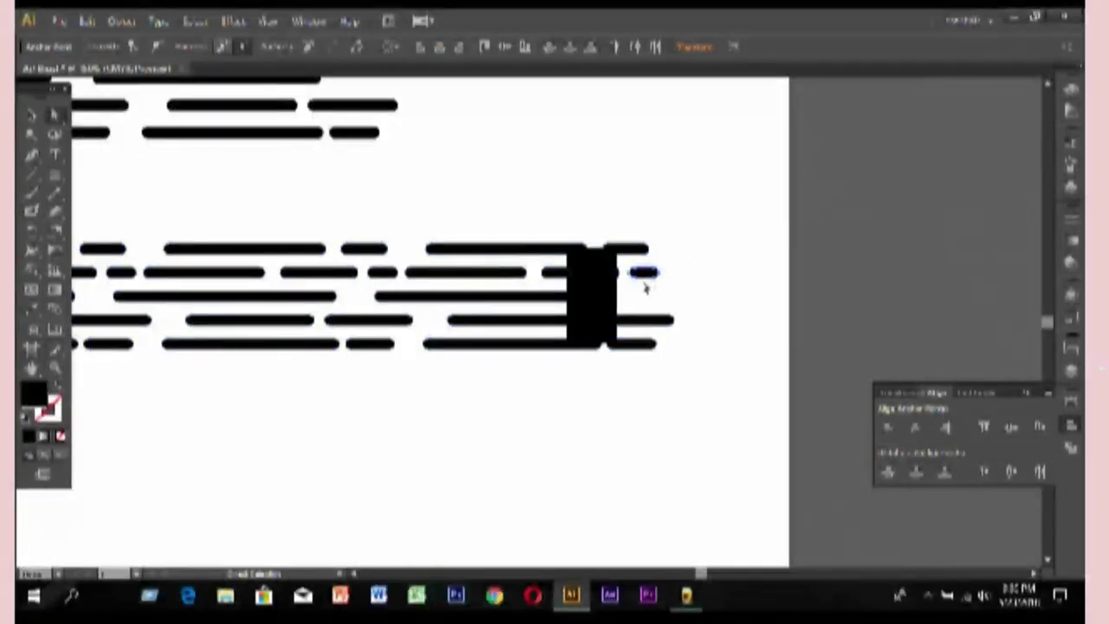
left_click_drag(685, 269, 629, 288)
left_click_drag(683, 261, 627, 304)
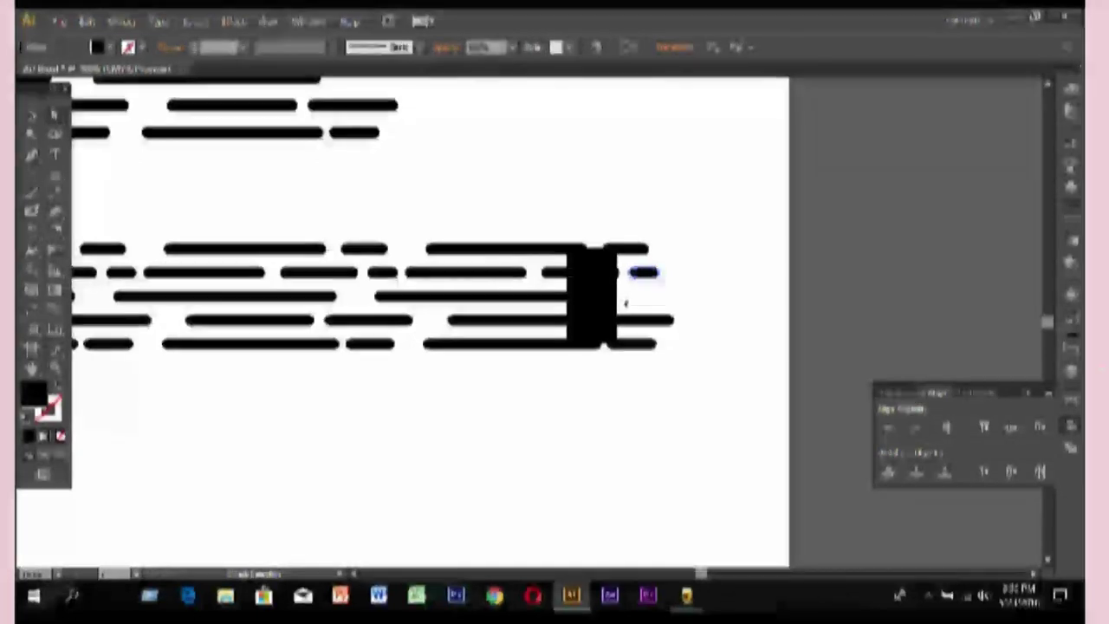
key("Delete")
left_click_drag(687, 348, 630, 363)
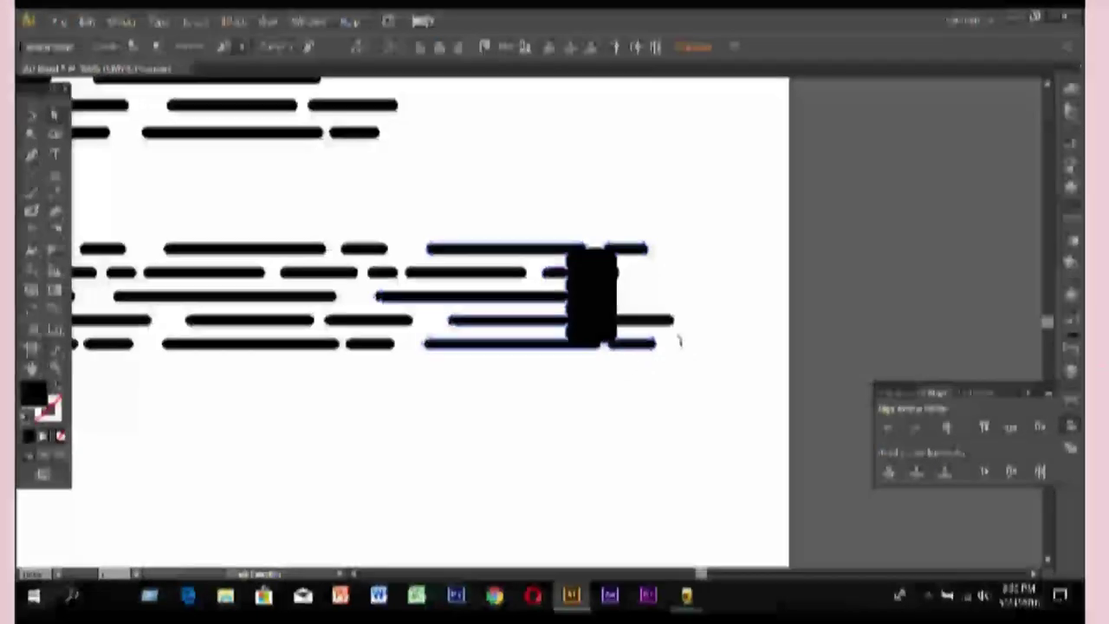
left_click(678, 345)
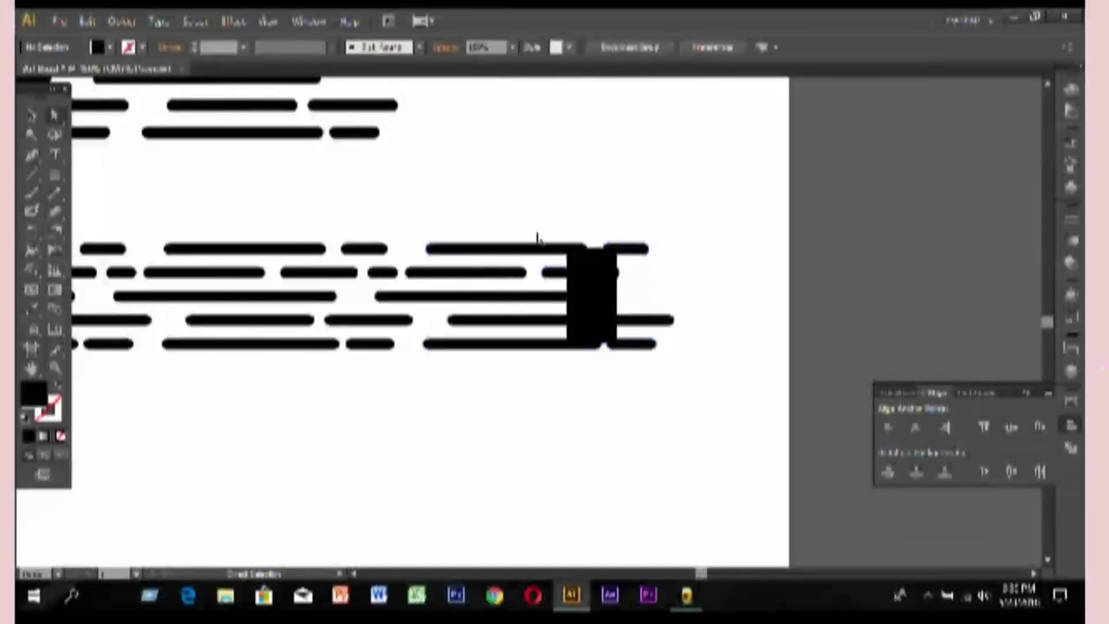
left_click_drag(693, 221, 585, 367)
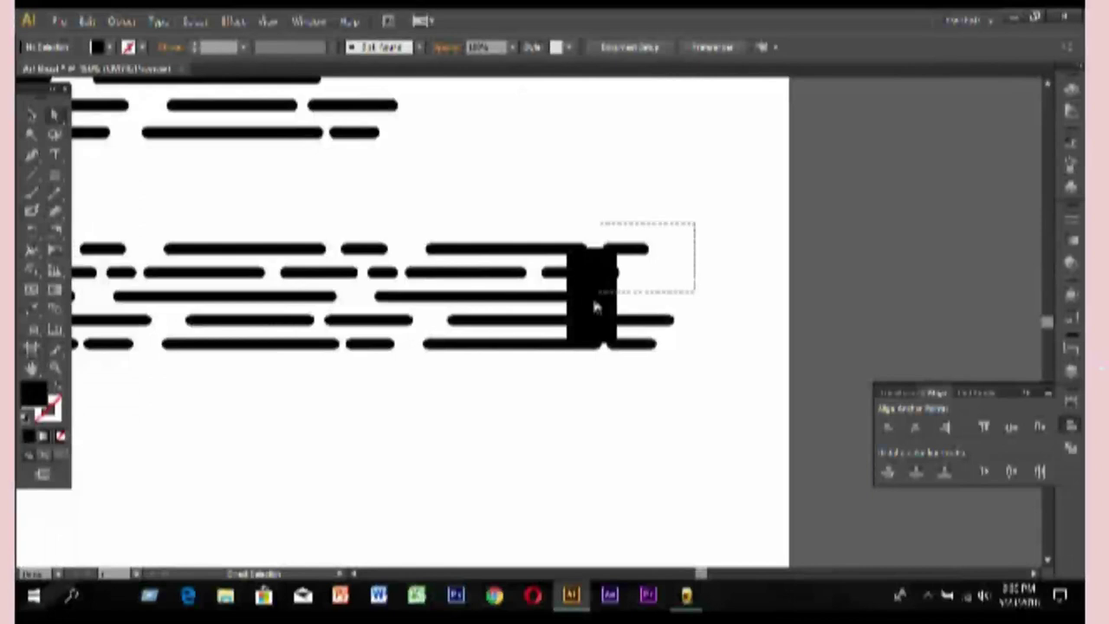
left_click(601, 197)
Draw a taller black rectangle covering the strip's right end.
left_click(31, 113)
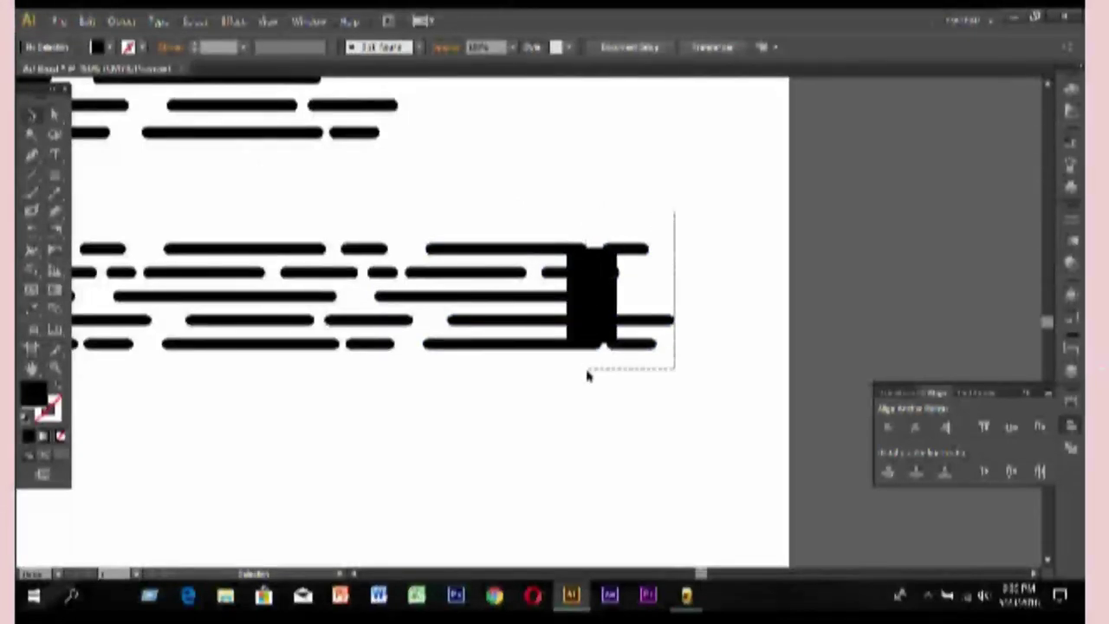
left_click_drag(675, 216, 585, 367)
left_click(54, 172)
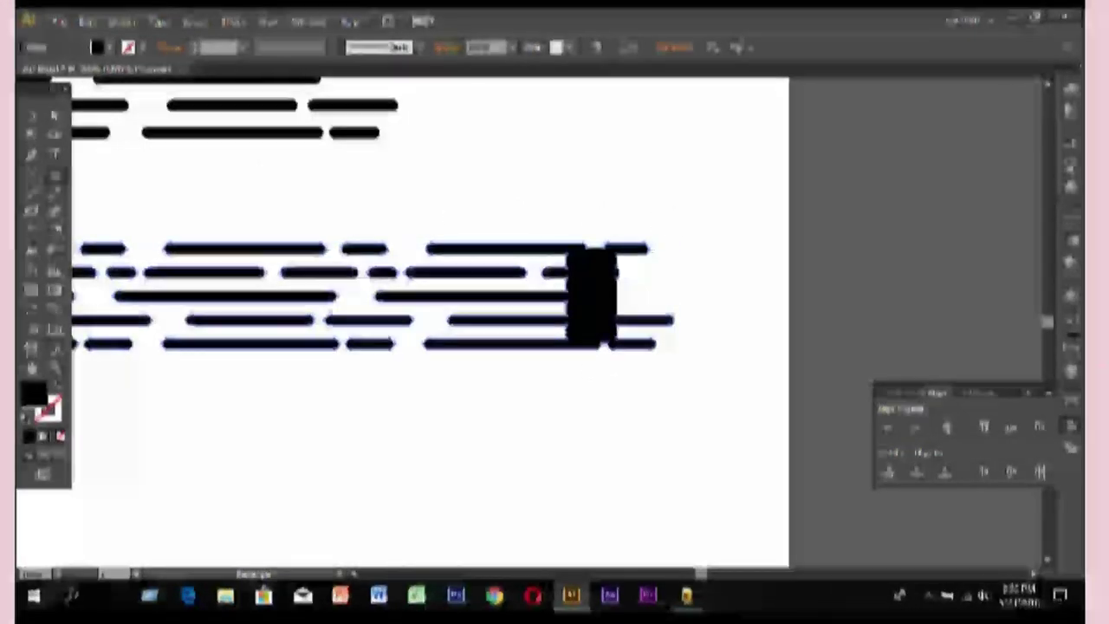
mouse_move(682, 215)
left_mouse_down()
mouse_move(580, 311)
mouse_move(580, 364)
left_mouse_up()
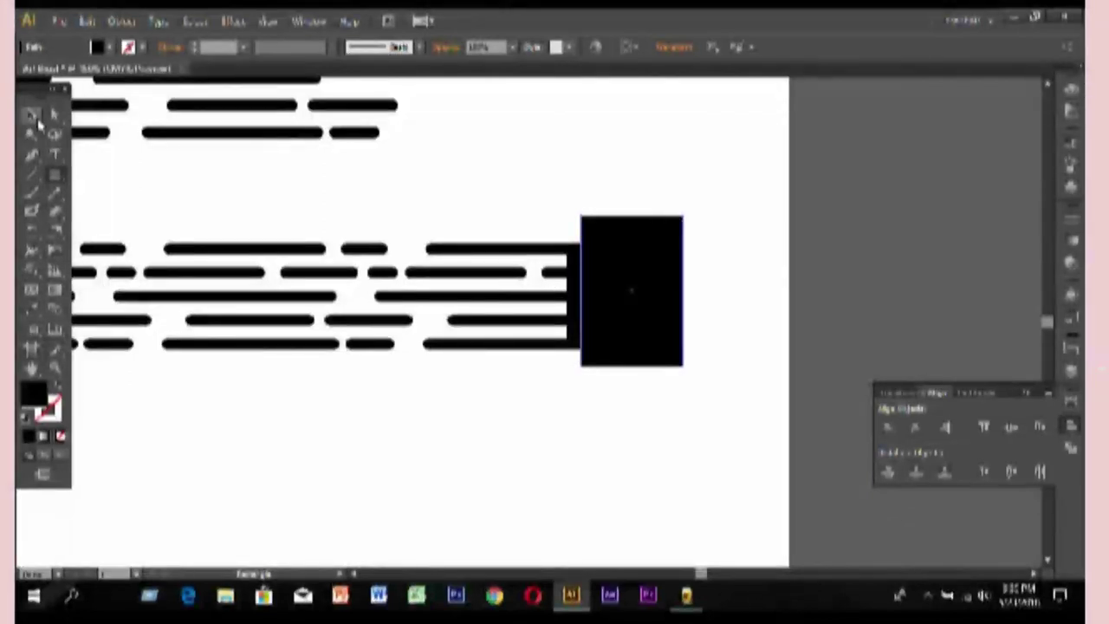
Select the lines with the black square and Shape Builder-merge the line ends inside it.
left_click(35, 119)
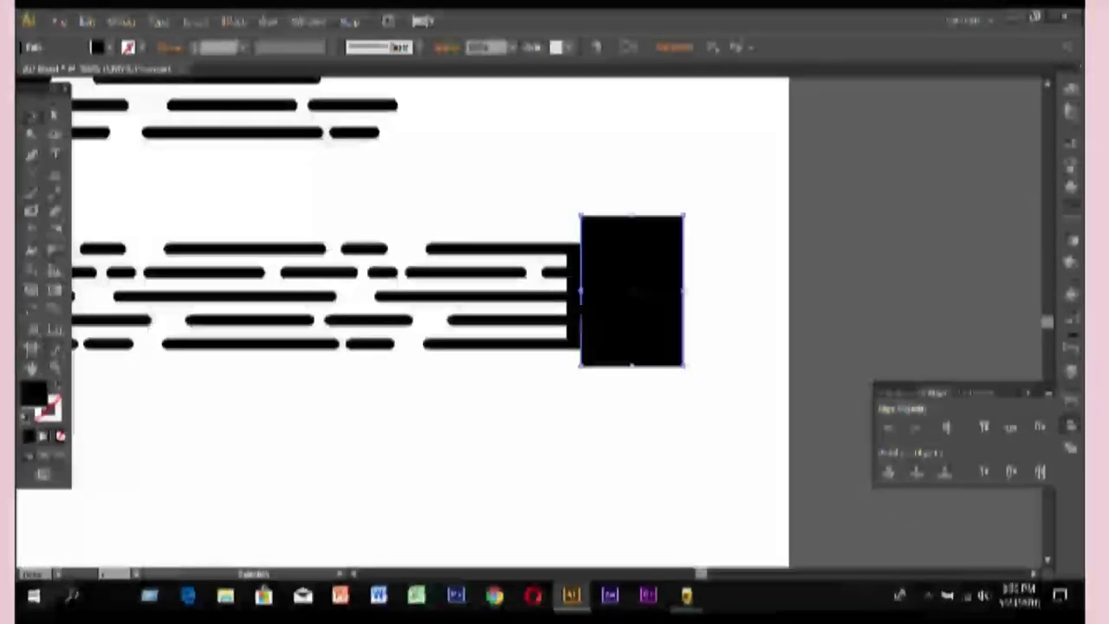
left_click(575, 317, "shift")
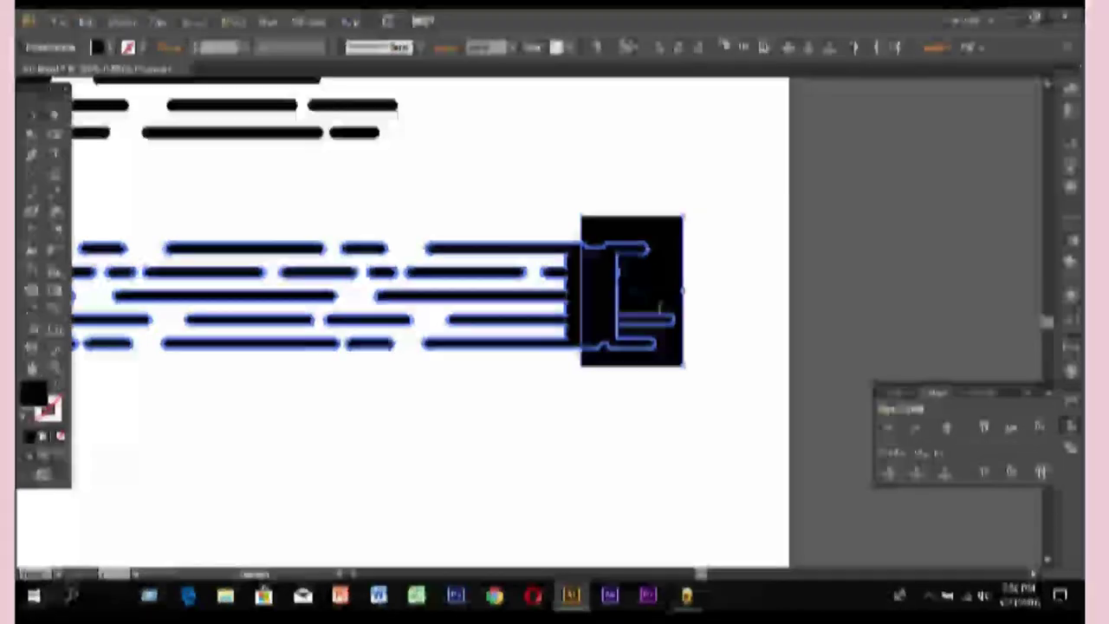
left_click(660, 308)
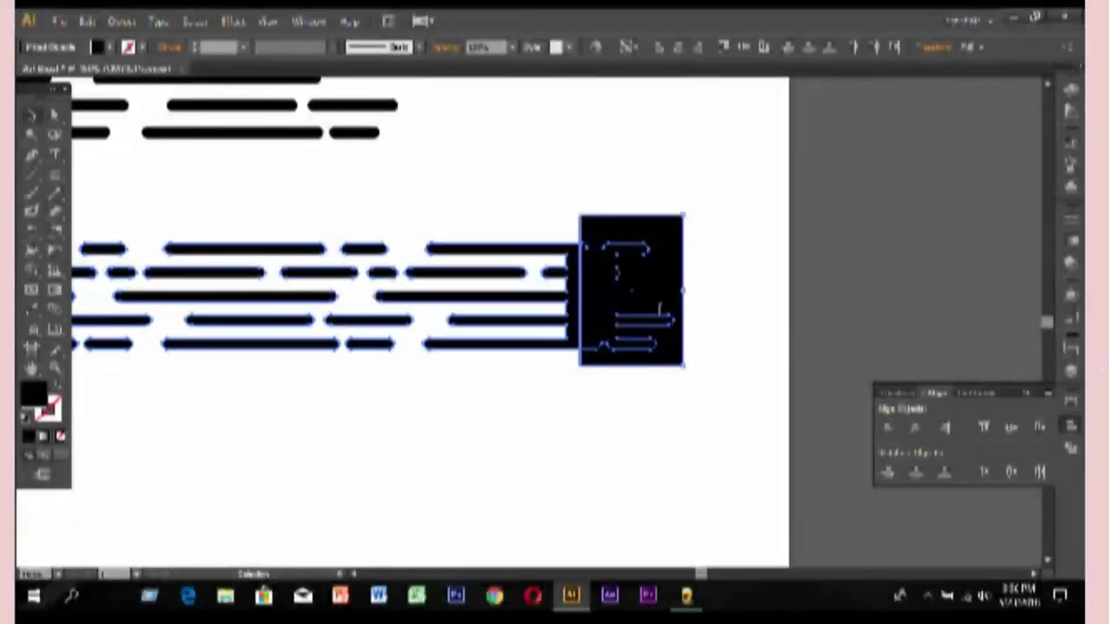
left_click(32, 271)
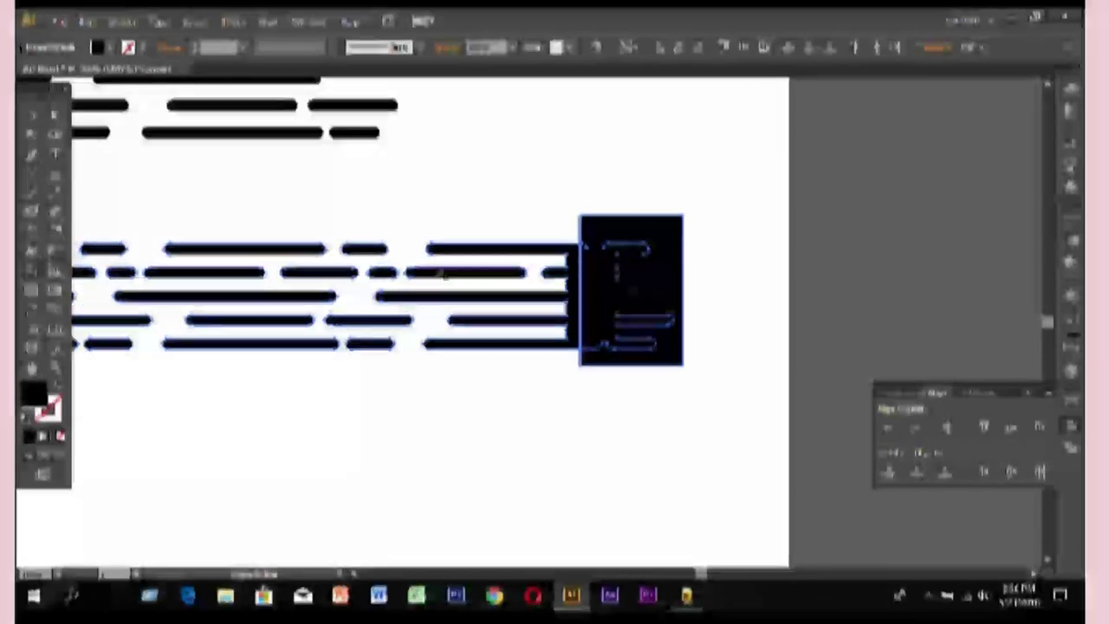
left_click_drag(616, 272, 596, 257)
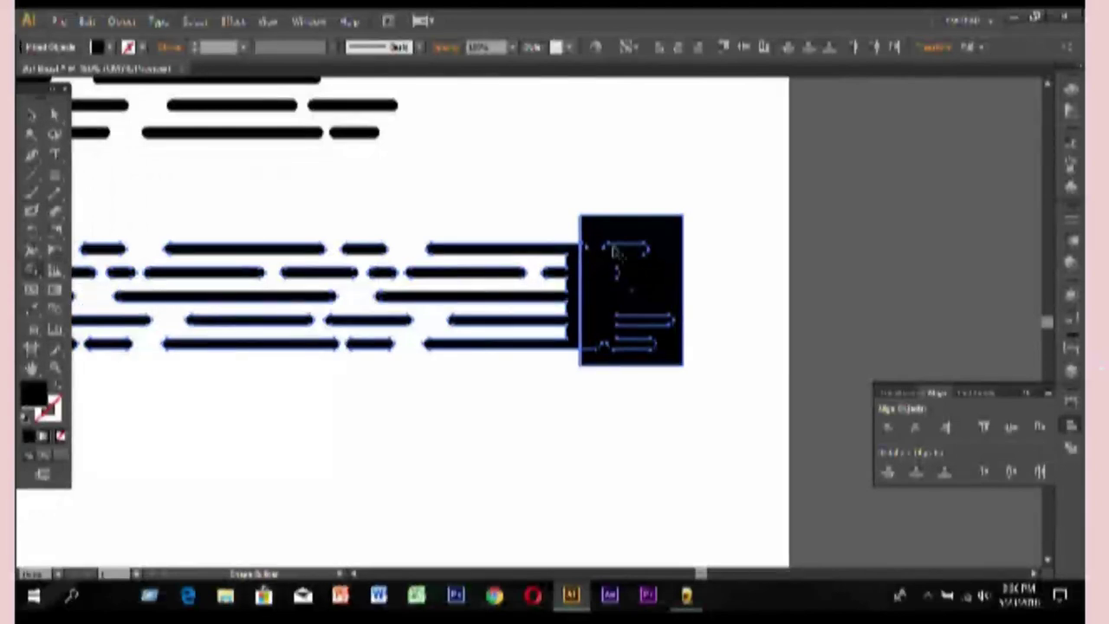
left_click_drag(610, 251, 606, 343)
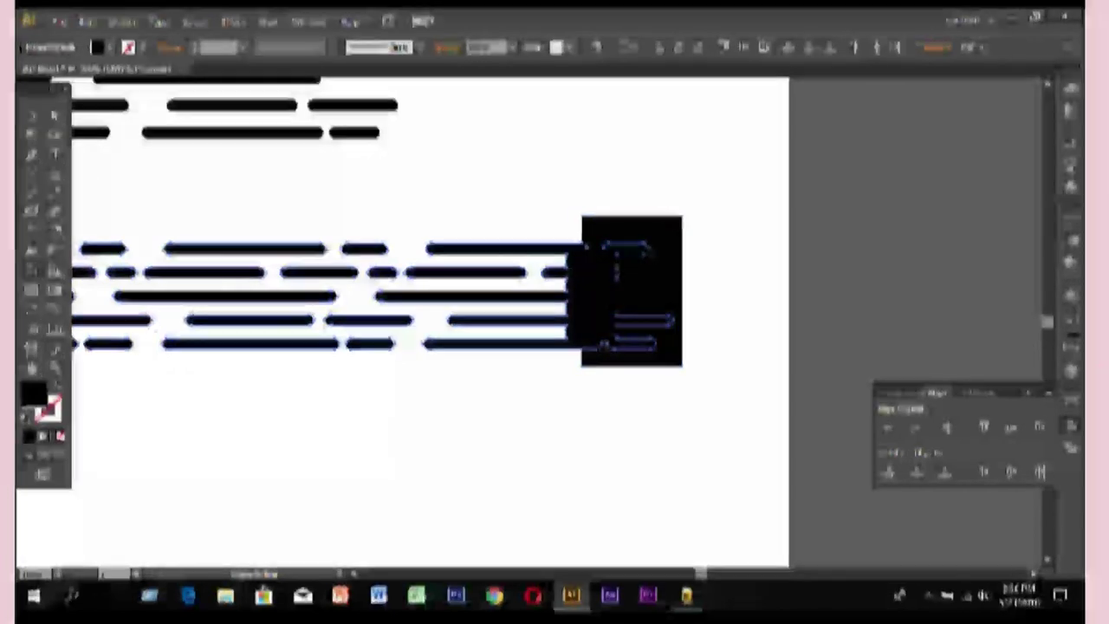
mouse_move(643, 251)
left_mouse_down()
mouse_move(587, 253)
mouse_move(631, 294)
left_mouse_up()
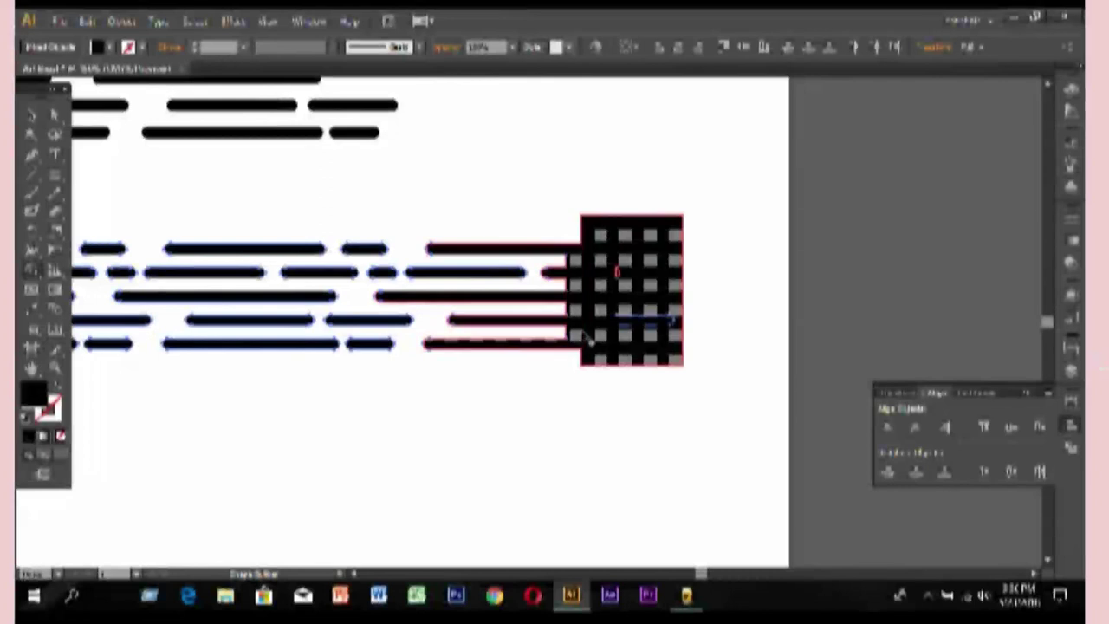
left_click_drag(588, 340, 585, 338)
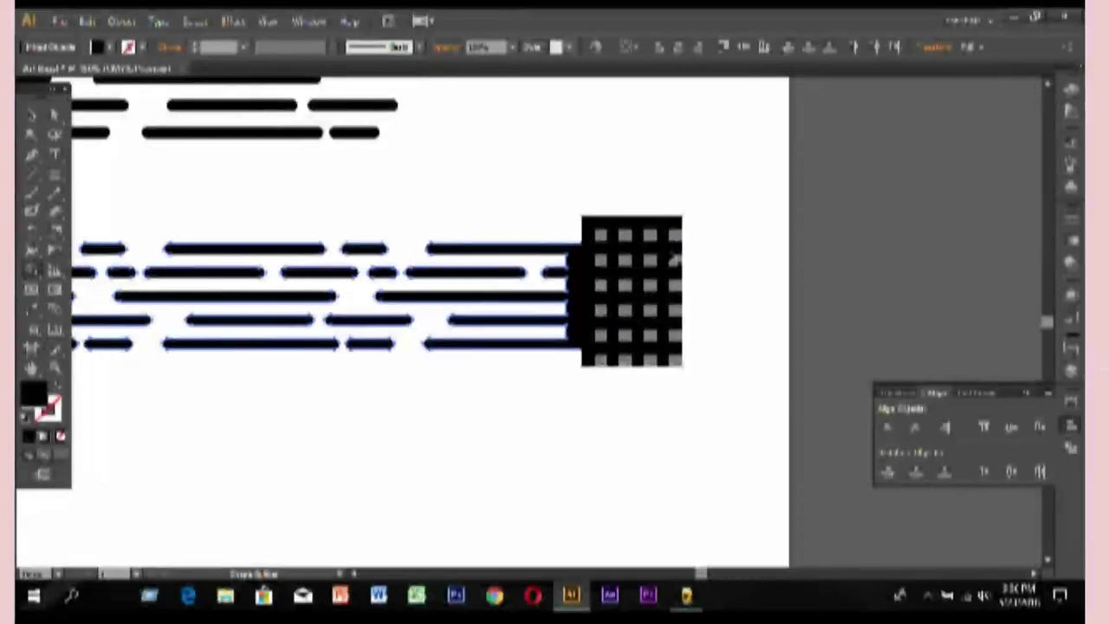
left_click(34, 118)
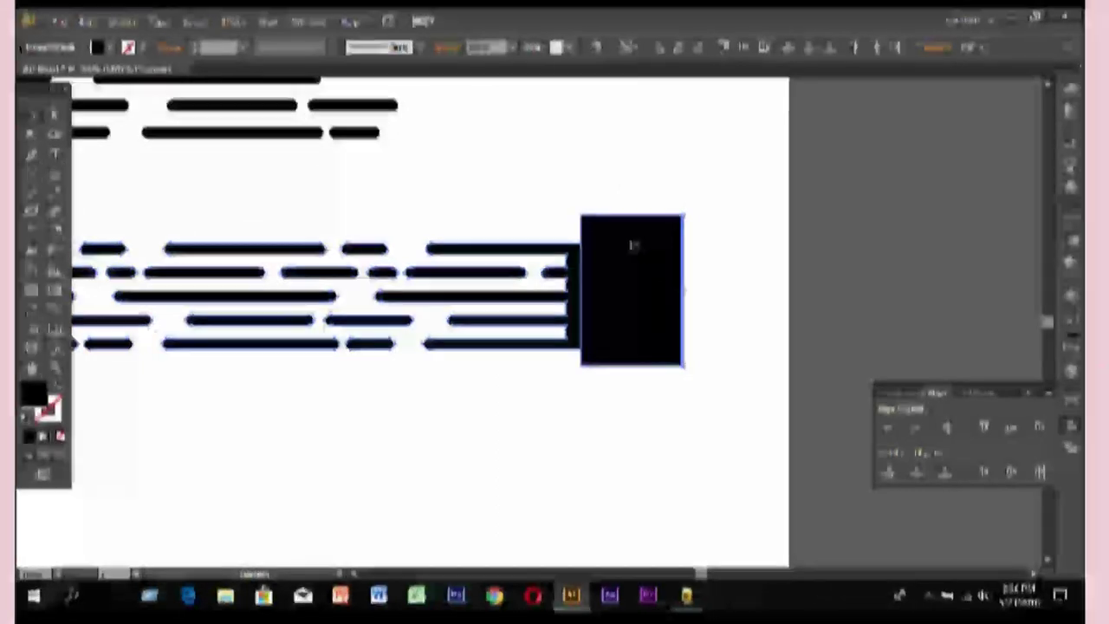
left_click(758, 193)
Delete the black square and nudge the block's right-edge anchors rightward to widen it.
left_click(656, 252)
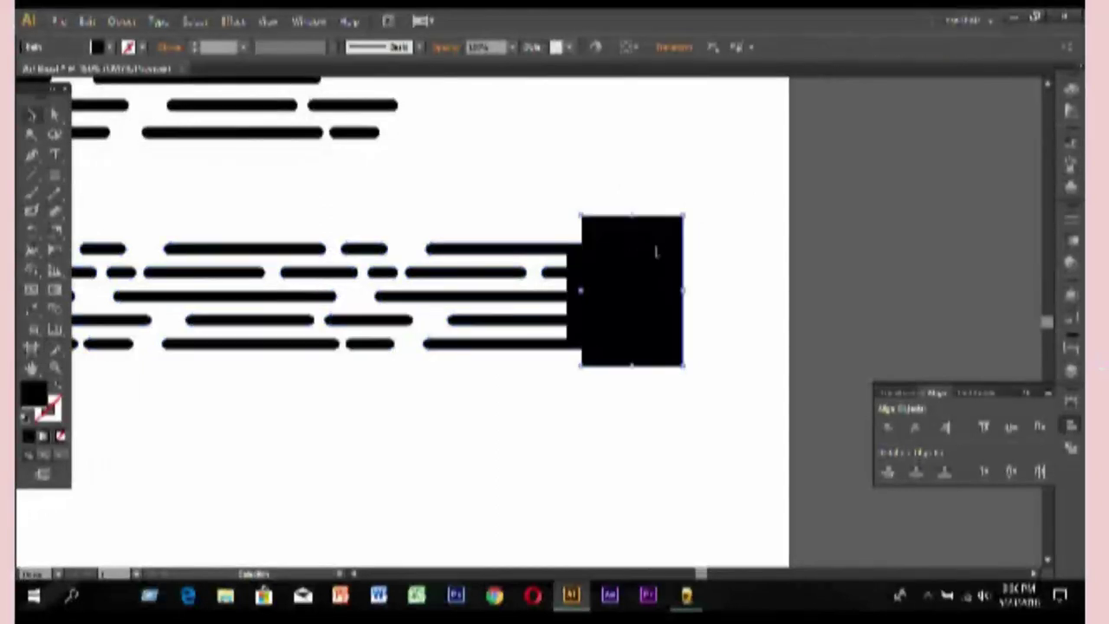
key("Delete")
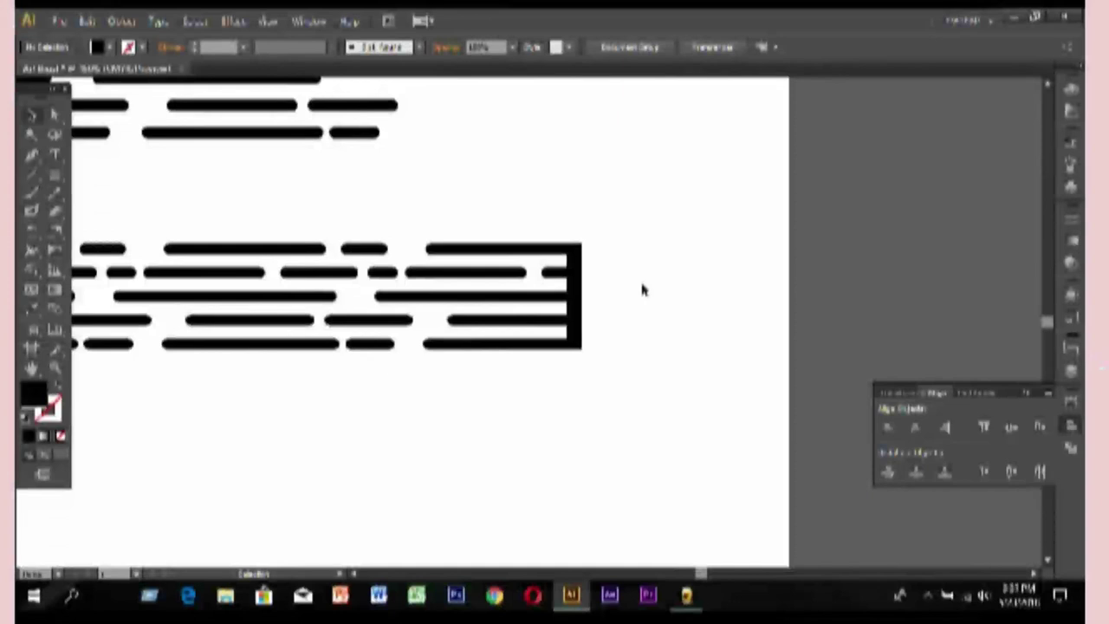
left_click(55, 116)
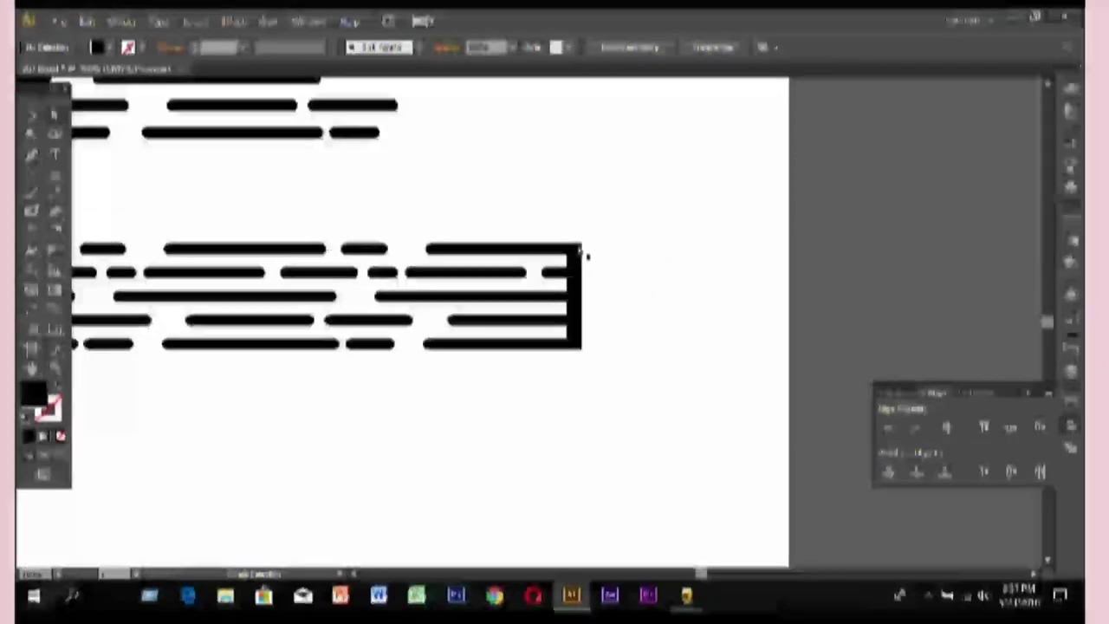
left_click(584, 259)
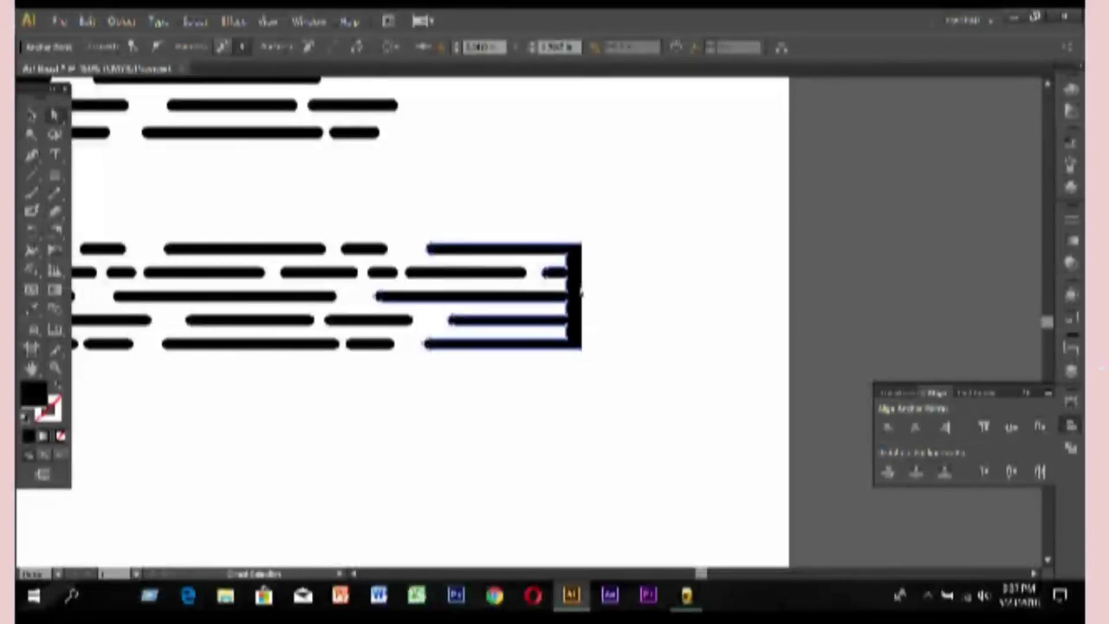
left_click(593, 257)
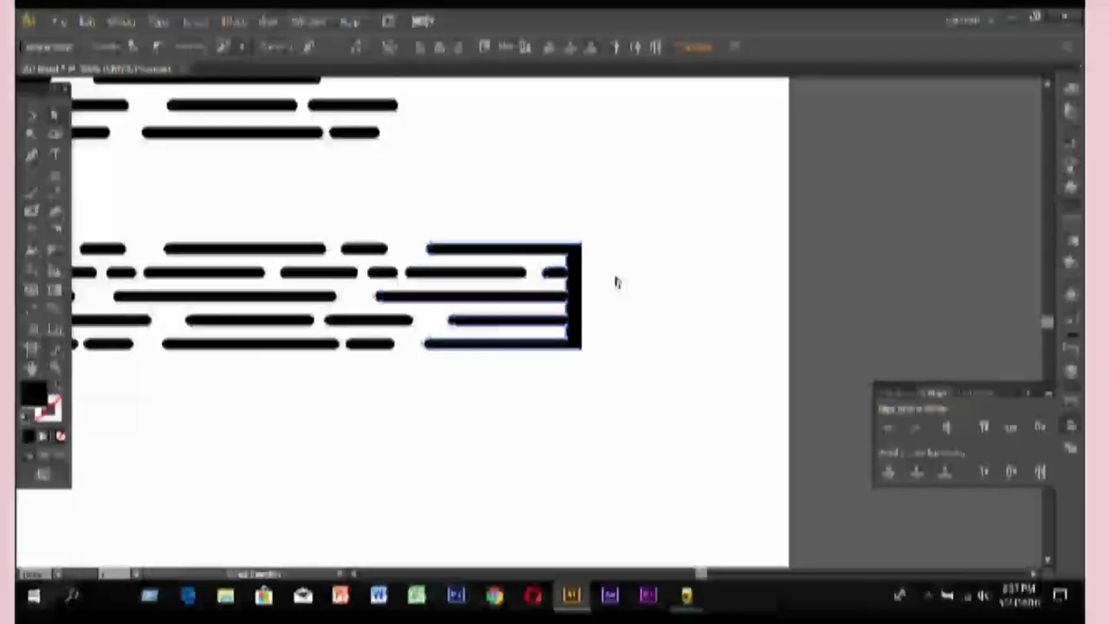
key("Right")
key("Right")
key("Right")
key("Right")
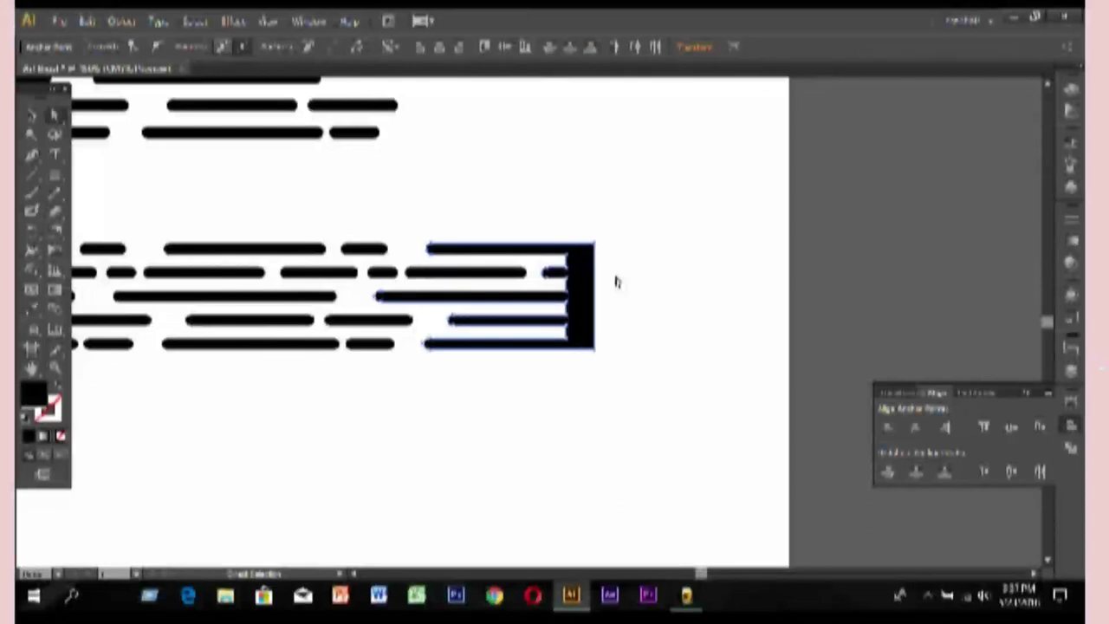
key("Right")
key("Right")
key("Right")
key("Right")
key("Right")
key("Right")
key("Right")
key("Right")
key("Right")
key("Right")
key("Right")
key("Right")
key("Right")
key("Right")
key("Right")
key("Right")
key("Right")
key("Right")
key("Right")
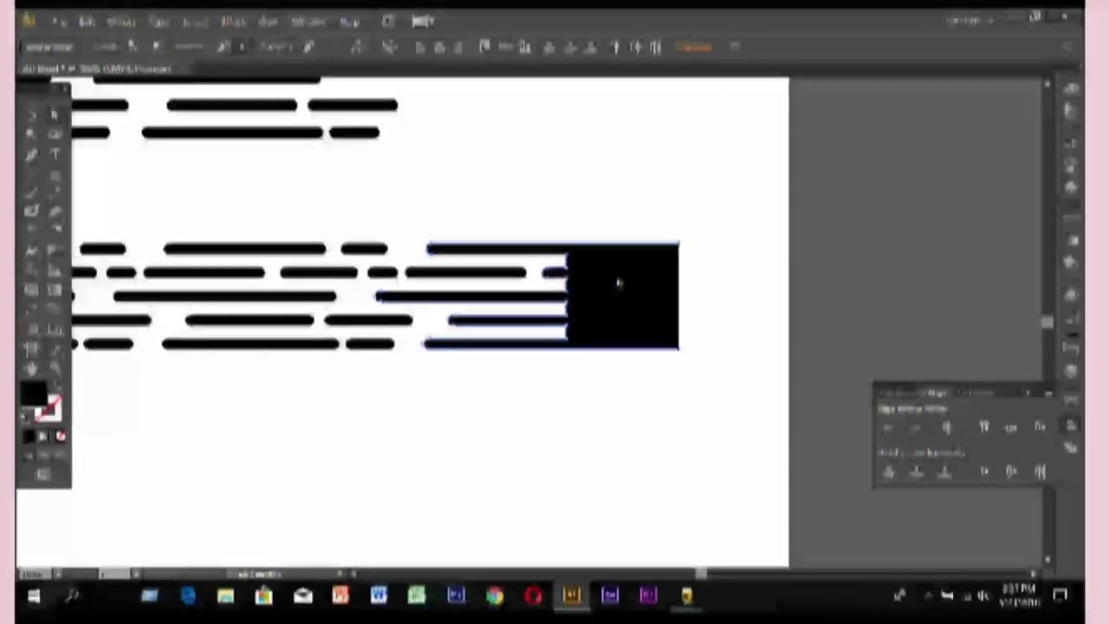
key("Right")
key("Right")
key("Right")
key("Right")
key("Right")
key("Right")
key("Right")
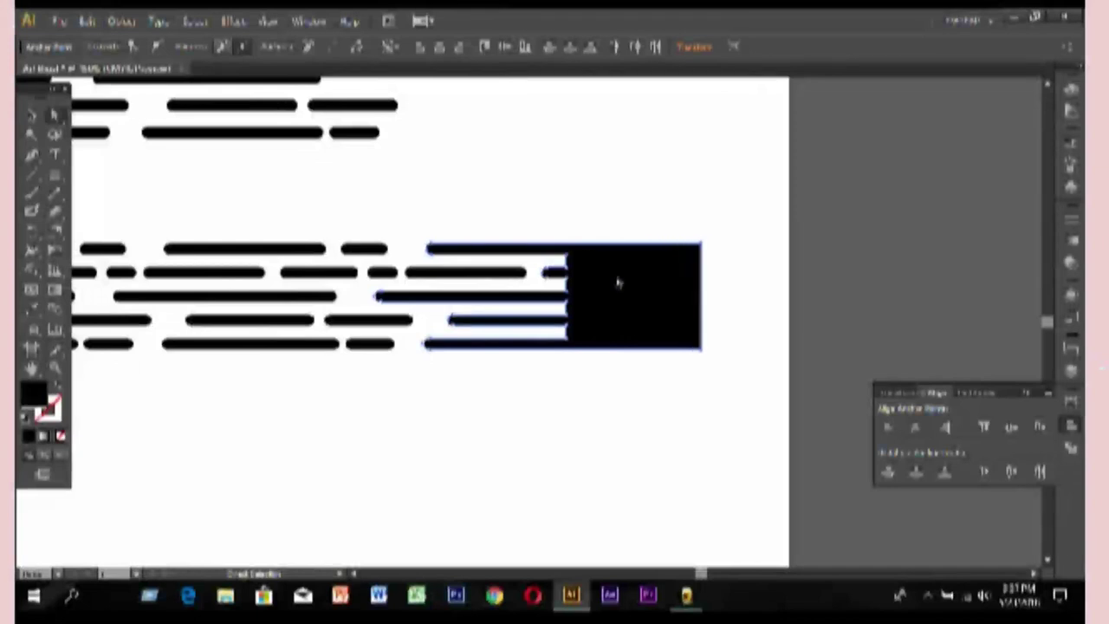
key("Right")
key("Right")
key("Right")
key("ctrl+F10")
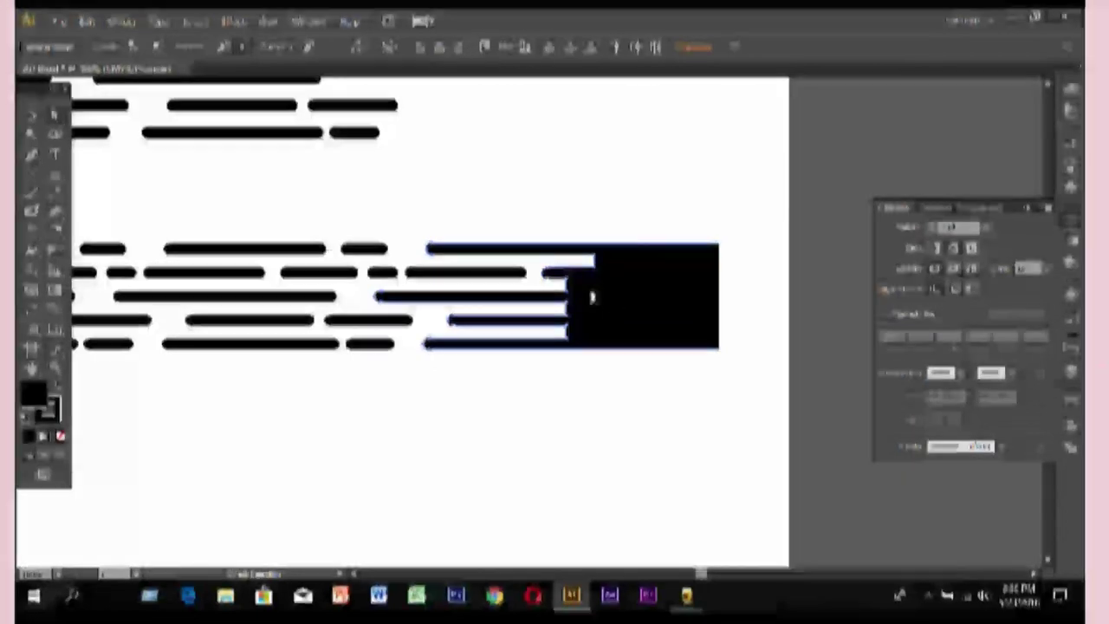
Nudge the second and fourth rows' line-end anchors right to stagger their lengths.
left_click(566, 280)
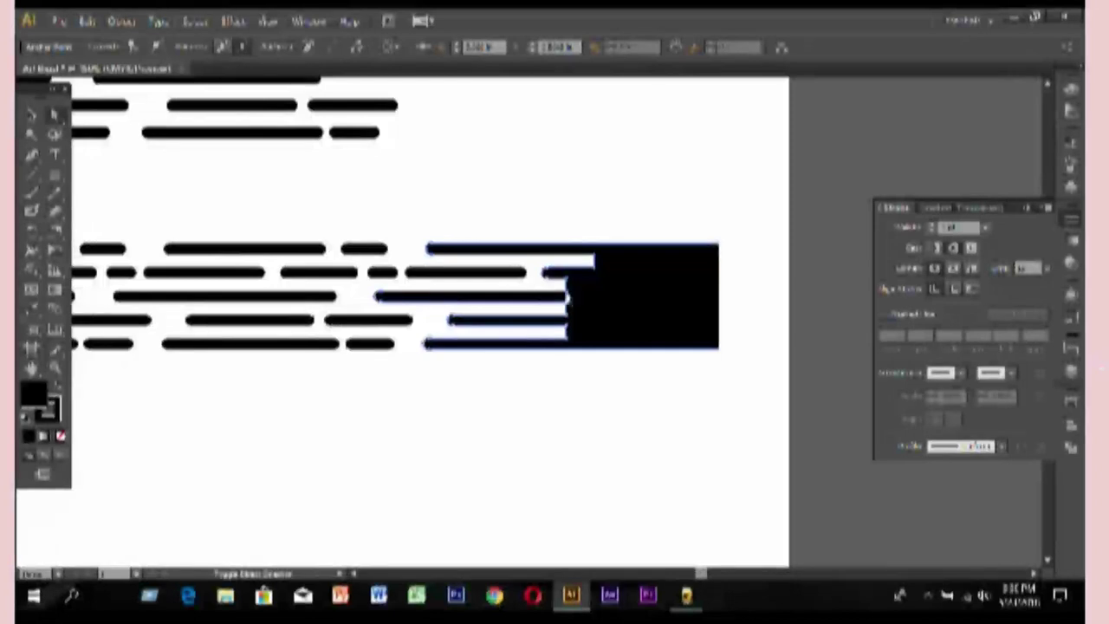
left_click(582, 309)
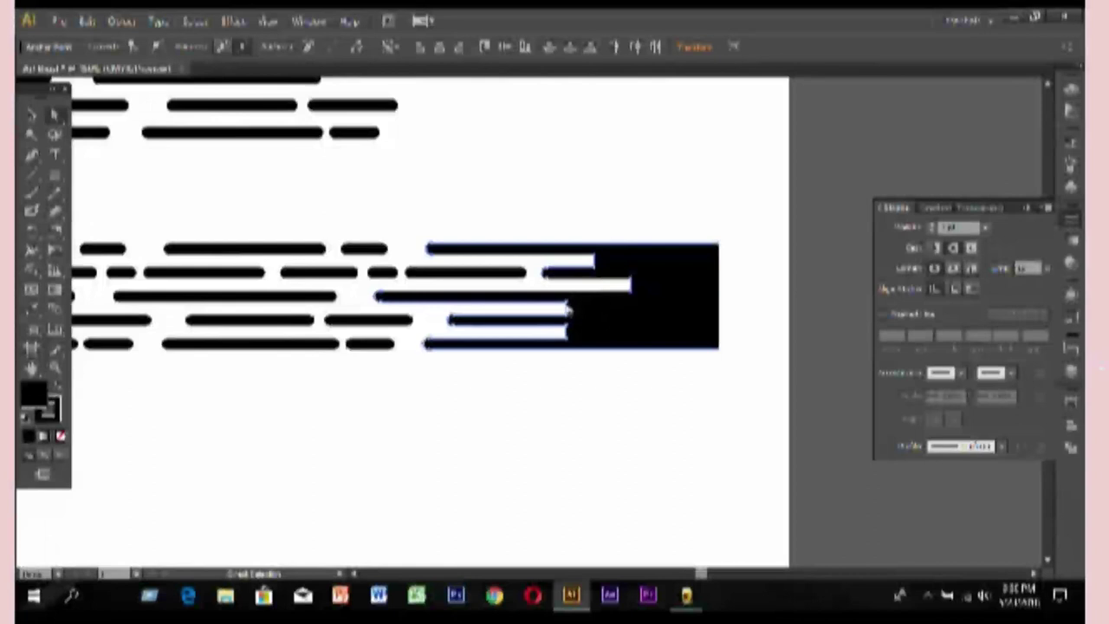
left_click(567, 322)
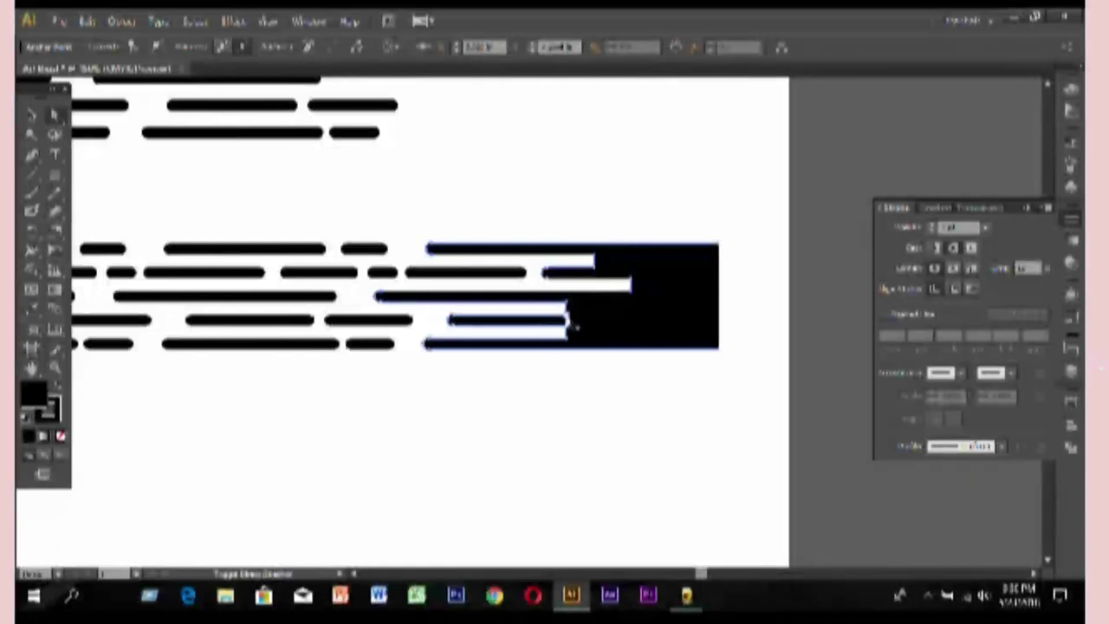
left_click(573, 325)
key("Right")
key("Right")
key("Right")
key("Right")
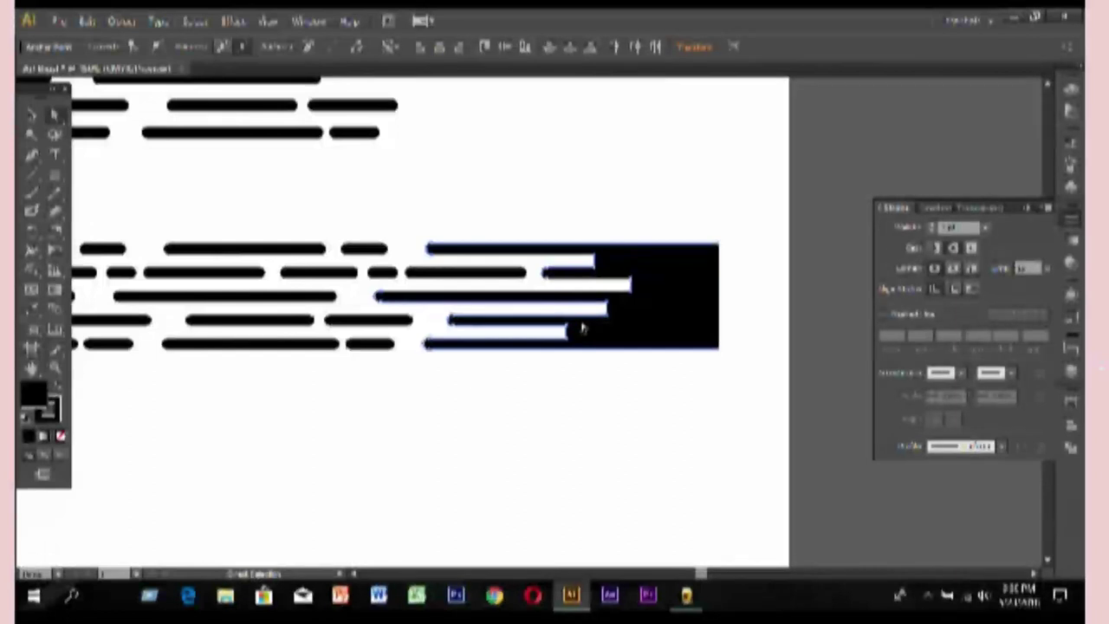
left_click(569, 341)
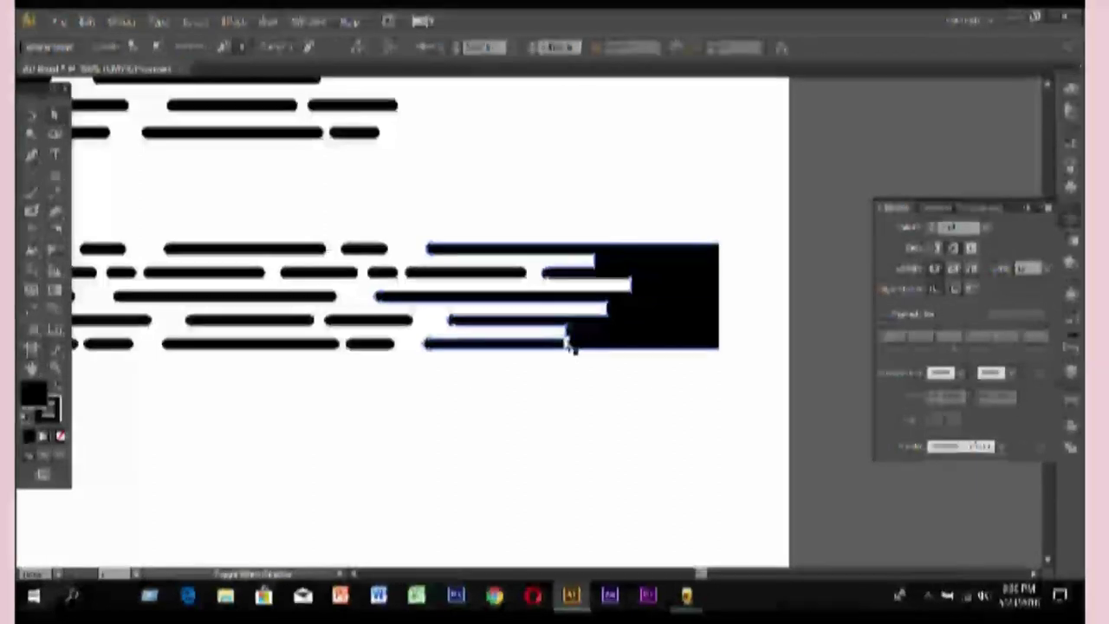
left_click(572, 346)
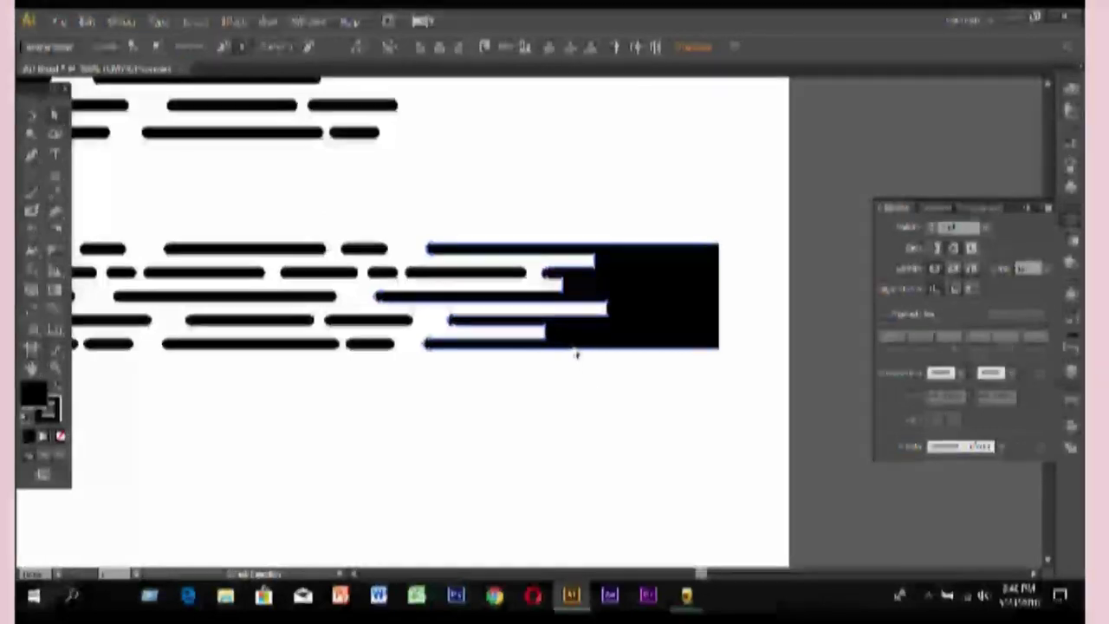
left_click(566, 292)
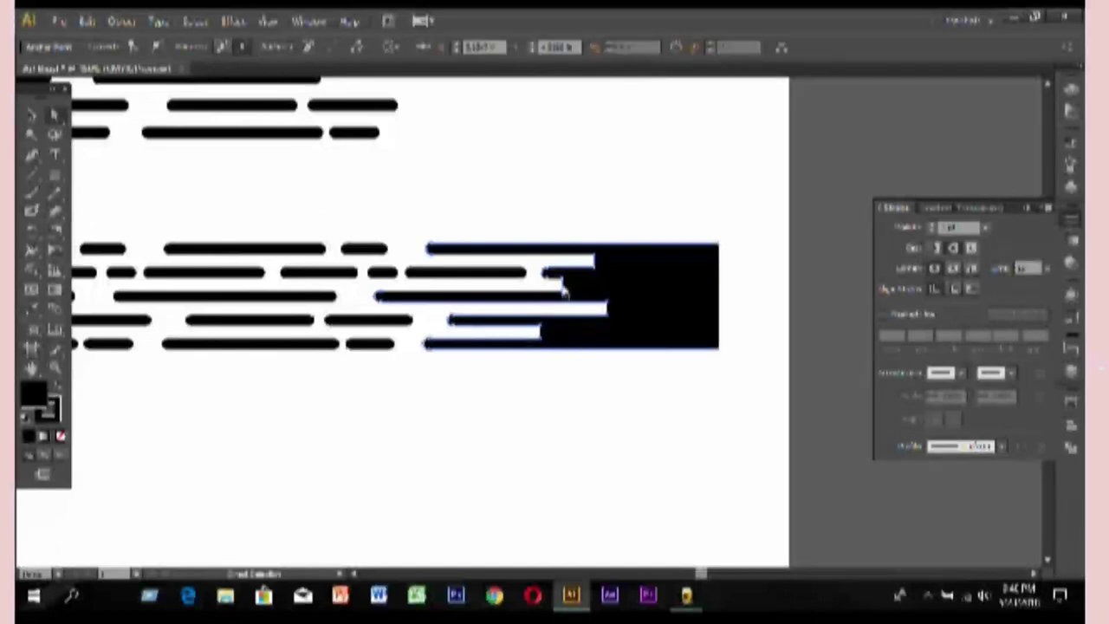
left_click(563, 284)
key("Right")
key("Right")
key("Right")
key("Right")
key("Right")
key("Right")
key("Right")
key("Right")
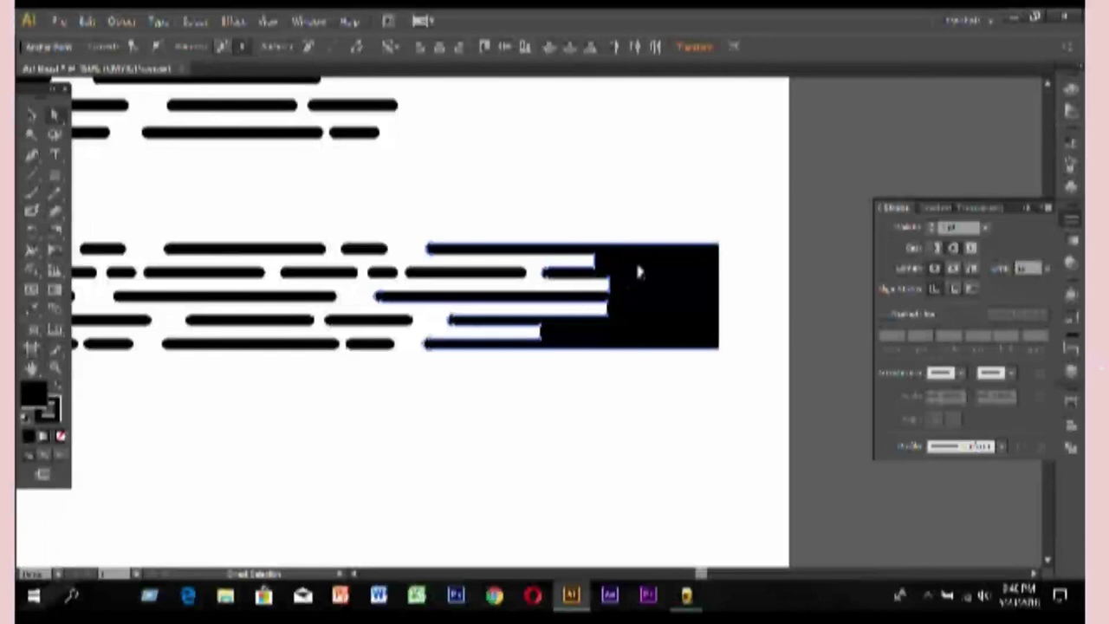
Select further line-end anchors near the block for adjustment.
left_click(611, 309)
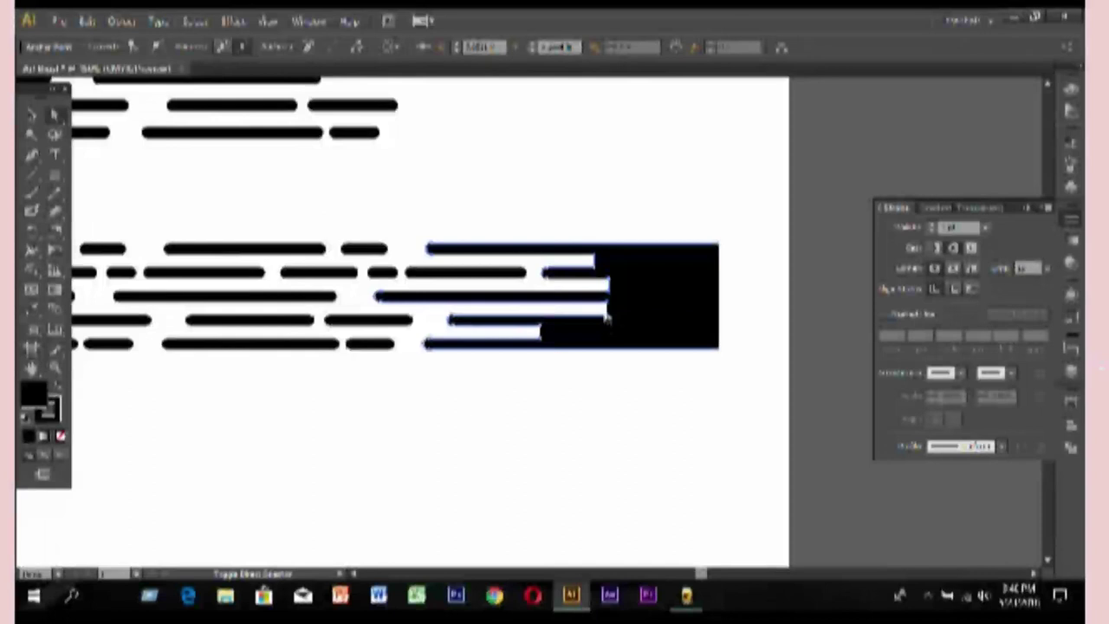
left_click(675, 321)
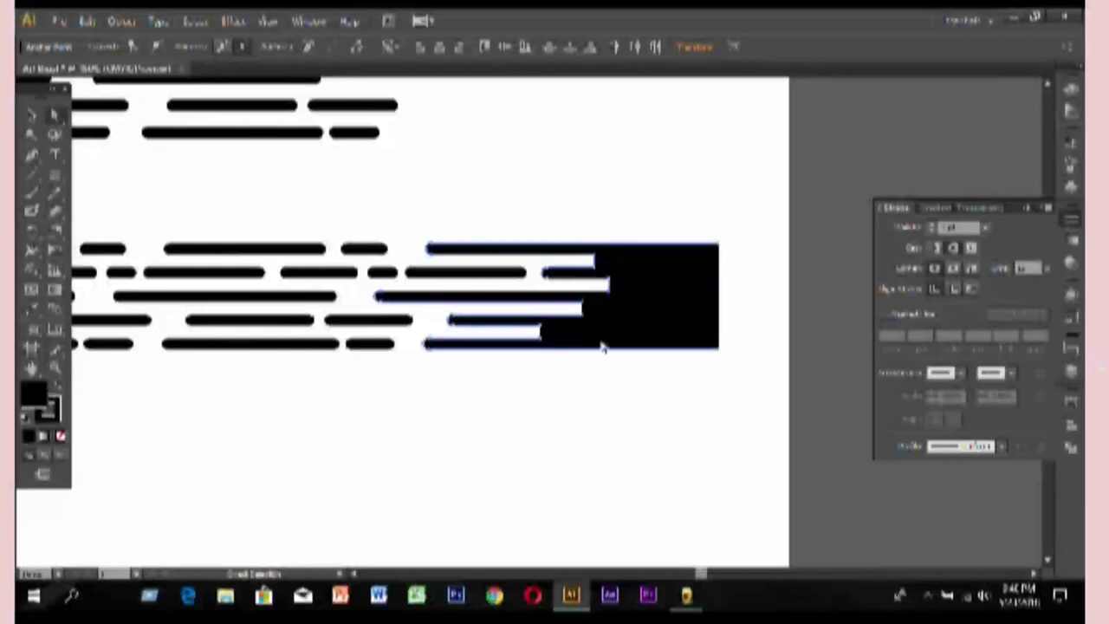
left_click(539, 340)
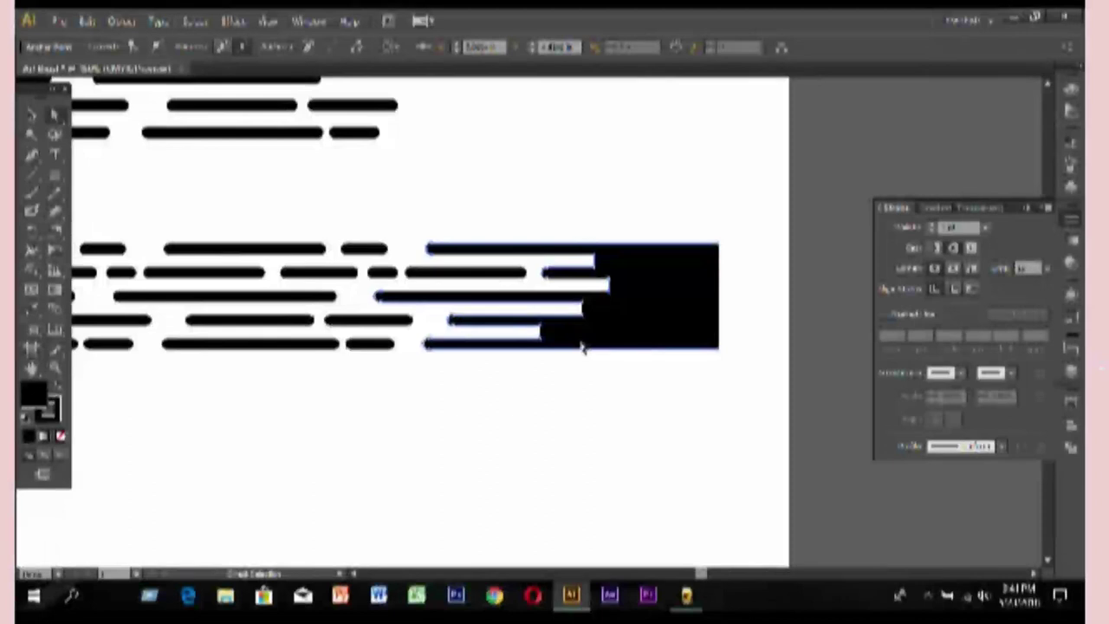
left_click(541, 341)
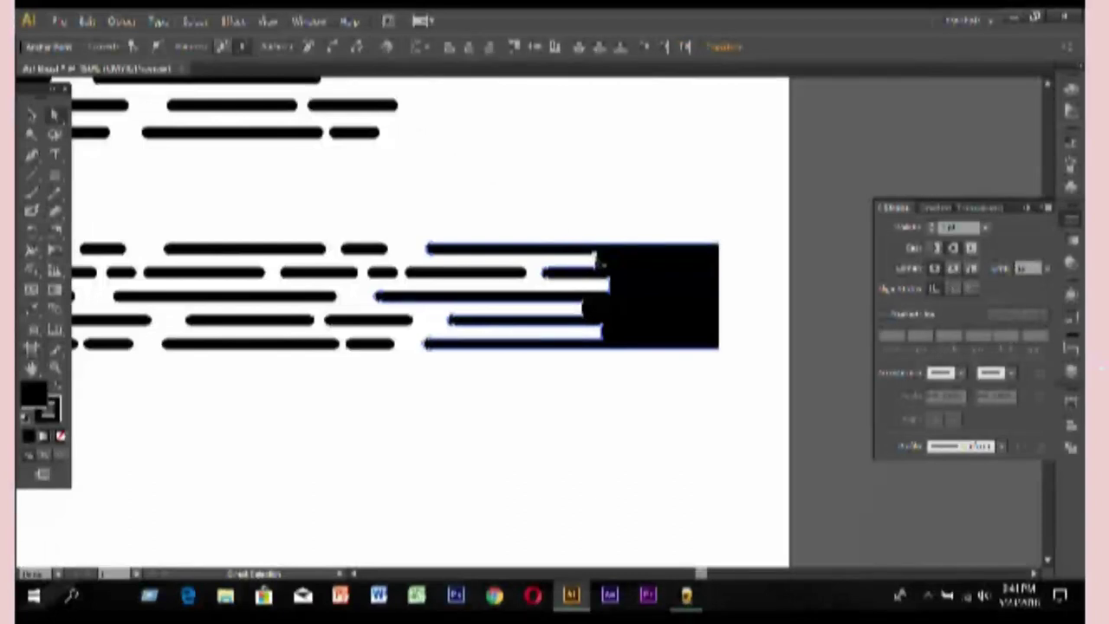
left_click(596, 260)
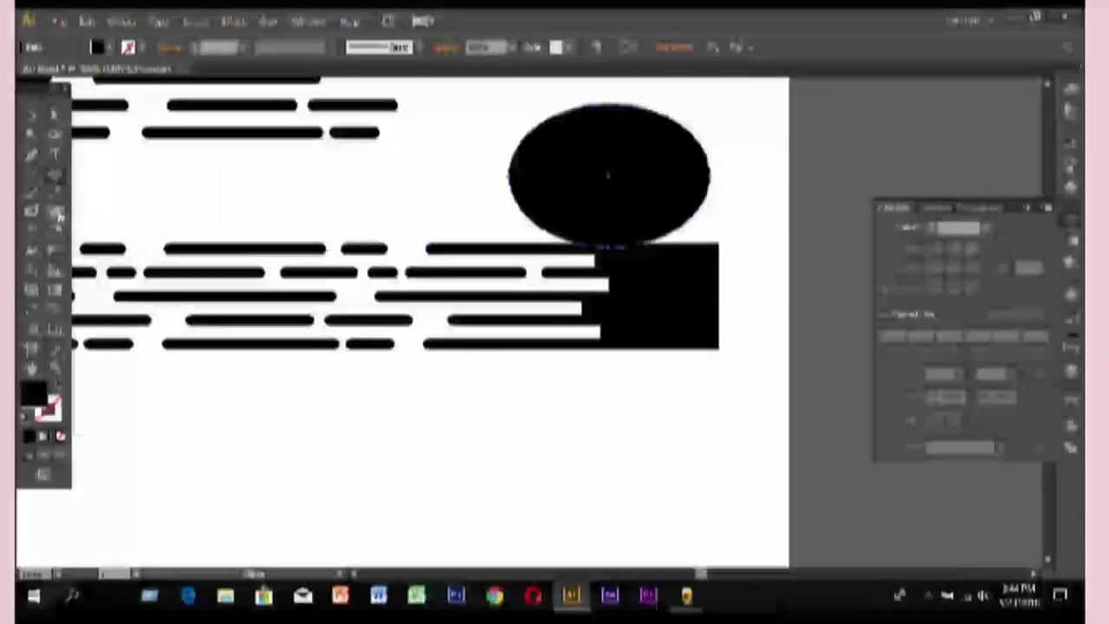
Draw a new black rectangle above the speed lines and position it up-left.
left_click(63, 180)
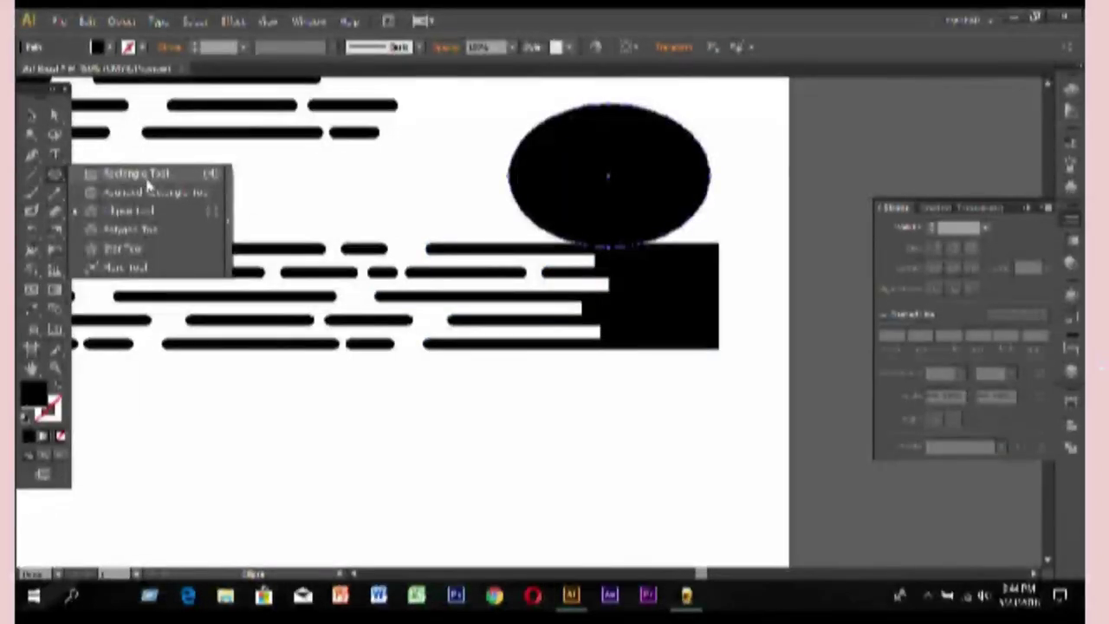
left_click(143, 174)
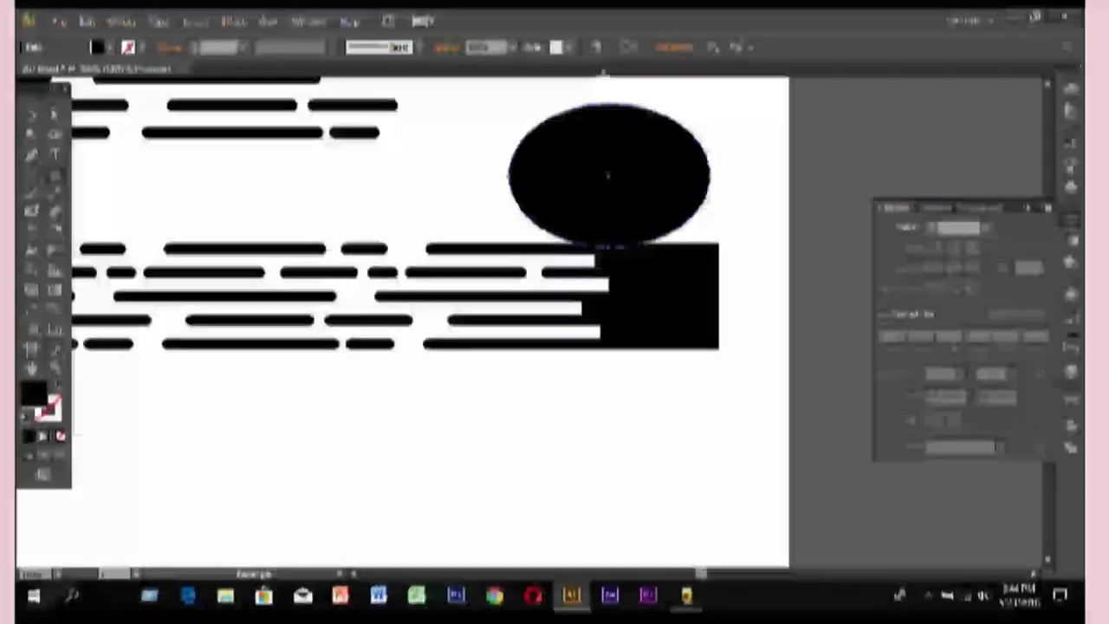
mouse_move(622, 169)
left_mouse_down()
mouse_move(630, 136)
mouse_move(530, 223)
mouse_move(457, 239)
left_mouse_up()
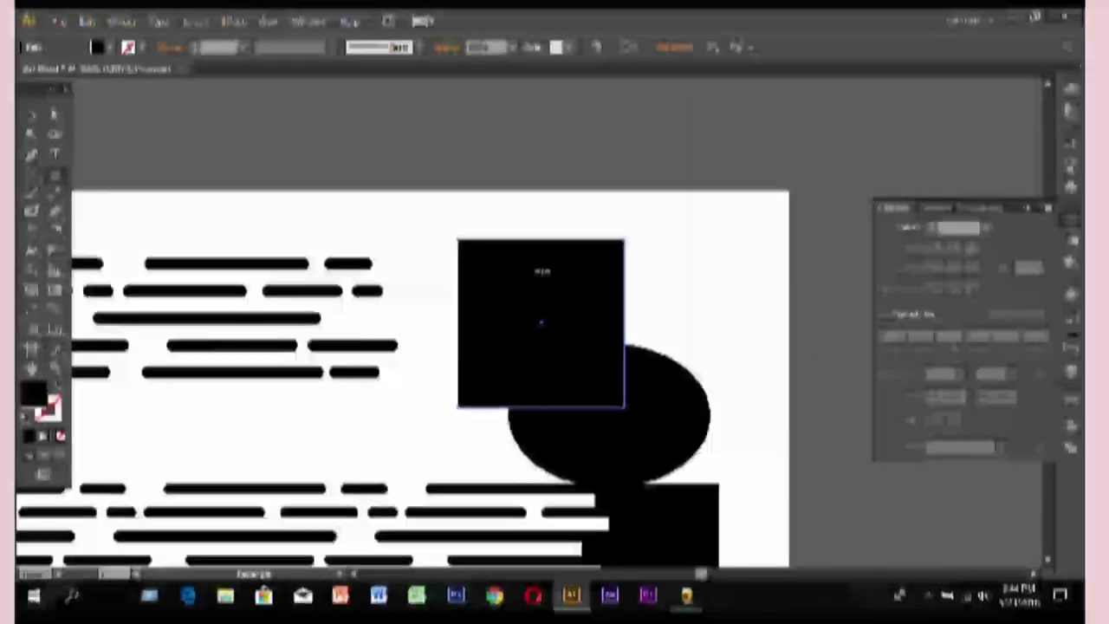
left_click(30, 116)
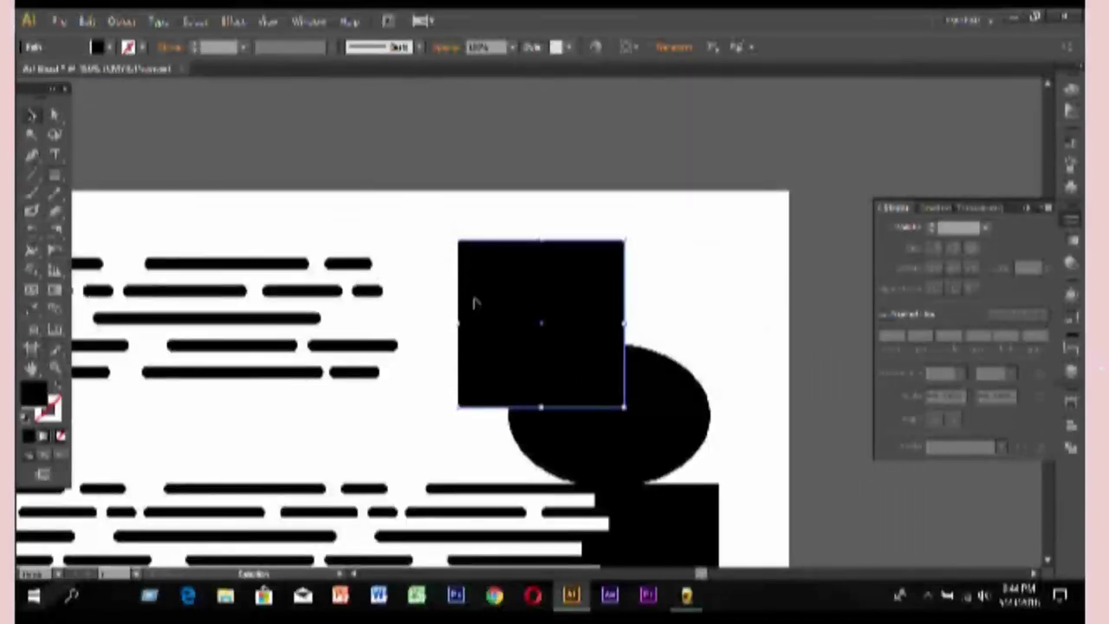
left_click_drag(537, 299, 518, 255)
Move the black ellipse over the rectangle's right half and select both shapes.
left_click_drag(663, 389, 667, 270)
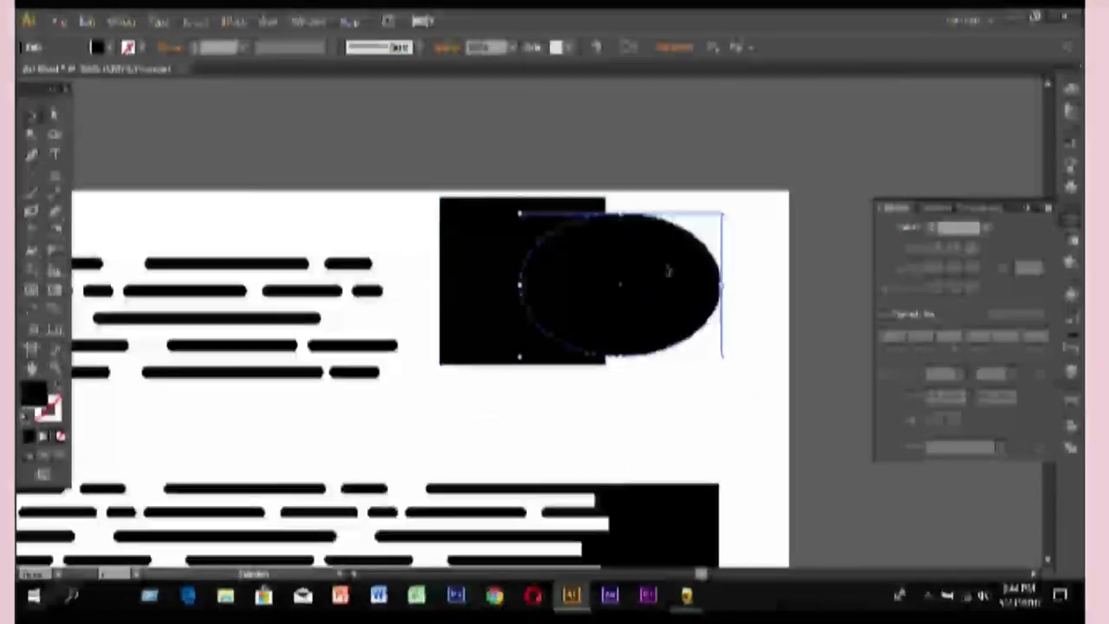
key("Left")
key("Left")
key("Left")
key("Left")
key("Left")
key("Left")
key("Left")
key("Left")
key("a")
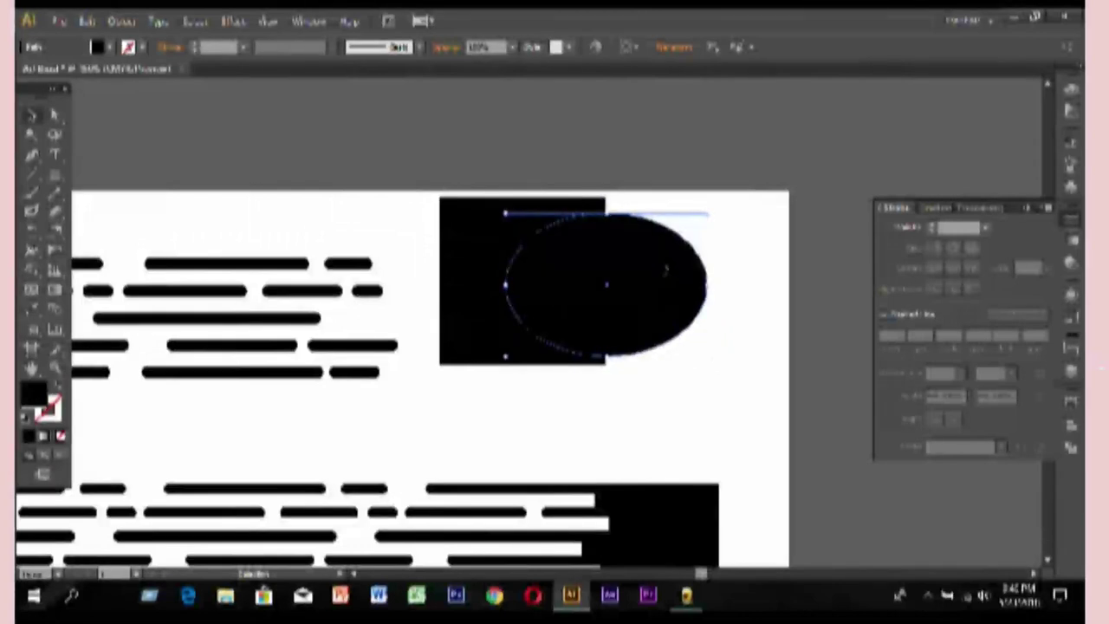
key("Left")
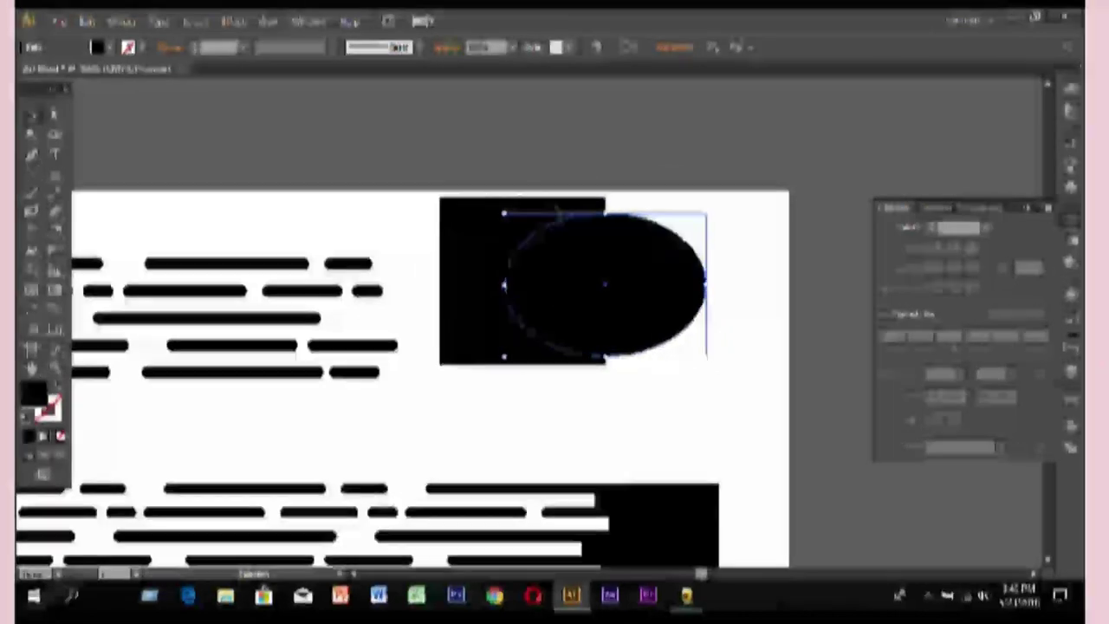
key("ctrl+a")
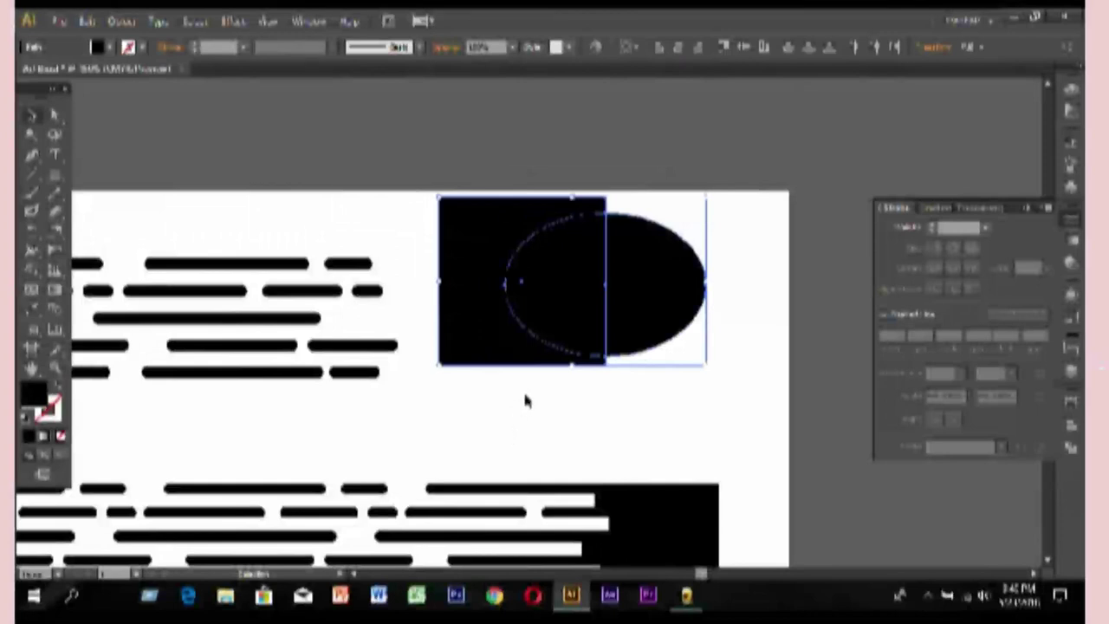
Merge the black rectangle and the overlapping half of the ellipse into one D-shaped form with Shape Builder.
left_click(31, 268)
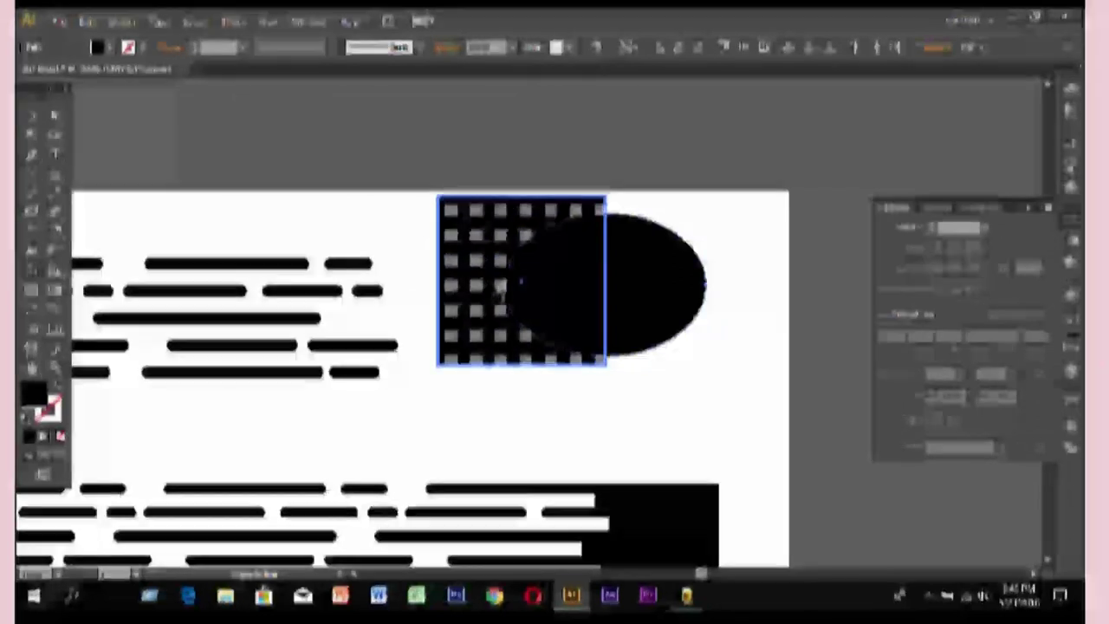
left_click(476, 295)
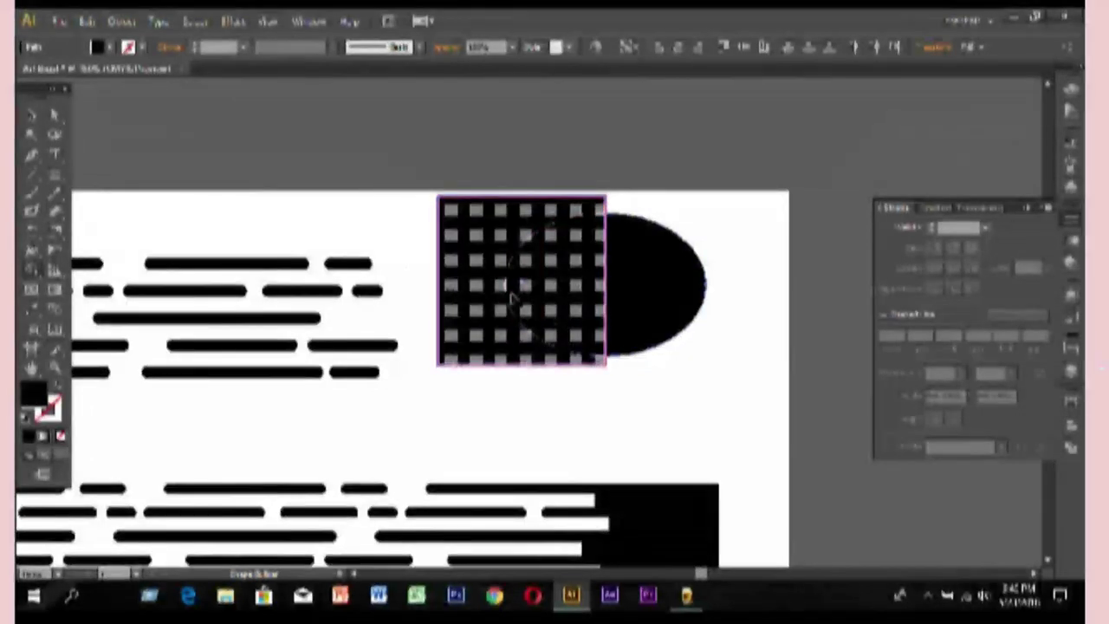
key("ctrl+z")
left_click_drag(489, 290, 532, 285)
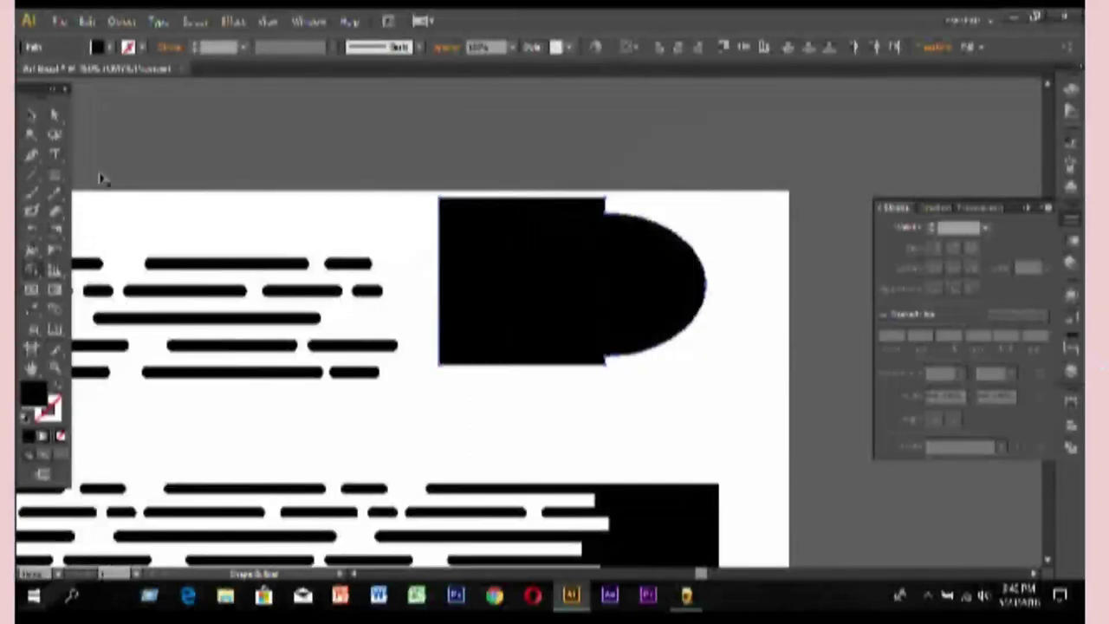
key("Delete")
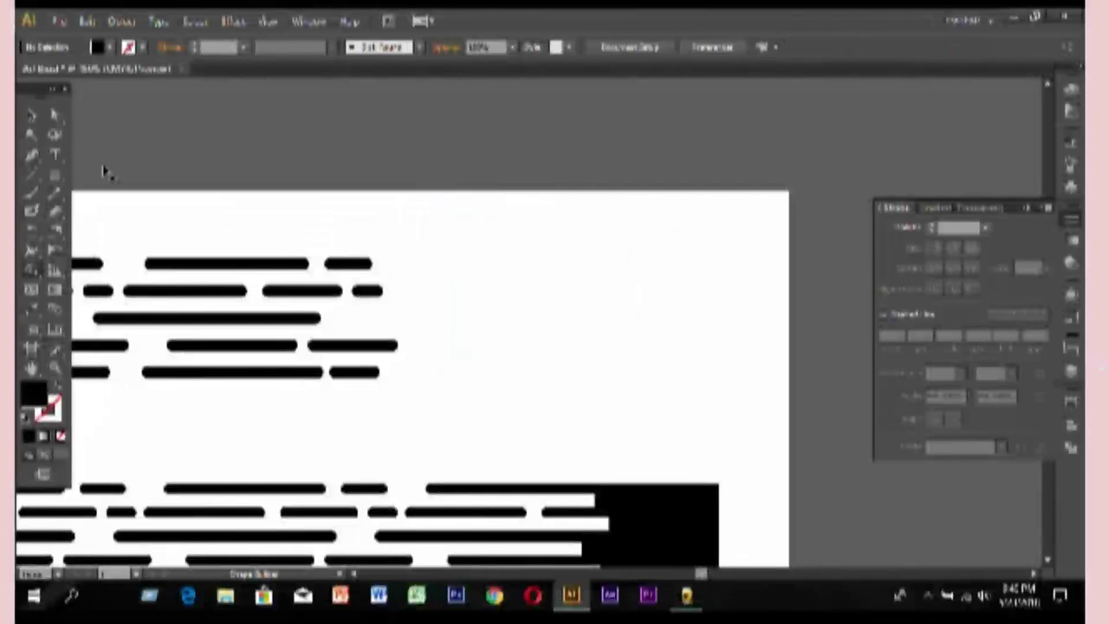
key("ctrl+z")
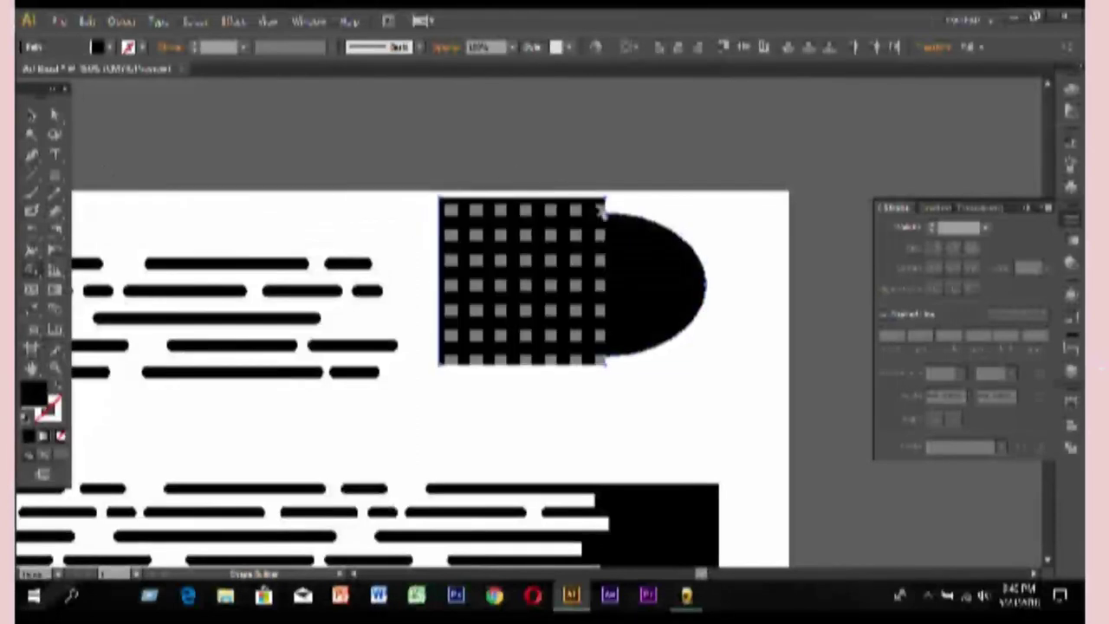
mouse_move(622, 274)
left_mouse_down()
mouse_move(549, 286)
mouse_move(571, 293)
left_mouse_up()
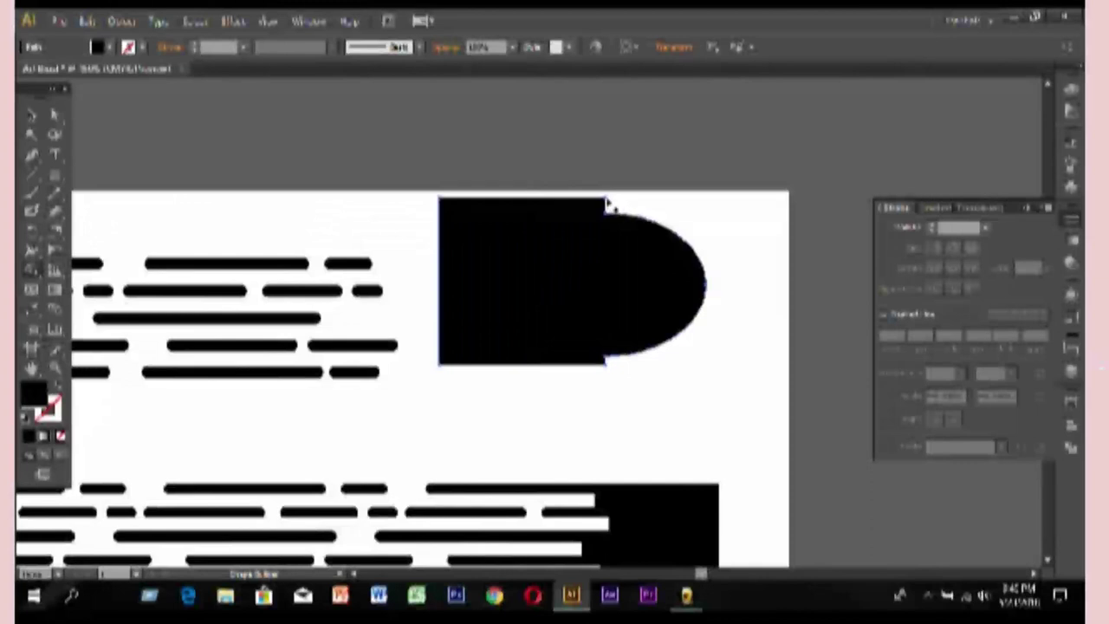
Nudge the D shape's top-edge anchors down so the top runs level into the curve.
left_click(53, 114)
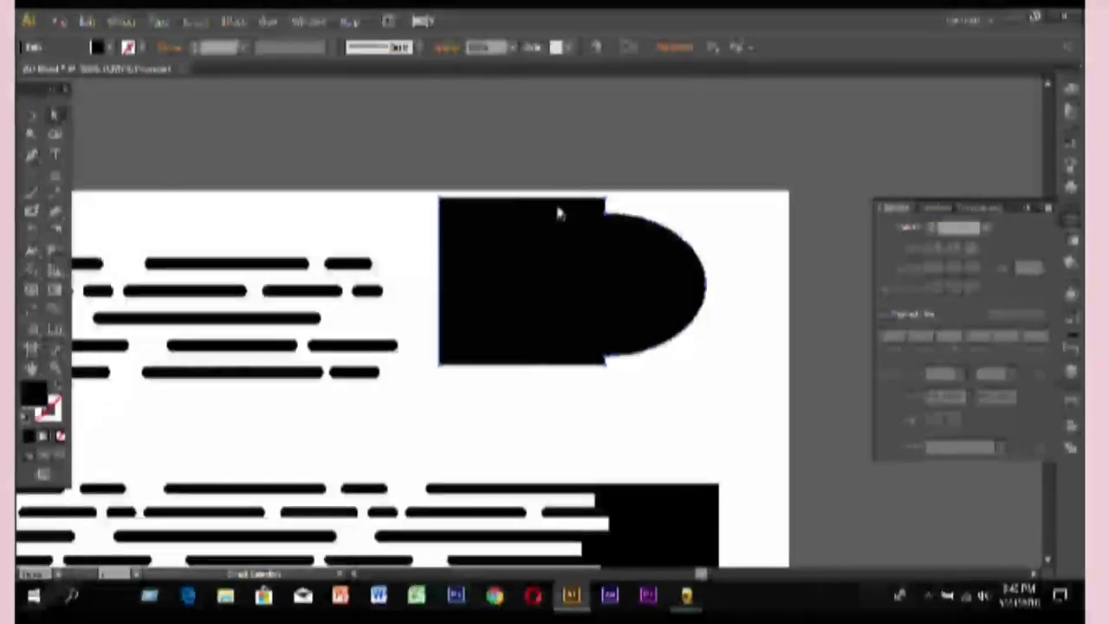
left_click(605, 200)
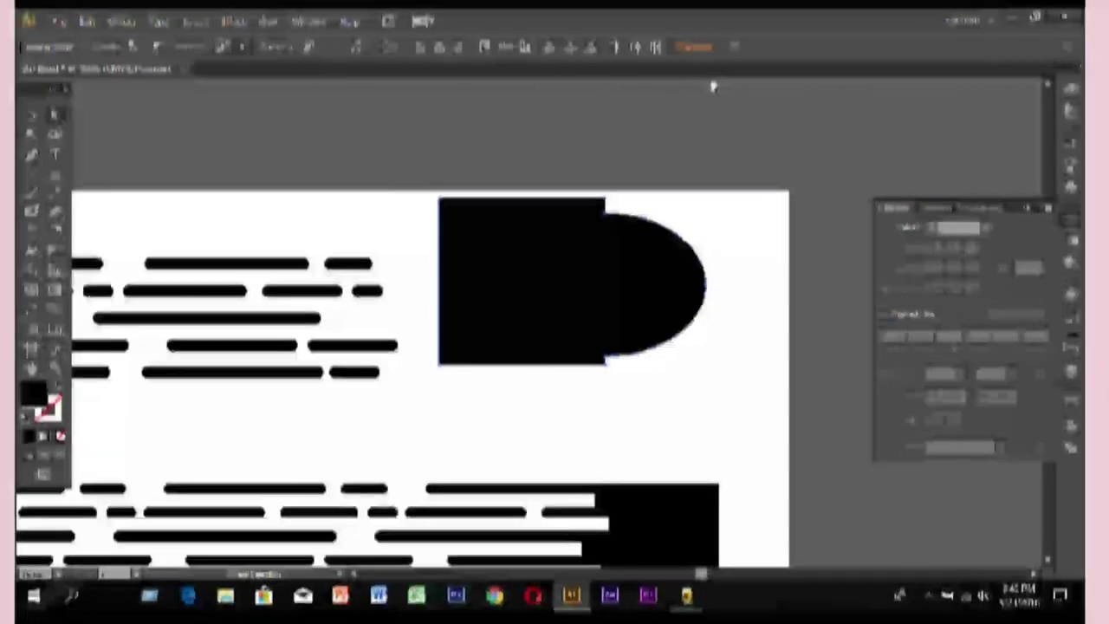
left_click(738, 211)
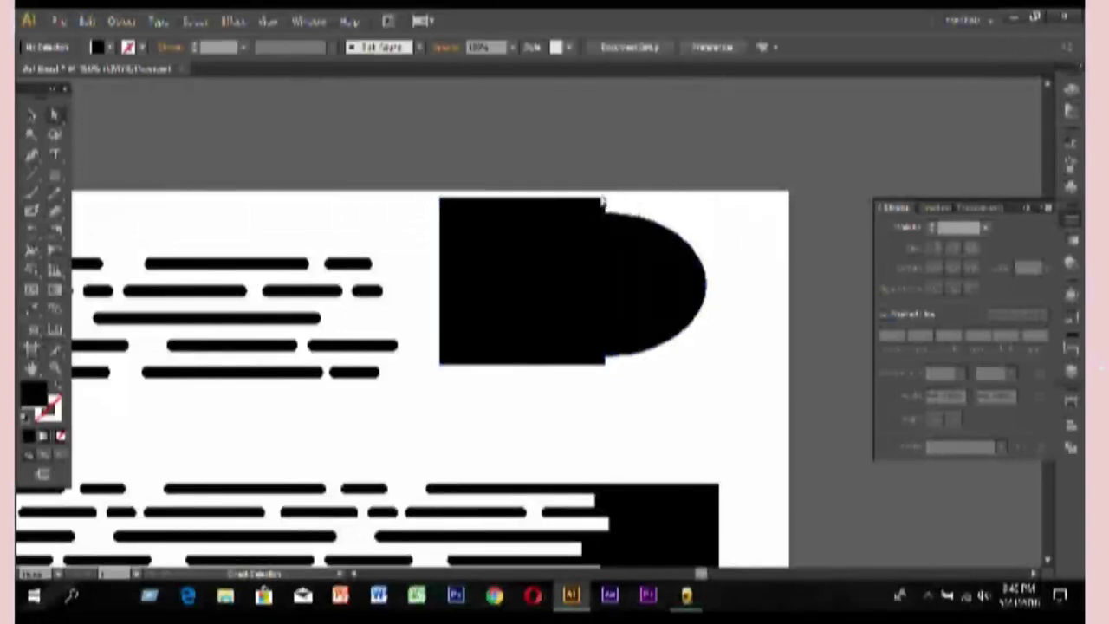
left_click_drag(638, 194, 416, 199)
key("Down")
key("Down")
key("Down")
key("Down")
key("Down")
key("Down")
key("Down")
key("Down")
key("Down")
key("Down")
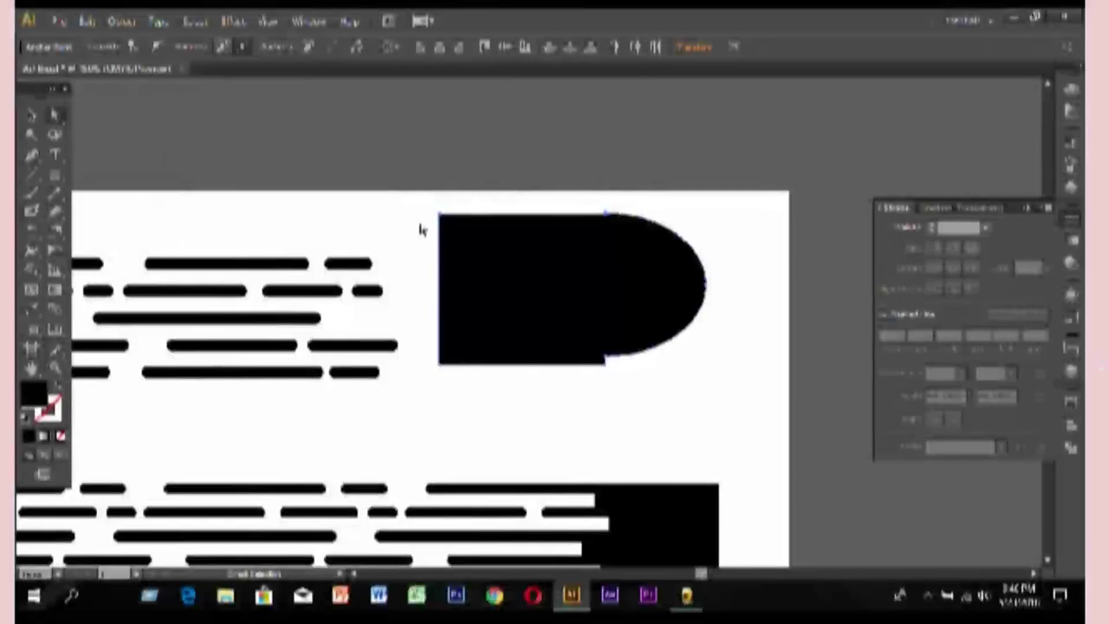
key("Up")
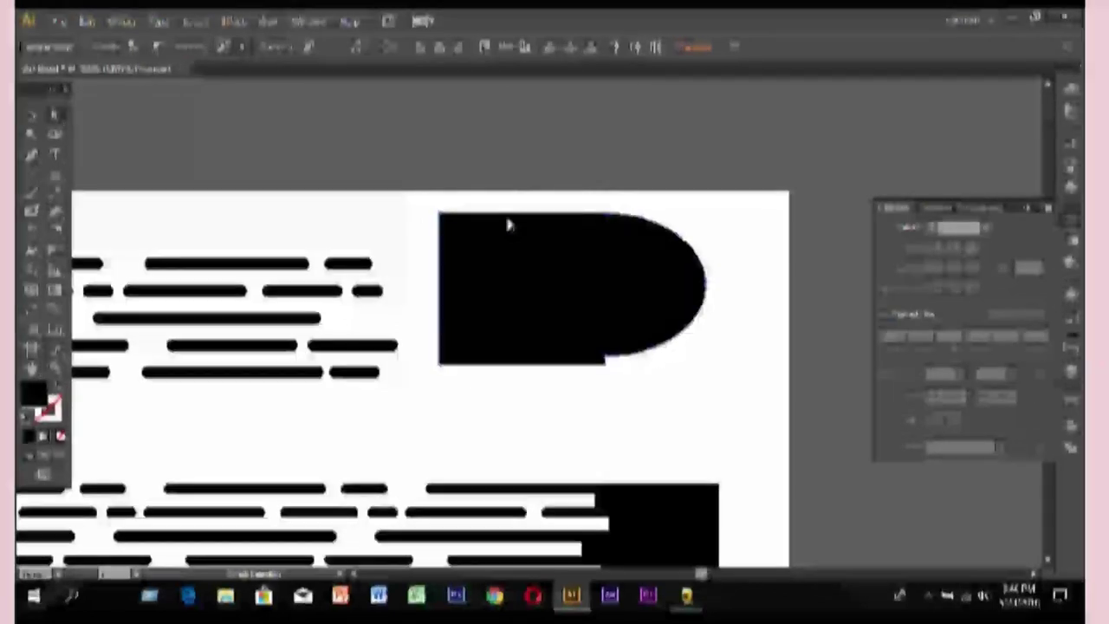
left_click(606, 216)
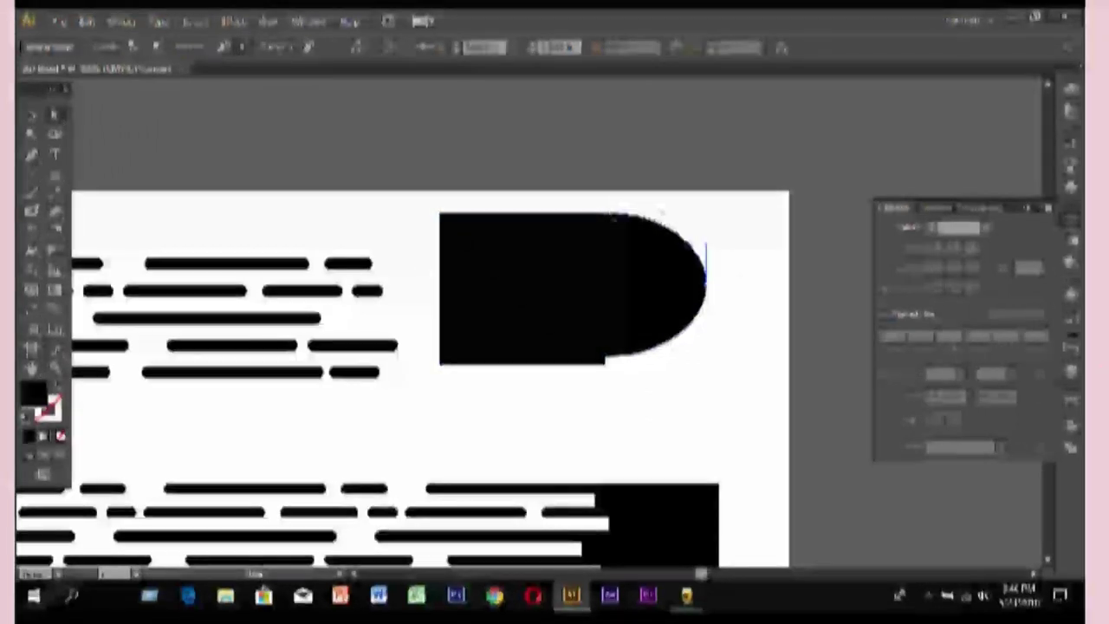
left_click(606, 217)
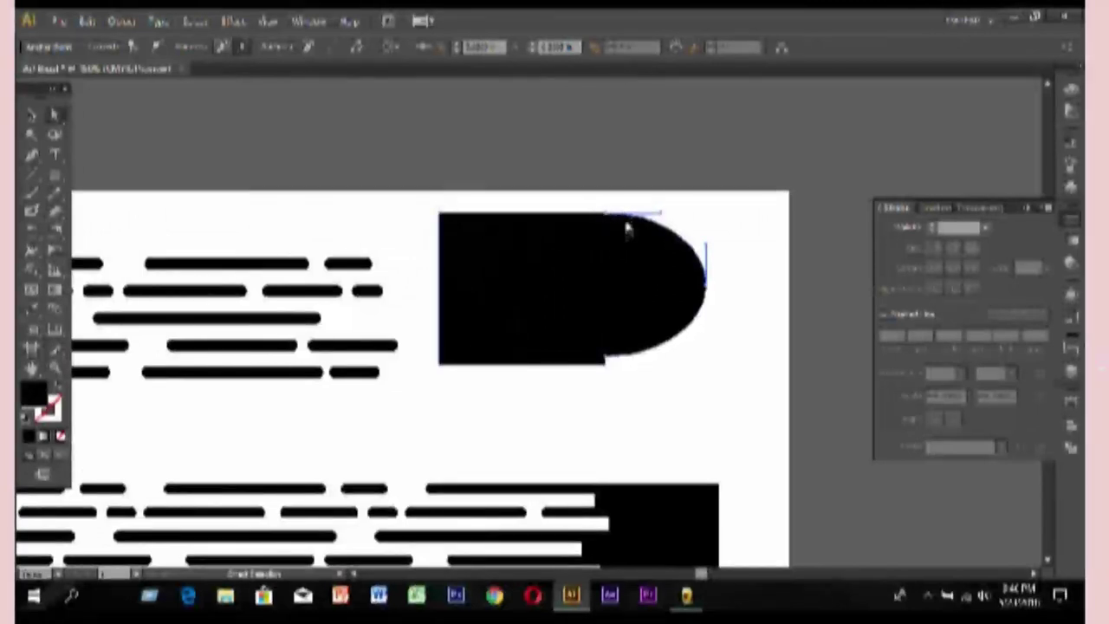
left_click(689, 213)
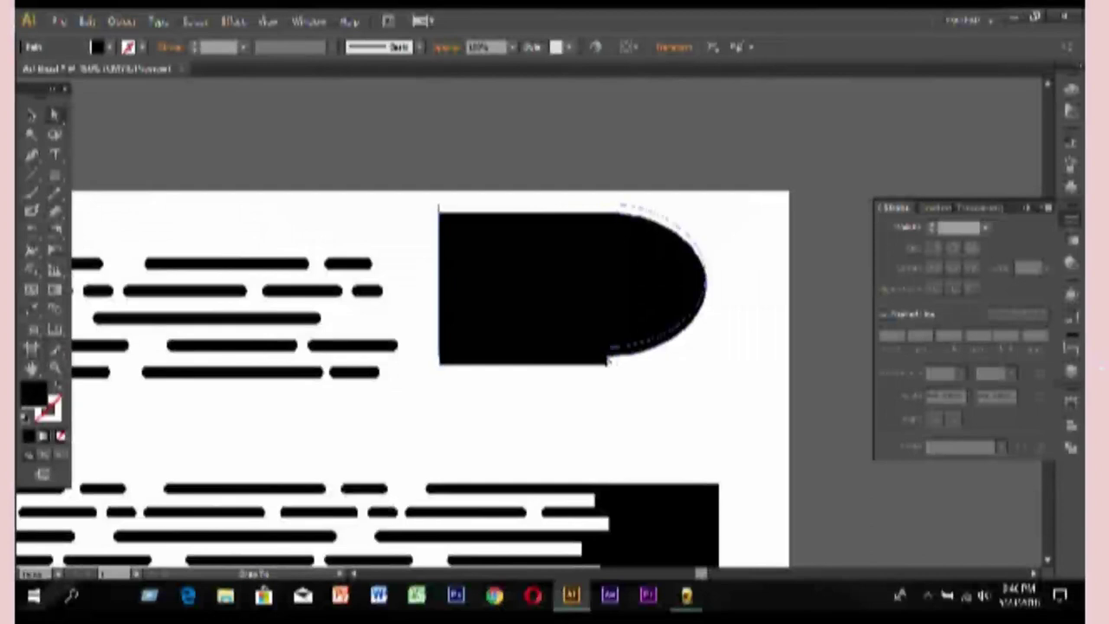
Delete the stray bottom-edge anchor and level the lower-left corner to straighten the bottom edge.
left_click(605, 368)
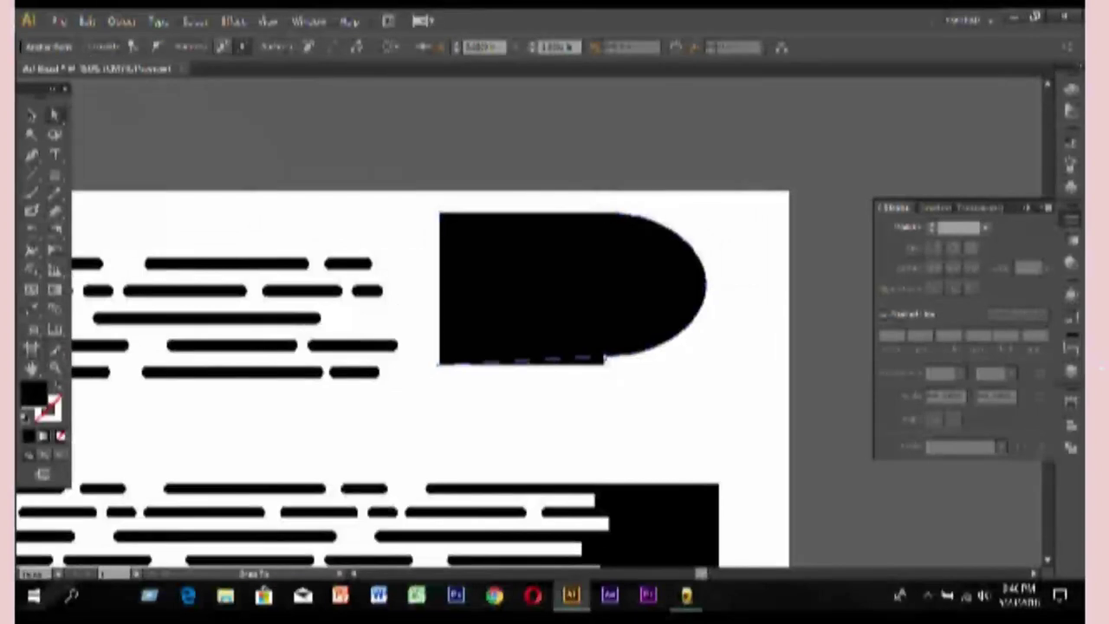
key("Delete")
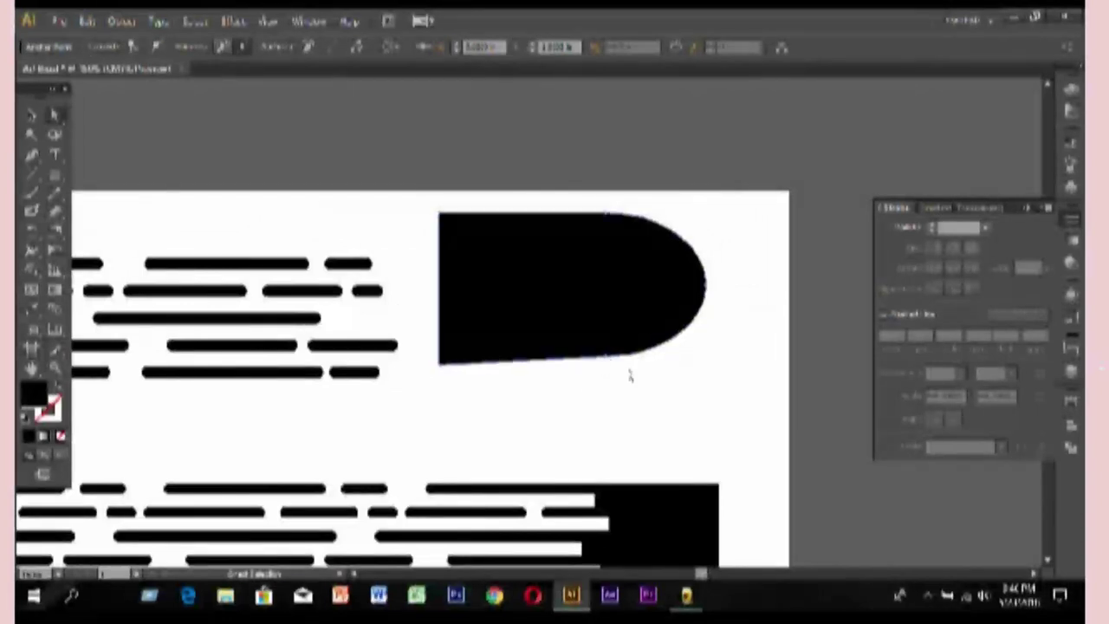
left_click(443, 369)
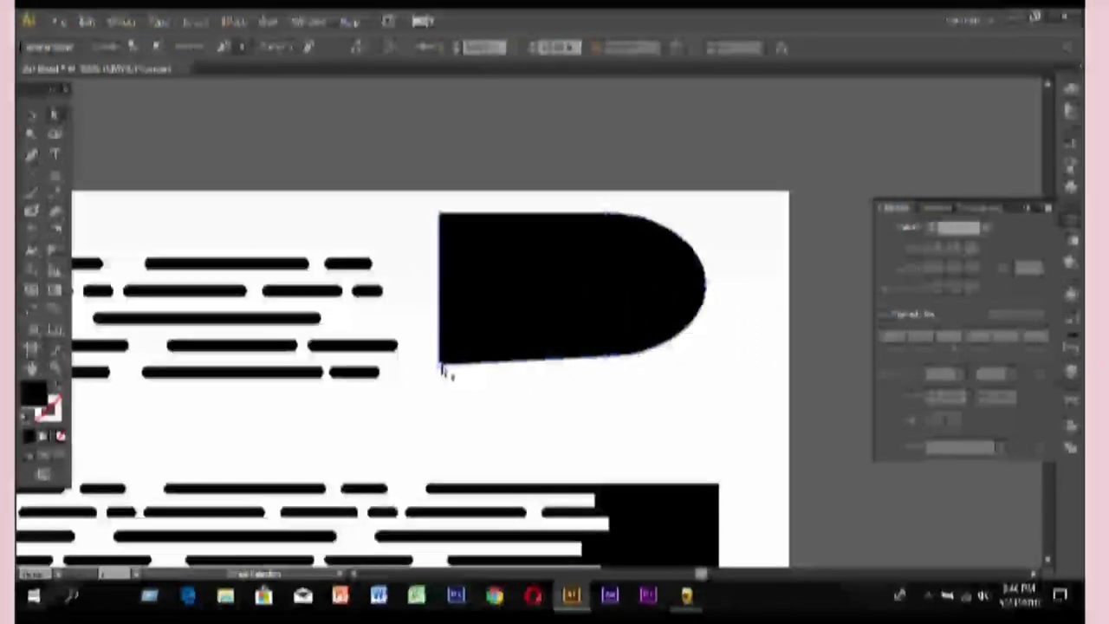
key("Up")
key("Up")
key("Up")
key("Up")
key("Down")
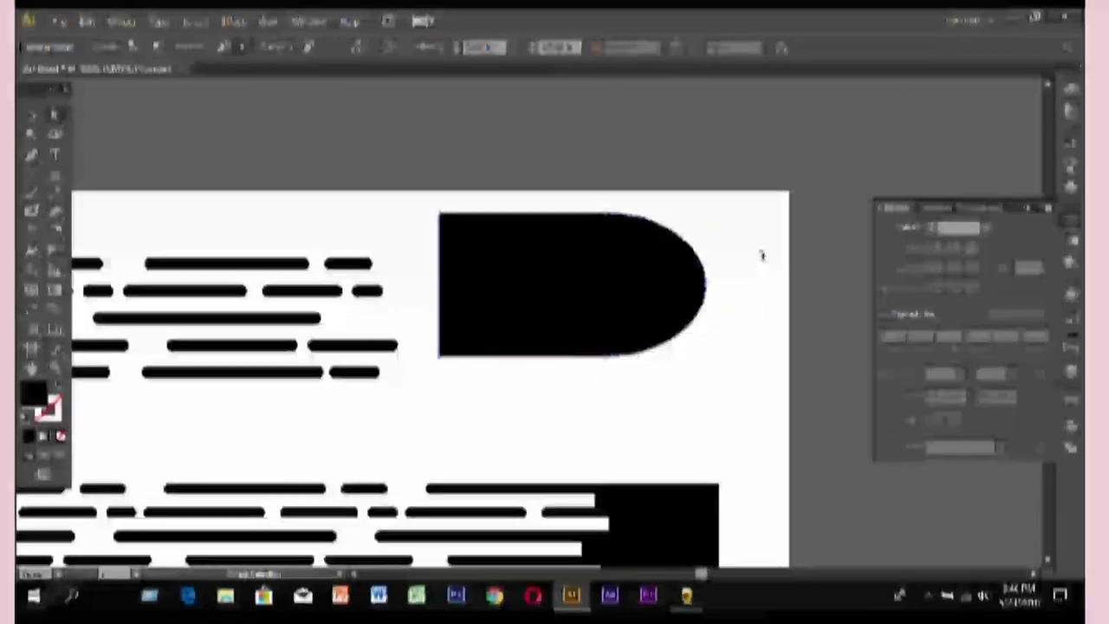
Move the D shape onto the speed lines' right end and shrink it to their height.
left_click(30, 117)
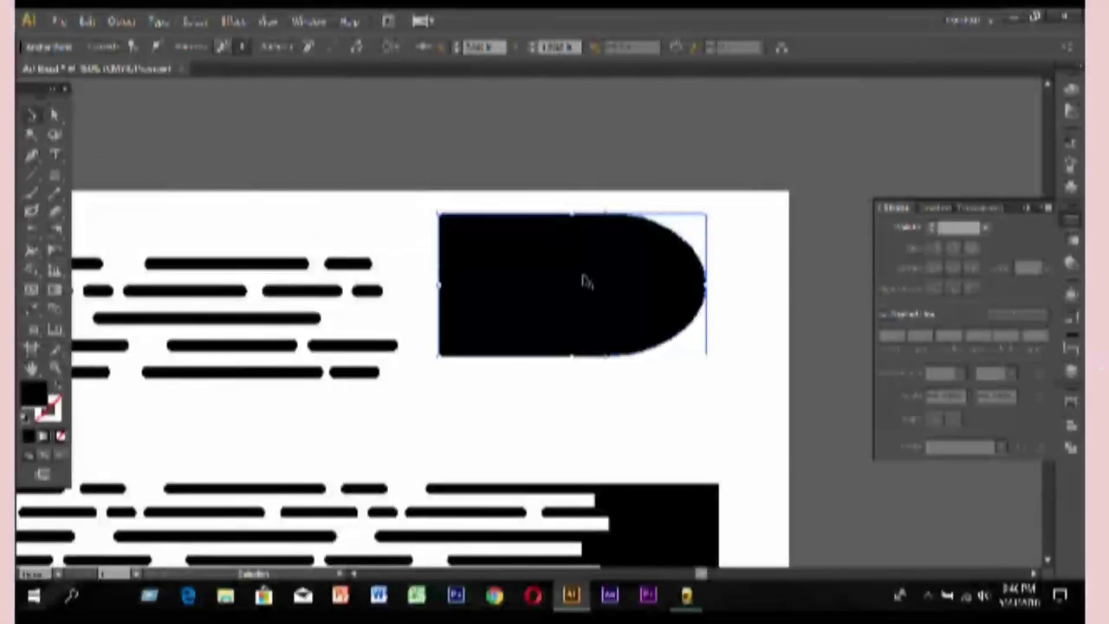
left_click_drag(584, 282, 717, 476)
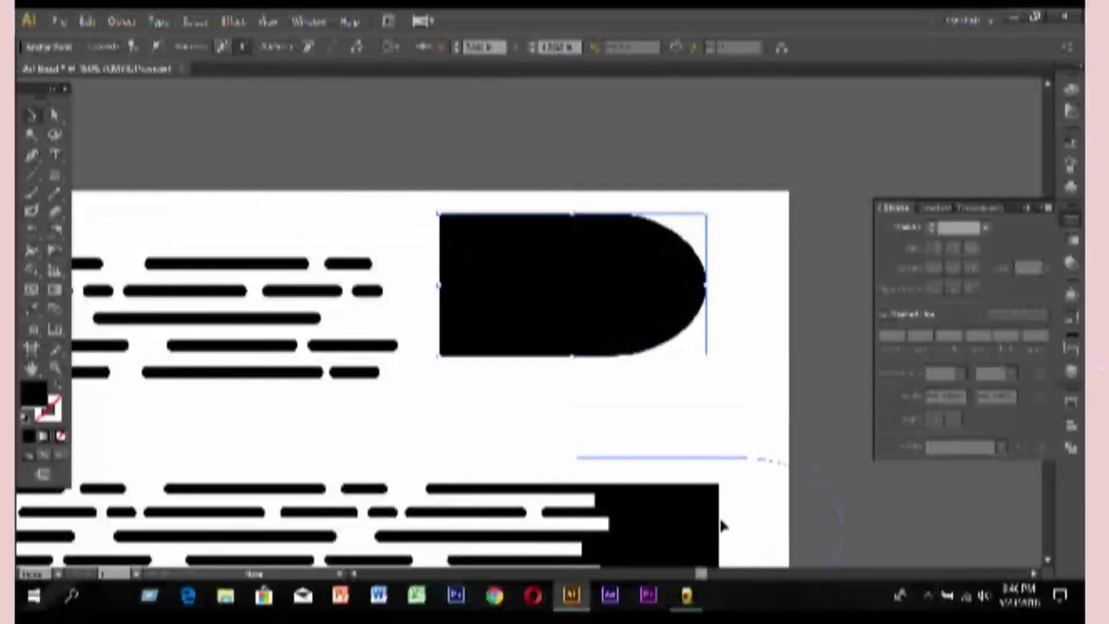
mouse_move(717, 477)
left_mouse_down()
mouse_move(743, 582)
mouse_move(743, 472)
left_mouse_up()
left_click_drag(527, 423, 472, 246)
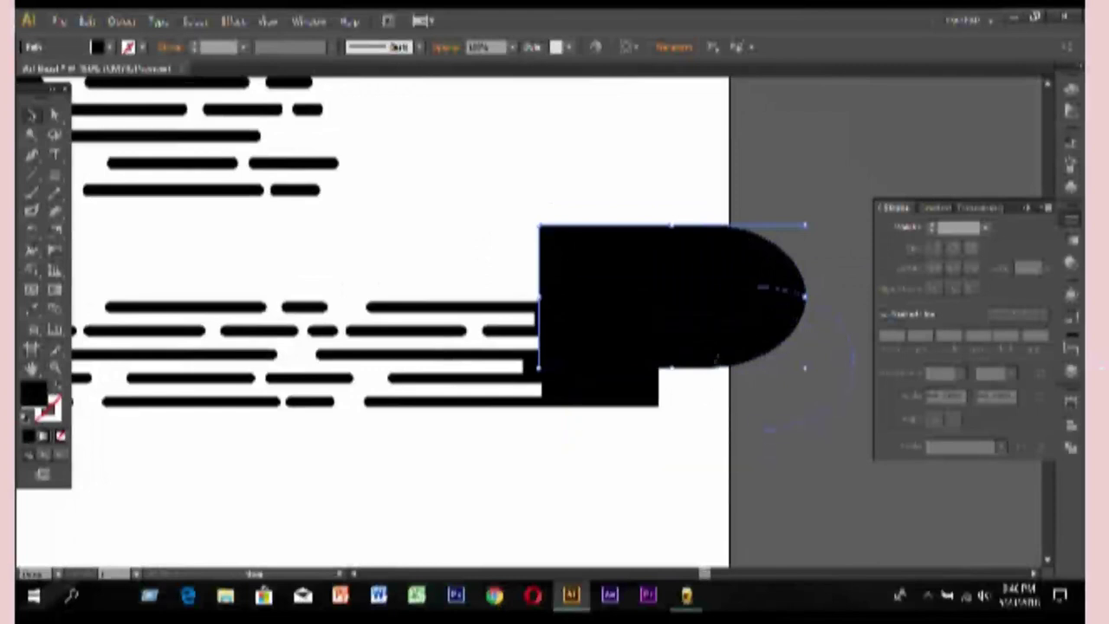
left_click_drag(718, 368, 760, 423)
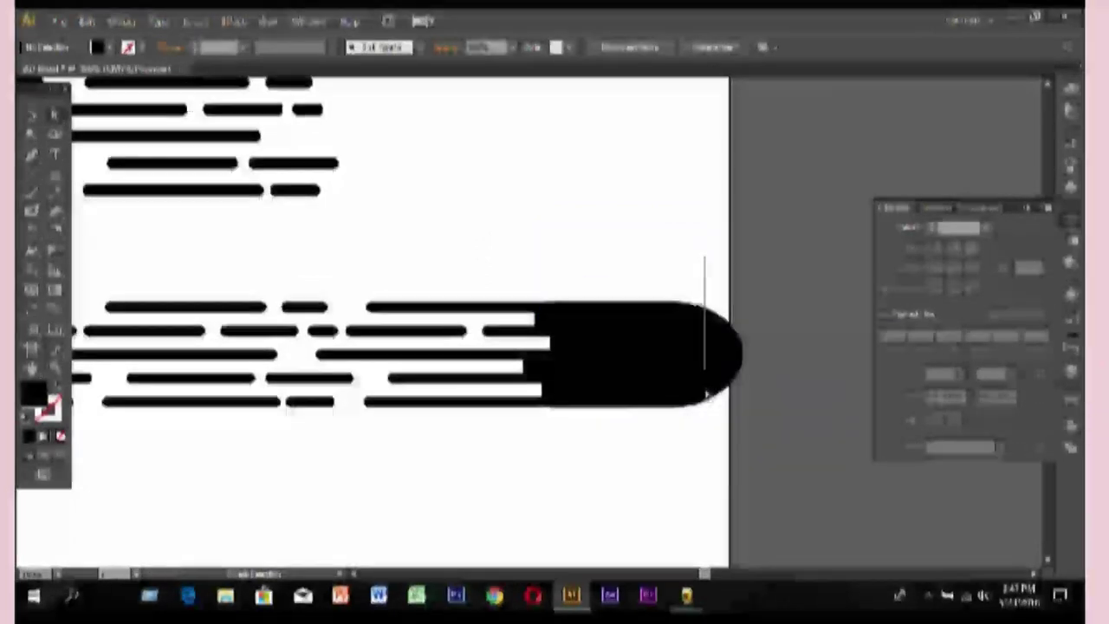
left_click_drag(684, 414, 560, 423)
left_click(552, 413)
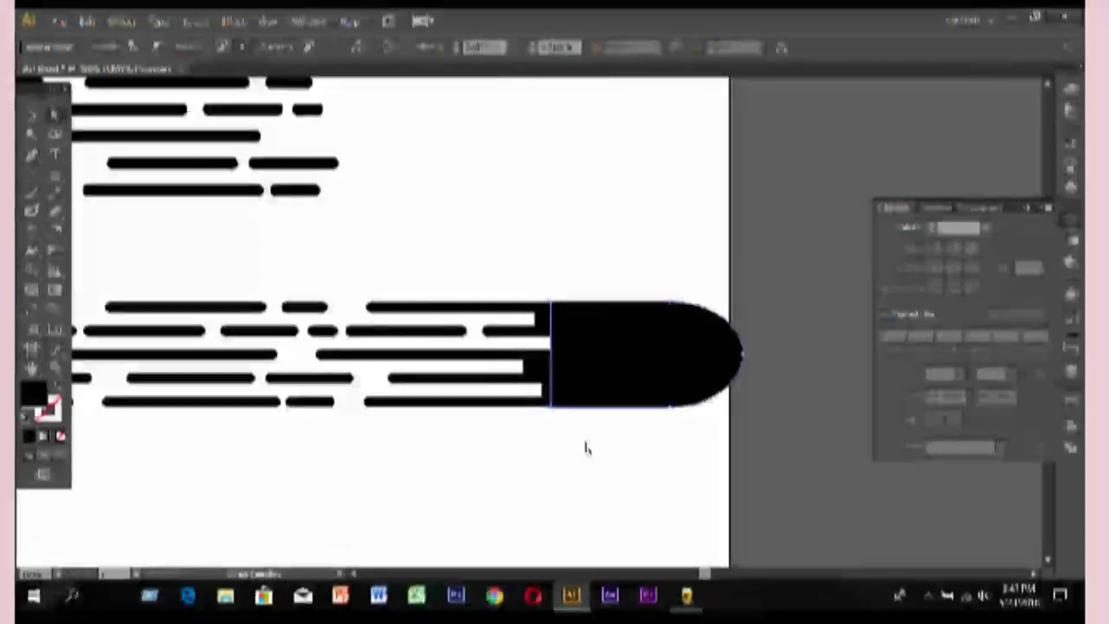
Nudge the black tip right and combine its pieces into a compound path to hide the seam.
left_click(551, 310)
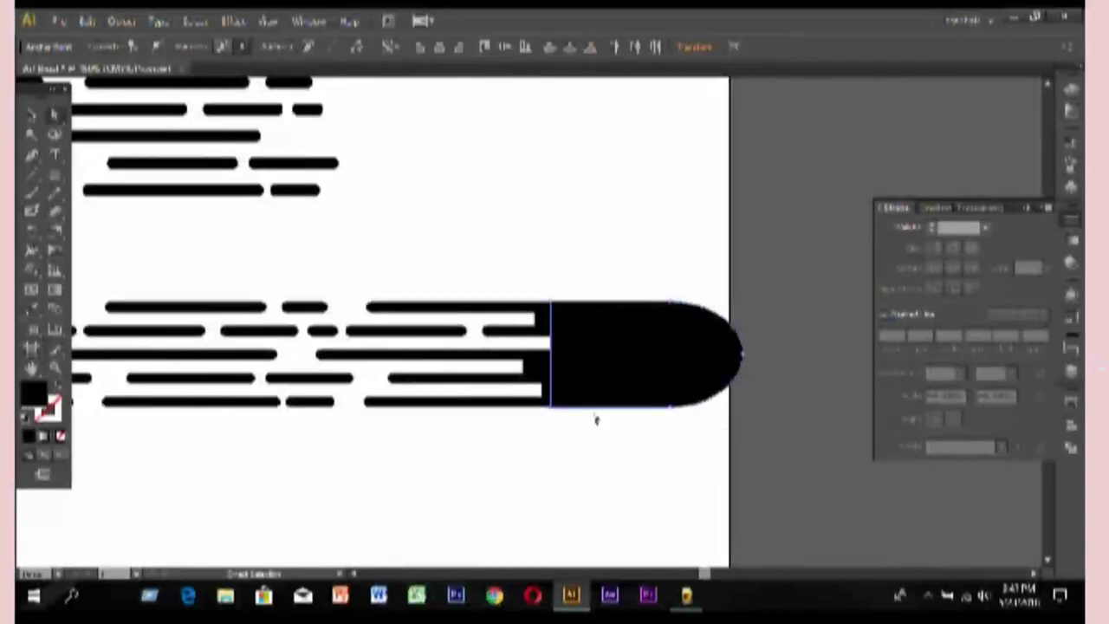
key("Right")
key("Right")
key("Right")
key("Right")
key("Right")
key("Right")
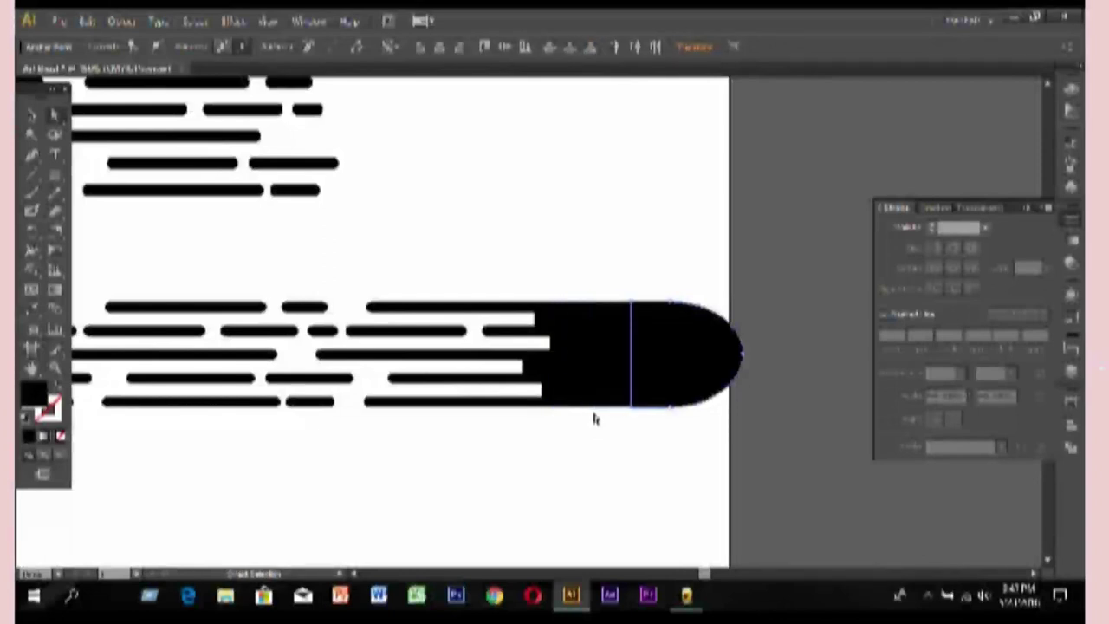
key("Right")
key("Right")
key("Right")
key("Right")
key("ctrl+8")
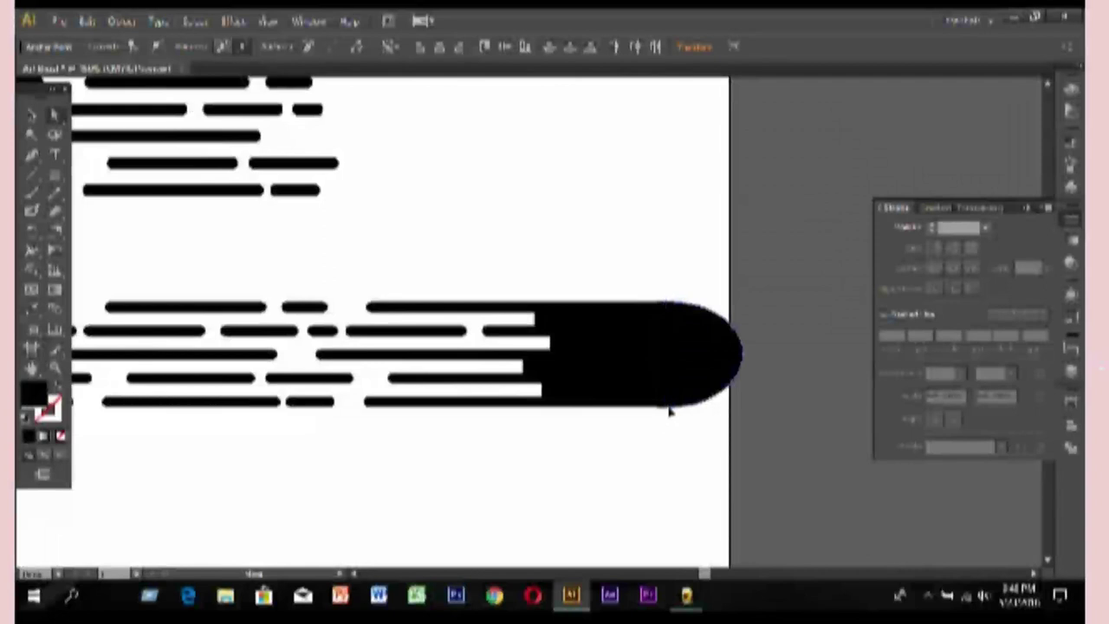
Cut the tip's rounded end off with the Knife and slide it left against the bars.
left_click_drag(665, 299, 667, 416)
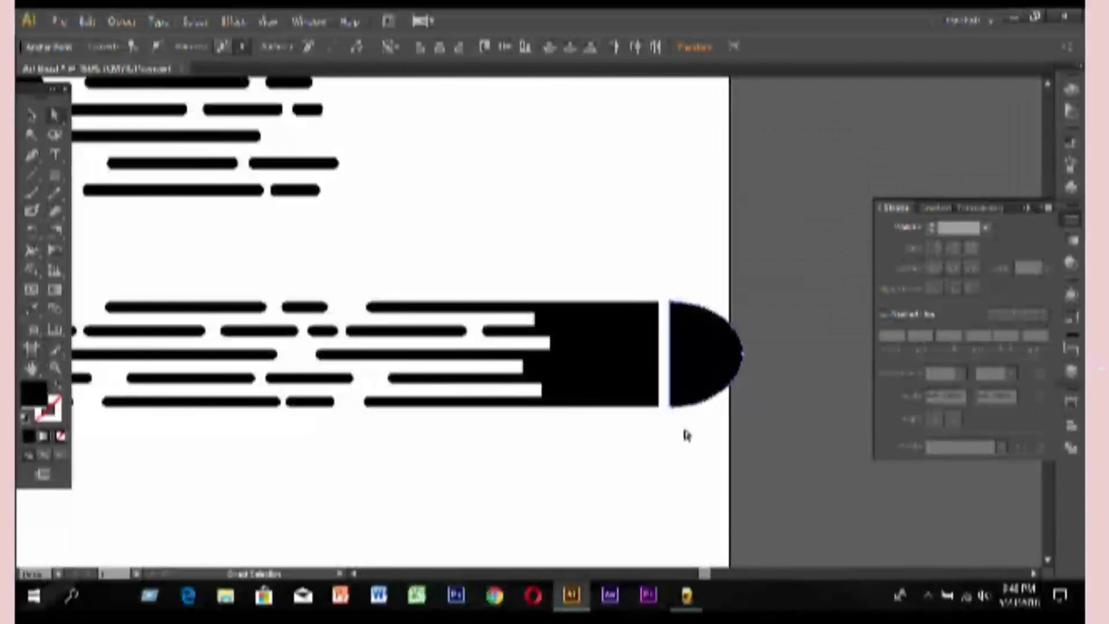
left_click_drag(706, 378, 684, 378)
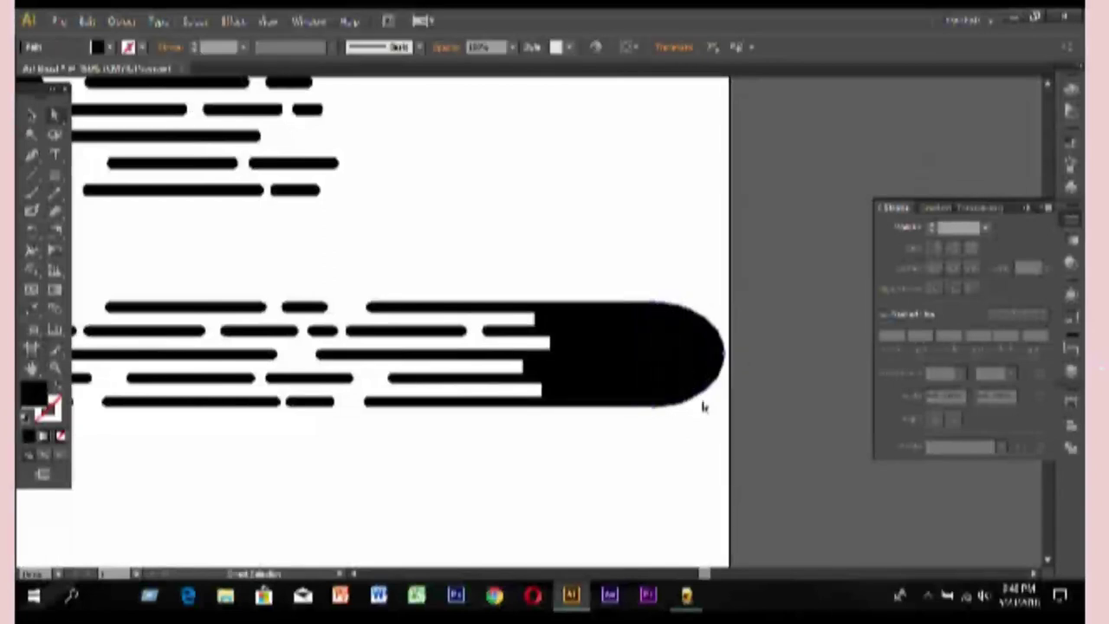
left_click(708, 431)
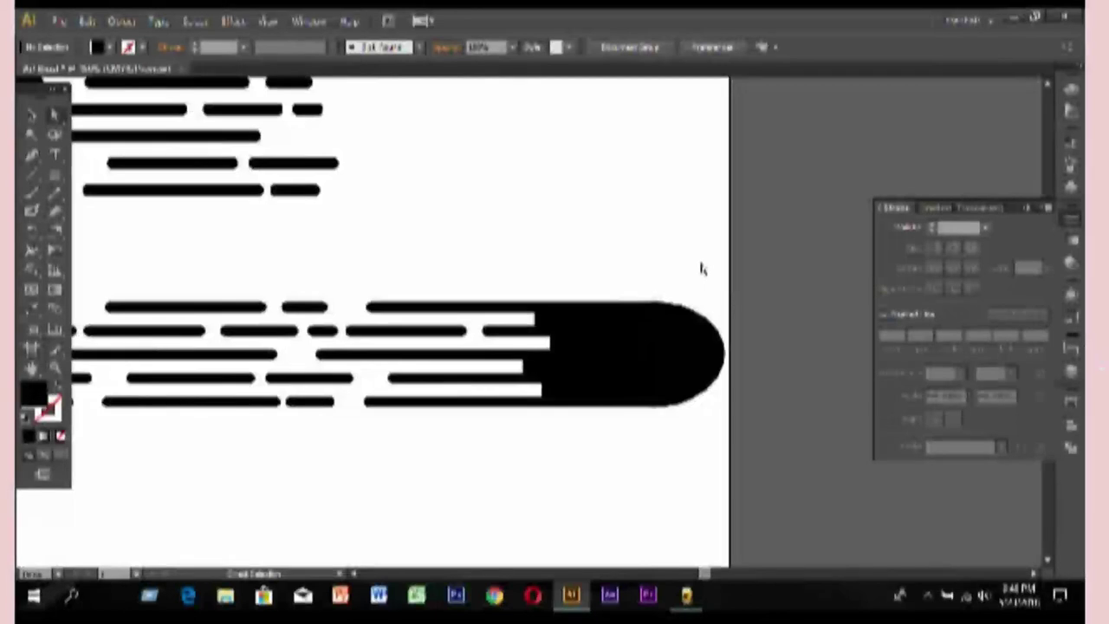
Shift the seam between the tip and bars slightly left, then select the half-circle's straight edge.
left_click_drag(702, 266, 596, 457)
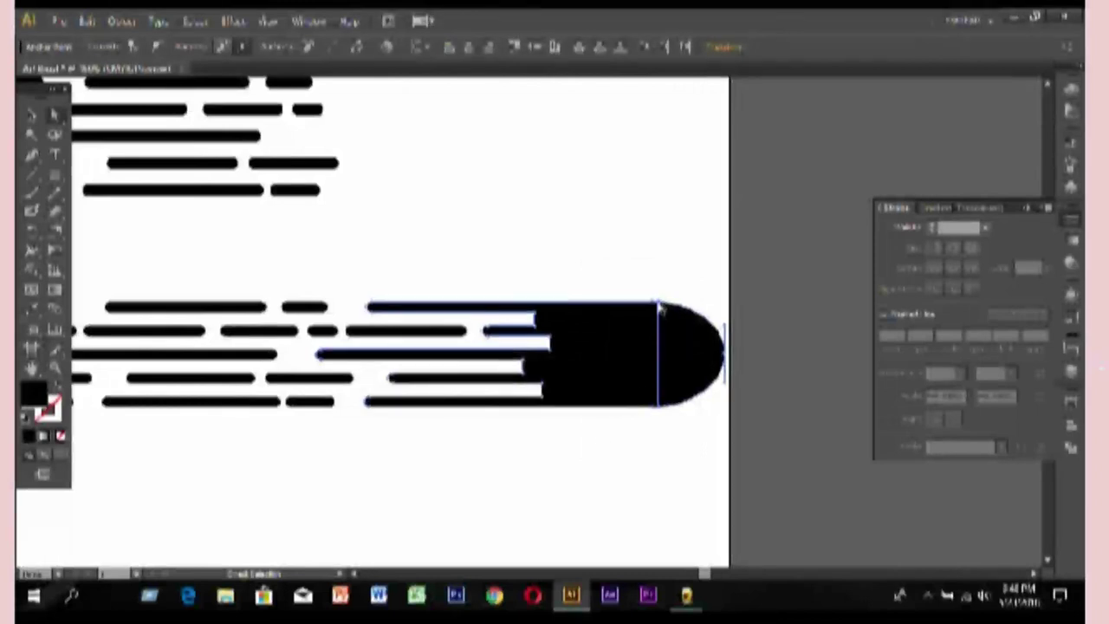
left_click_drag(660, 310, 652, 310)
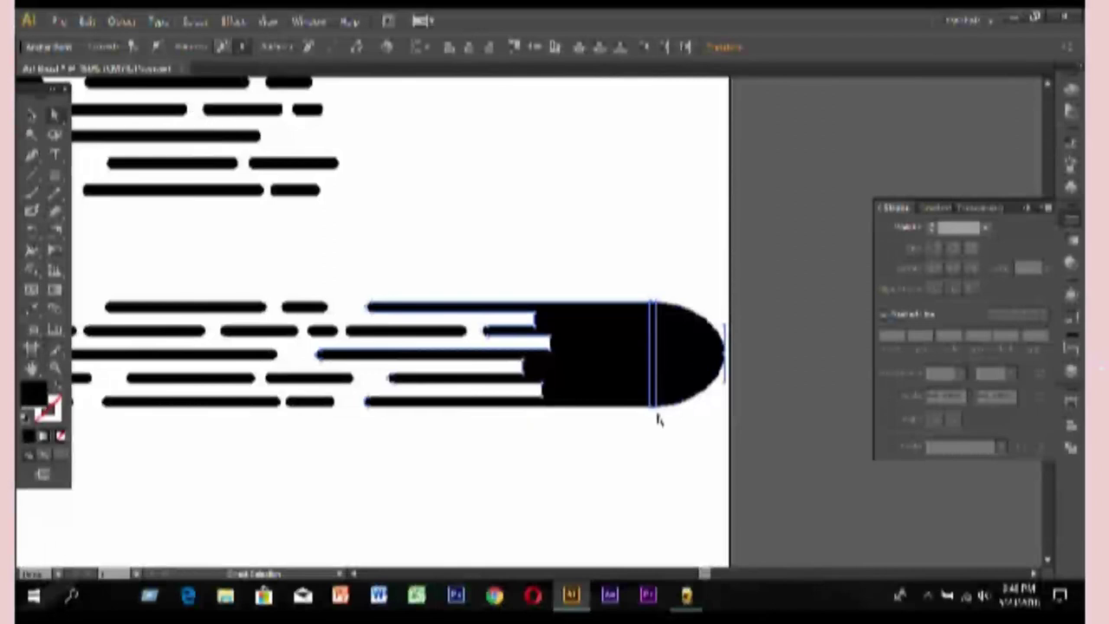
left_click(665, 430)
left_click_drag(650, 441, 657, 329)
left_click(654, 413)
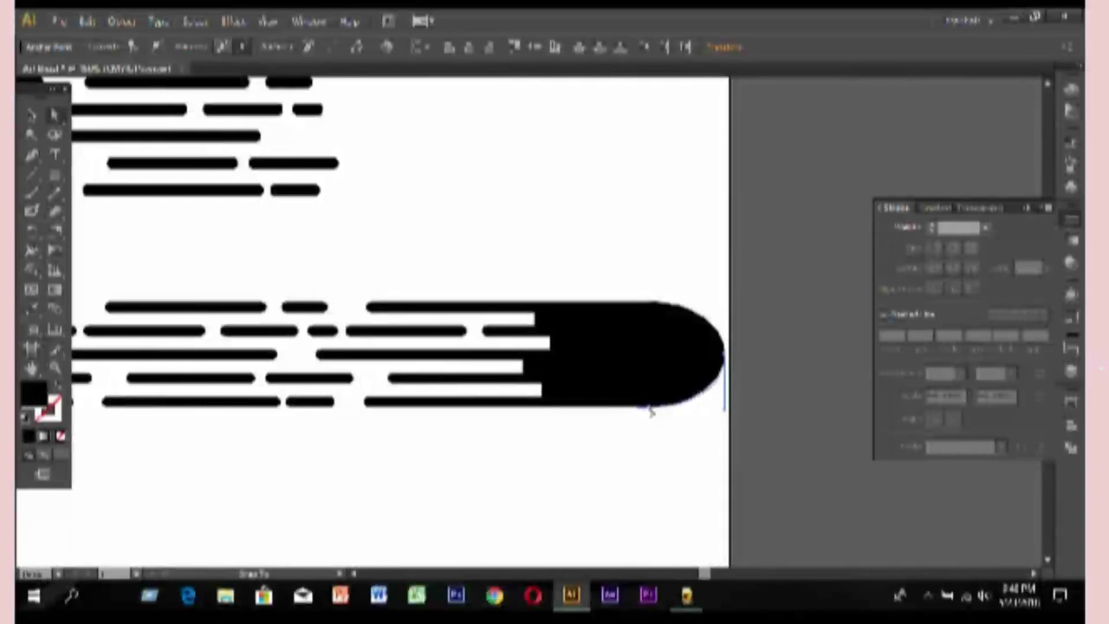
left_click(650, 409)
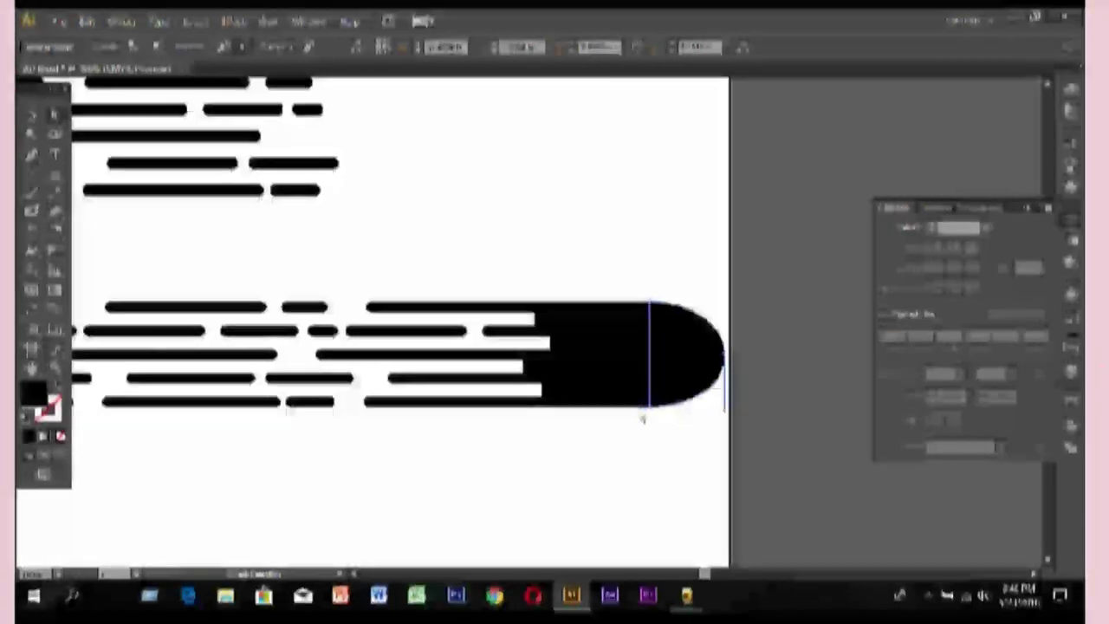
Adjust the half-circle's bottom curve handle, then zoom out to show the whole artboard.
key("v")
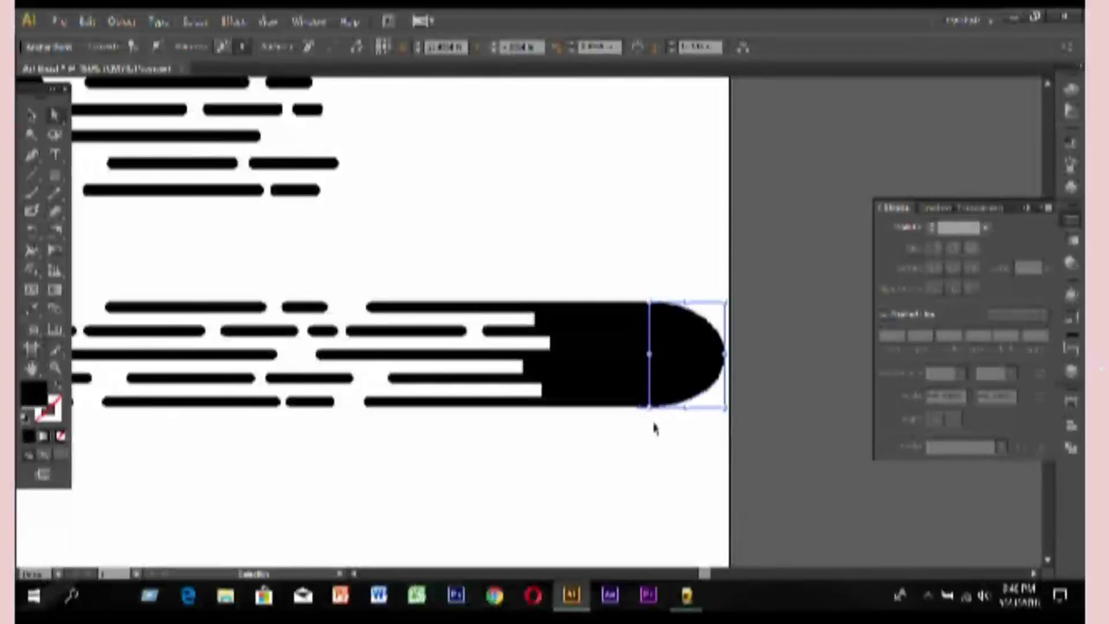
left_click(658, 435)
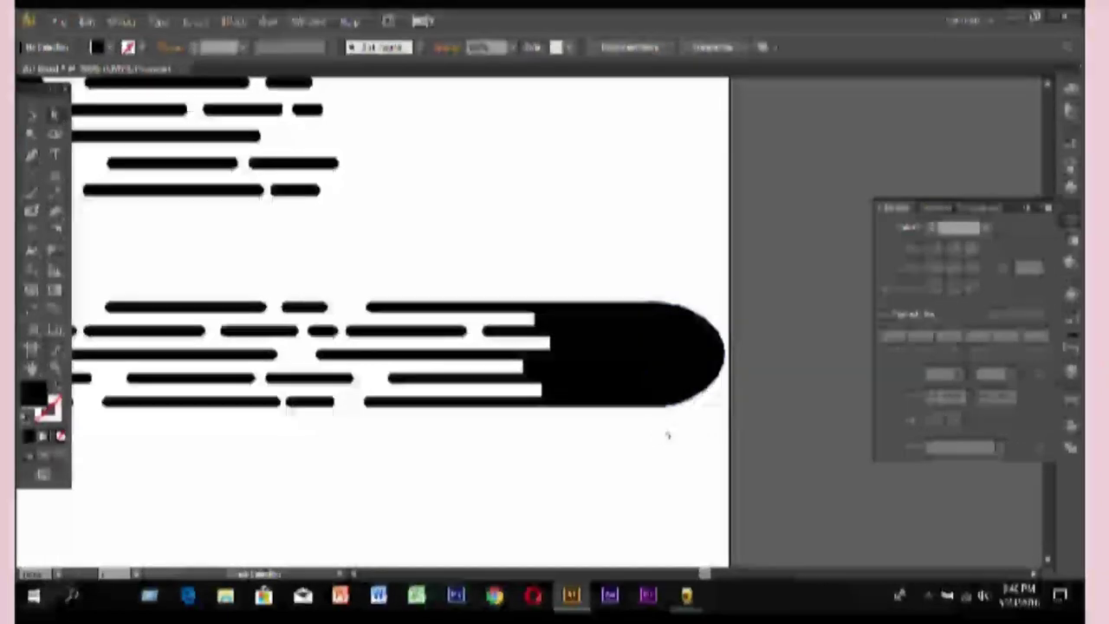
left_click(651, 407)
key("p")
key("a")
left_click(650, 407)
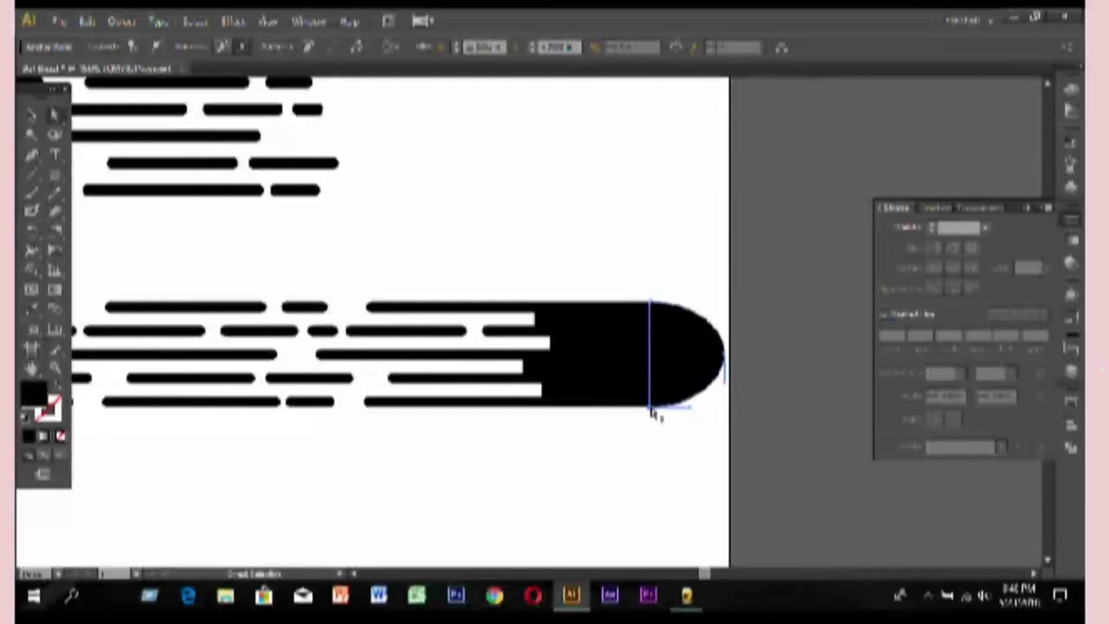
left_click(648, 437)
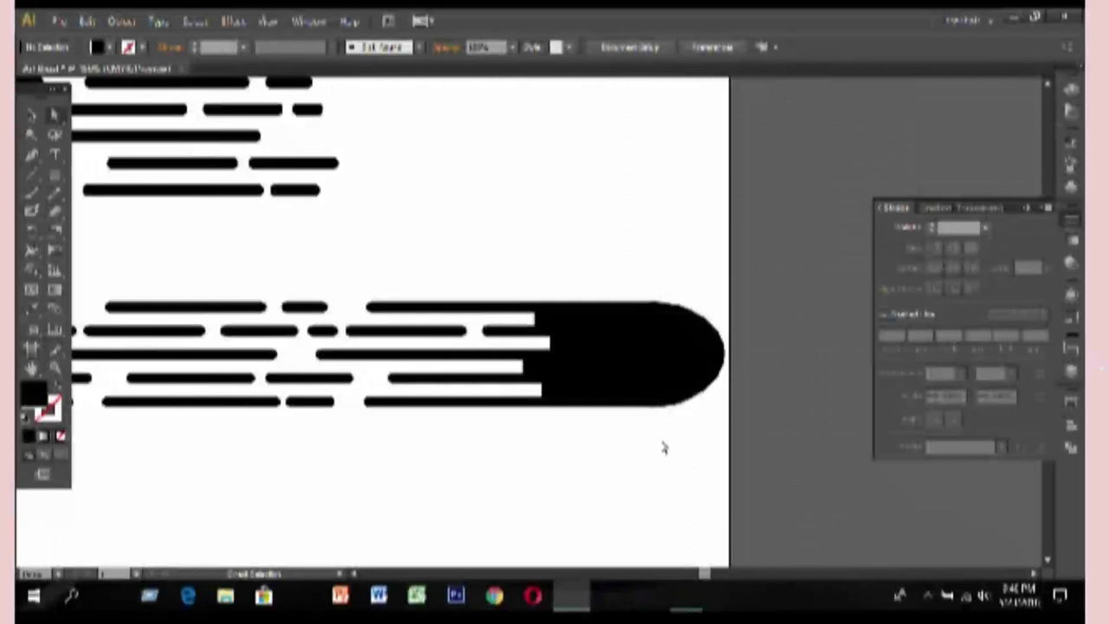
key("ctrl+minus")
key("ctrl+minus")
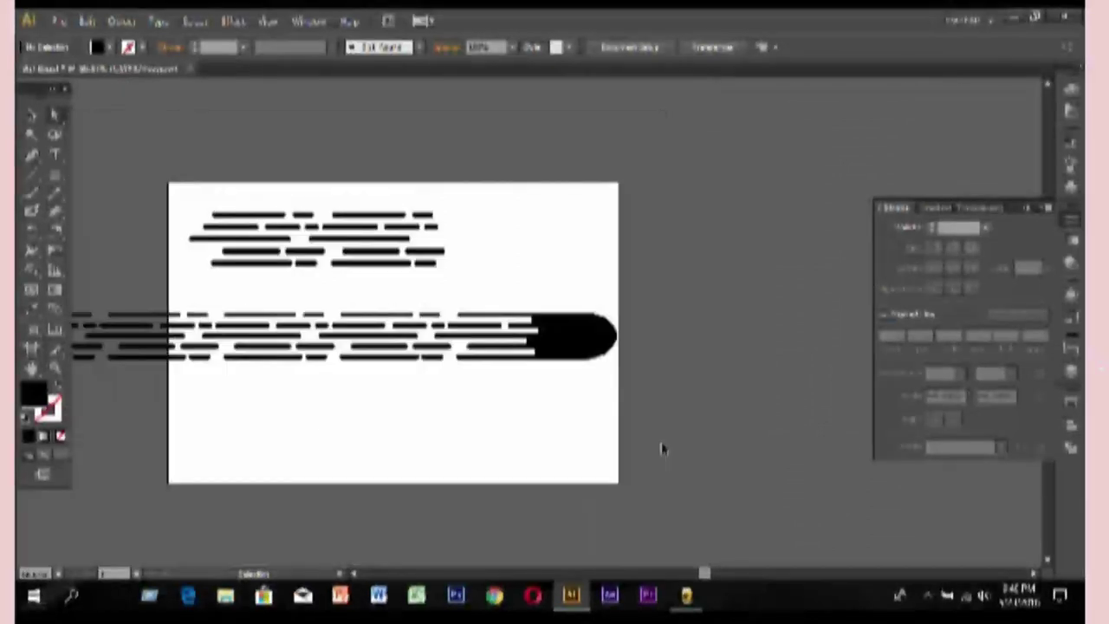
key("ctrl+minus")
Alt-drag a copy of the speed-line strip up to the artboard's top edge.
key("a")
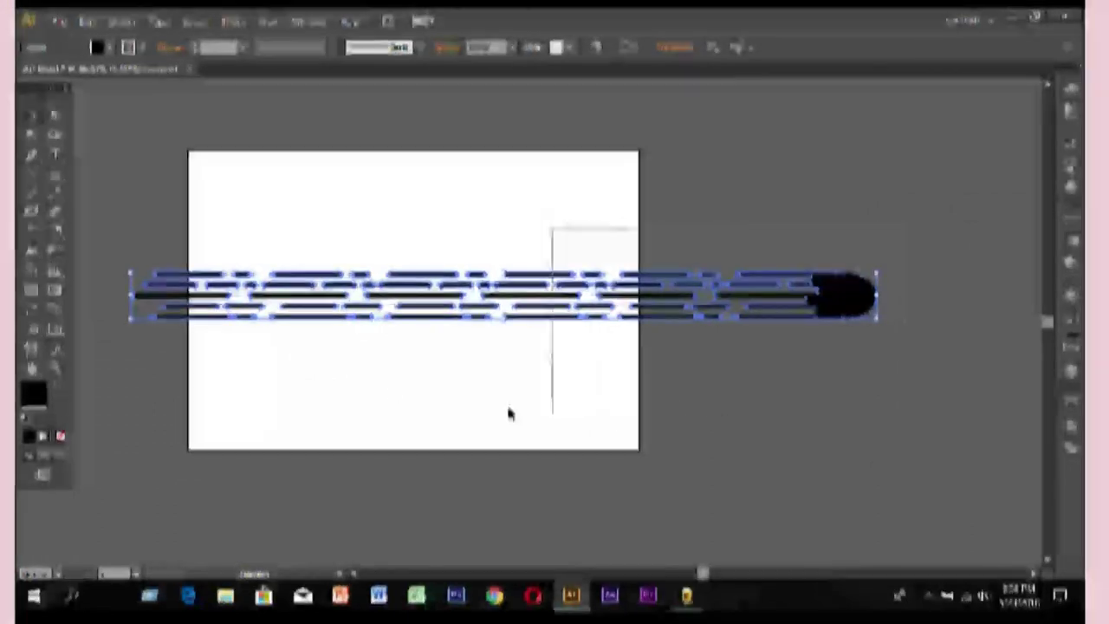
left_click_drag(925, 379, 131, 359)
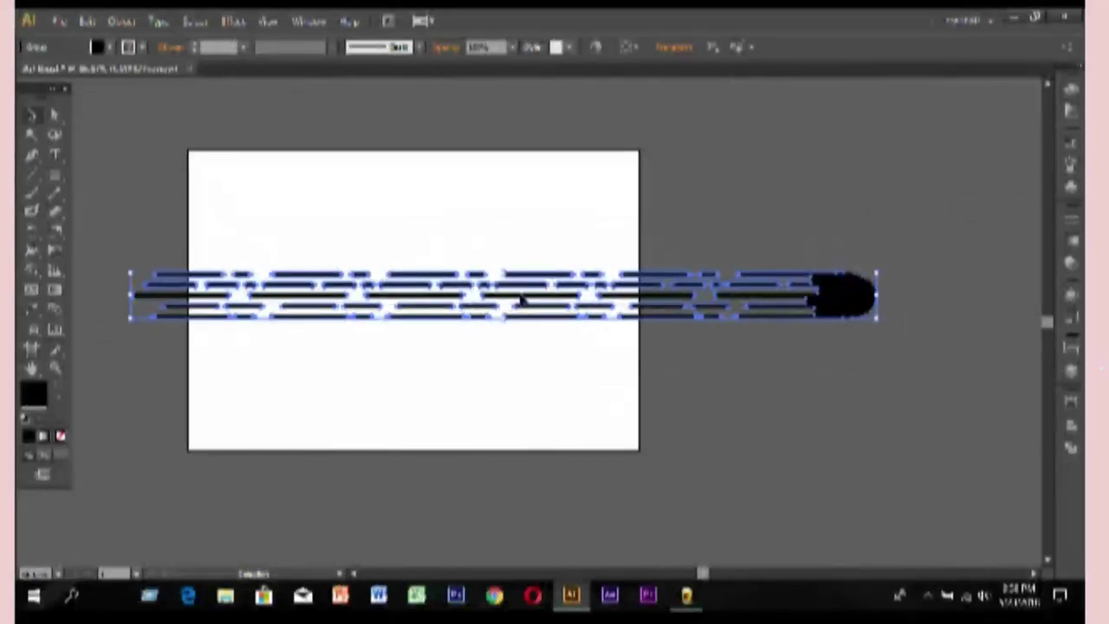
left_click_drag(520, 299, 498, 184)
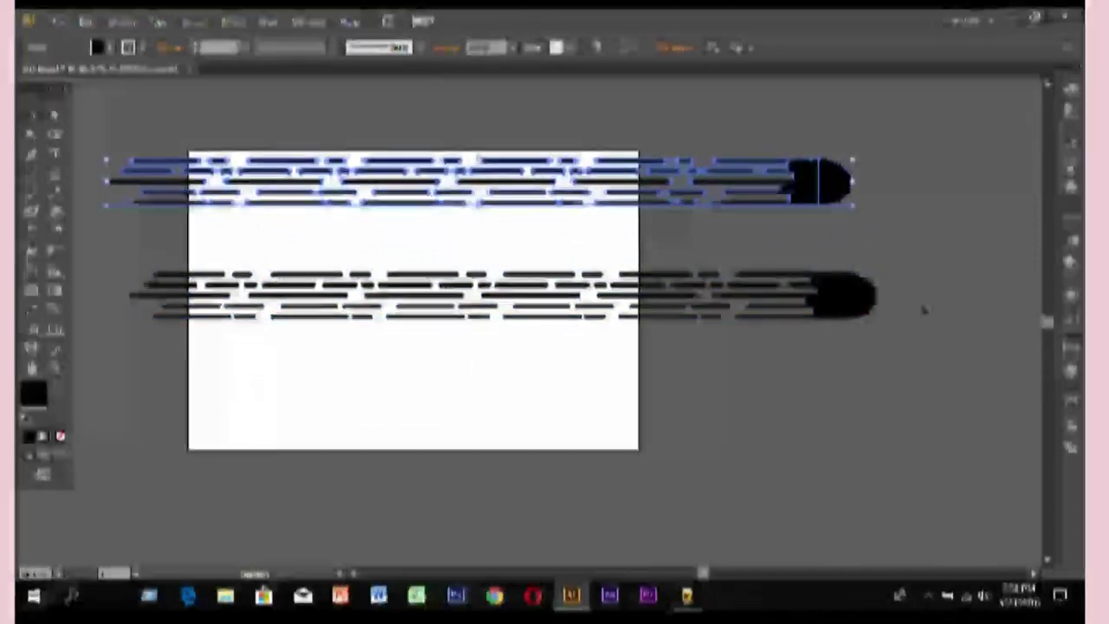
Select the lower speed-line strip and look through the menus for path effects.
left_click_drag(901, 260, 103, 333)
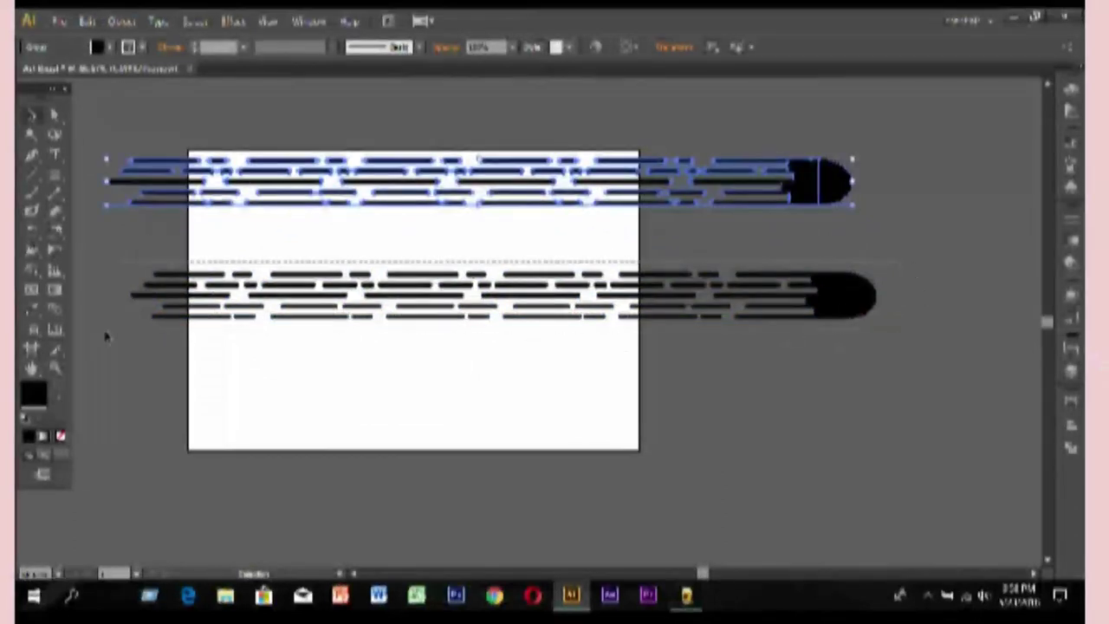
left_click(267, 21)
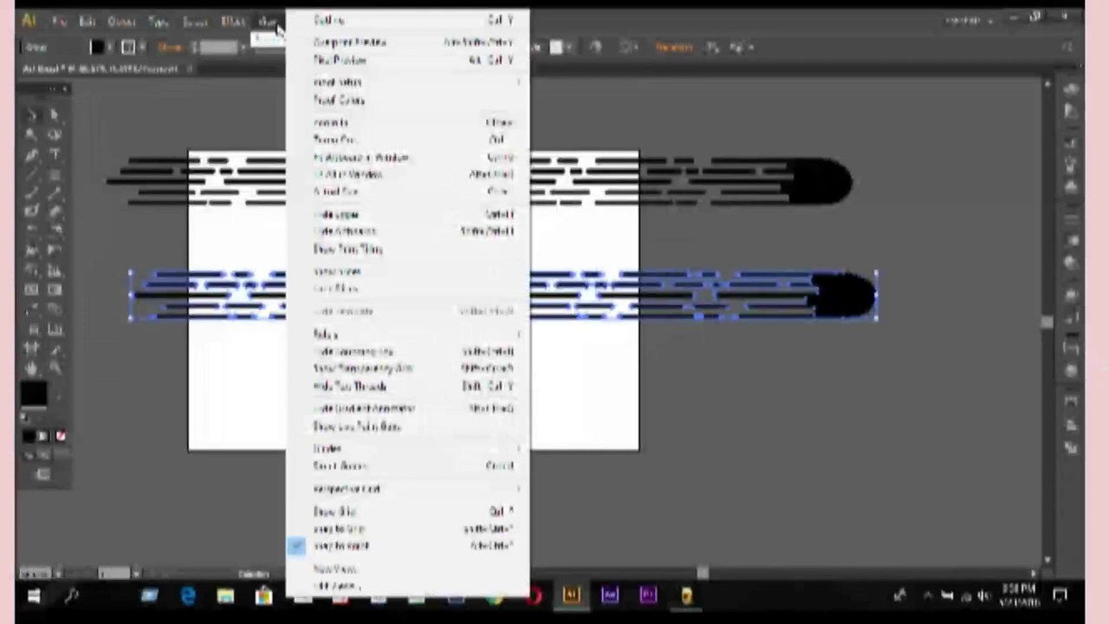
left_click(276, 25)
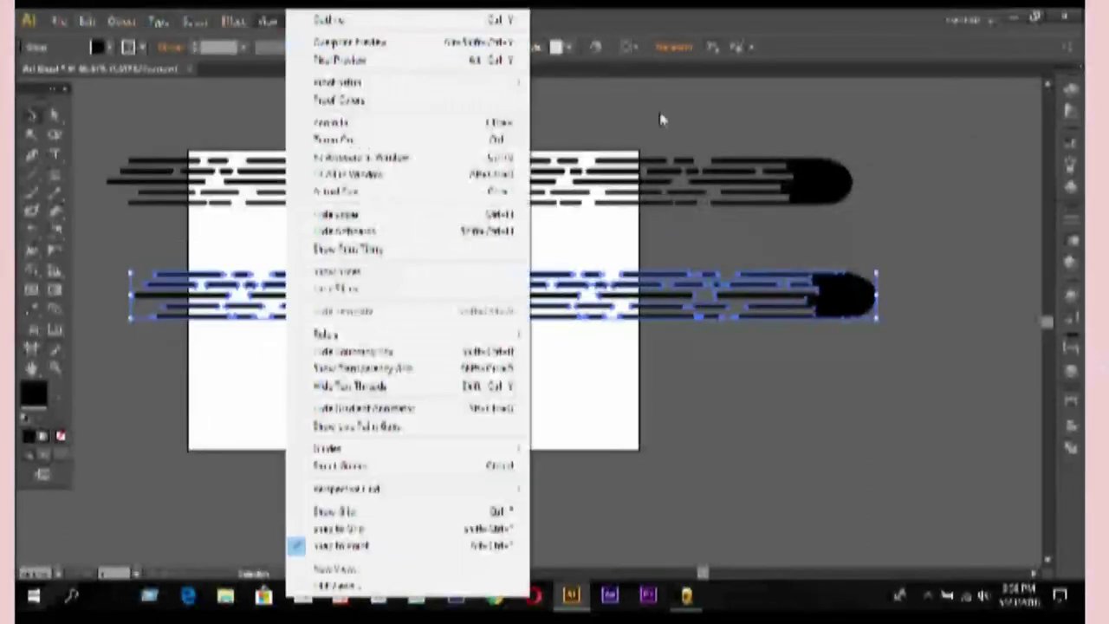
left_click(664, 116)
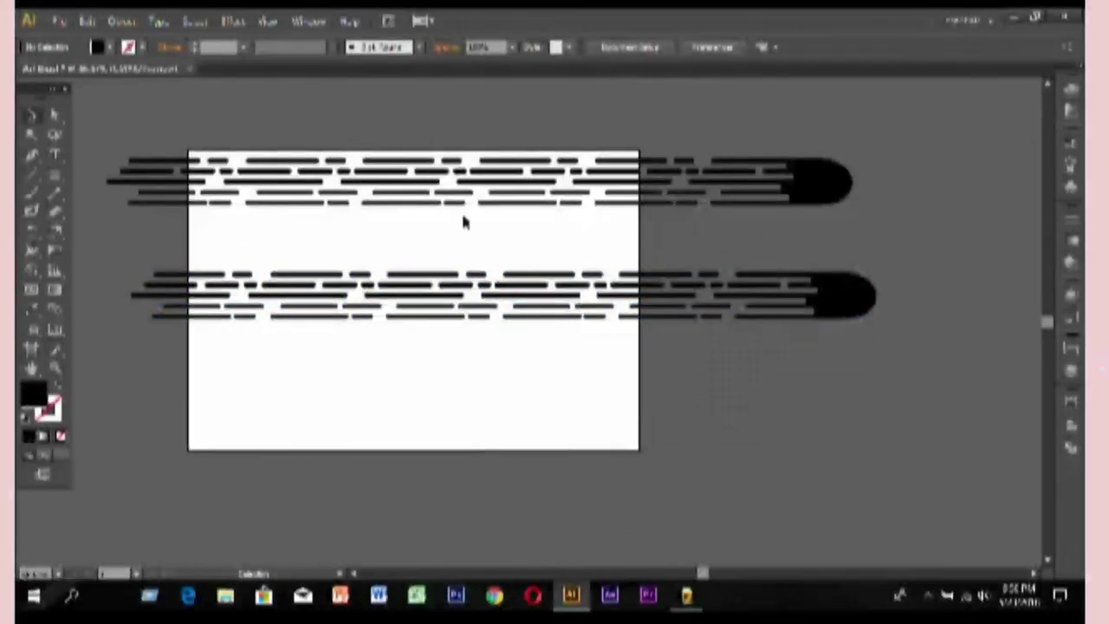
Apply Effect > Path > Offset Path to the lower speed-line strip.
left_click(459, 292)
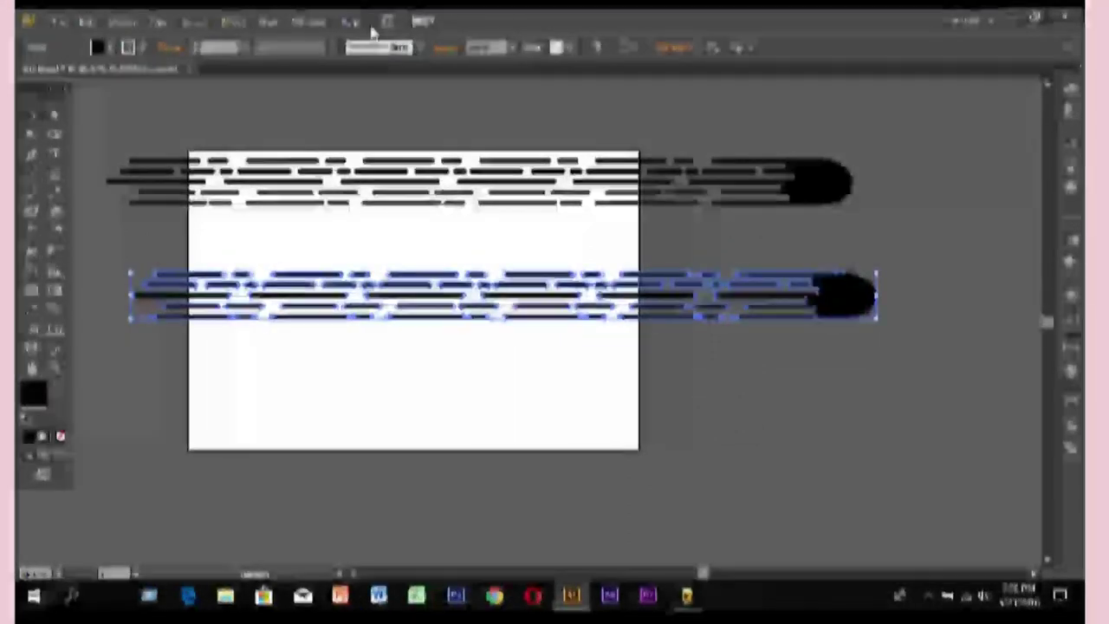
left_click(326, 23)
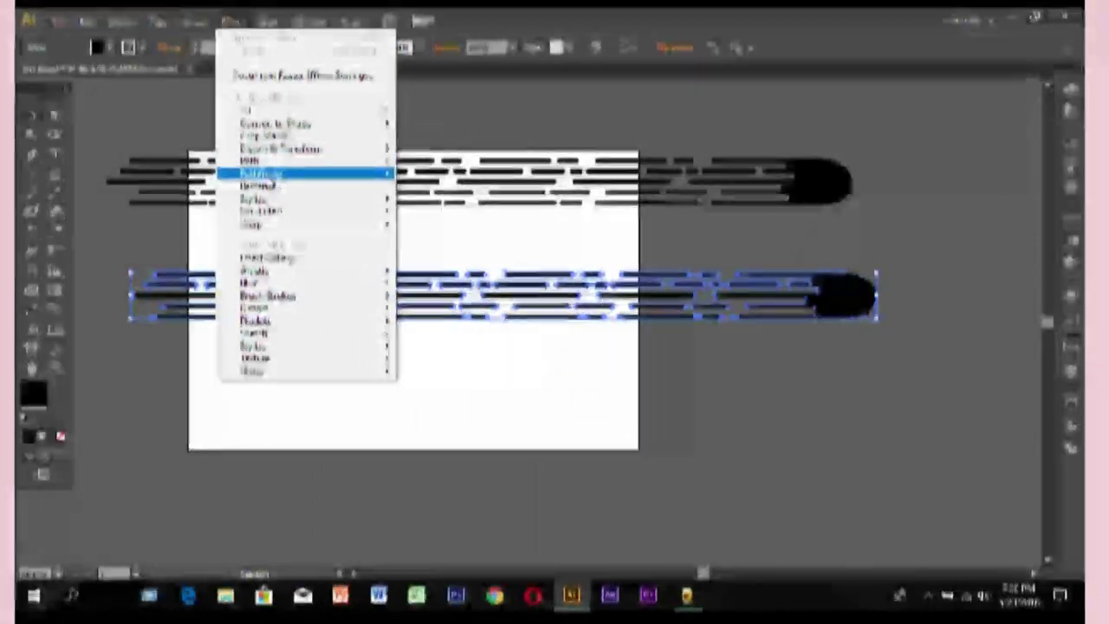
mouse_move(260, 161)
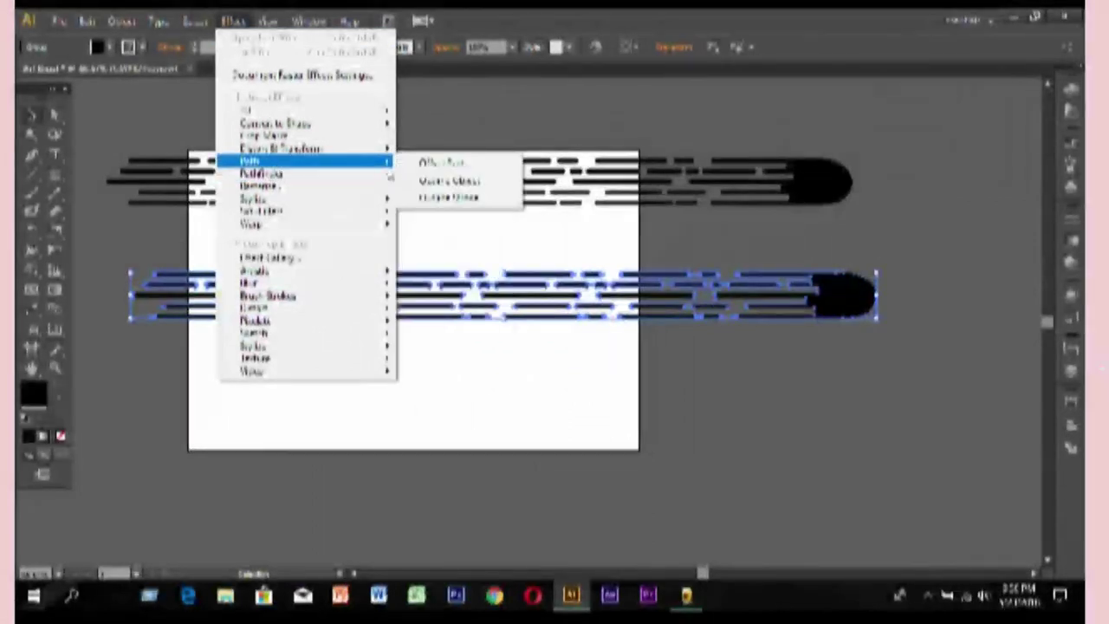
left_click(425, 165)
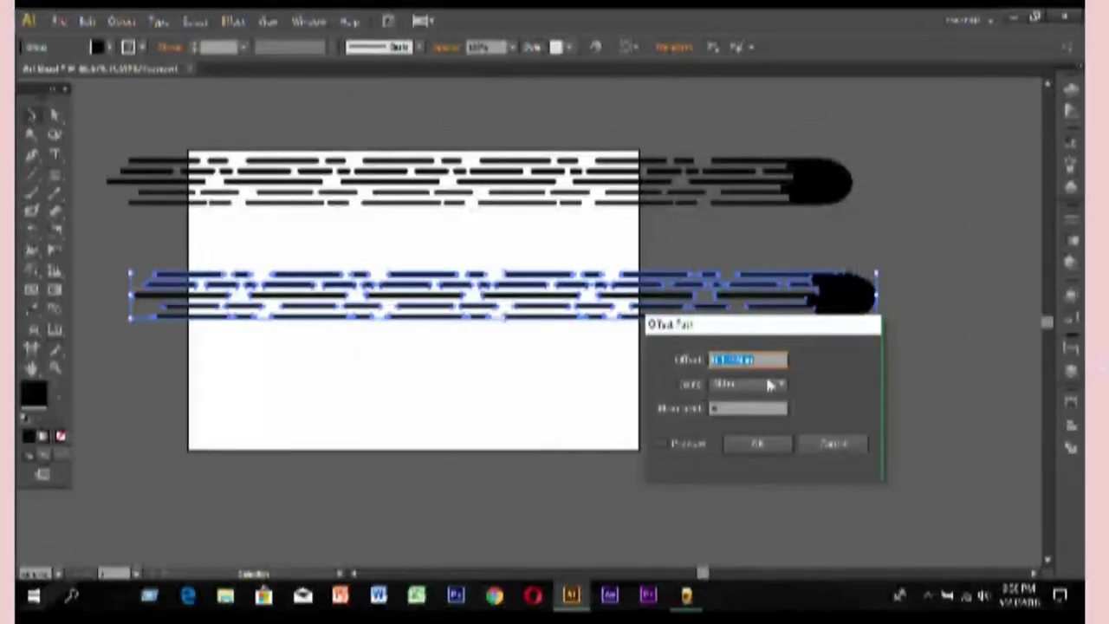
left_click(756, 445)
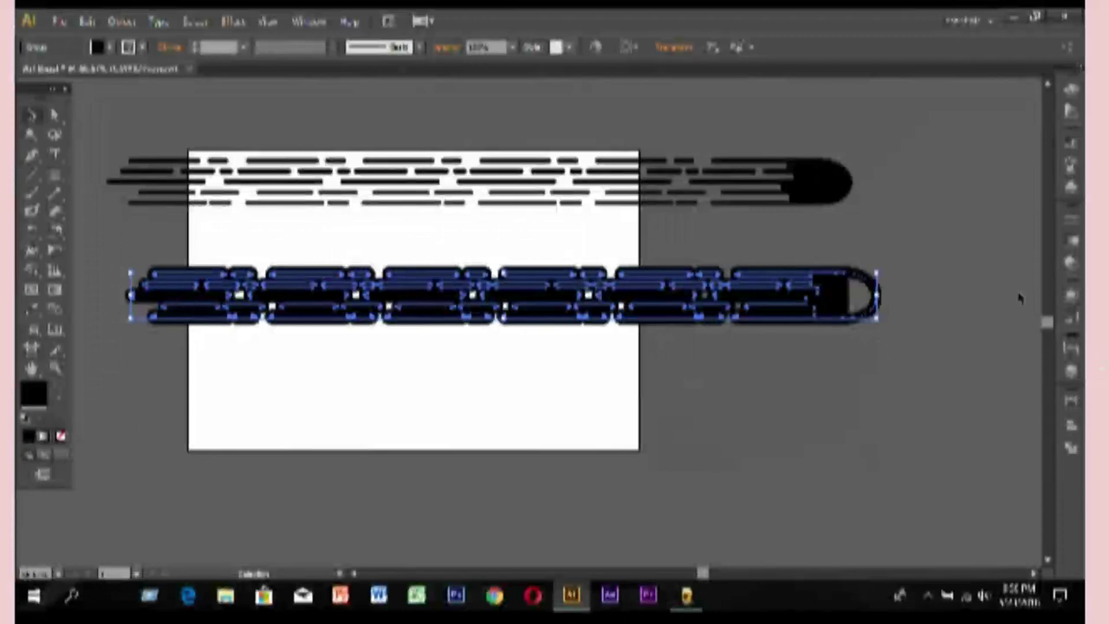
Create a new Art Brush from the strip in the Brushes panel, changing its stroke direction.
left_click(1070, 164)
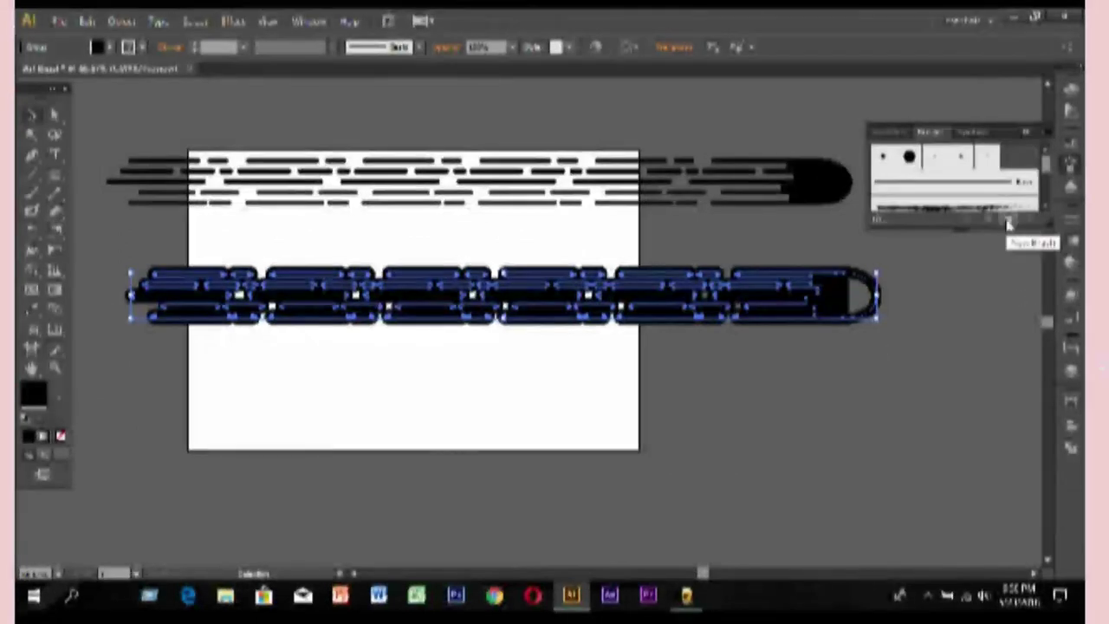
left_click(1008, 222)
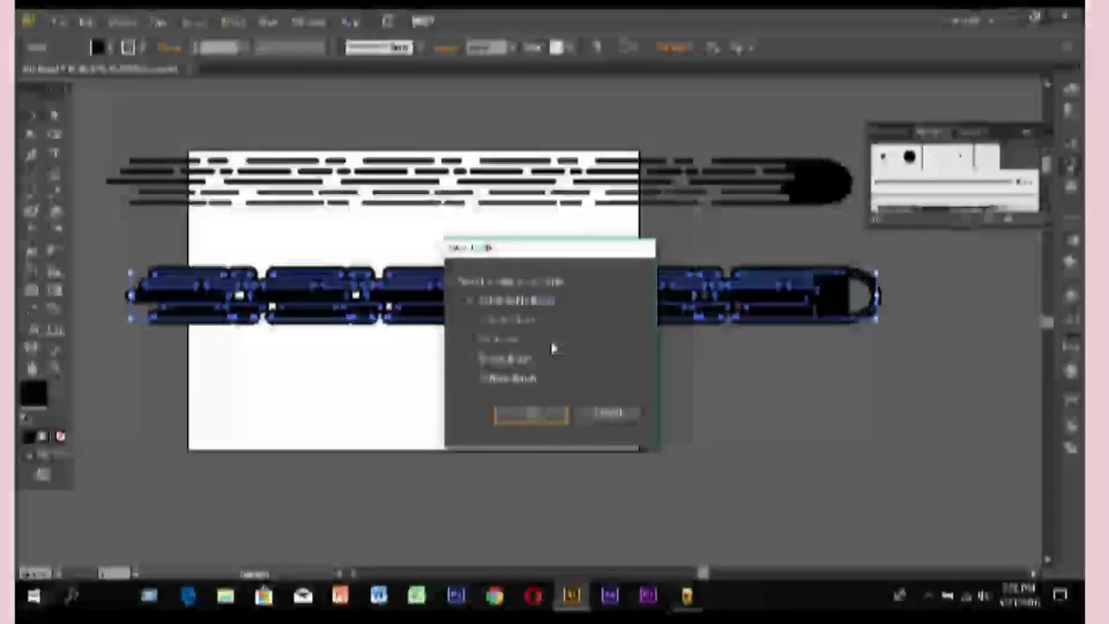
left_click(472, 341)
left_click(515, 413)
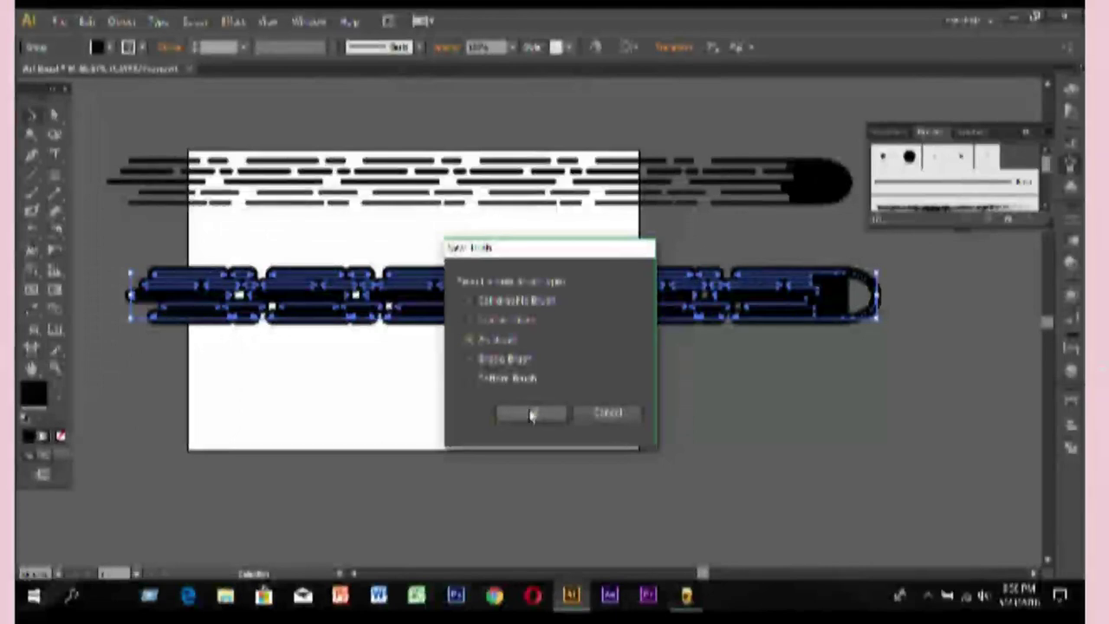
left_click(531, 415)
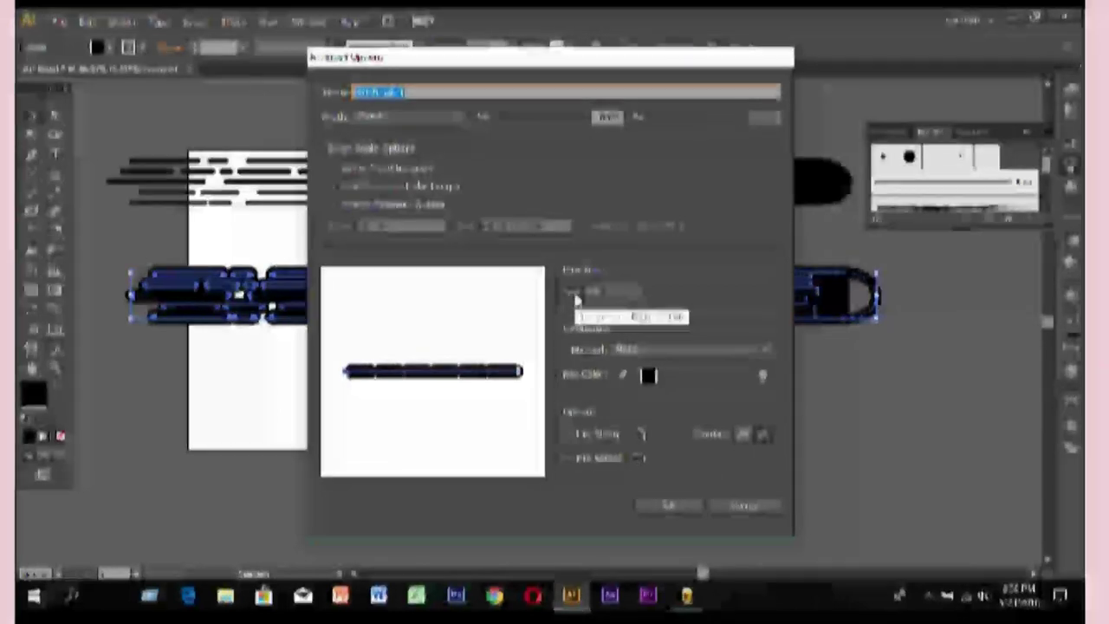
left_click(593, 296)
left_click(671, 505)
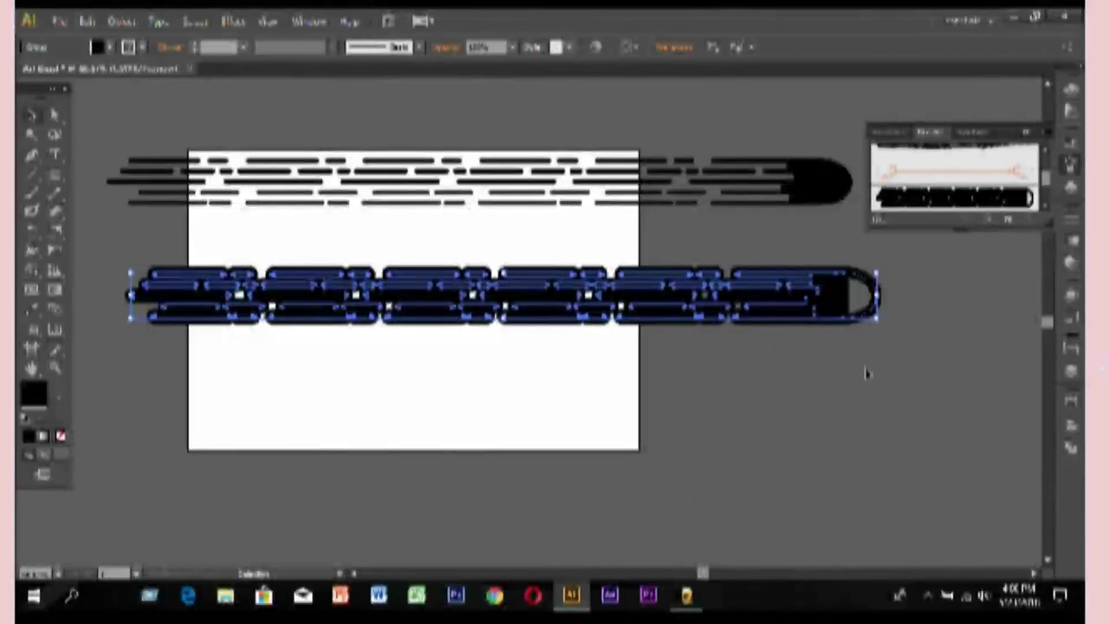
Move the outlined speed-line strip up above the artboard's top edge.
scroll(961, 182, "down", 2)
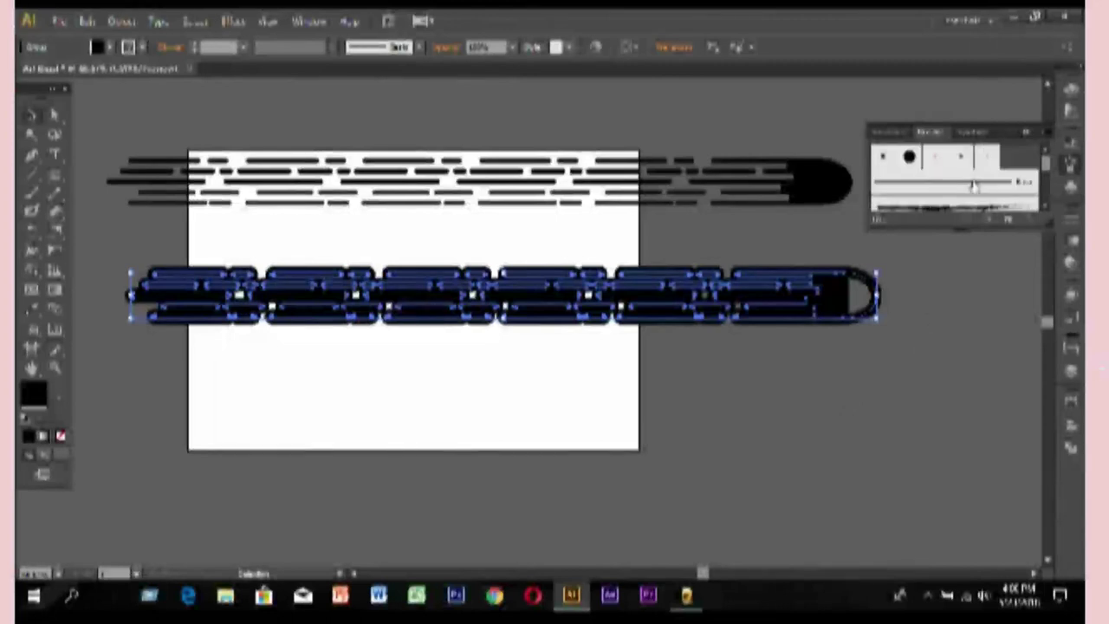
scroll(972, 187, "down", 2)
scroll(973, 187, "down", 3)
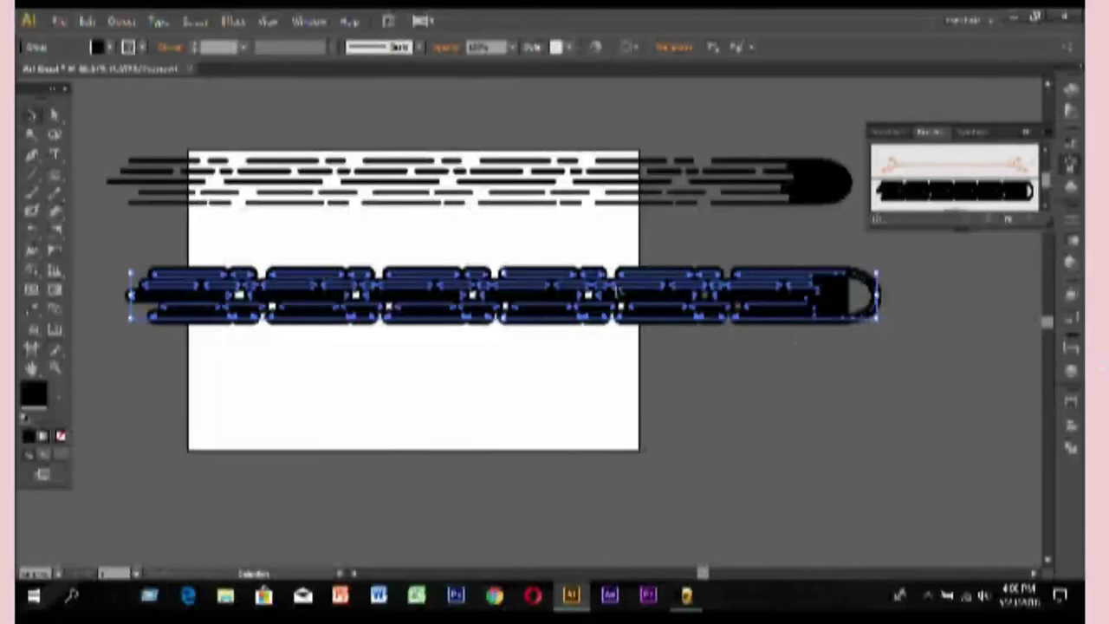
left_click_drag(633, 298, 620, 111)
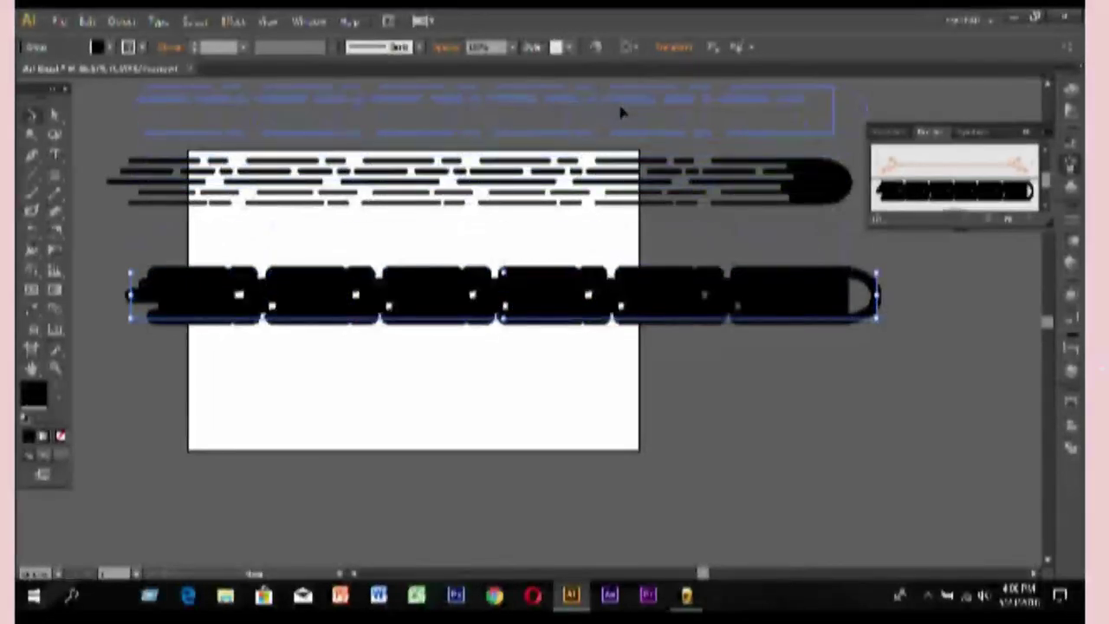
left_click(53, 154)
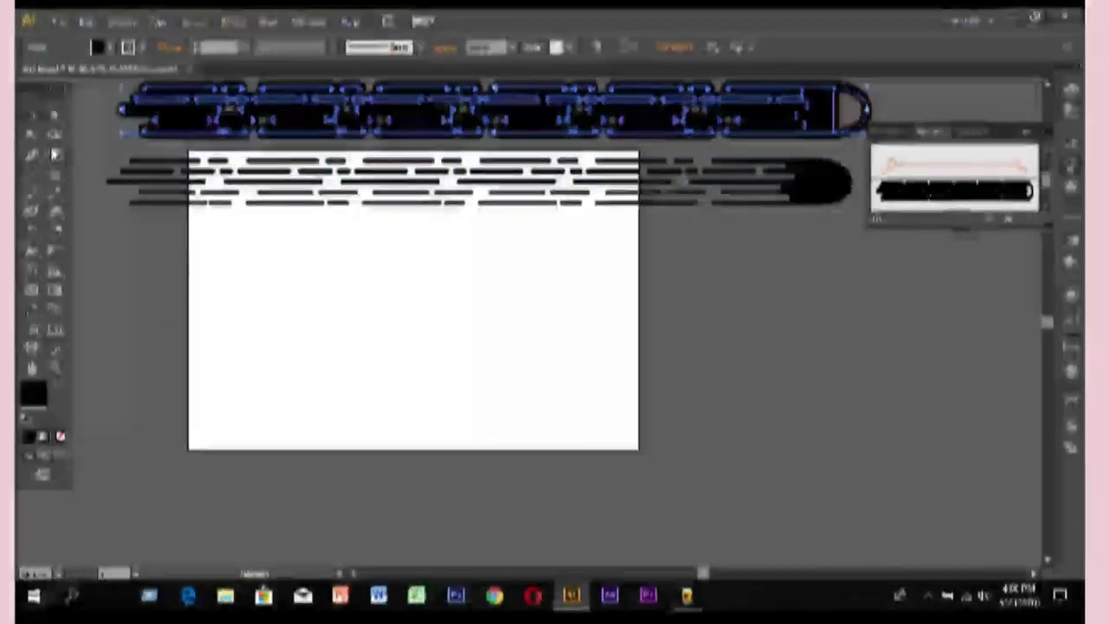
Type a letter S on the artboard, enlarge its font size, and swap fill and stroke.
left_click(290, 265)
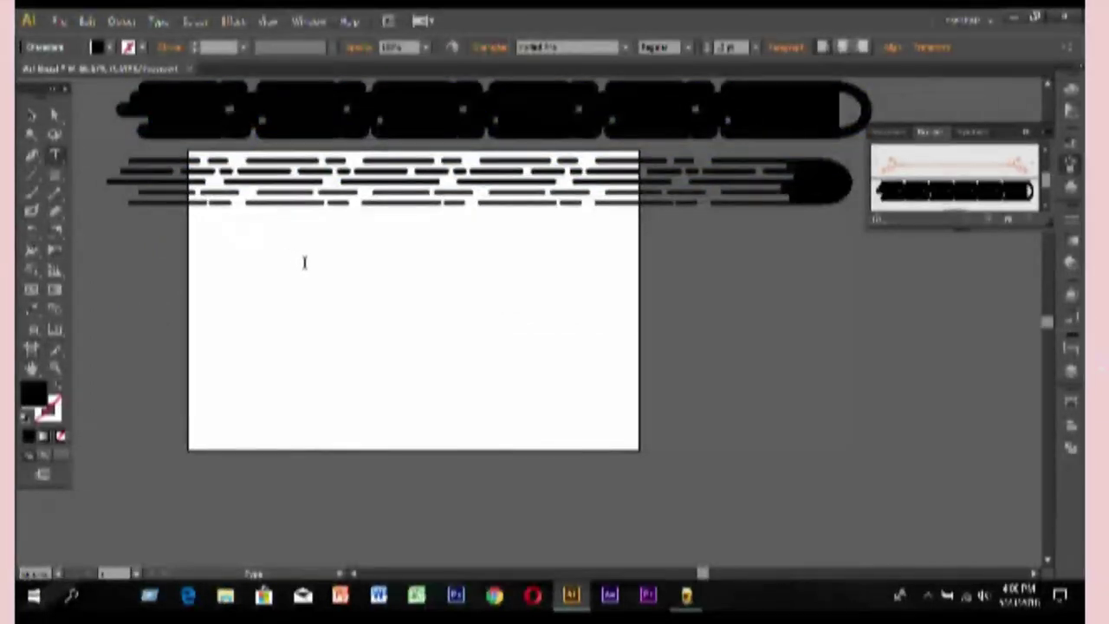
type("1")
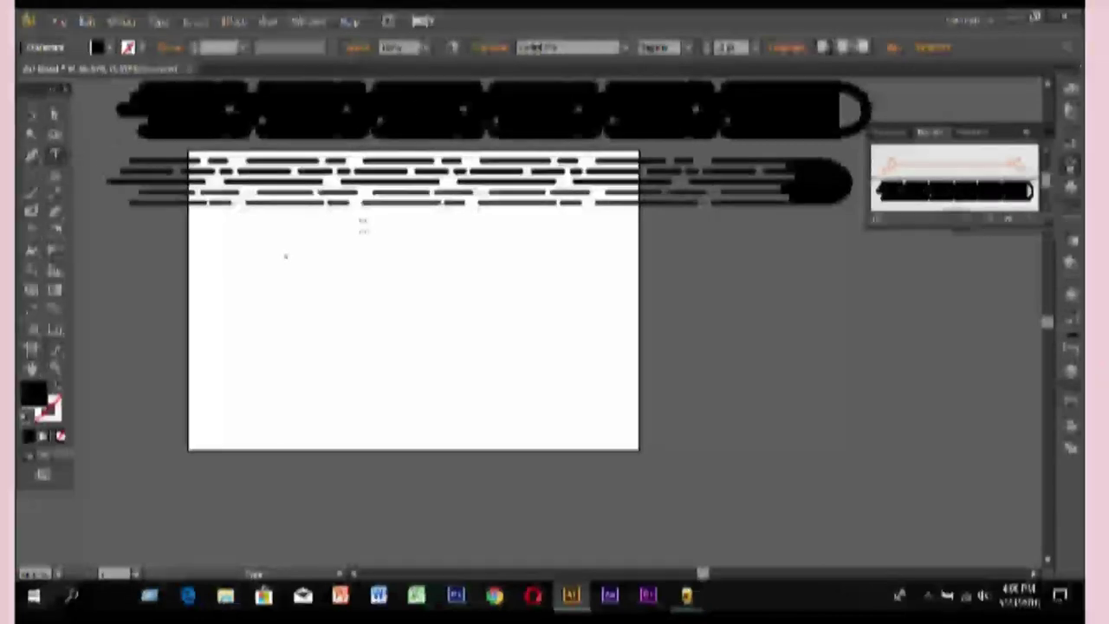
left_click(756, 47)
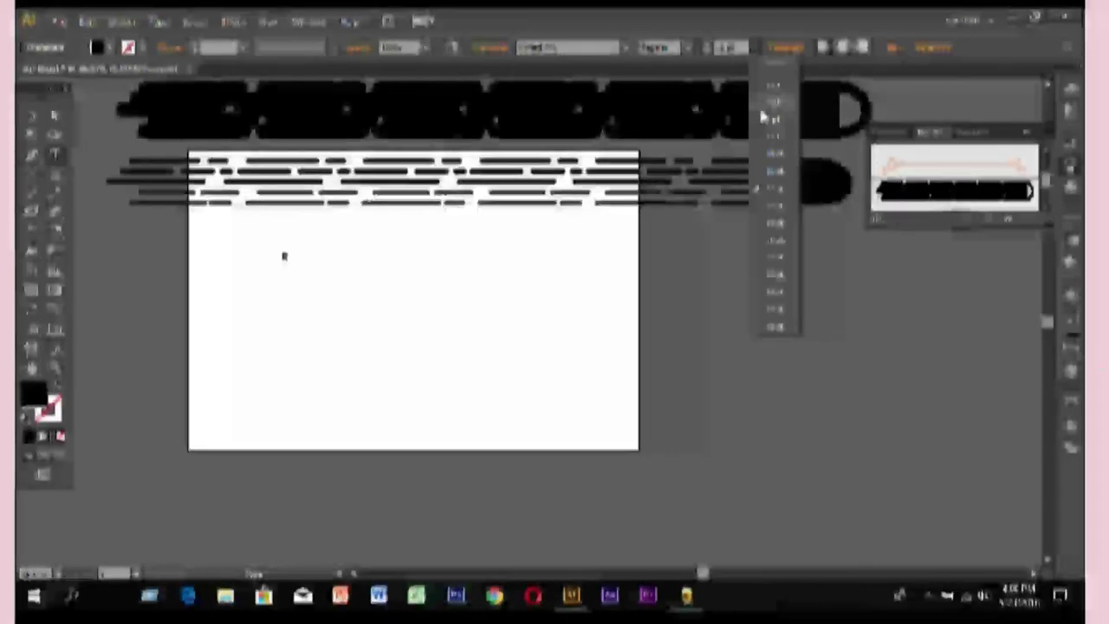
left_click(779, 312)
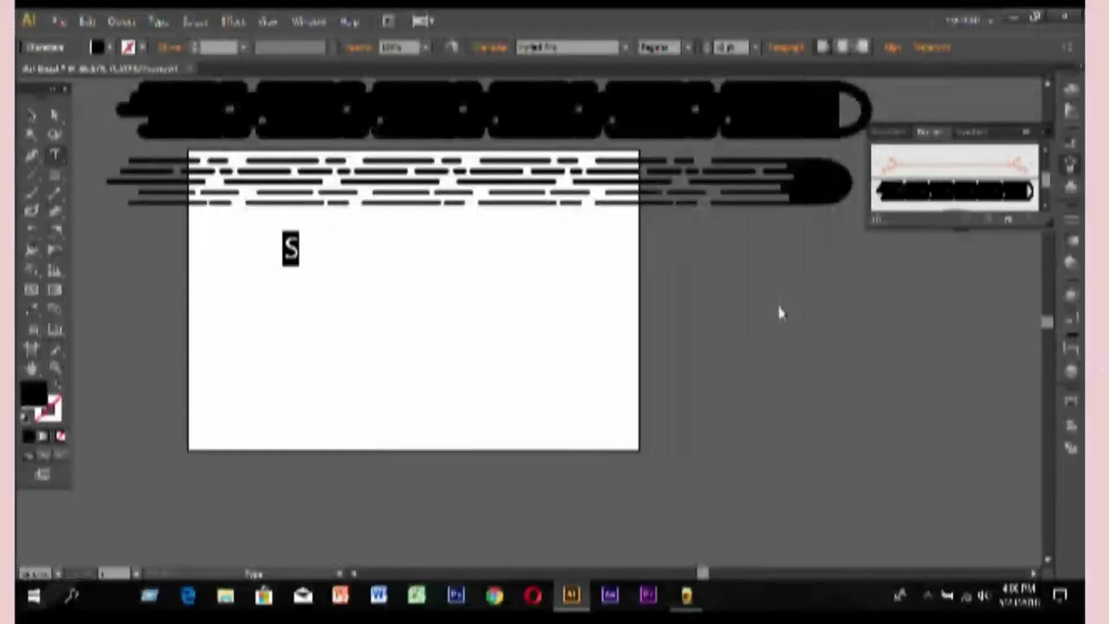
left_click(756, 47)
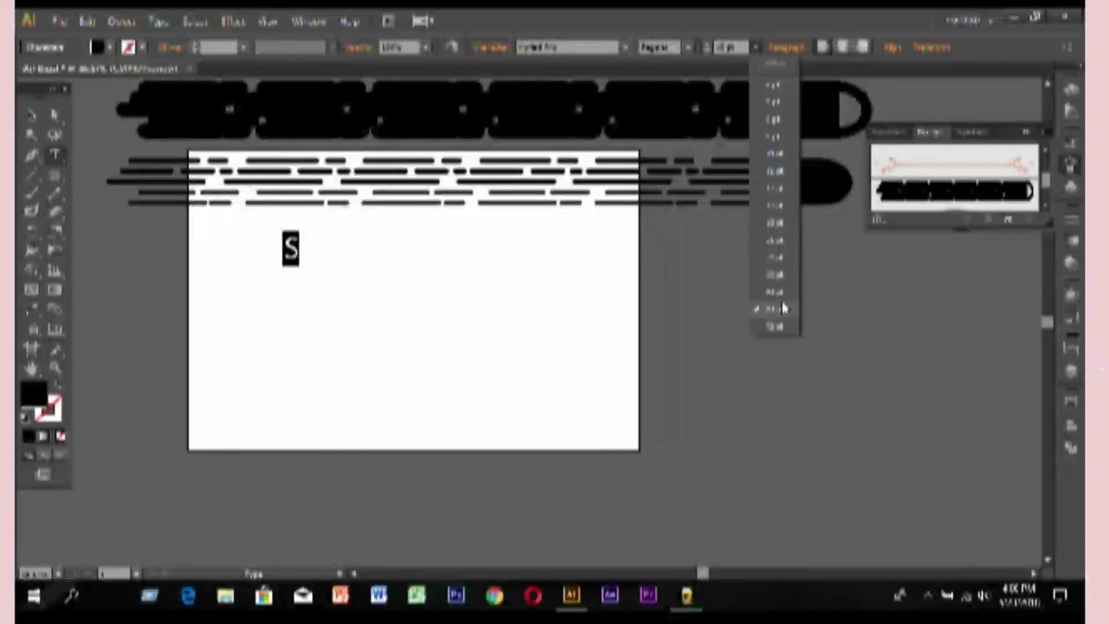
left_click(755, 47)
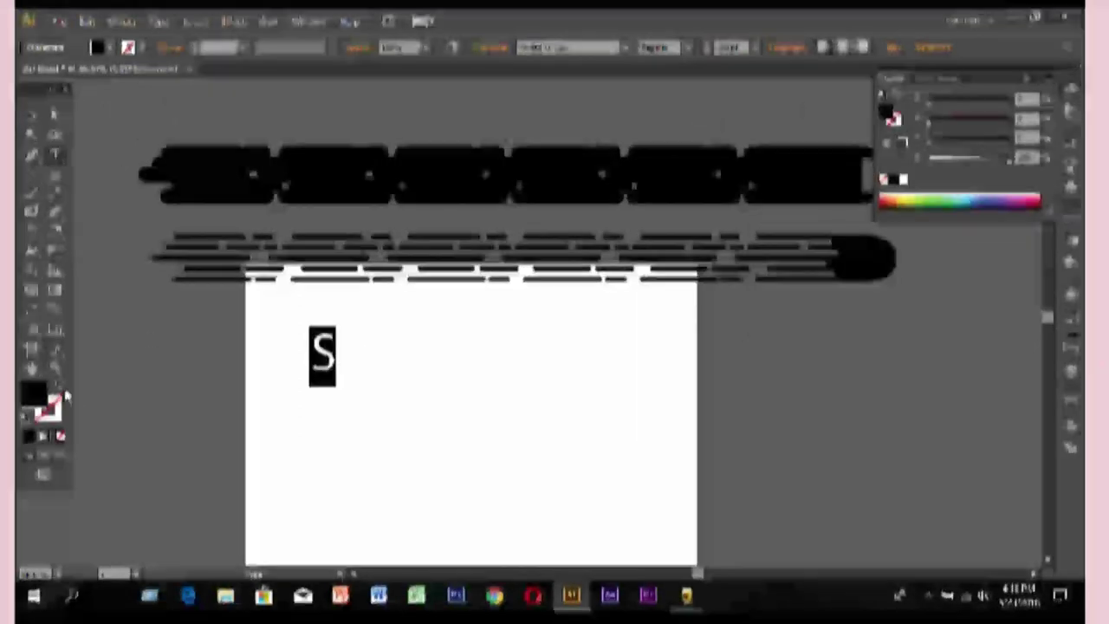
left_click(75, 400)
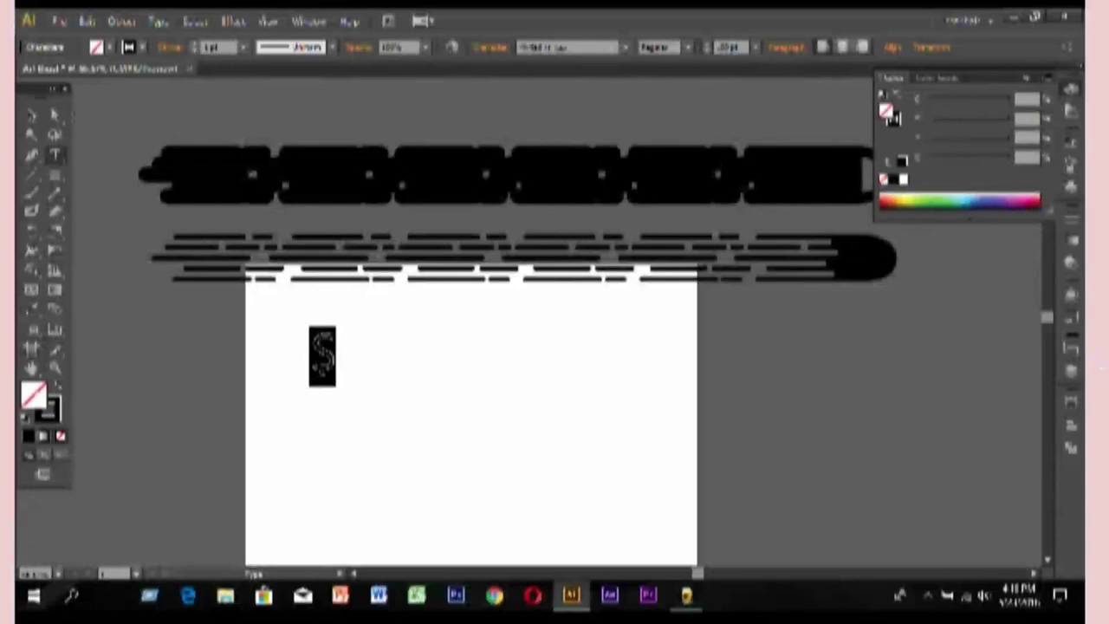
Convert the S text into outlined paths with Create Outlines.
left_click(31, 113)
right_click(339, 362)
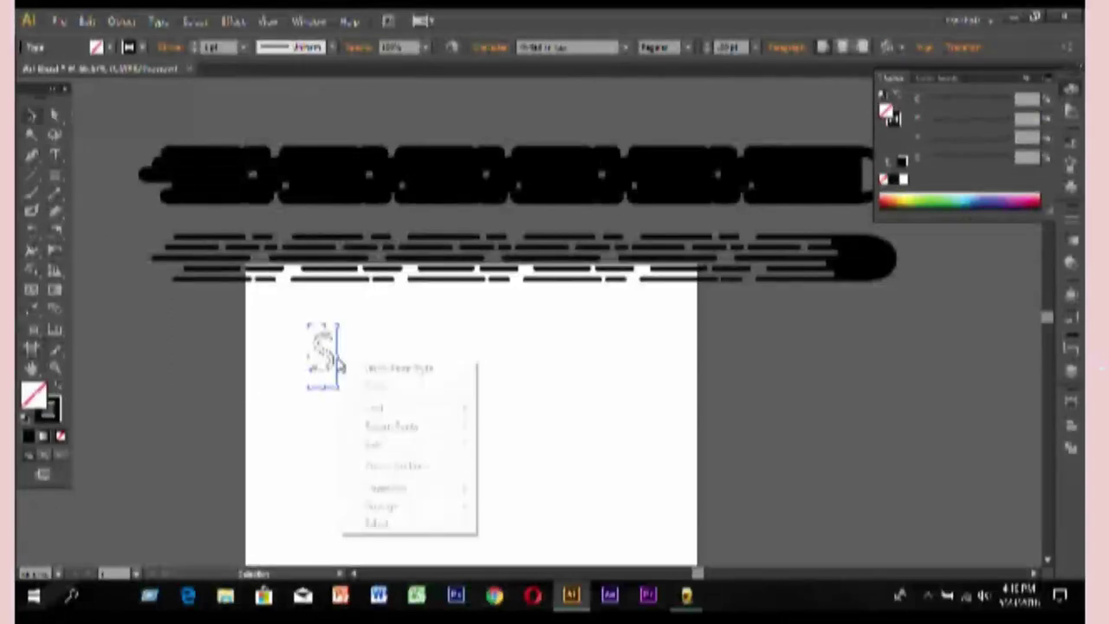
left_click(421, 466)
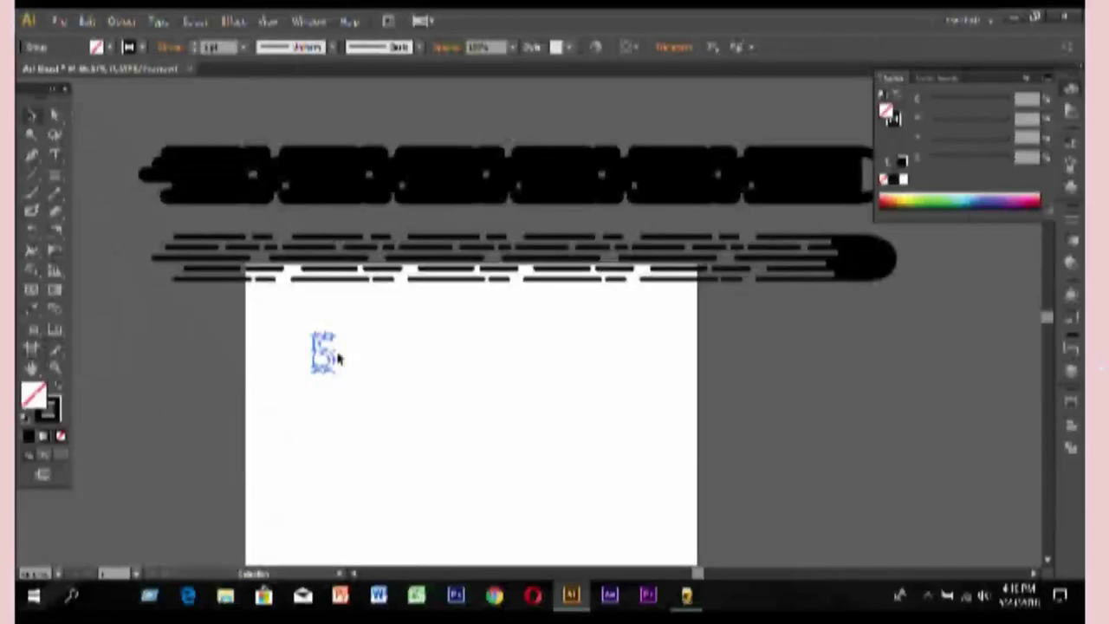
Enlarge the outlined S and position it near the middle of the artboard.
mouse_move(336, 355)
left_mouse_down()
mouse_move(527, 378)
mouse_move(454, 364)
left_mouse_up()
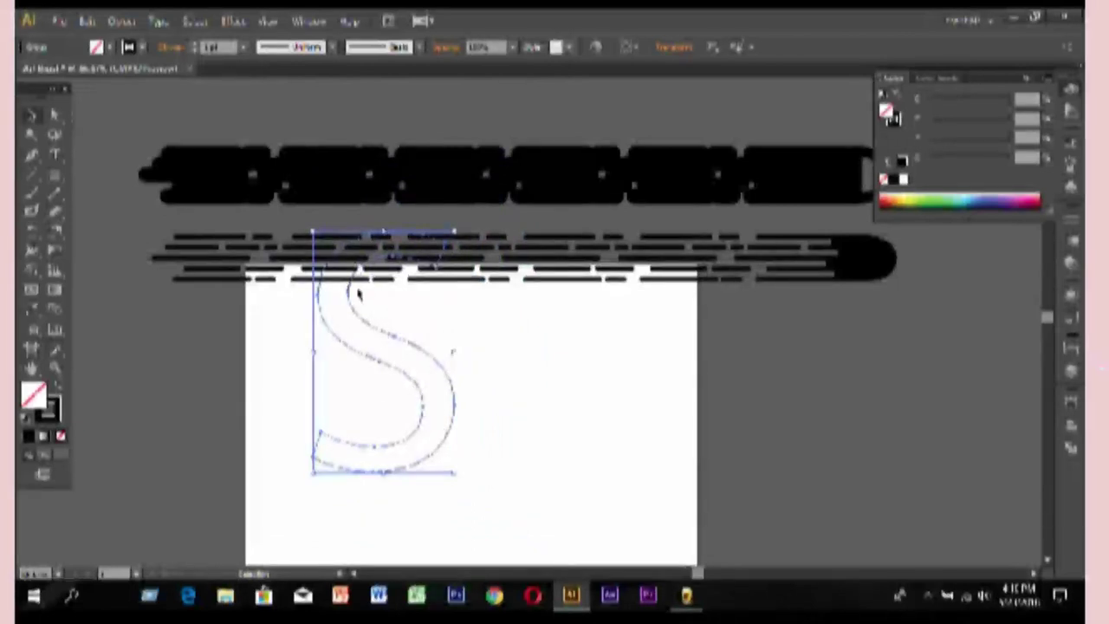
left_click_drag(359, 321, 461, 395)
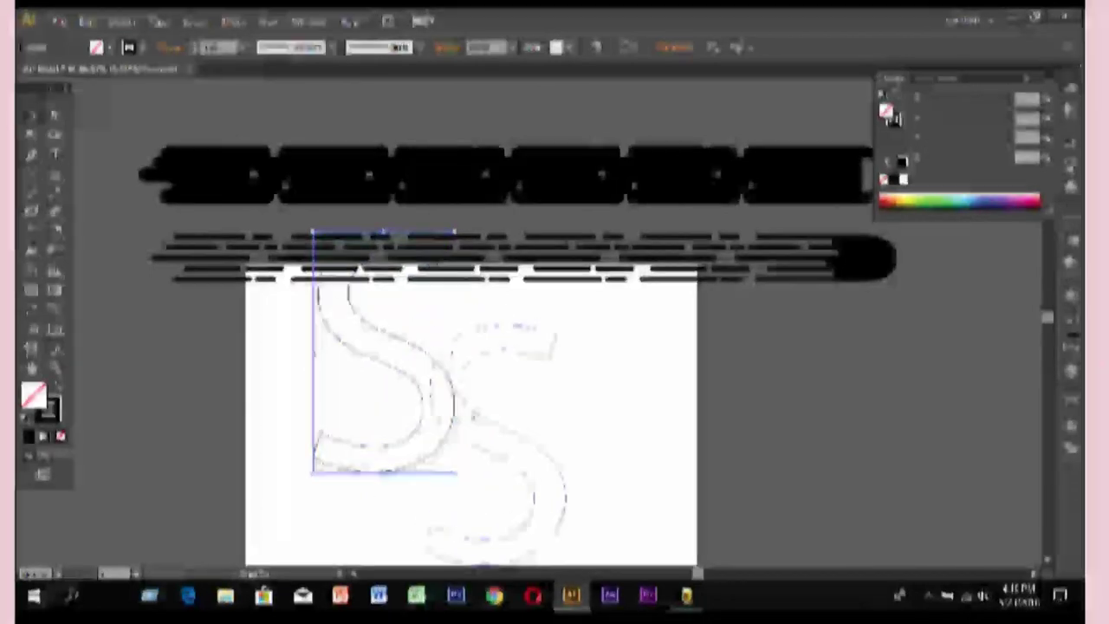
mouse_move(544, 317)
left_mouse_down()
mouse_move(518, 387)
mouse_move(532, 348)
left_mouse_up()
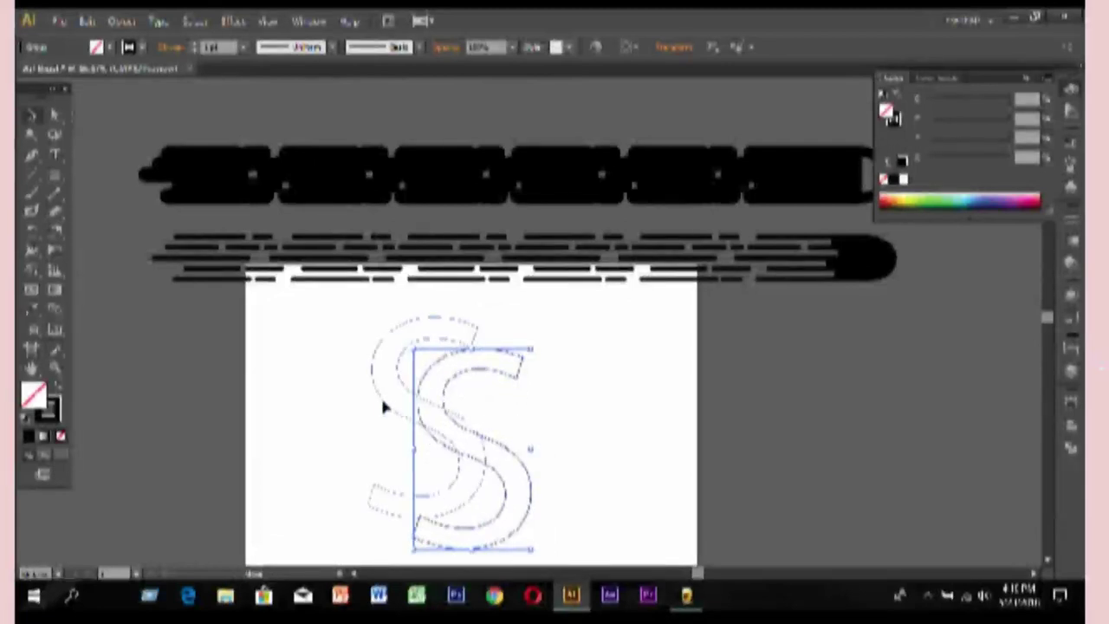
left_click_drag(428, 437, 382, 405)
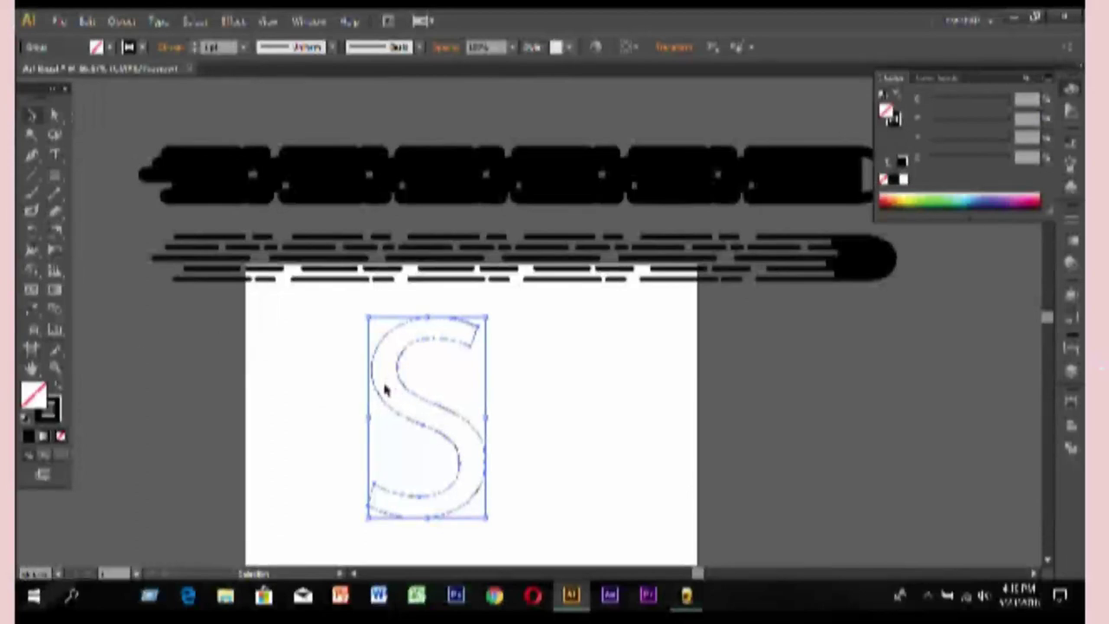
Add anchor points at the S's top-right end and lower-left end.
left_click(54, 113)
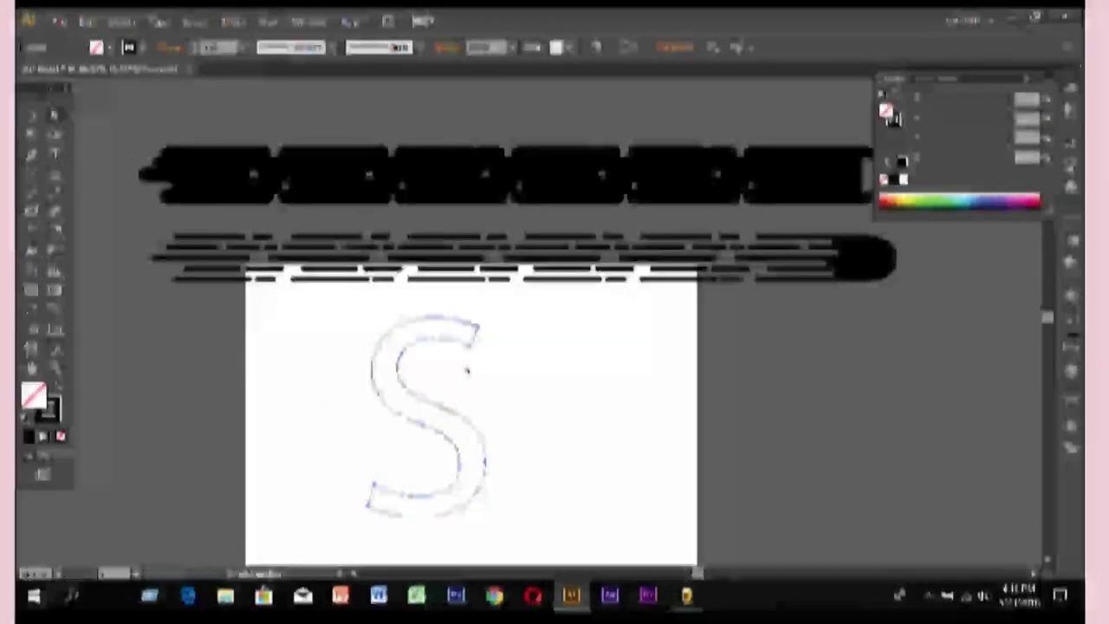
left_click(30, 156)
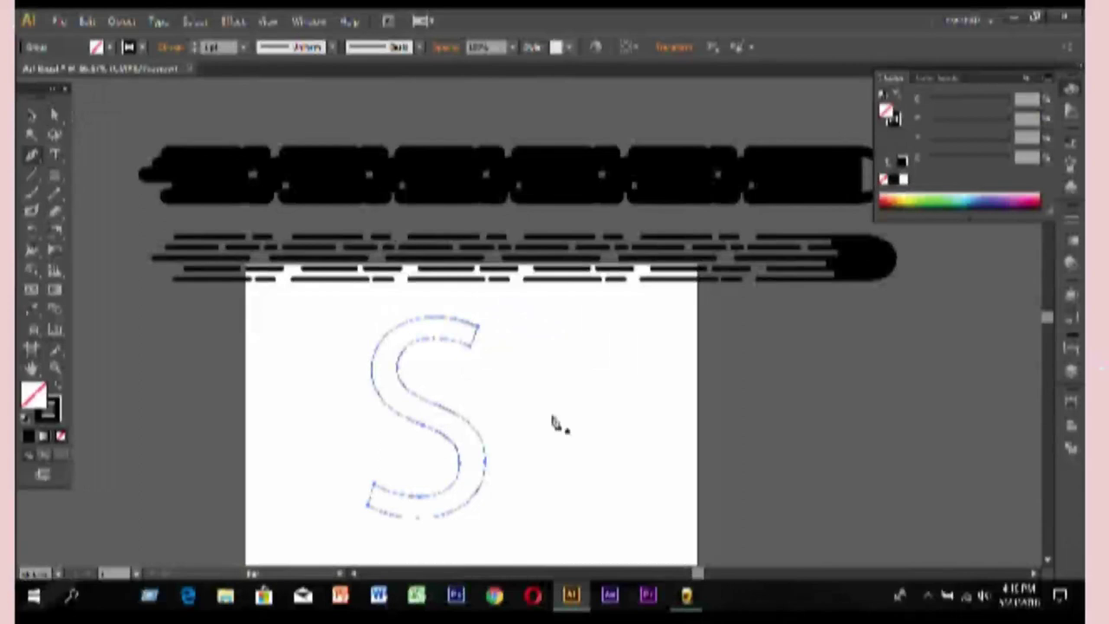
left_click(479, 342)
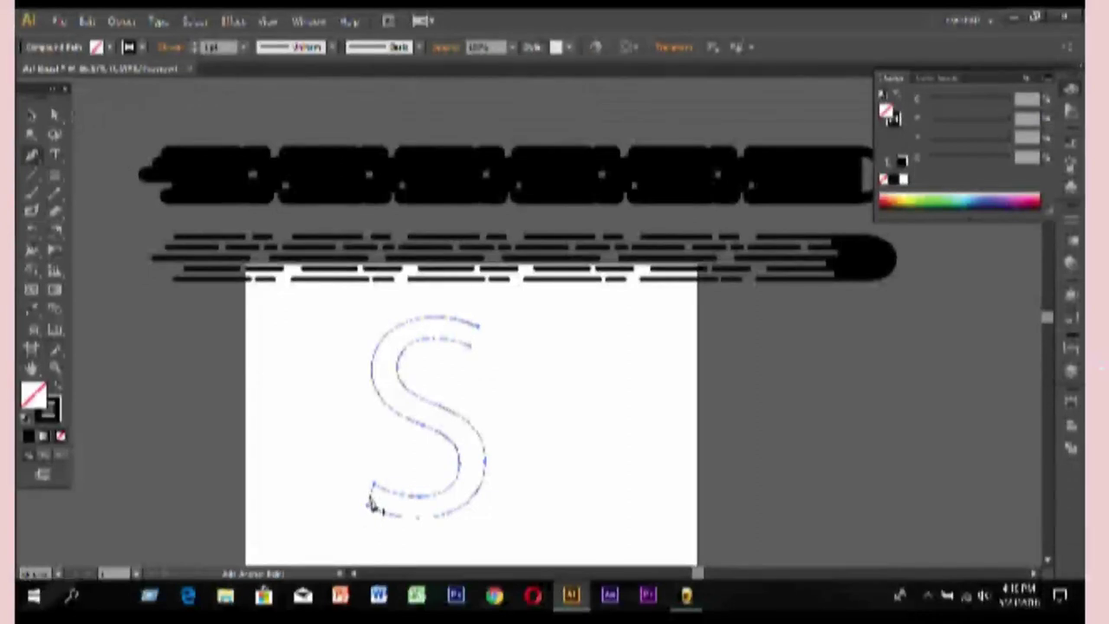
left_click(372, 504)
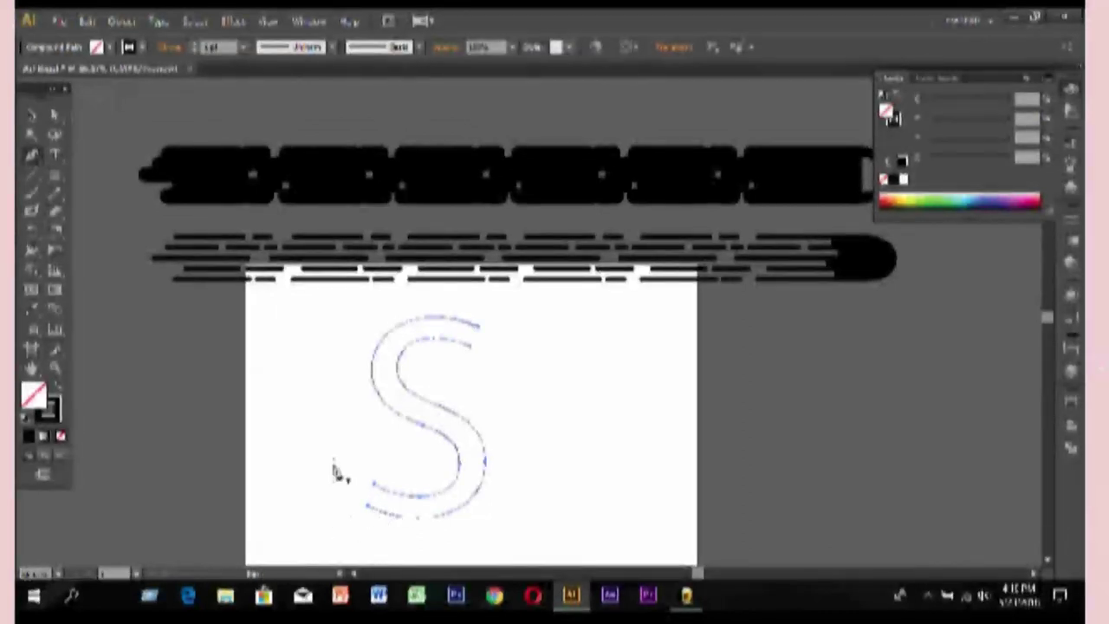
Select the outer and inner segments of the S's top curve with Direct Selection.
left_click(53, 115)
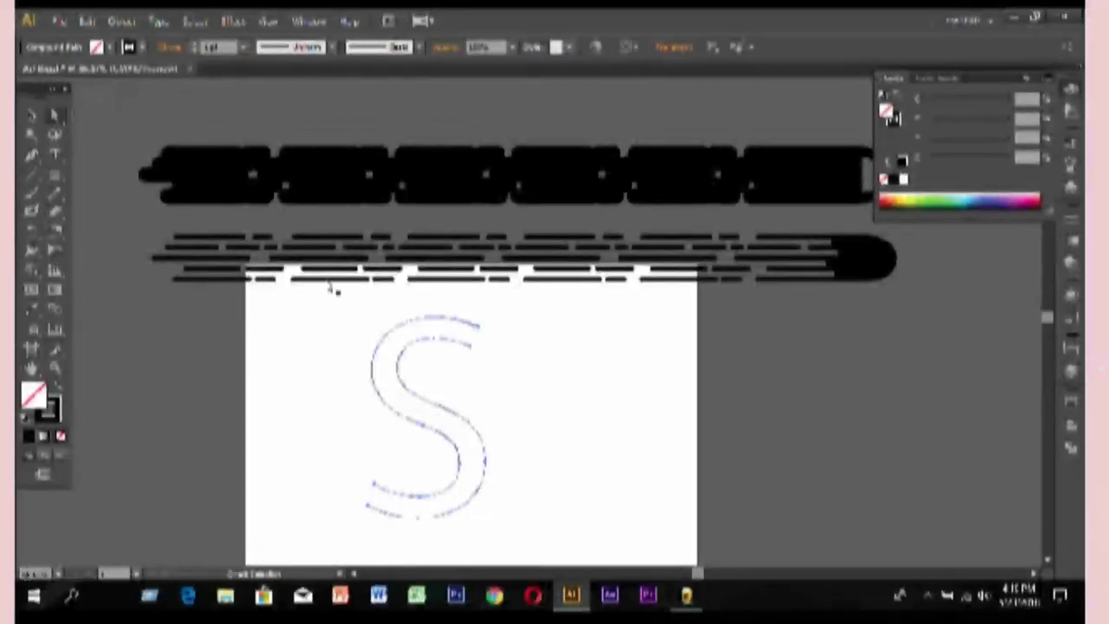
left_click(471, 351)
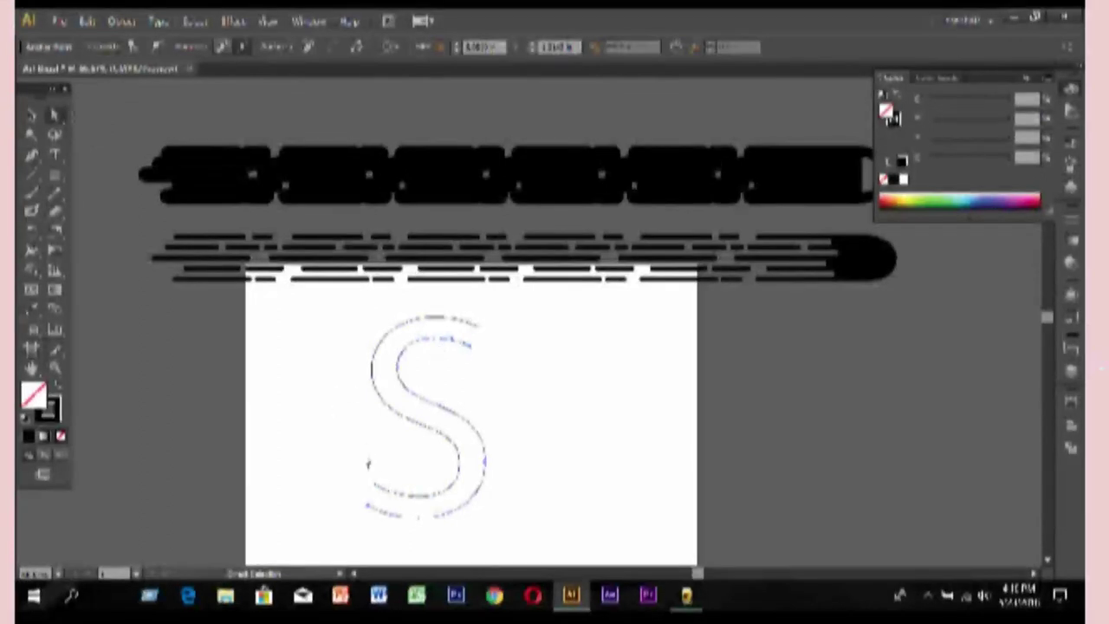
left_click(420, 350)
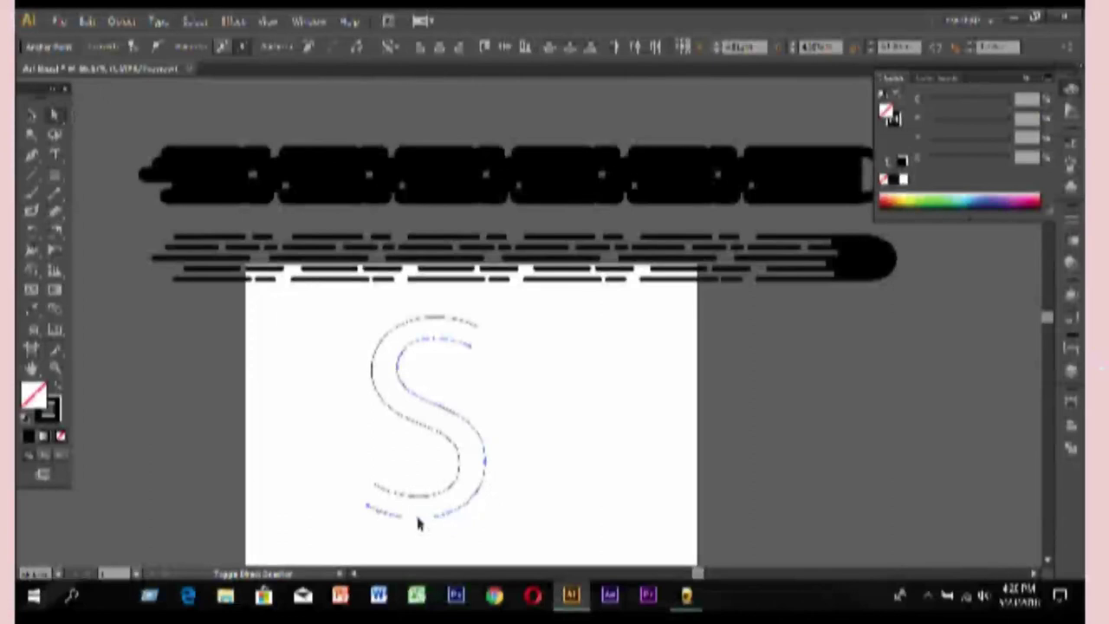
Select the S path and compare its left curve straightened versus curved.
left_click(366, 511)
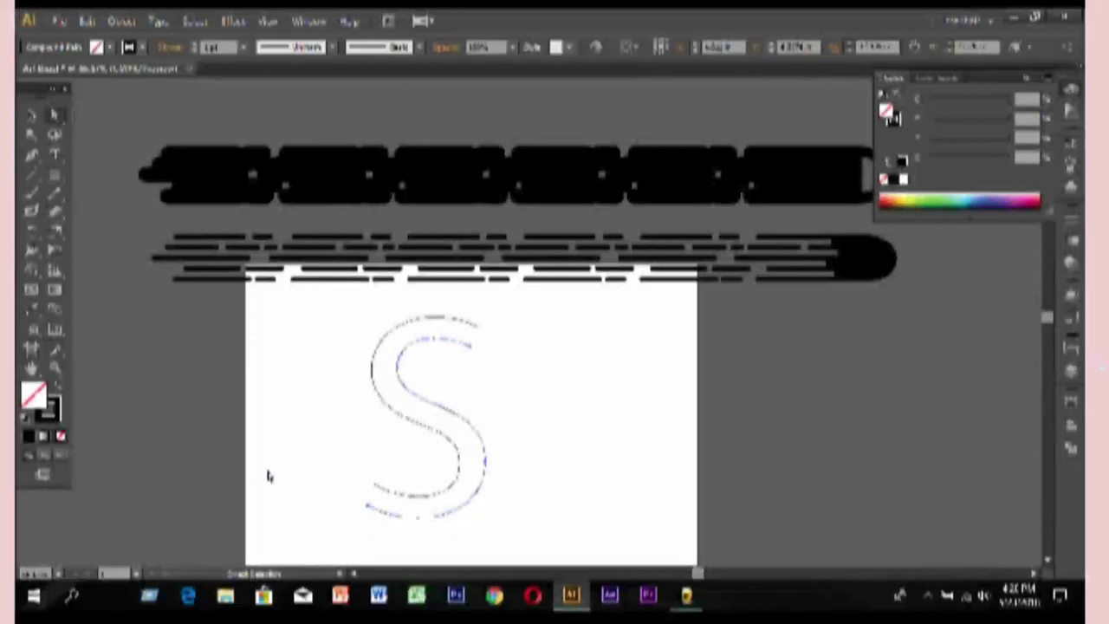
left_click(269, 475)
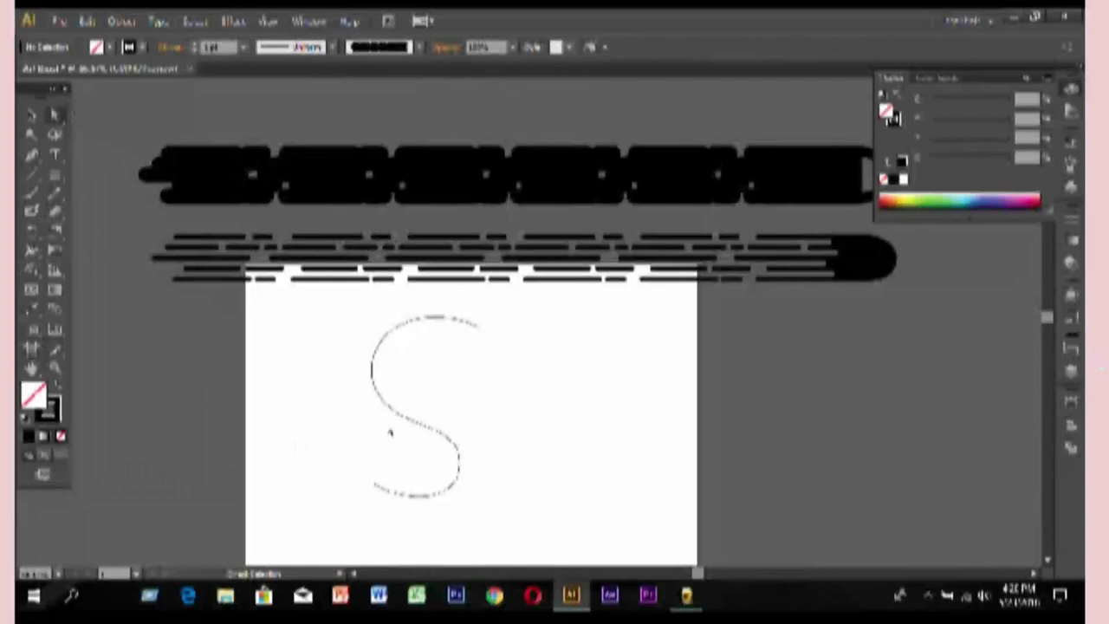
left_click_drag(351, 307, 474, 431)
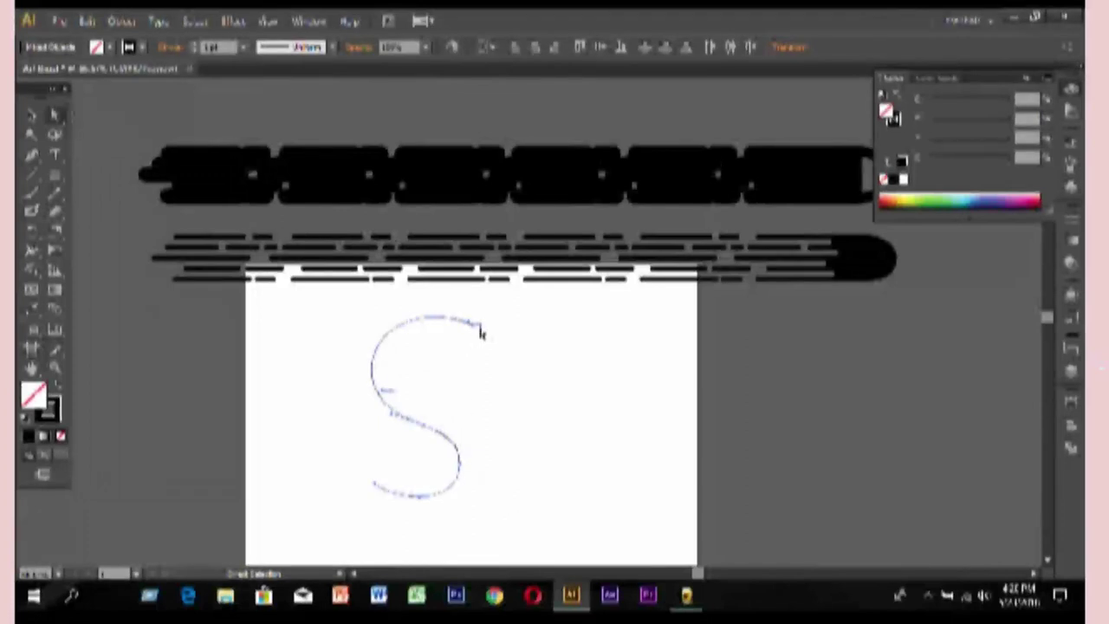
left_click(426, 430)
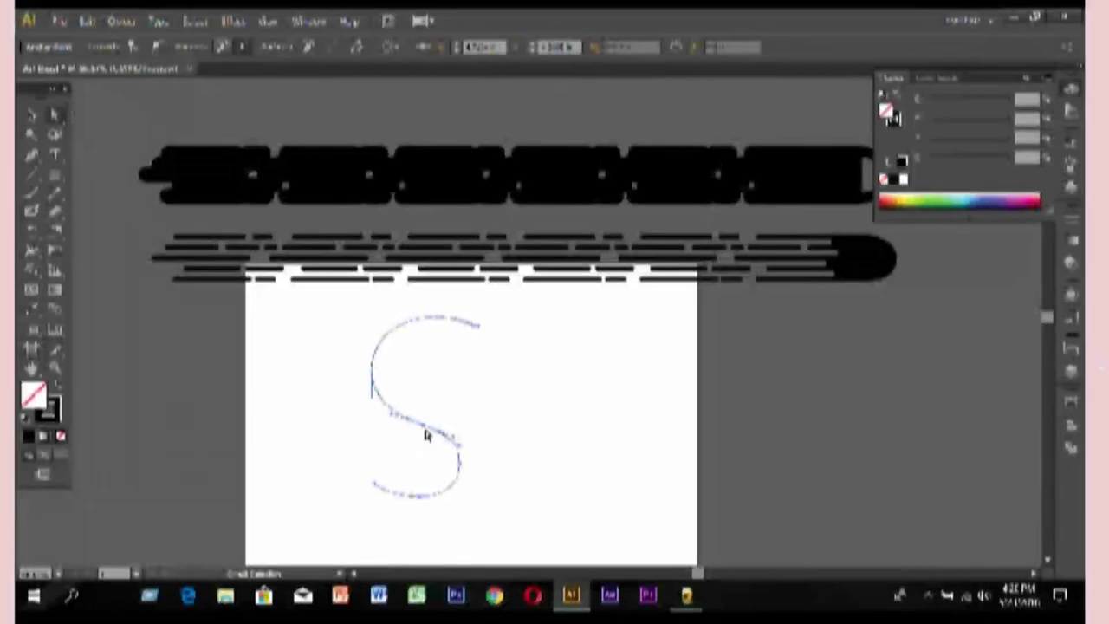
left_click(374, 381)
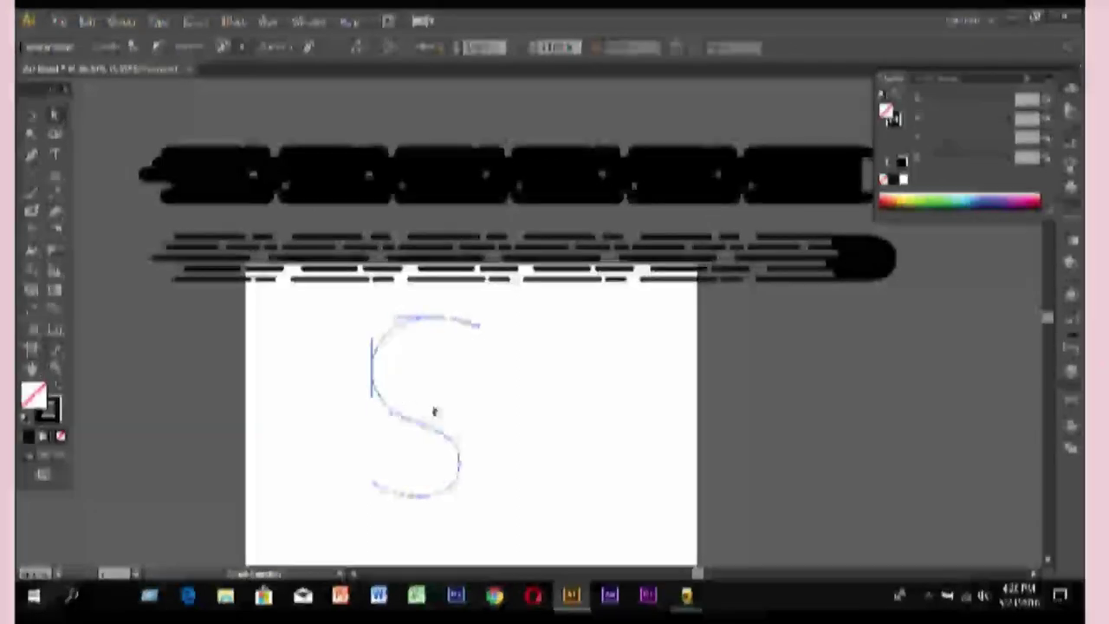
key("ctrl+z")
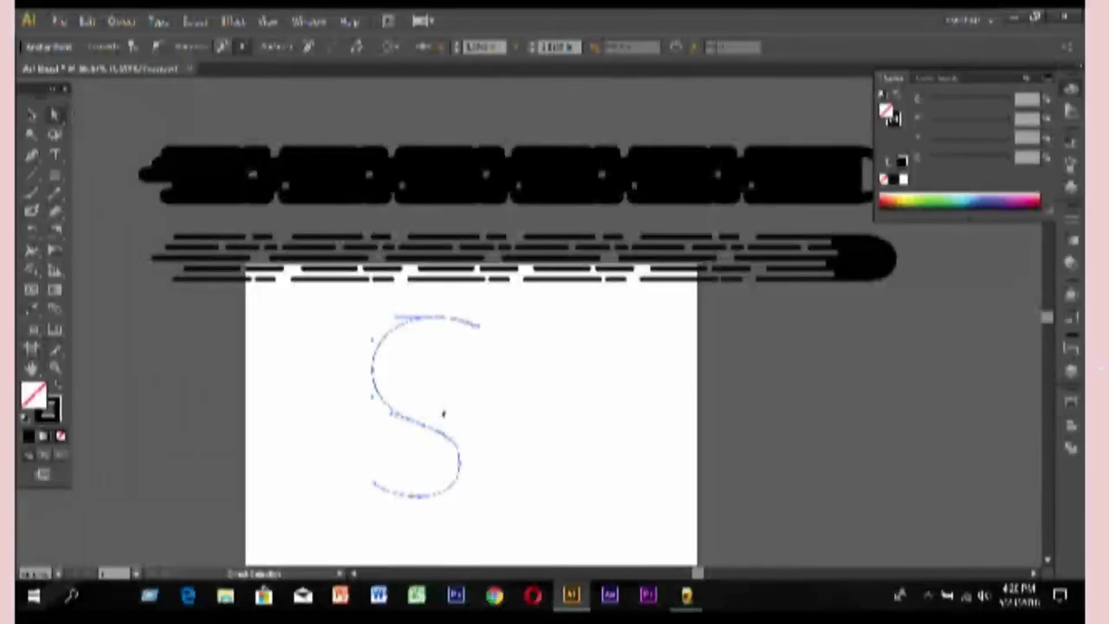
key("ctrl+shift+z")
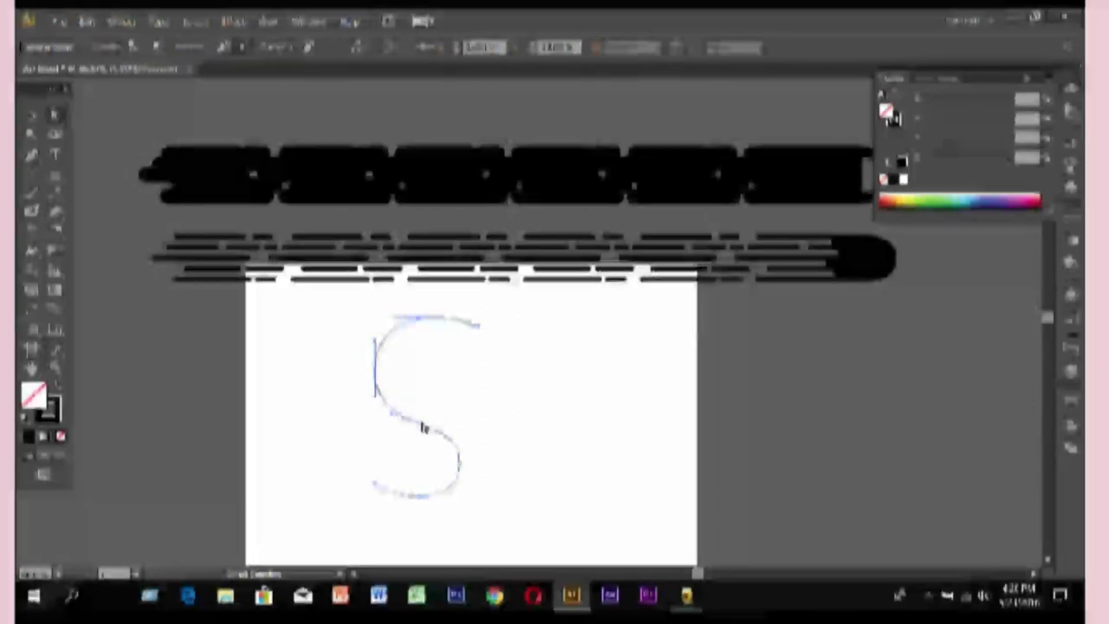
Nudge the S's top endpoint down so its top end hooks slightly lower.
left_click(385, 490)
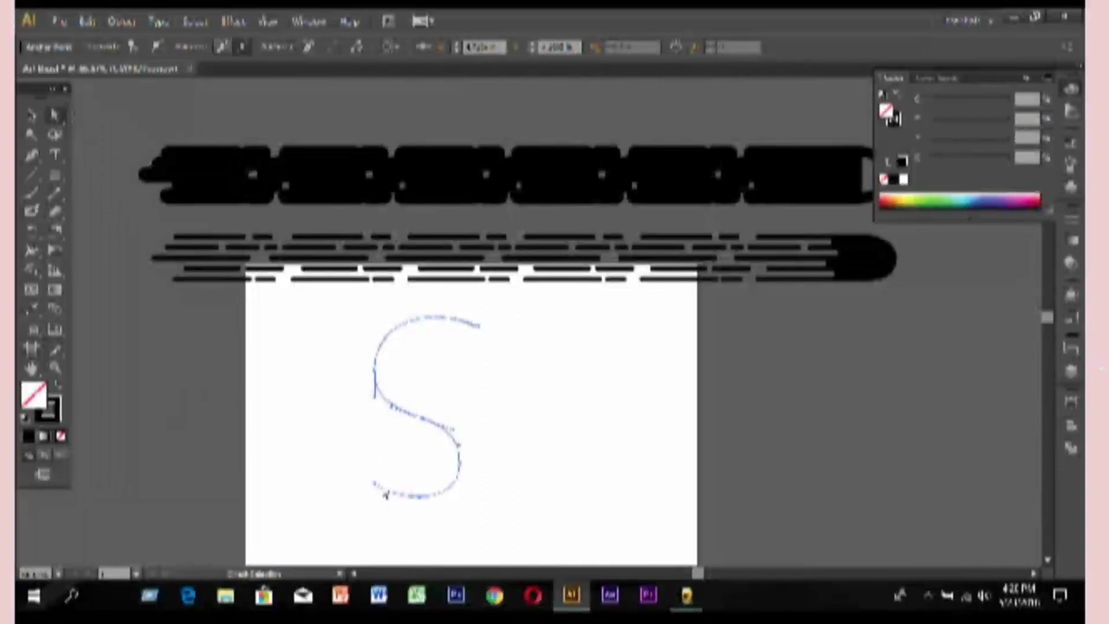
left_click(438, 426)
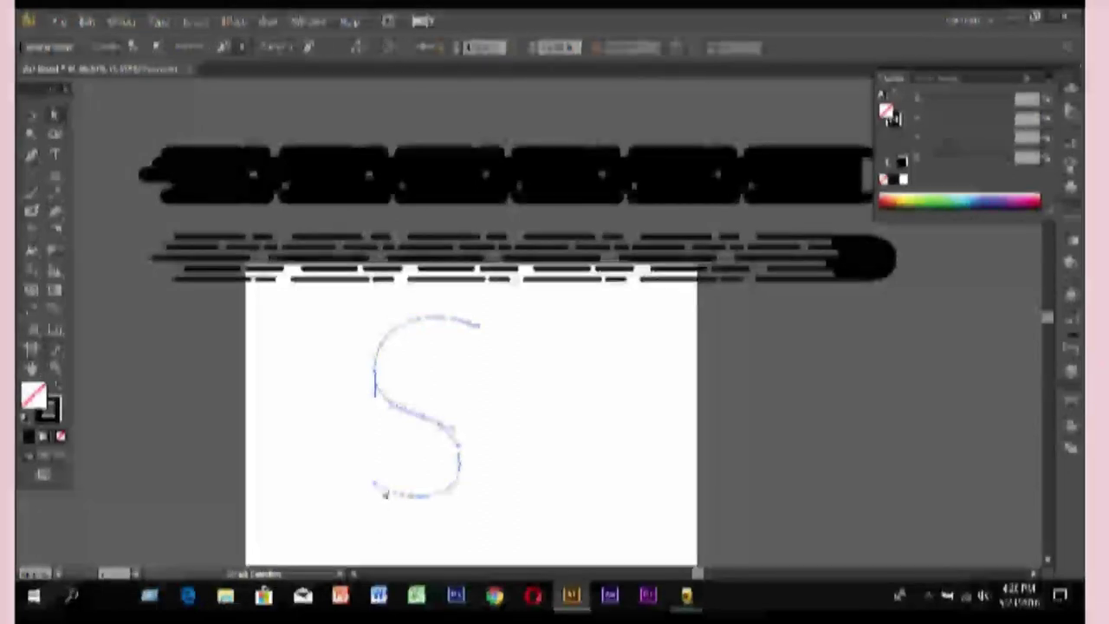
left_click(484, 330)
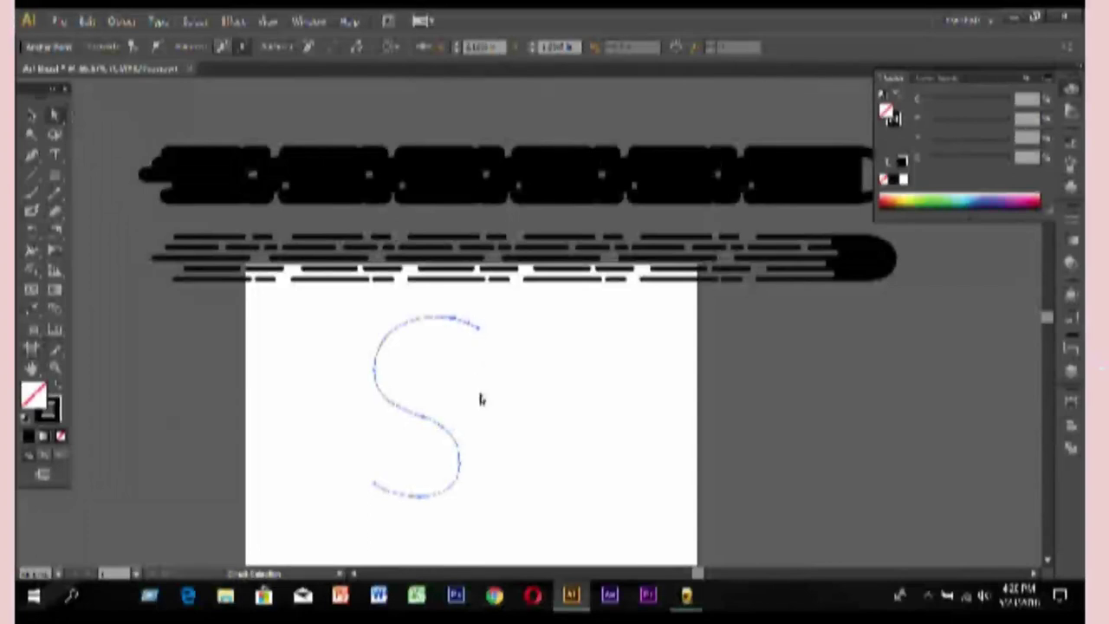
key("Down")
key("Down")
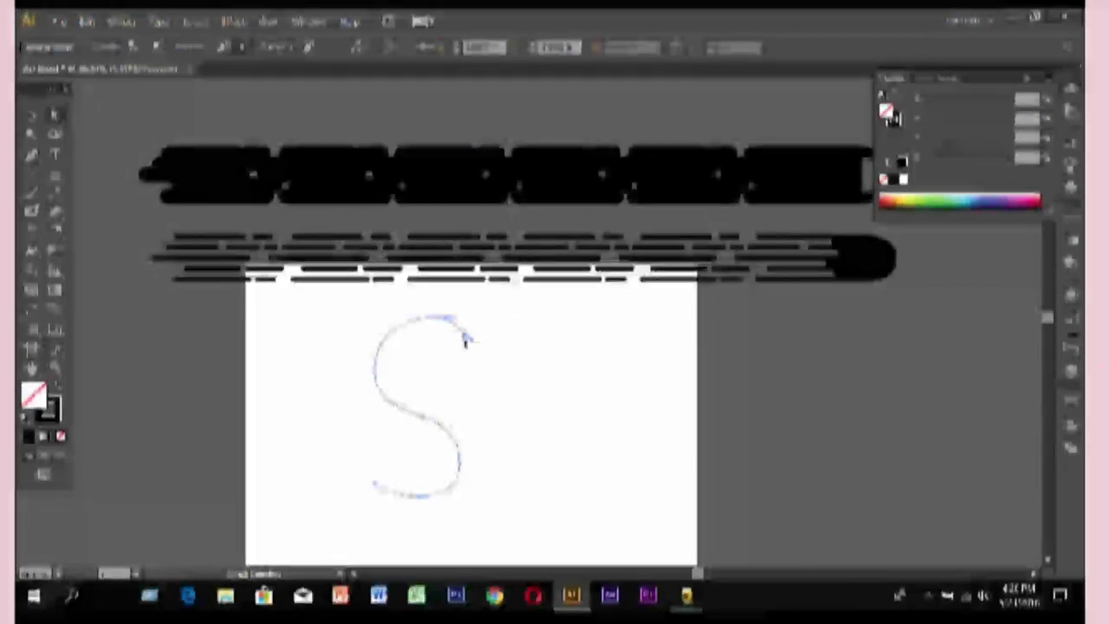
Remove the stray Pen point placed right of the S, then reselect the S's anchors.
left_click(32, 155)
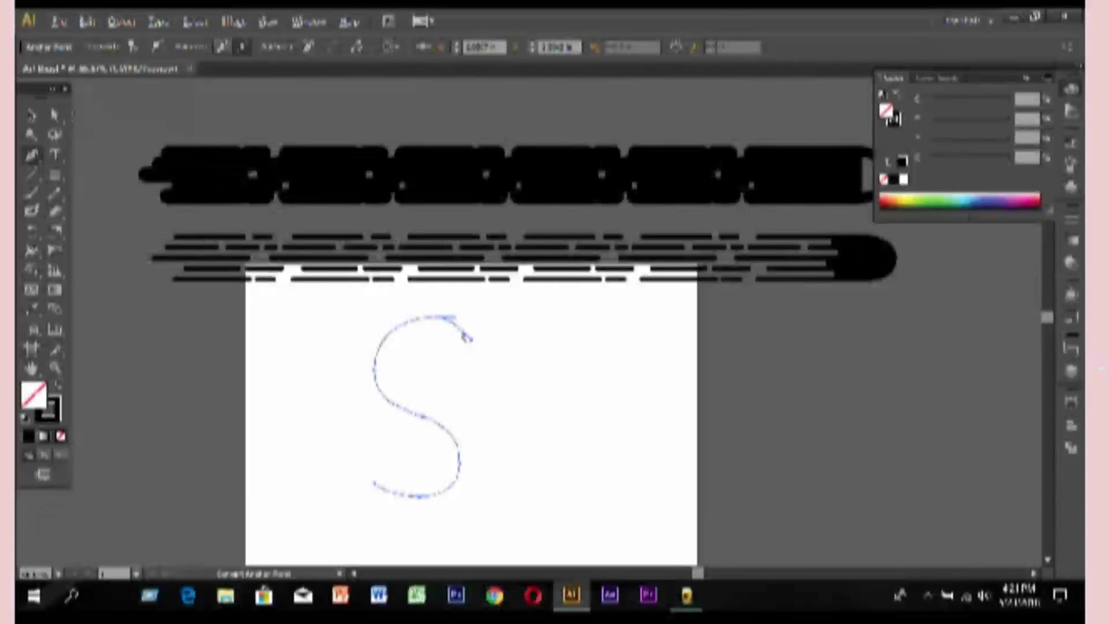
left_click(492, 365)
left_click_drag(494, 369, 487, 385)
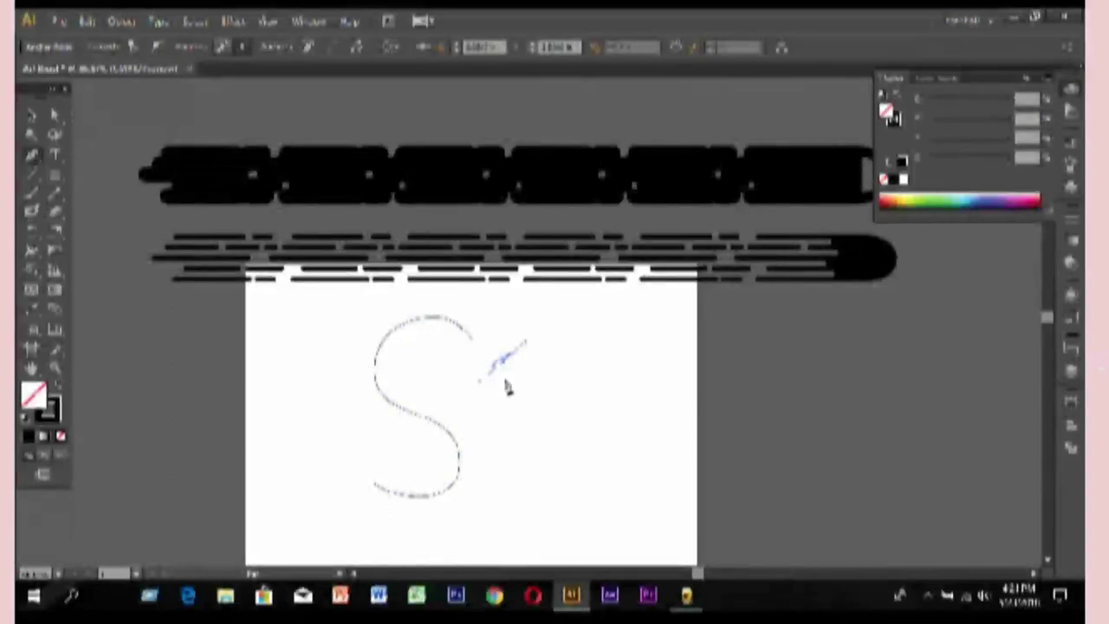
key("Escape")
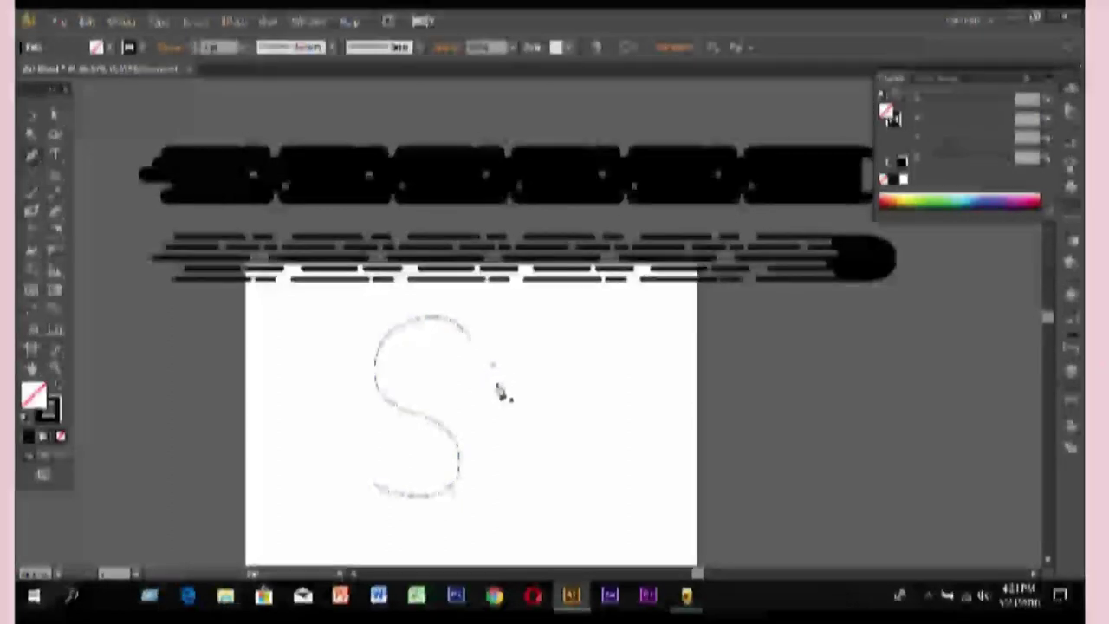
key("Delete")
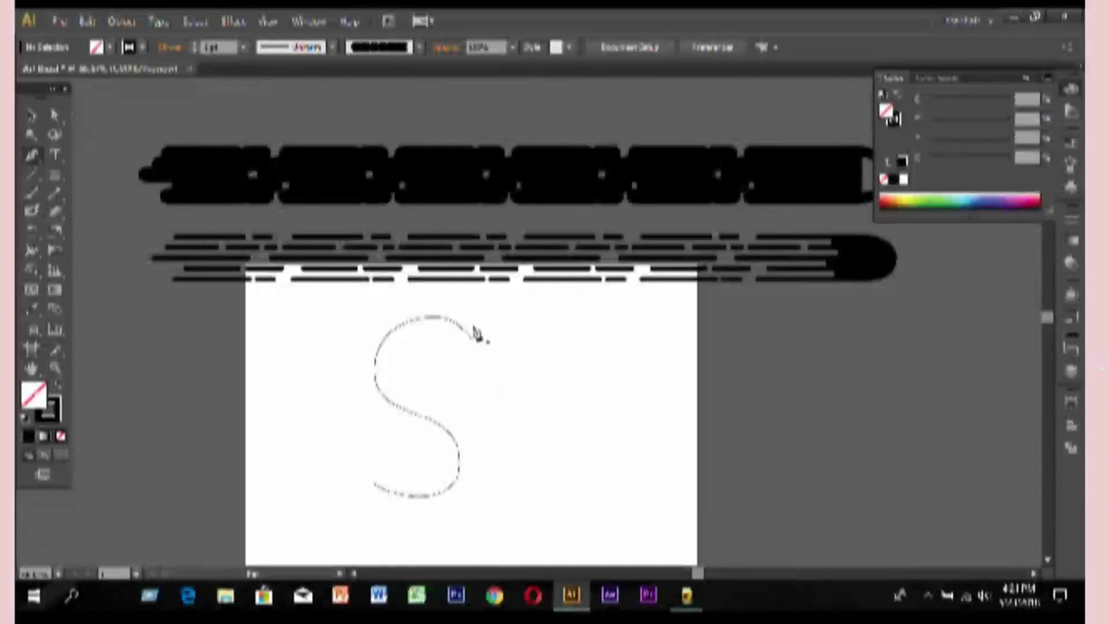
key("v")
key("a")
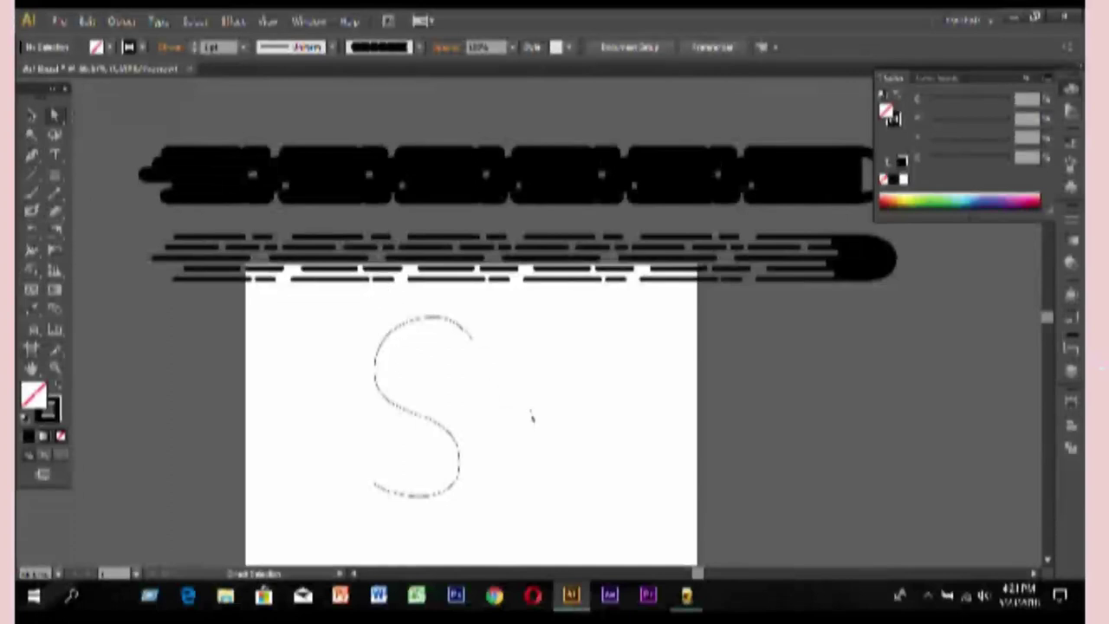
left_click_drag(491, 325, 346, 495)
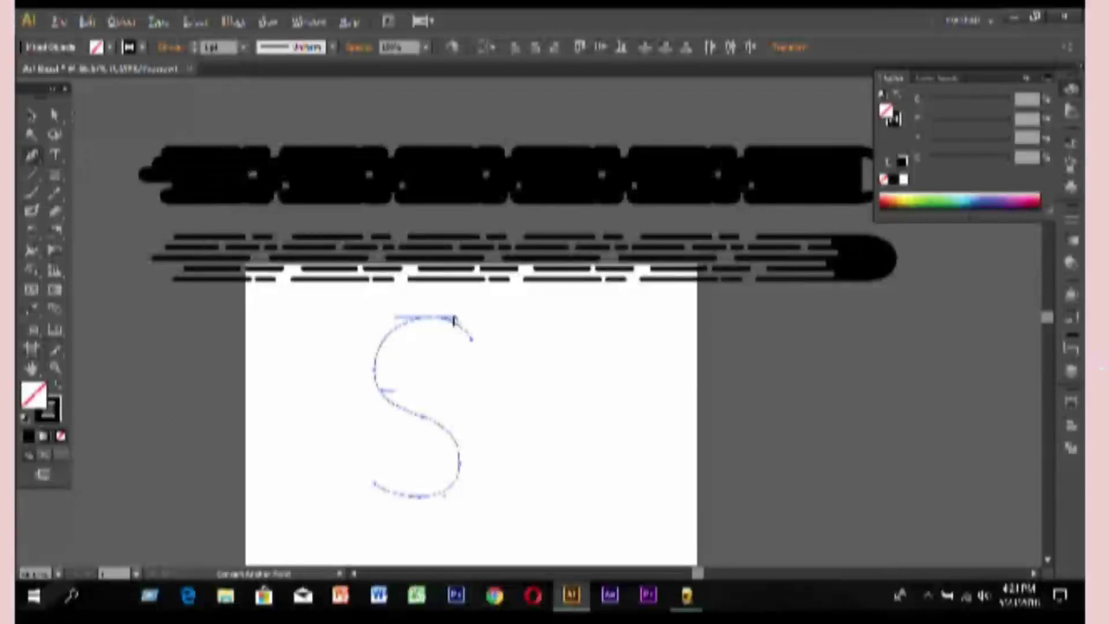
Try the add and delete anchor point tools on the S's middle segment.
left_click(452, 323)
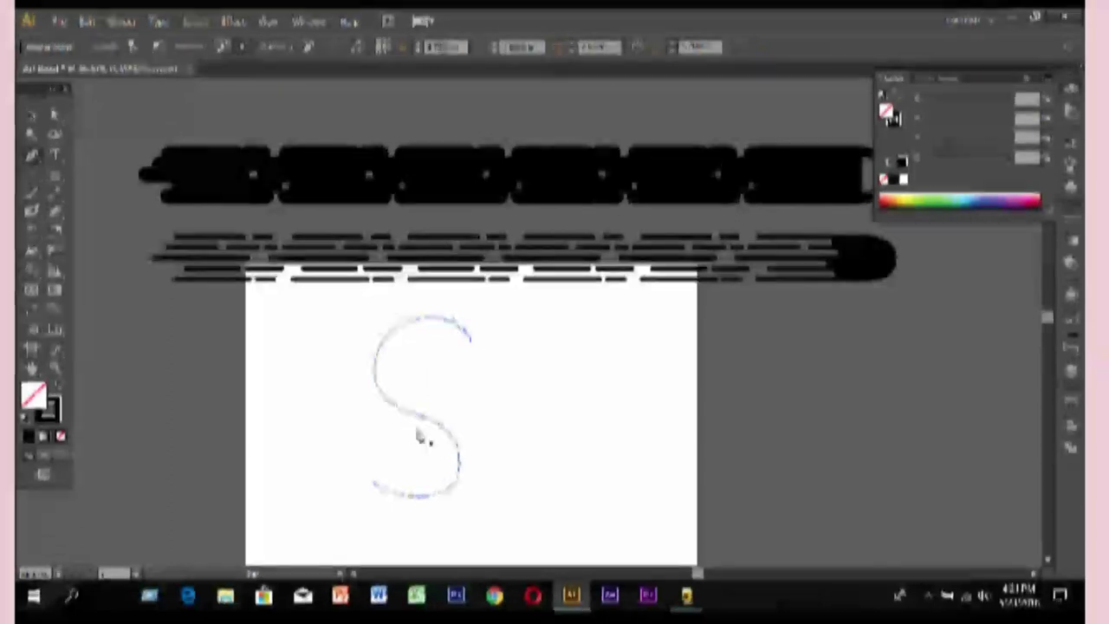
key("minus")
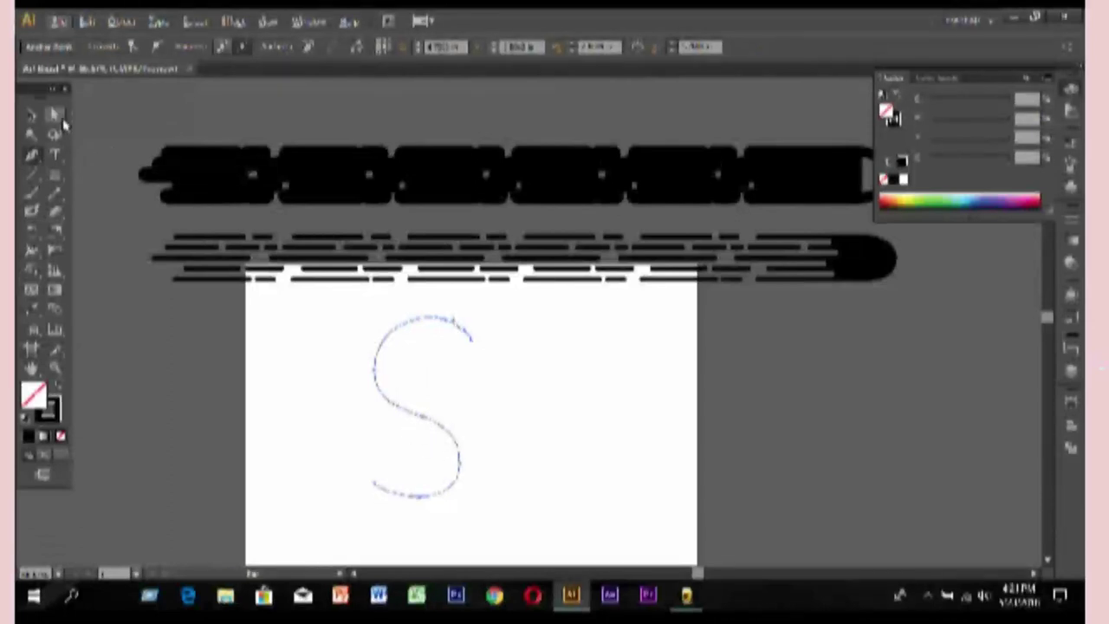
left_click(60, 121)
left_click(428, 423)
left_click(428, 423)
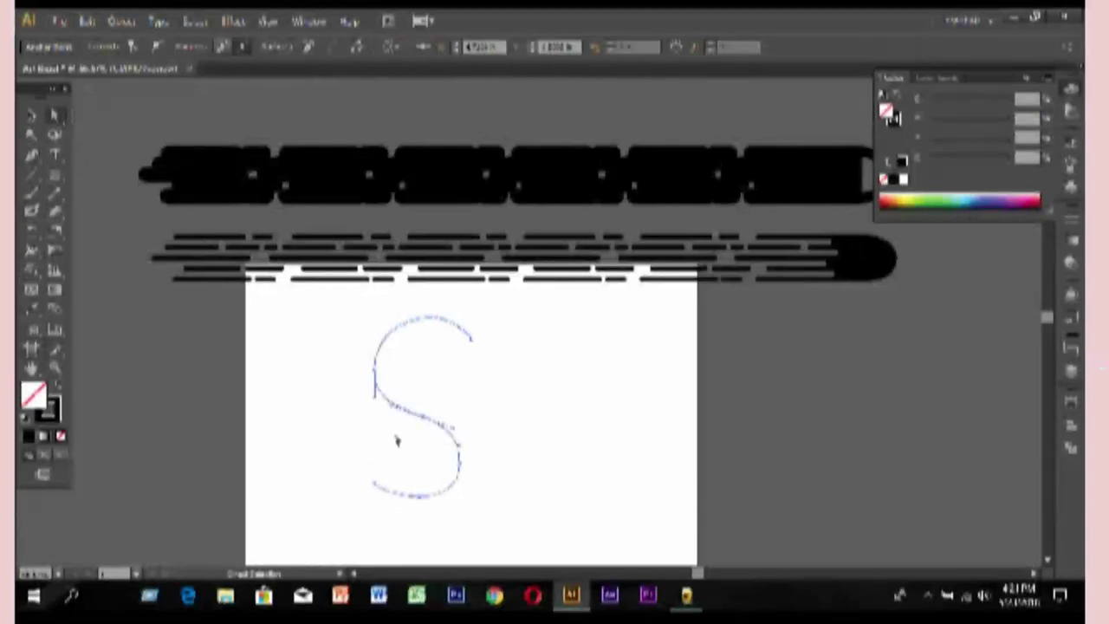
left_click(31, 154)
left_click(378, 405)
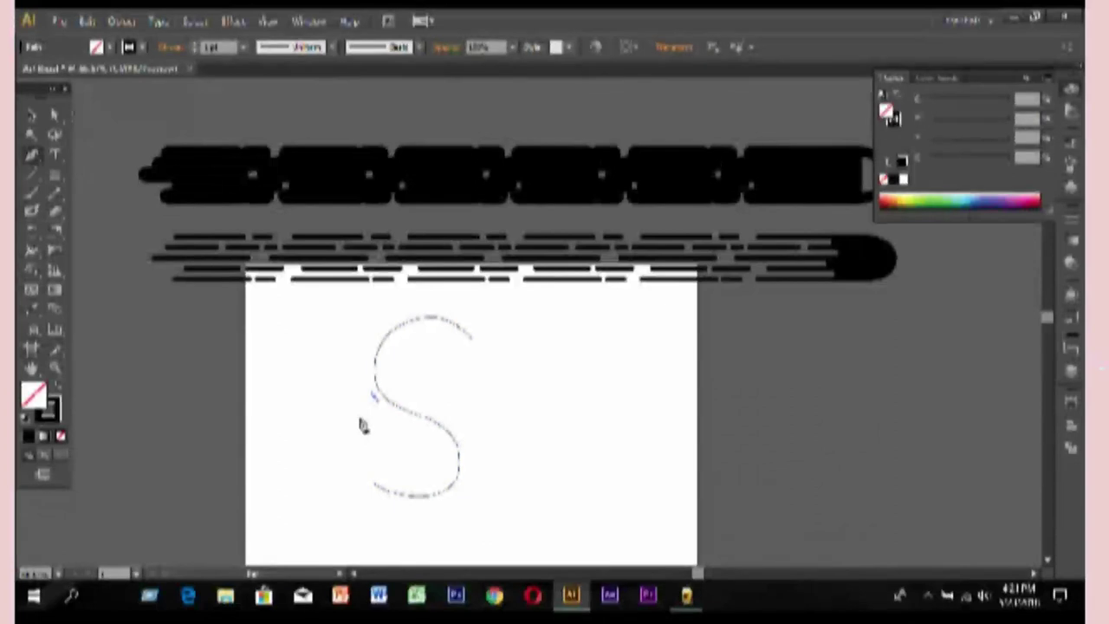
left_click(363, 424)
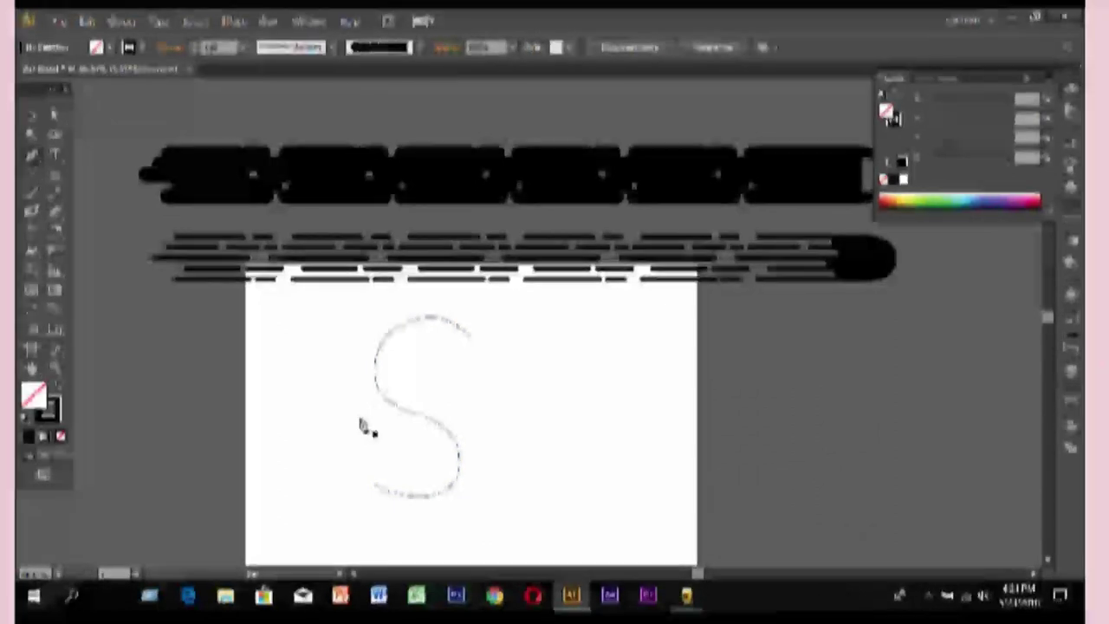
Marquee-select the whole S and drag it slightly to the right.
left_click(55, 115)
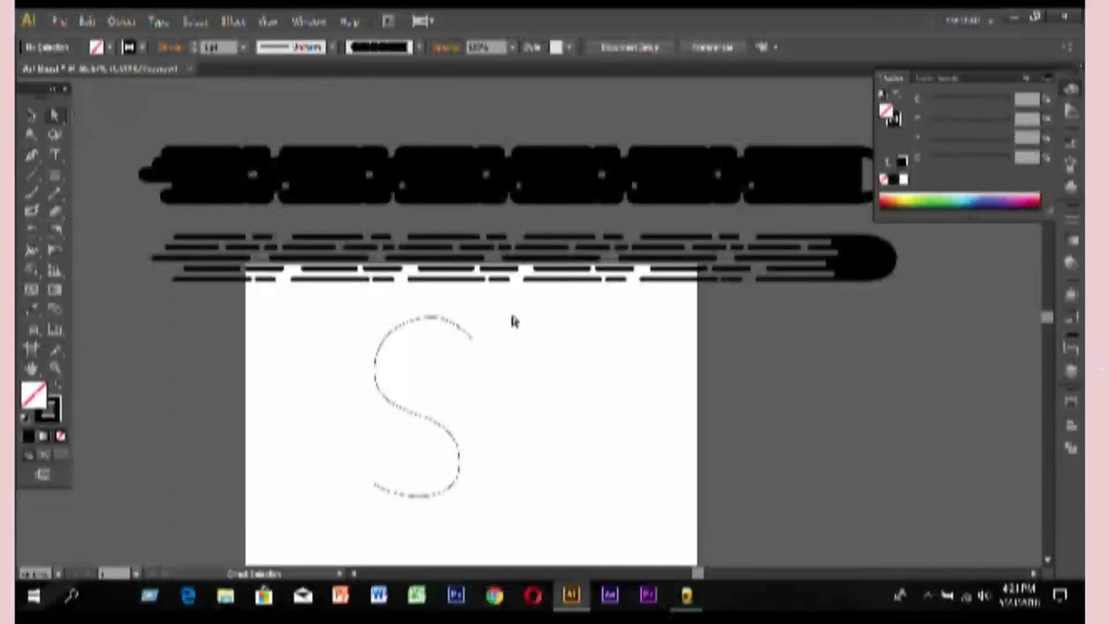
left_click_drag(432, 304, 292, 491)
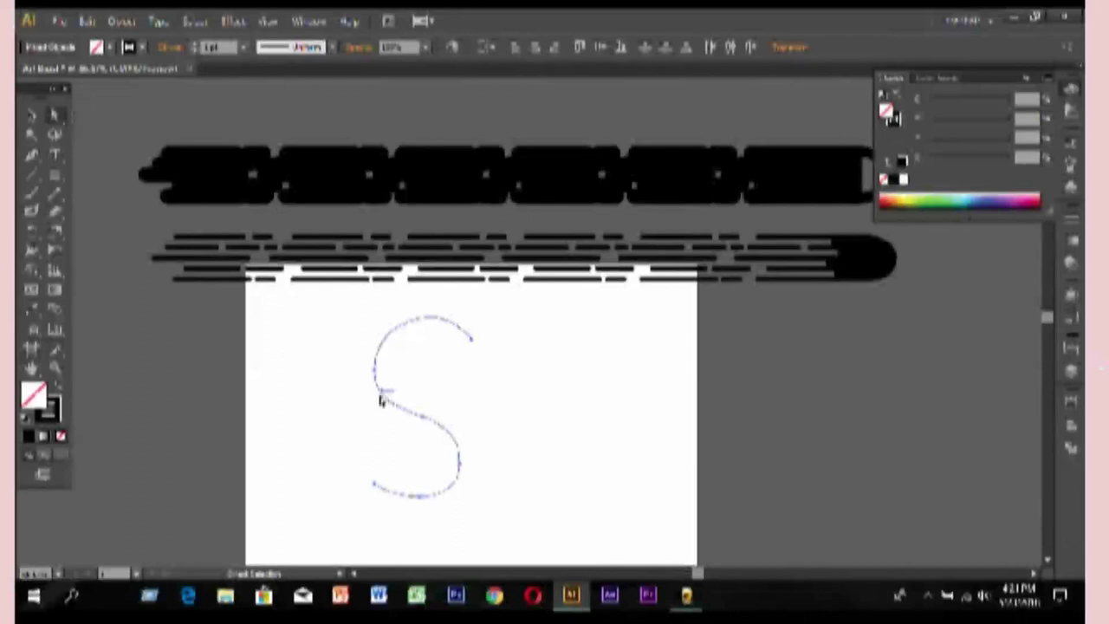
left_click_drag(389, 395, 396, 395)
left_click(31, 154)
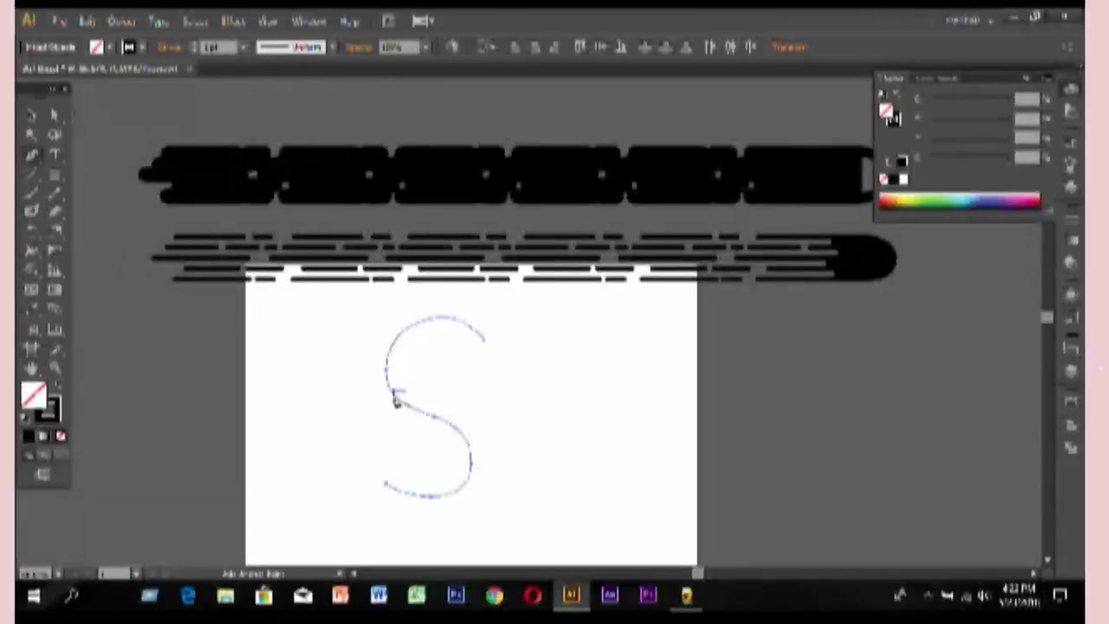
Select the S's left and top-right anchors and pull the left middle into a bend.
left_click(54, 115)
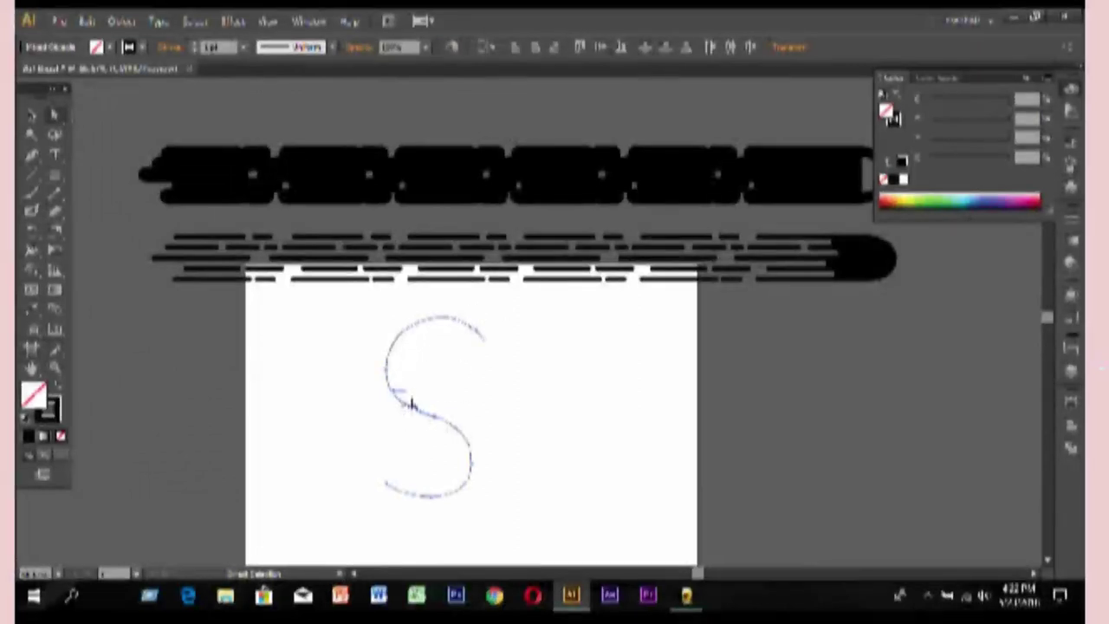
left_click(387, 378)
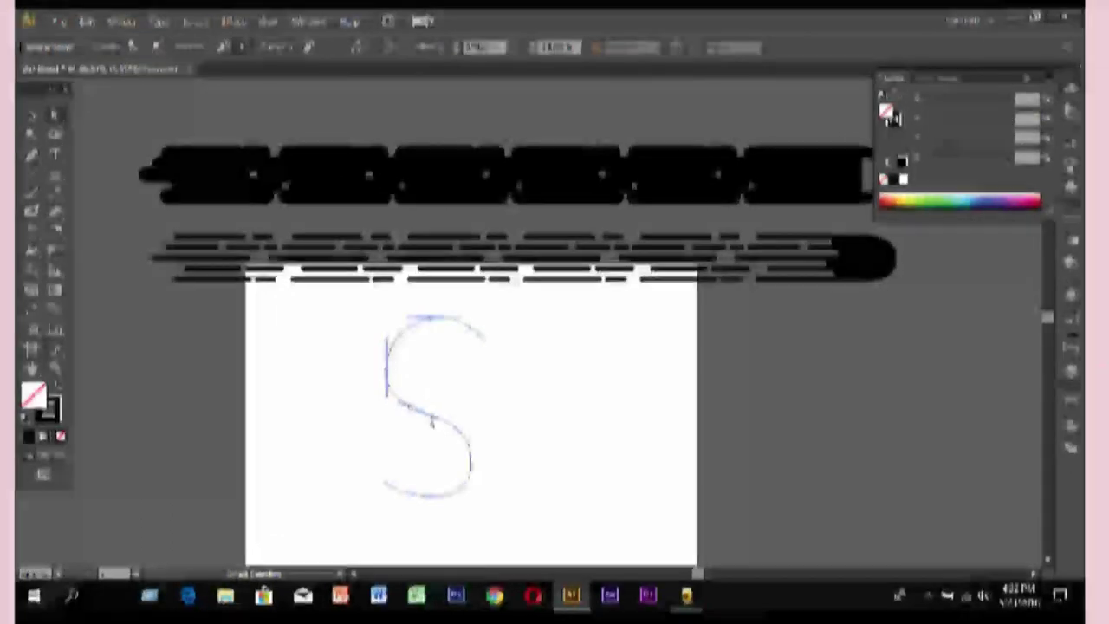
left_click(437, 423)
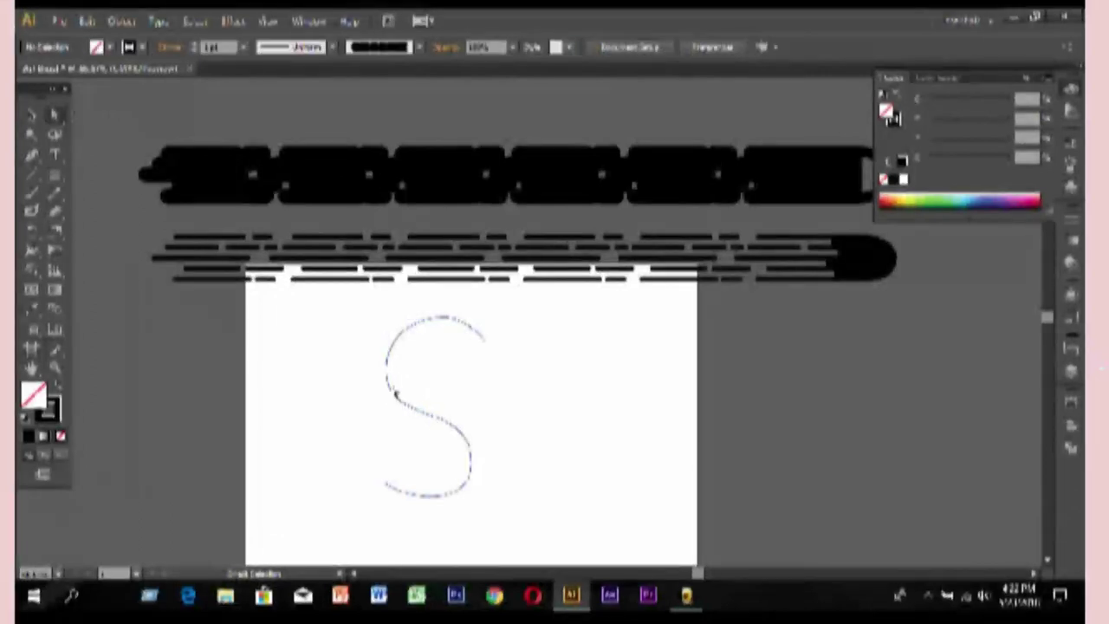
left_click(486, 345)
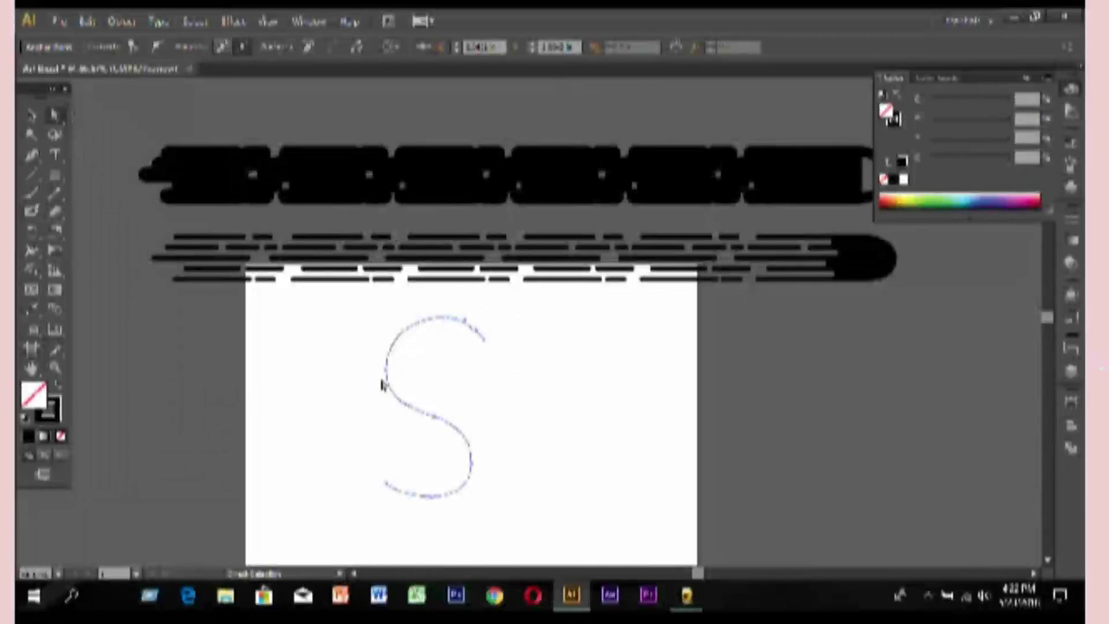
left_click(422, 398)
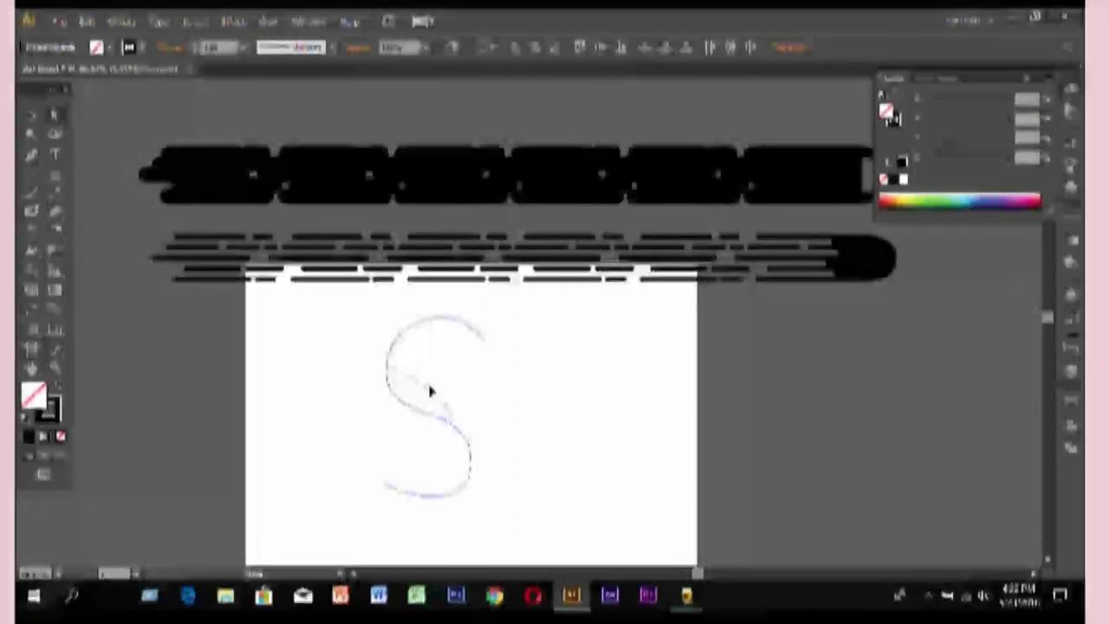
mouse_move(428, 389)
left_mouse_down()
mouse_move(329, 371)
mouse_move(318, 469)
left_mouse_up()
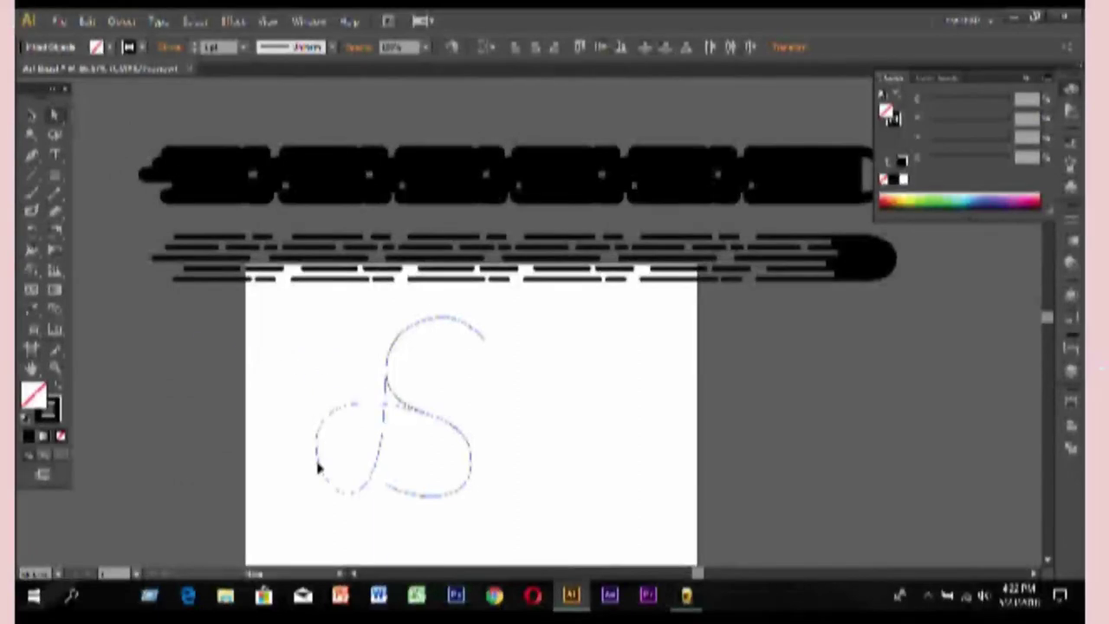
Undo the stray loop and reselect the original thin S path.
key("v")
key("ctrl+z")
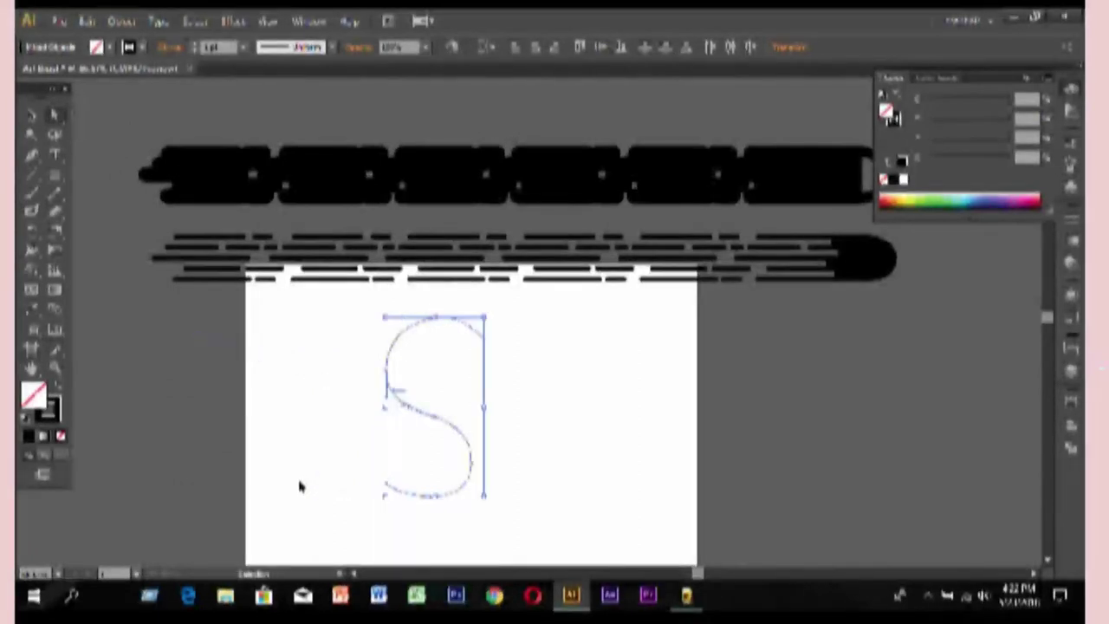
key("a")
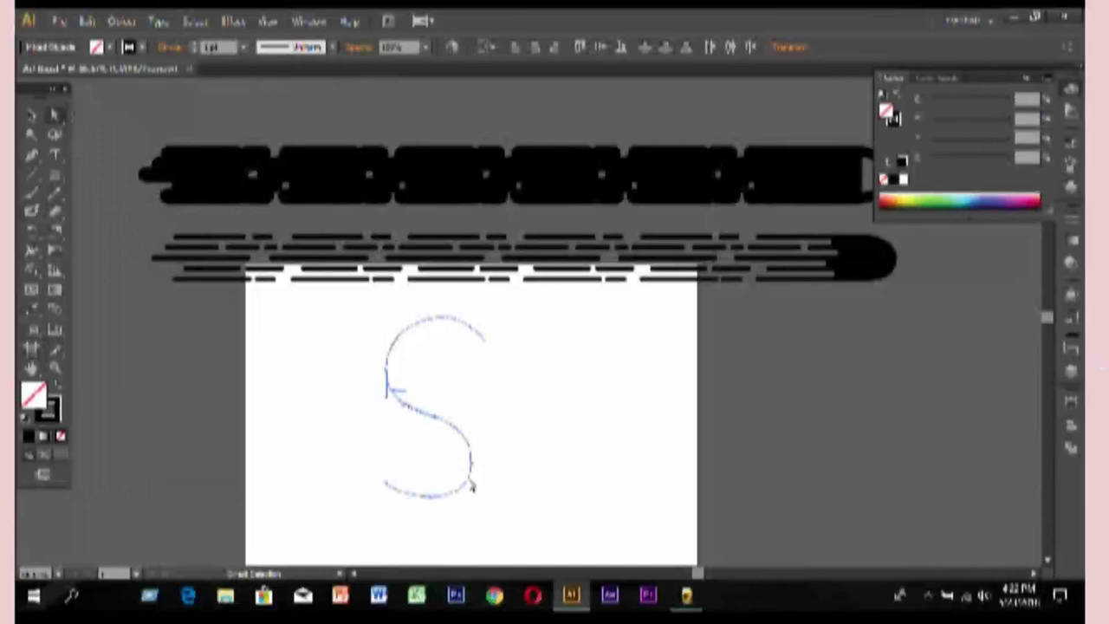
left_click(31, 114)
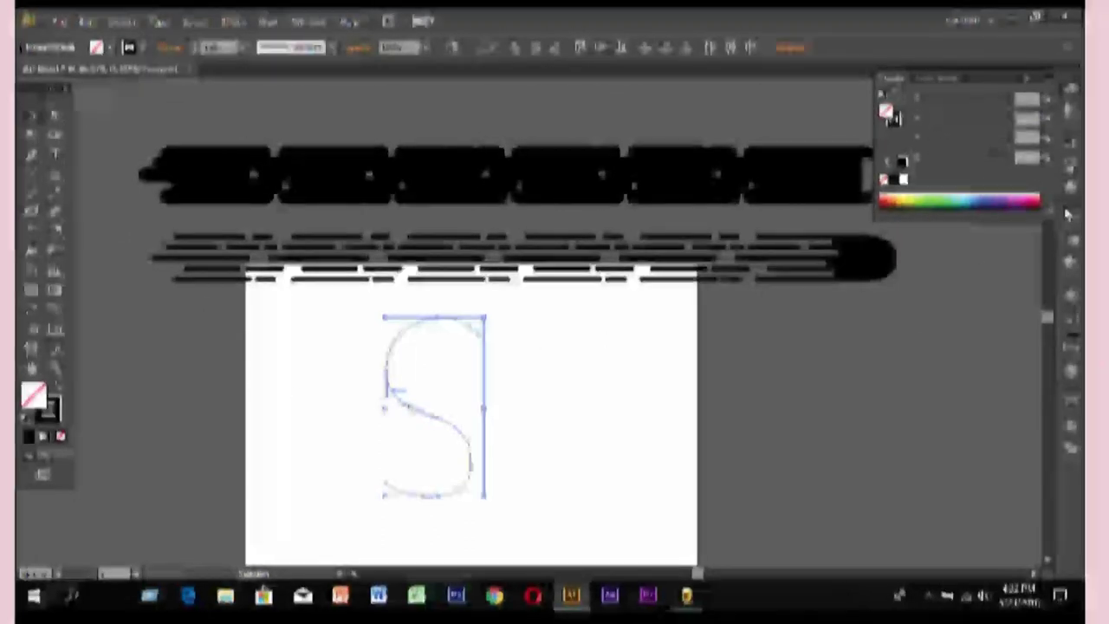
Apply the black dashed brush to the S and pick a much smaller stroke Weight.
left_click(1069, 164)
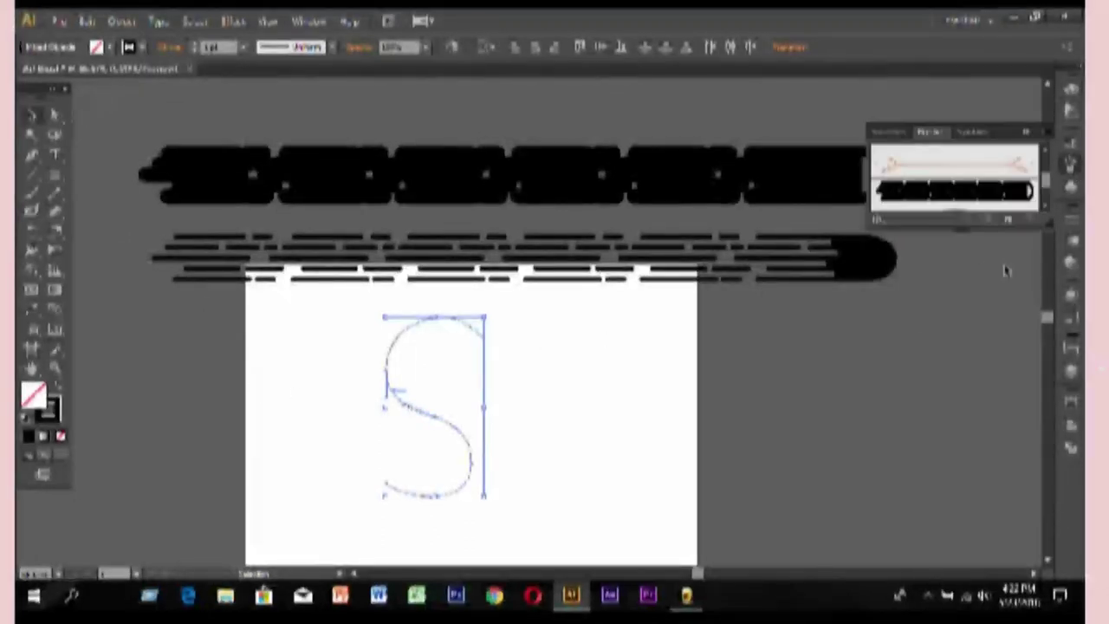
left_click(963, 186)
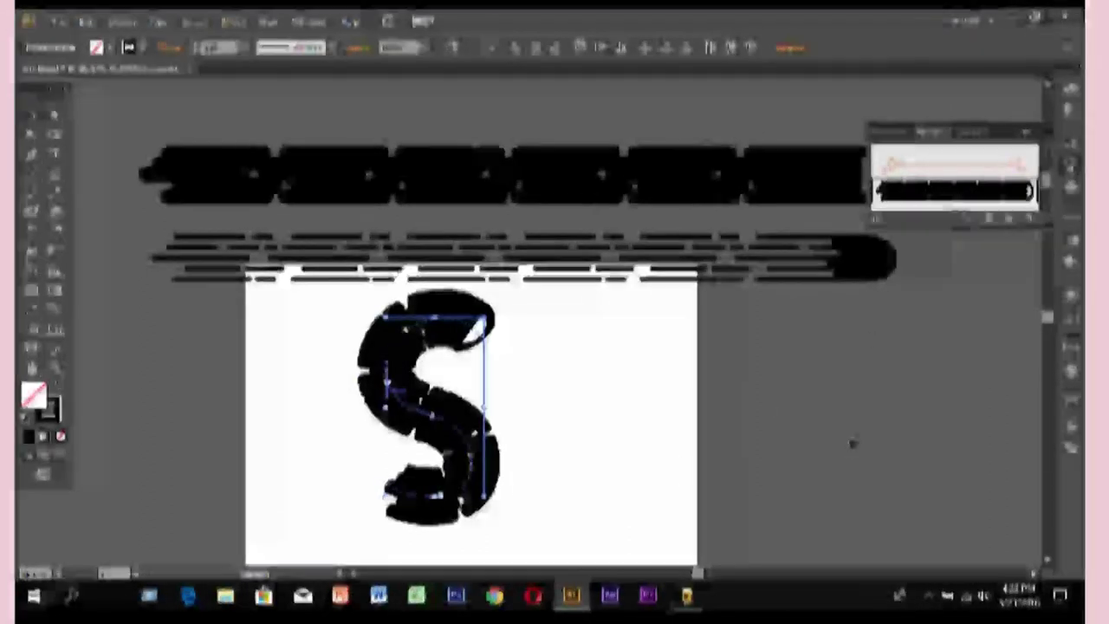
left_click(1068, 223)
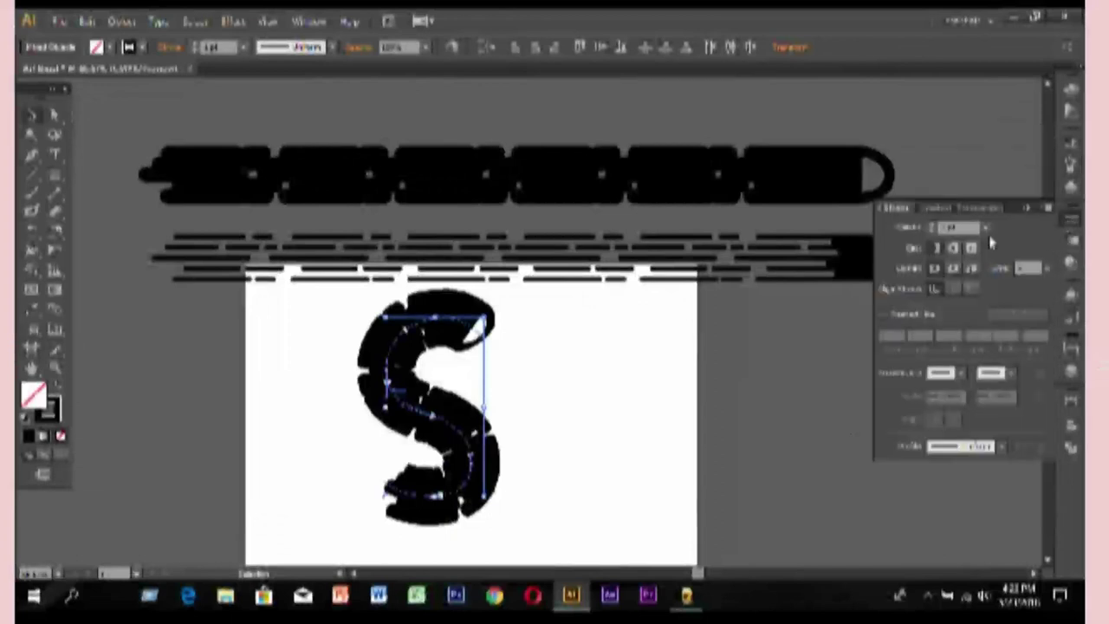
left_click(986, 230)
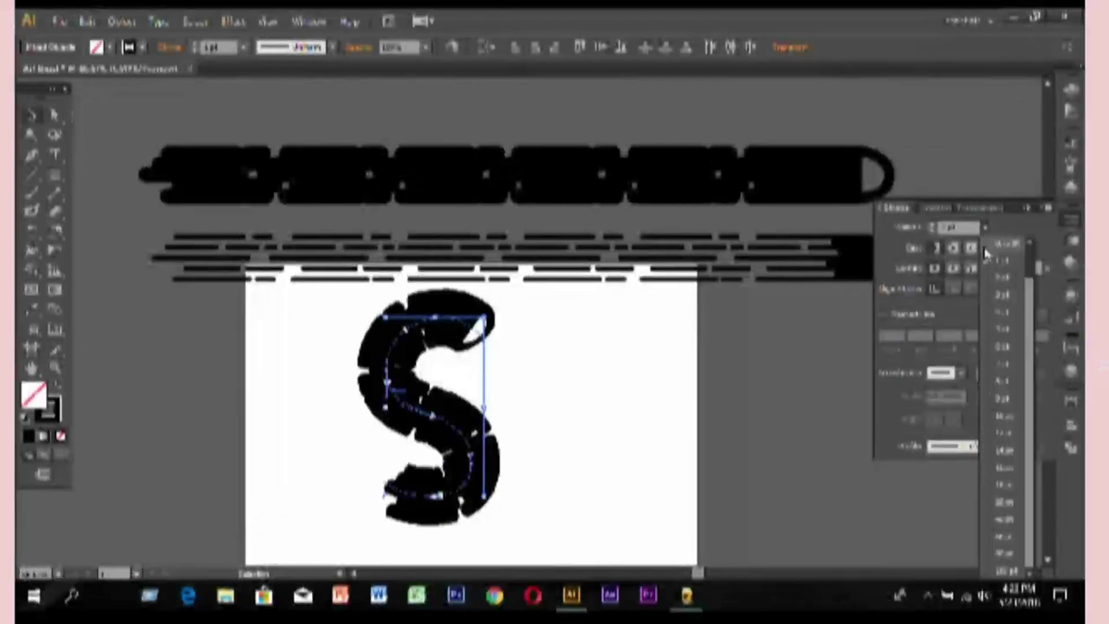
left_click(1002, 265)
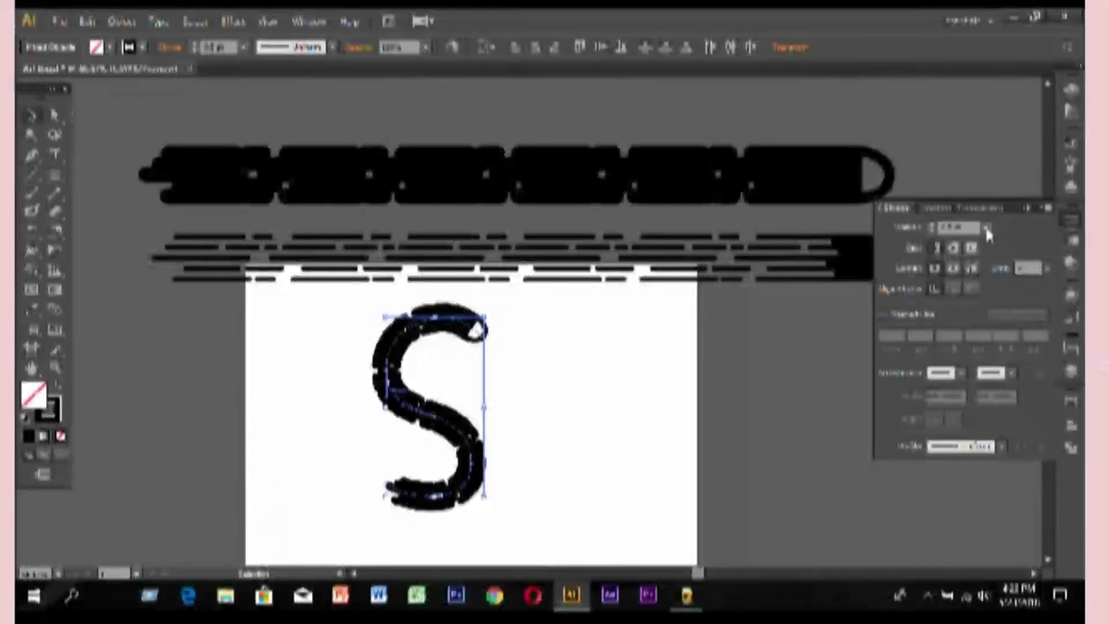
left_click(1029, 268)
left_click(998, 248)
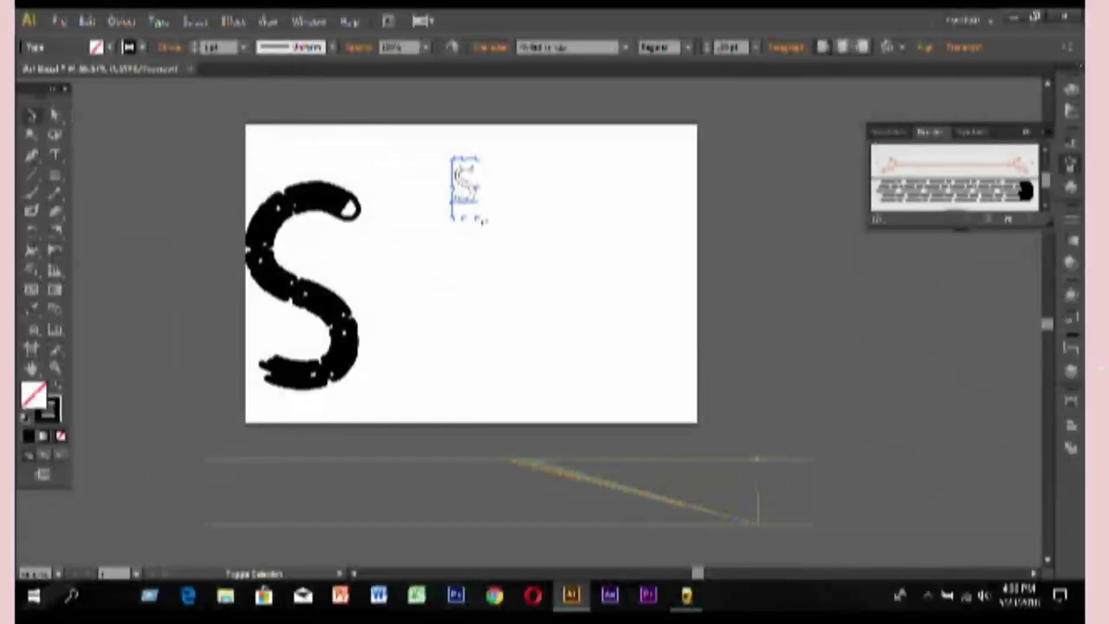
Scale the typed S letter up to match the brushed S, then reselect it.
left_click_drag(482, 224, 834, 403)
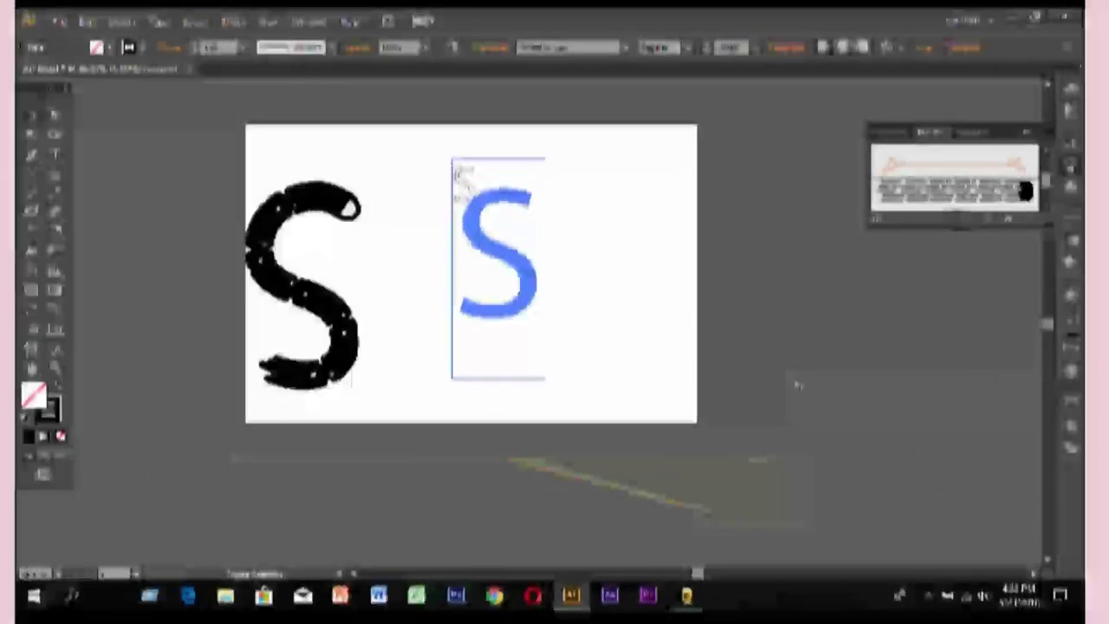
mouse_move(834, 402)
left_mouse_down()
mouse_move(568, 380)
mouse_move(708, 435)
left_mouse_up()
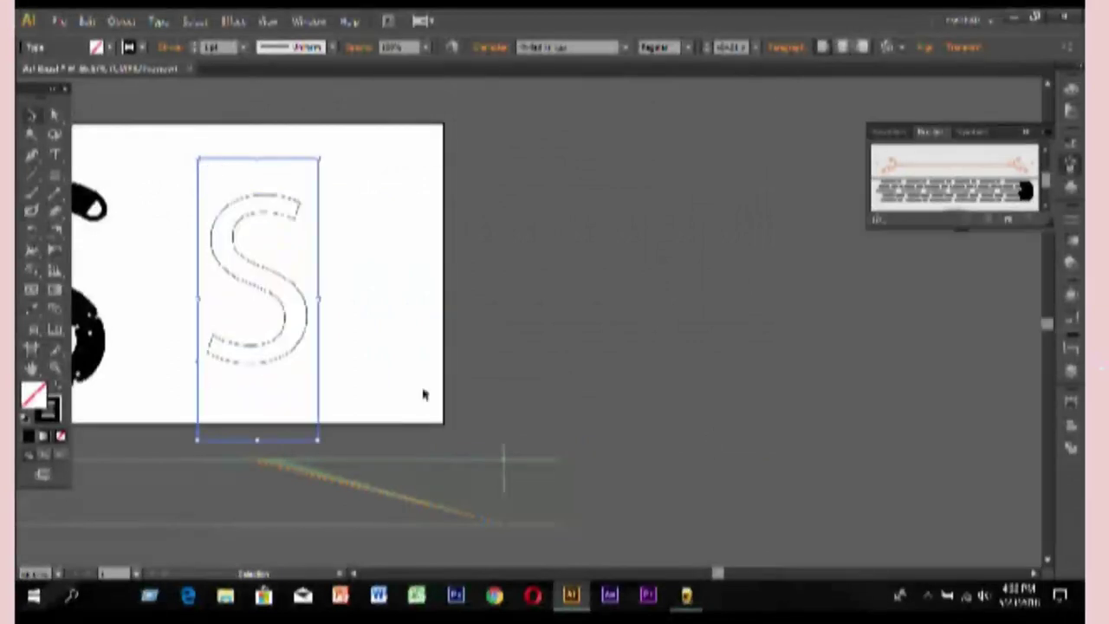
left_click(505, 407)
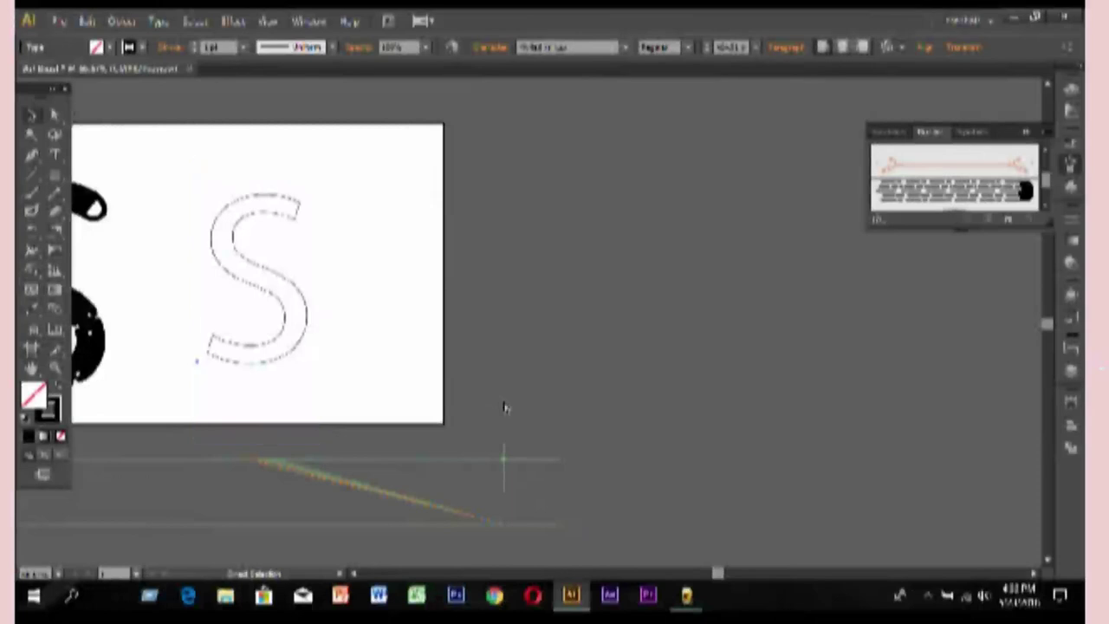
scroll(504, 407, "up", 3)
left_click_drag(200, 409, 881, 477)
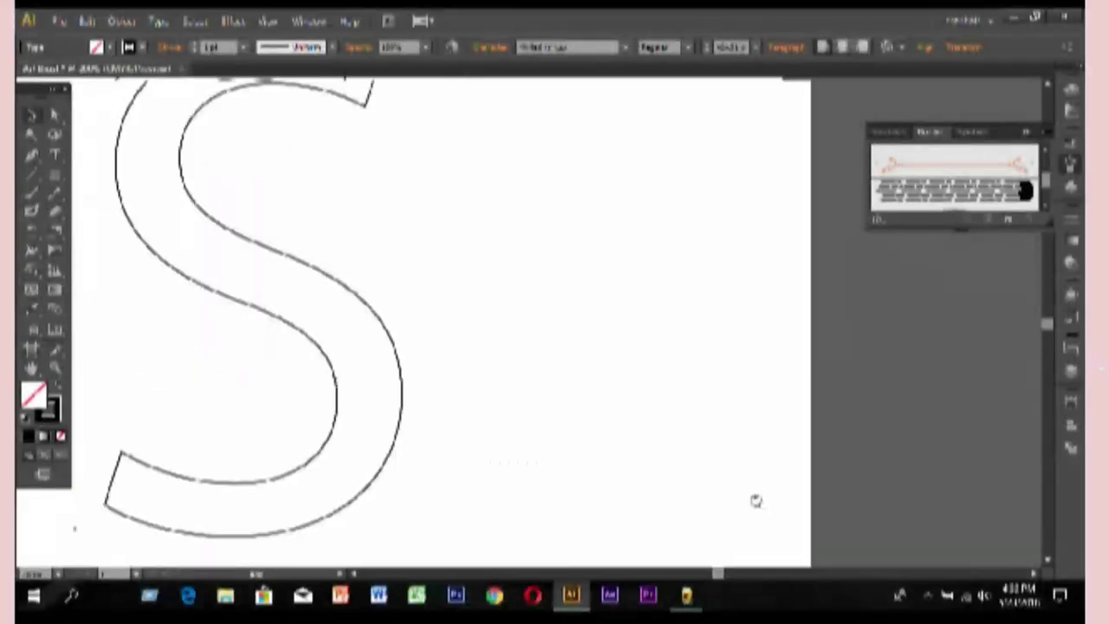
scroll(881, 477, "down", 2)
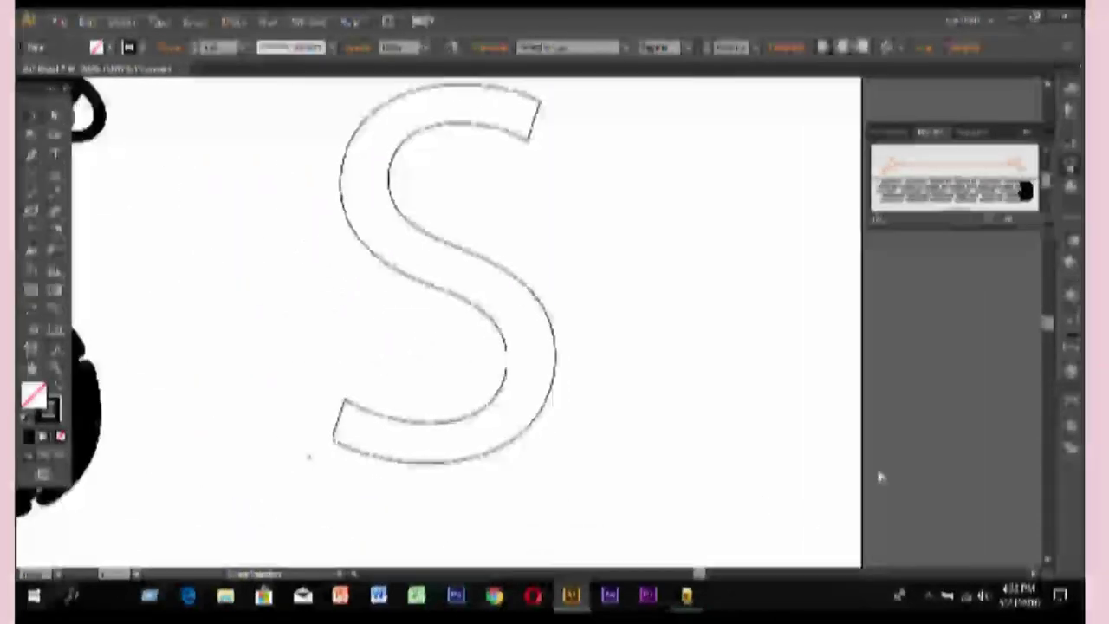
scroll(878, 470, "down", 2)
left_click(562, 400)
scroll(601, 372, "up", 1)
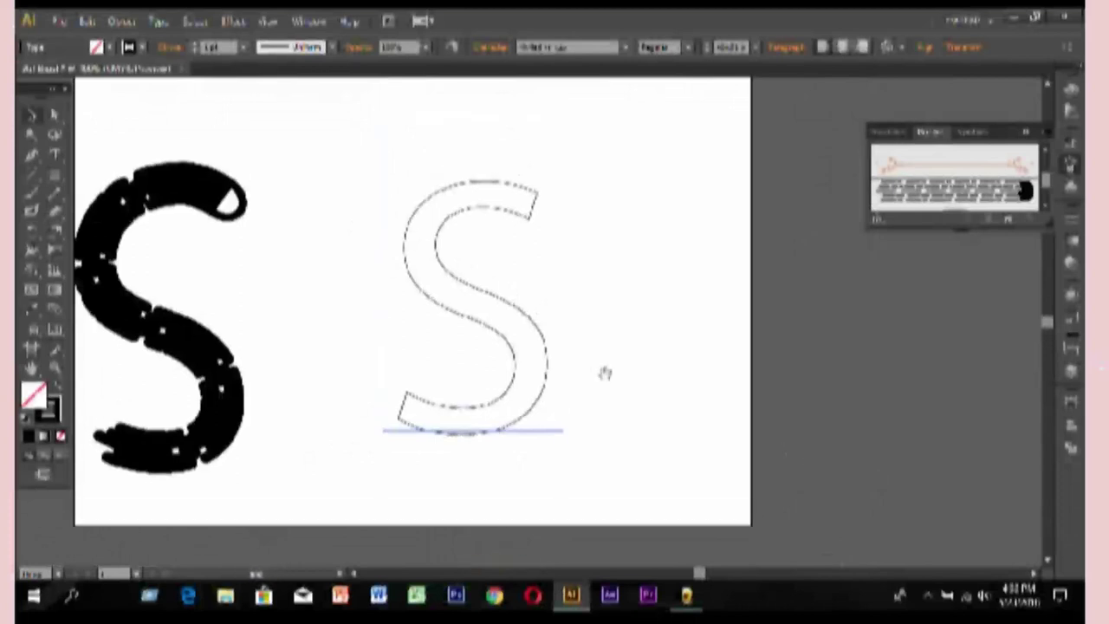
scroll(609, 376, "up", 1)
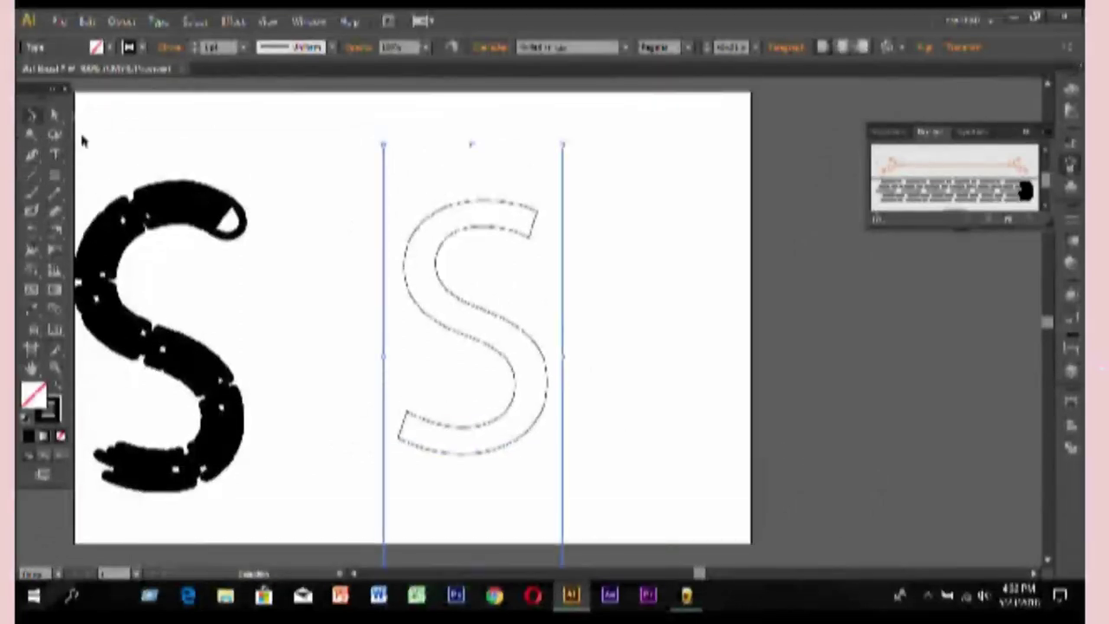
Marquee-select the outlined S letter with Direct Selection and drag it up and left.
left_click(54, 115)
left_click_drag(574, 181, 386, 493)
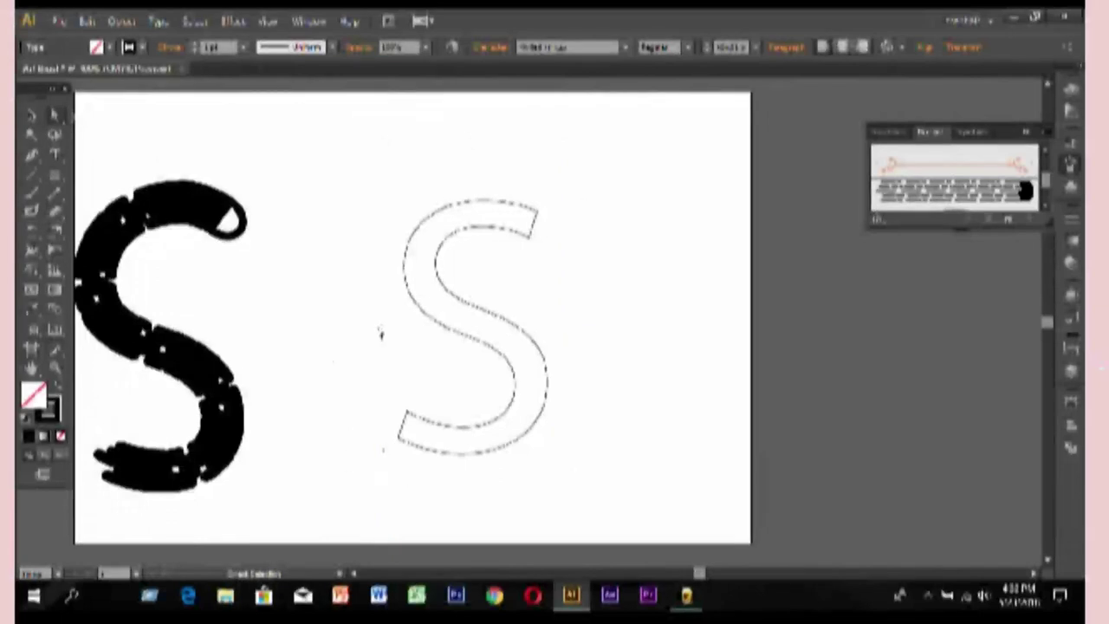
mouse_move(442, 248)
left_mouse_down()
mouse_move(493, 266)
mouse_move(378, 241)
left_mouse_up()
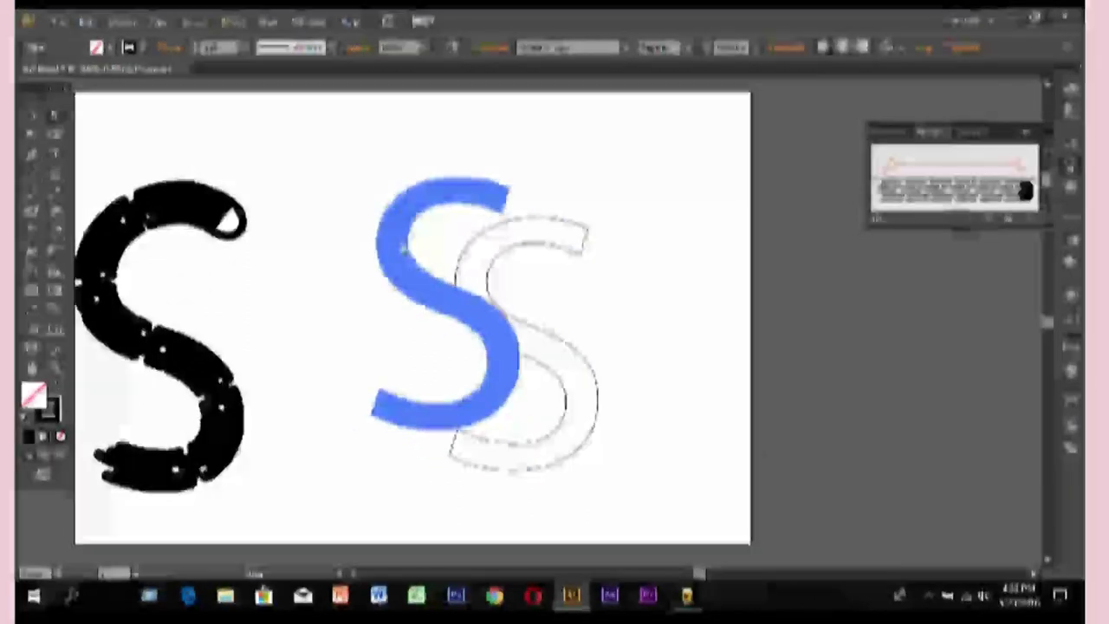
Convert the S letter to outlines with Create Outlines.
right_click(429, 288)
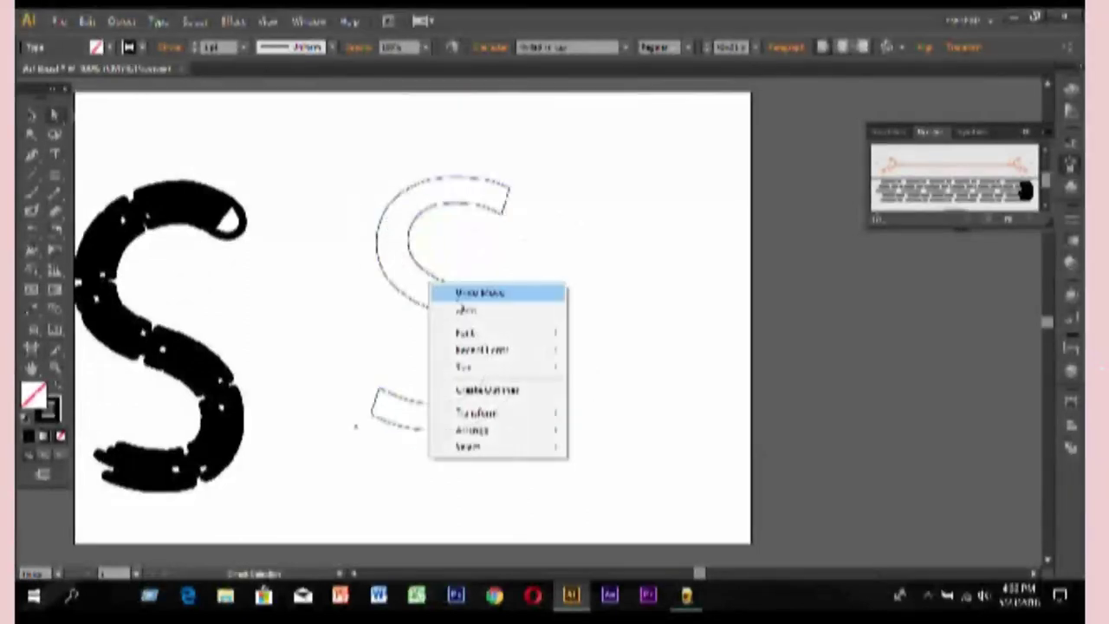
left_click(507, 390)
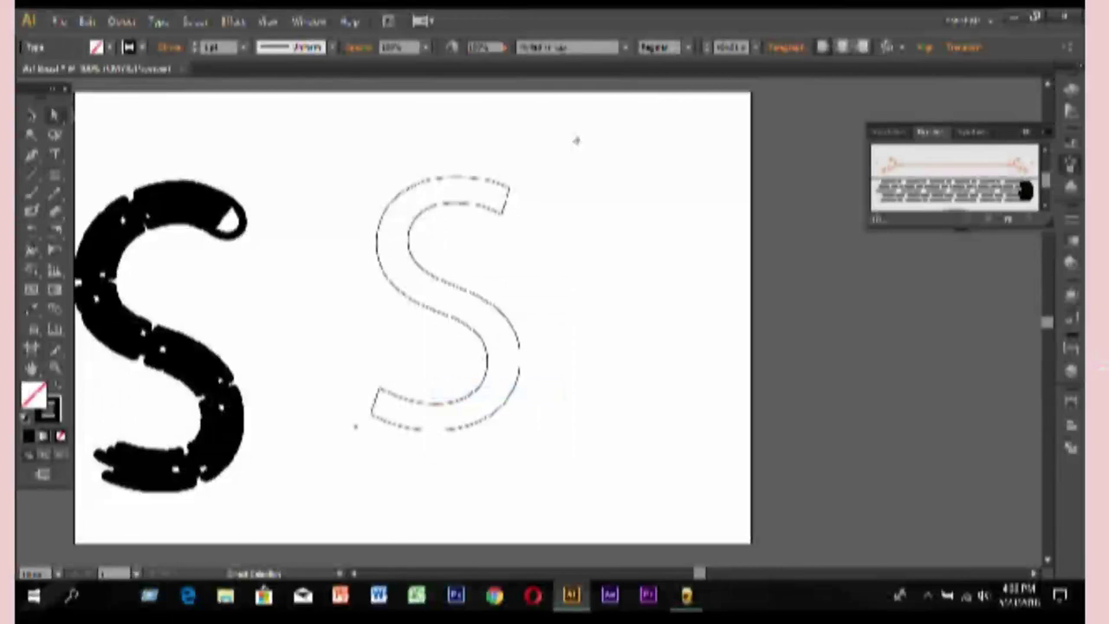
left_click_drag(372, 191, 398, 498)
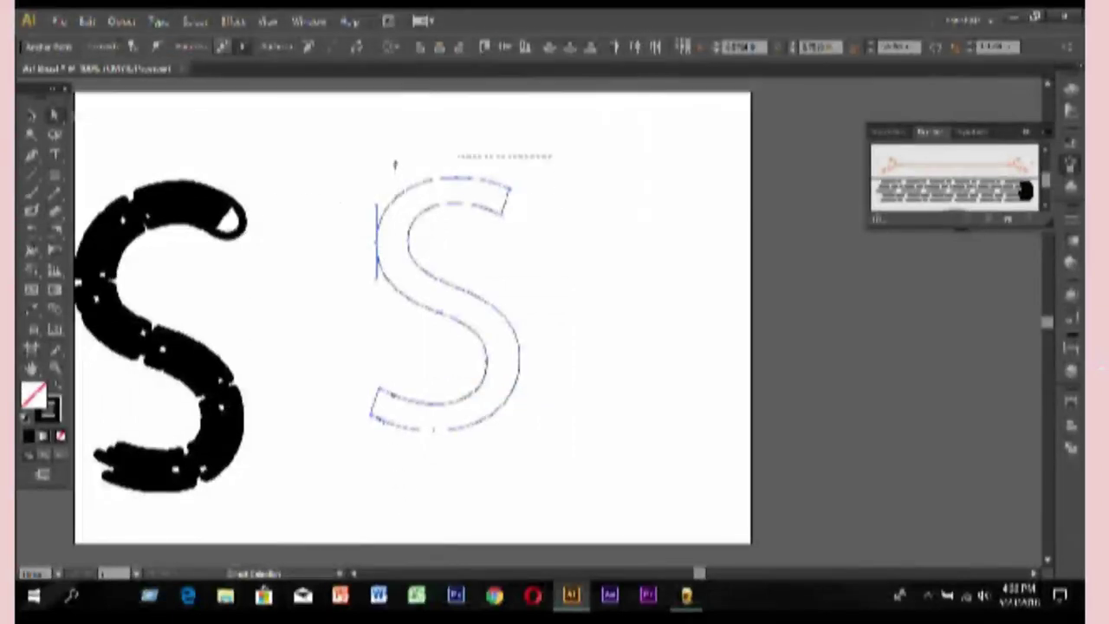
left_click(306, 483)
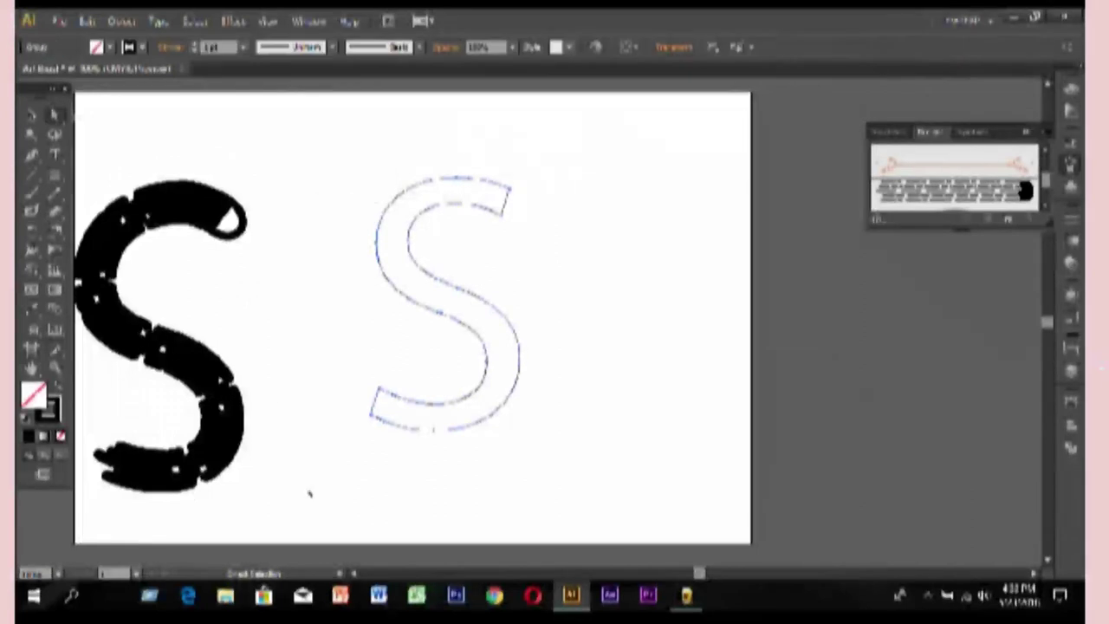
Cut away the S outline's top-right and bottom-left end caps.
left_click(32, 161)
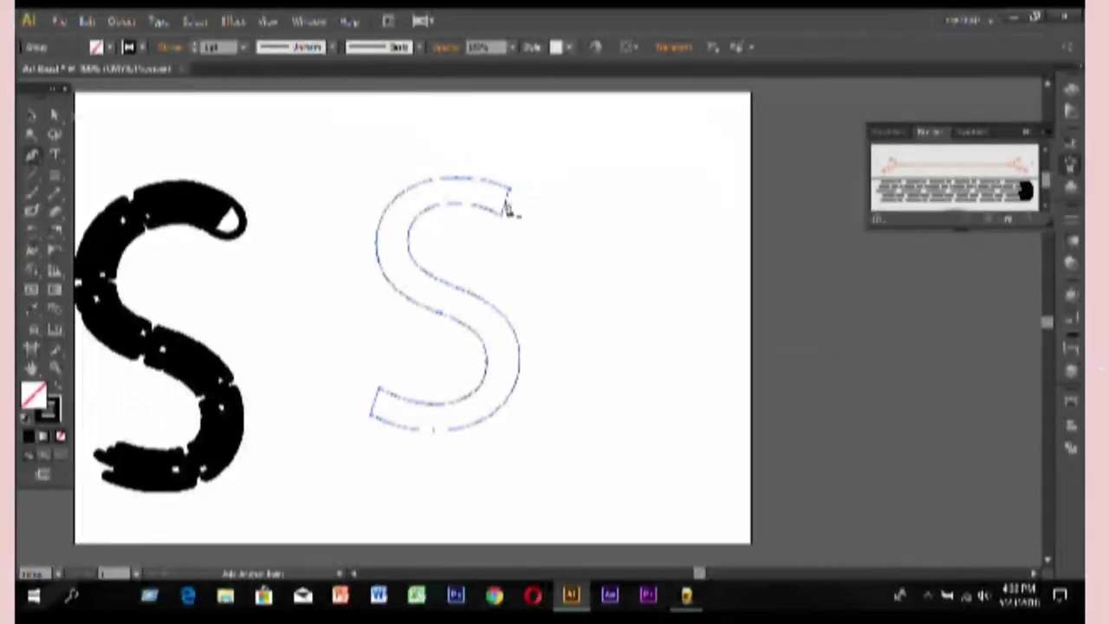
left_click(507, 208)
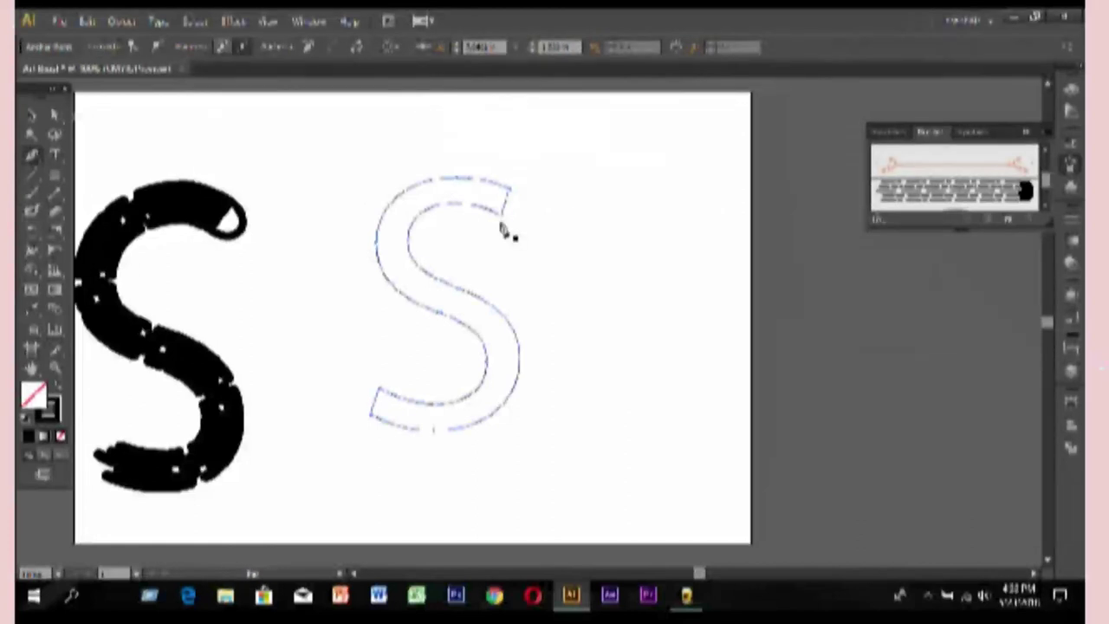
left_click(377, 411)
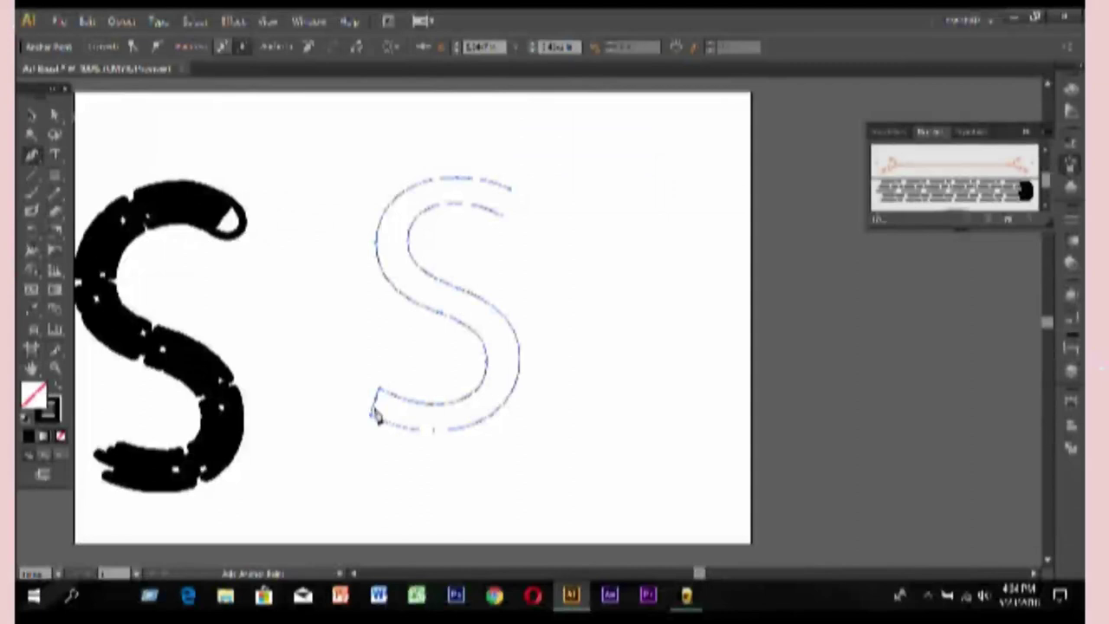
left_click(375, 414)
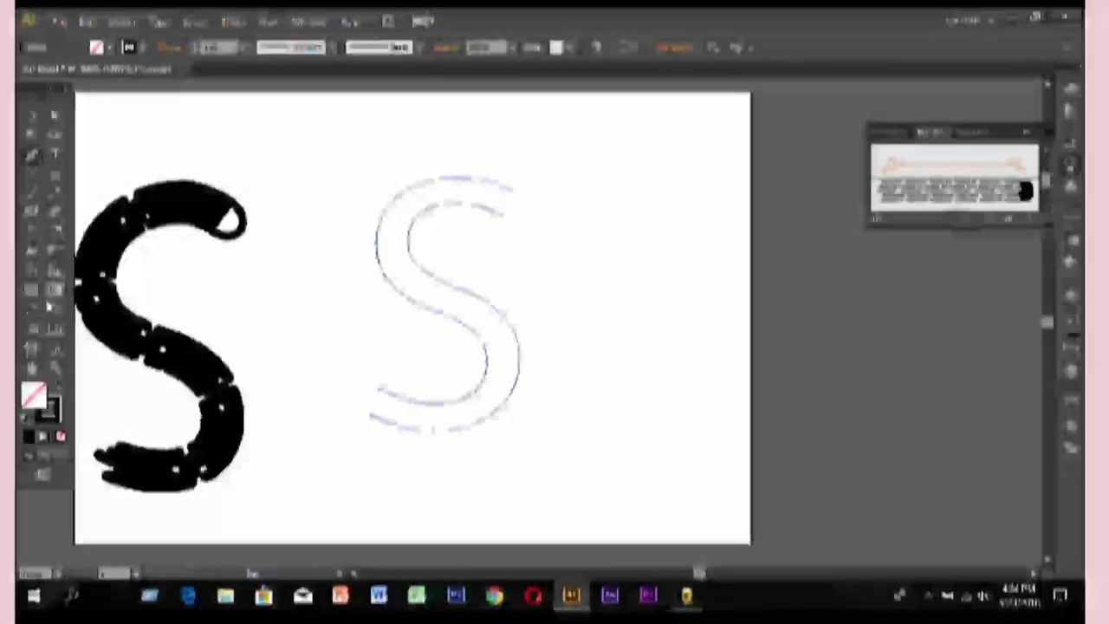
mouse_move(549, 152)
left_mouse_down()
mouse_move(311, 409)
mouse_move(304, 165)
left_mouse_up()
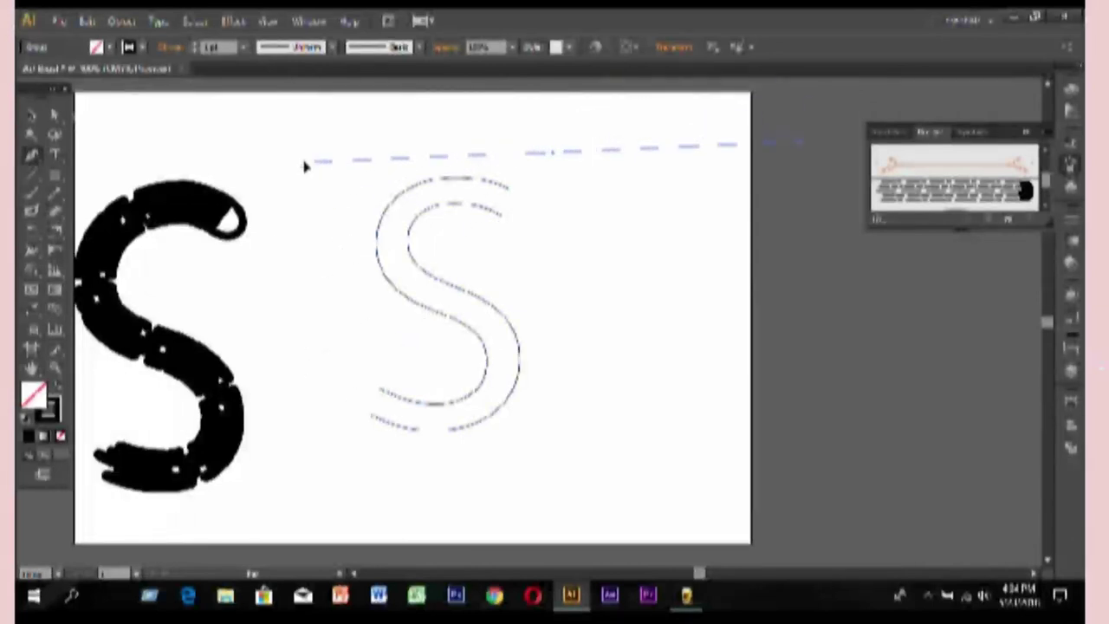
left_click(589, 174, "ctrl")
left_click(54, 113)
mouse_move(583, 157)
left_mouse_down()
mouse_move(325, 302)
mouse_move(338, 435)
left_mouse_up()
scroll(424, 381, "up", 1)
scroll(435, 389, "up", 1)
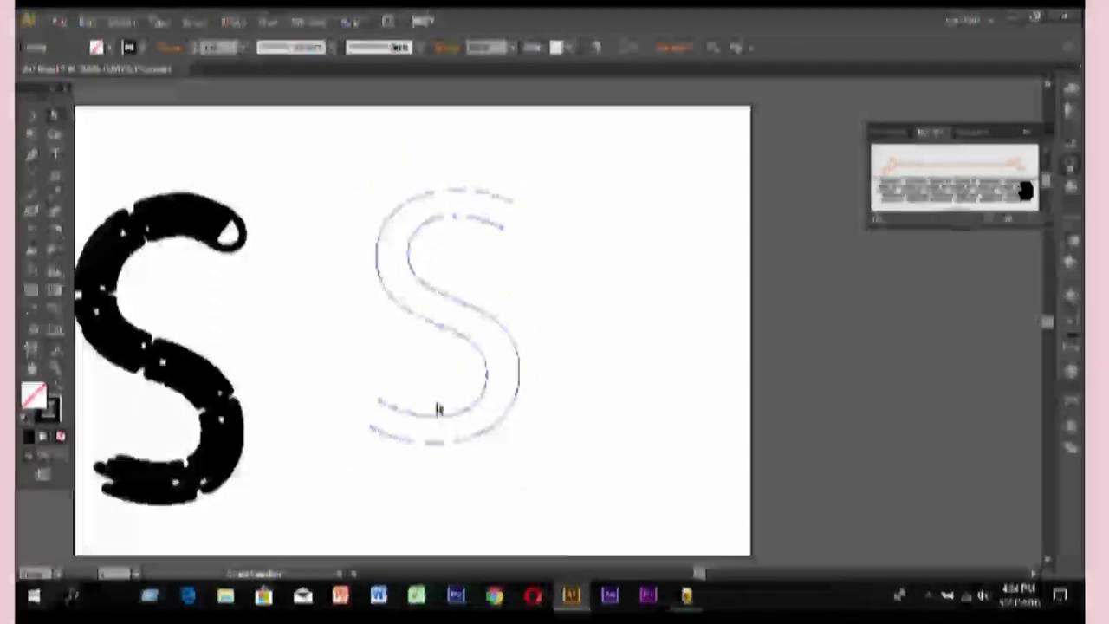
scroll(439, 408, "up", 2)
scroll(445, 428, "down", 1)
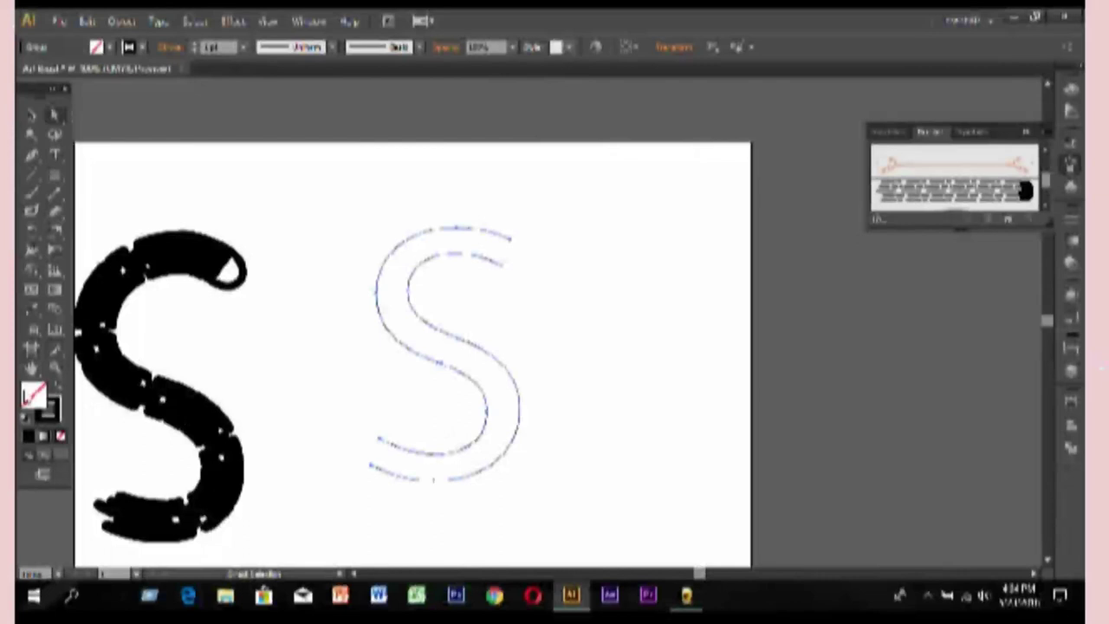
left_click(55, 310)
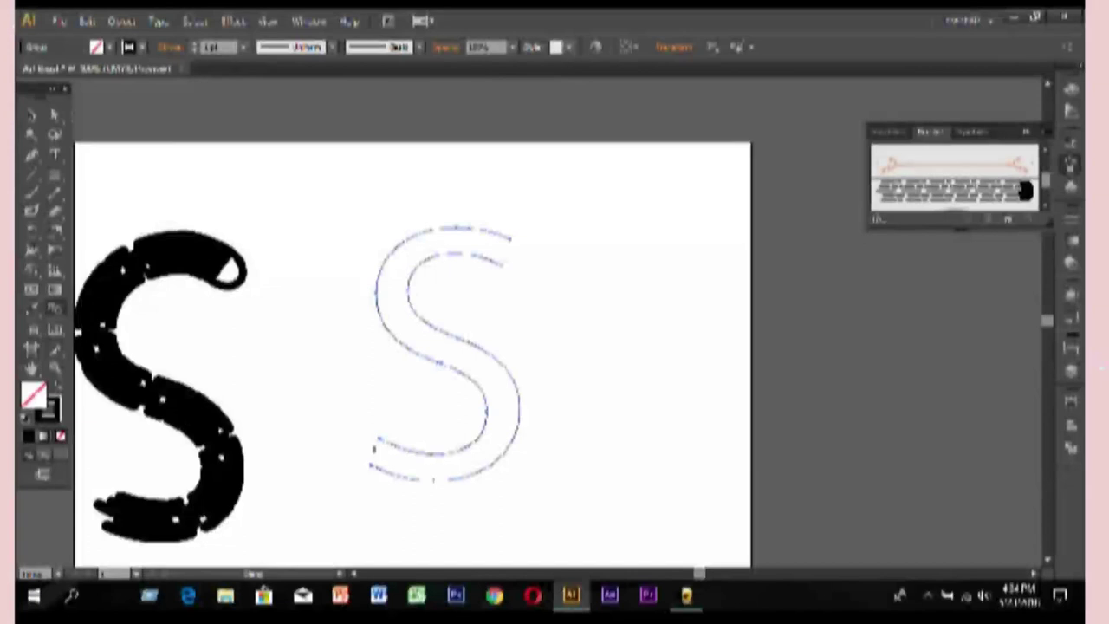
right_click(372, 464)
left_click(374, 465)
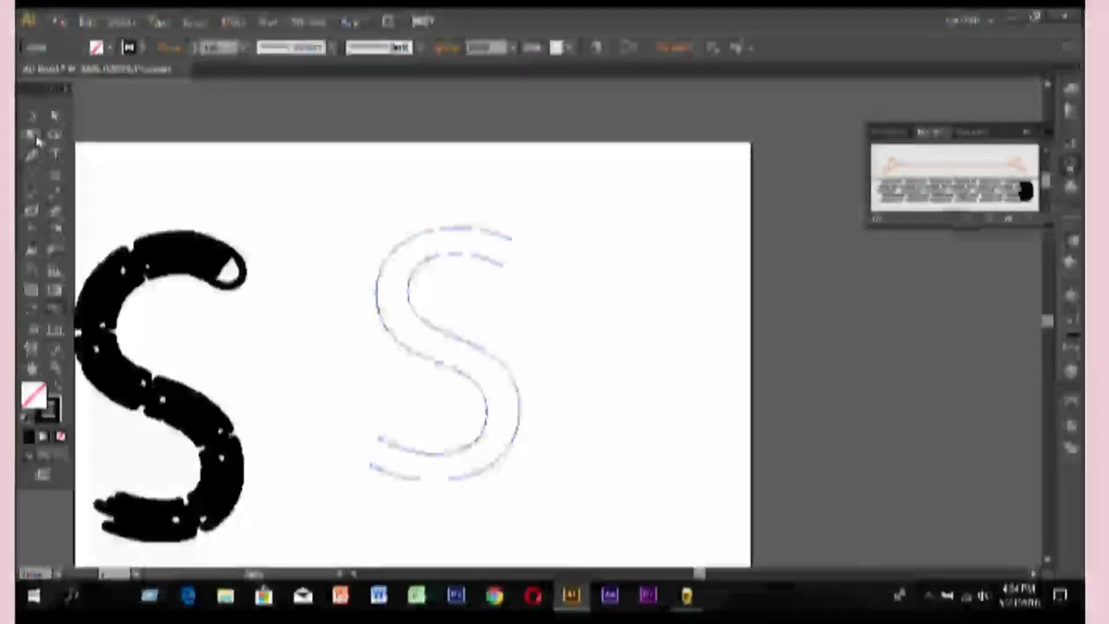
left_click(54, 113)
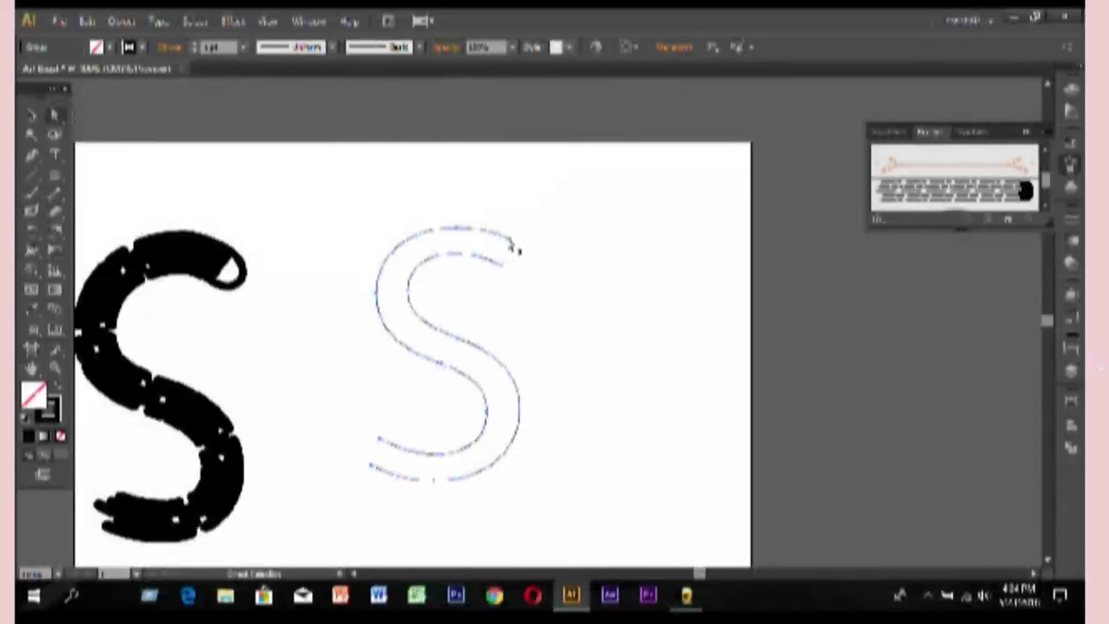
Select the outer dashed copy of the S, then inspect the remaining path's end, middle and top segments.
left_click(512, 240)
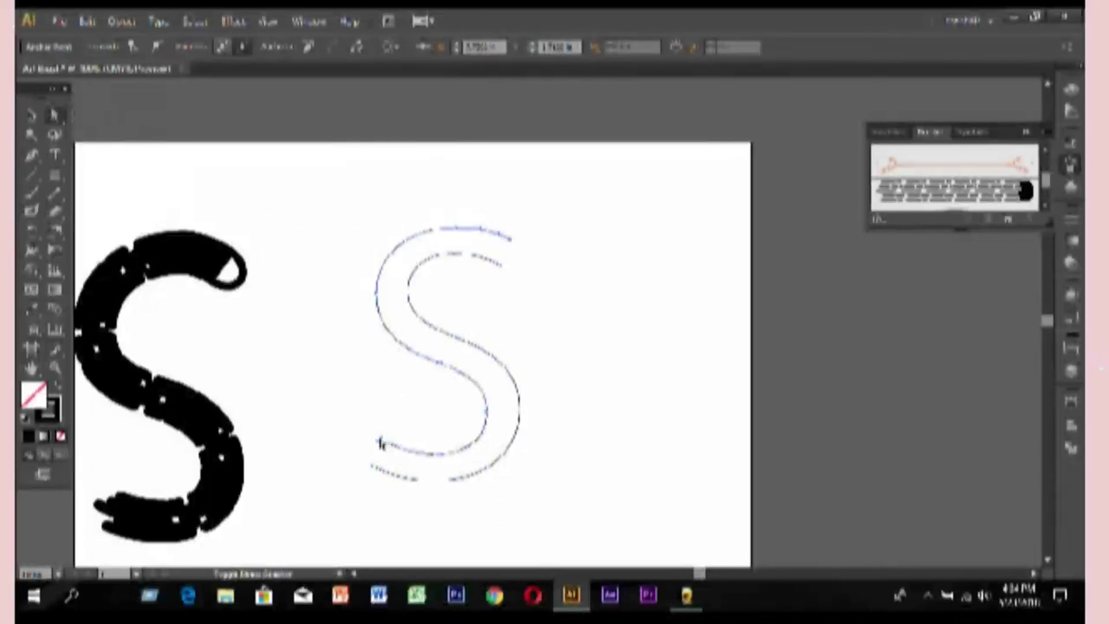
left_click(380, 444)
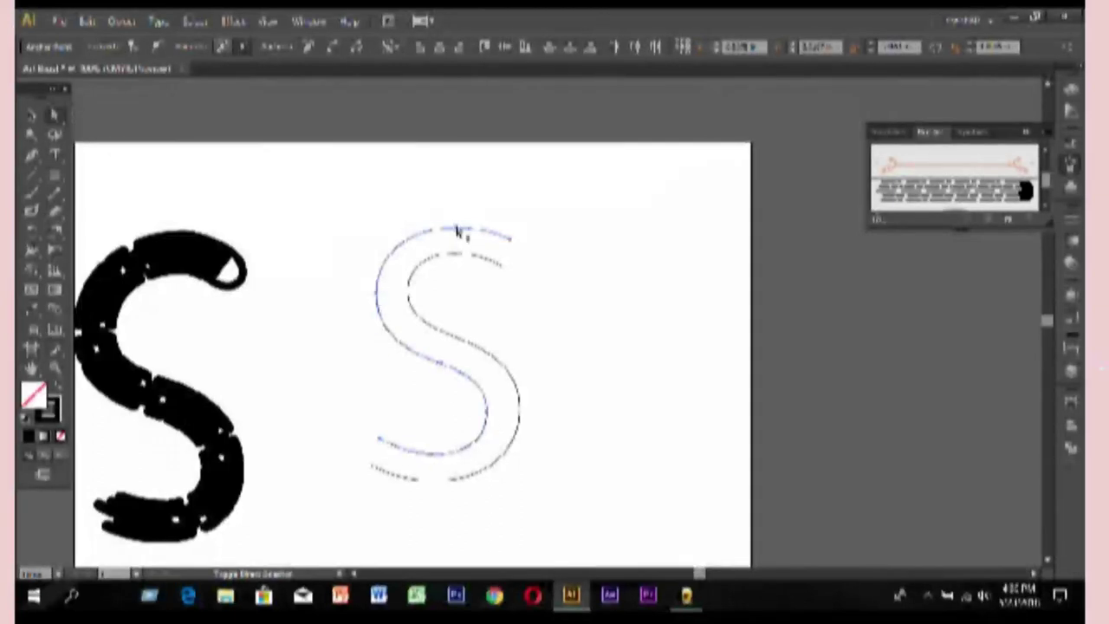
left_click(584, 340)
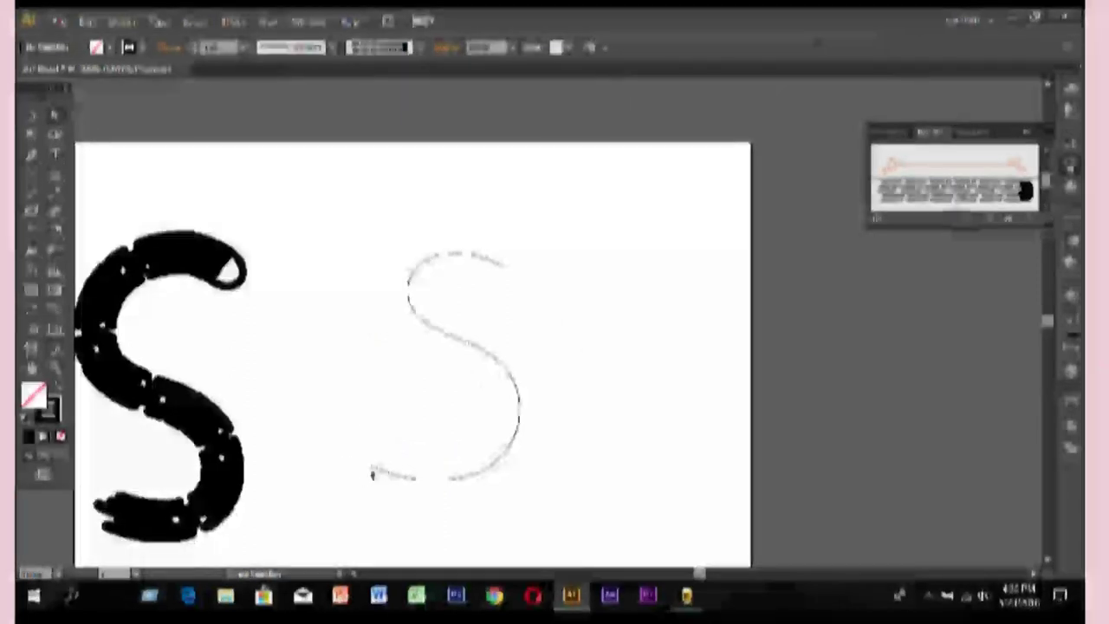
left_click(372, 470)
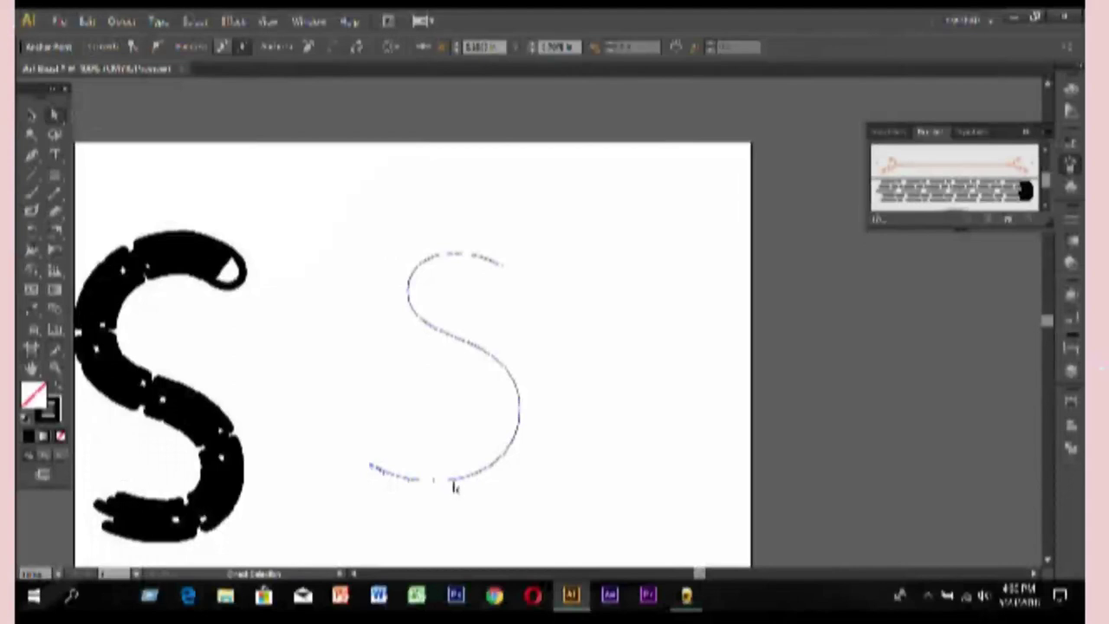
left_click(459, 343)
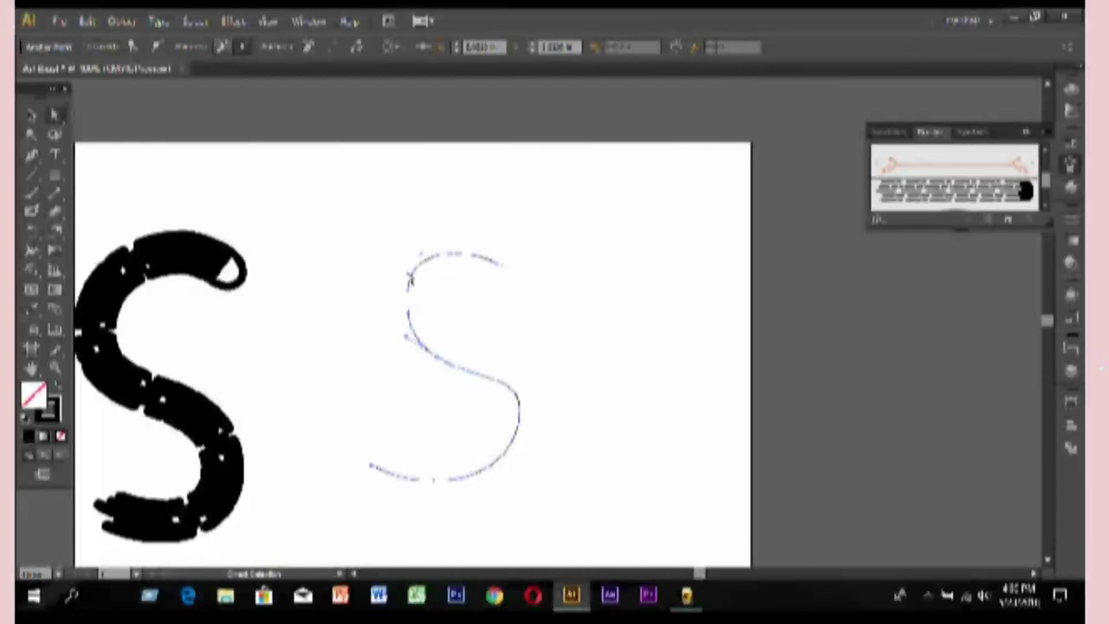
left_click(411, 277)
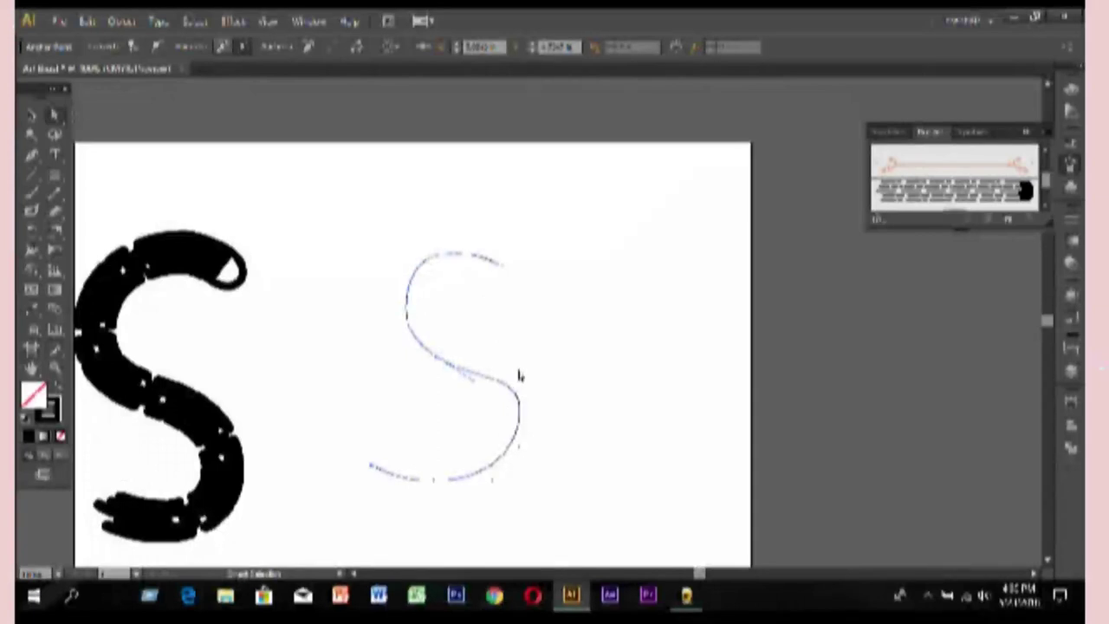
left_click(517, 377)
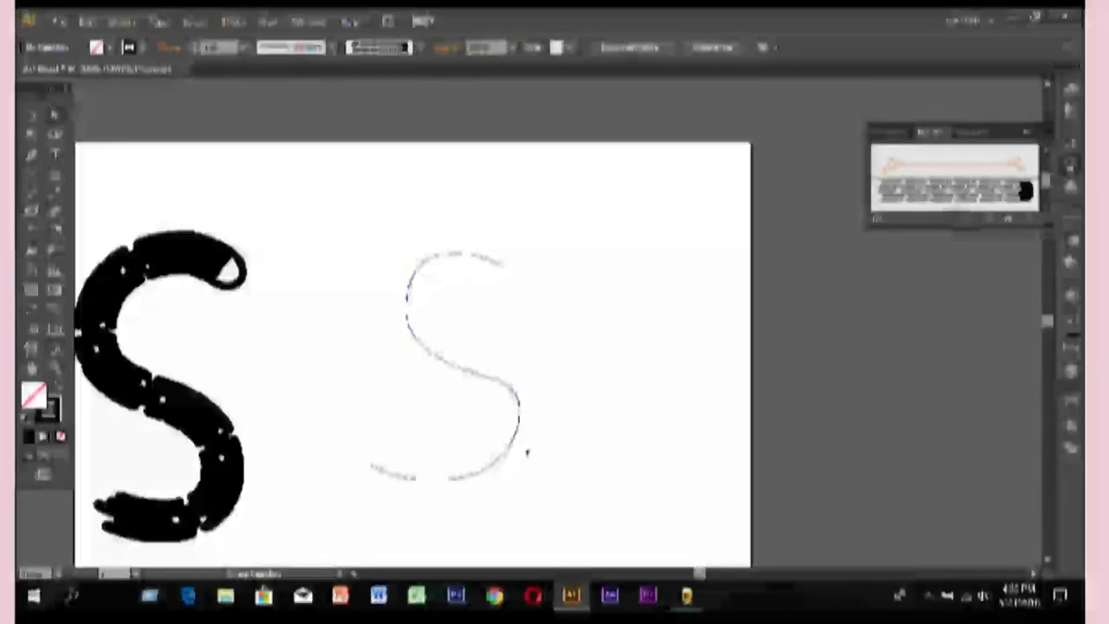
Pull the S's lower-right curve slightly left and raise its bottom-left end.
left_click(519, 385)
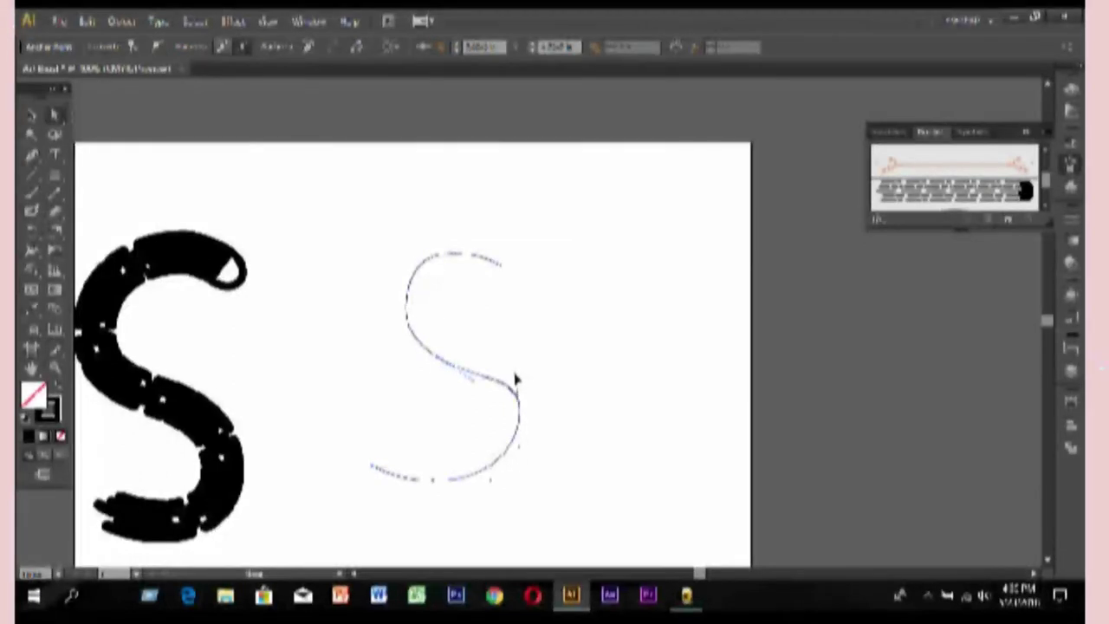
key("a")
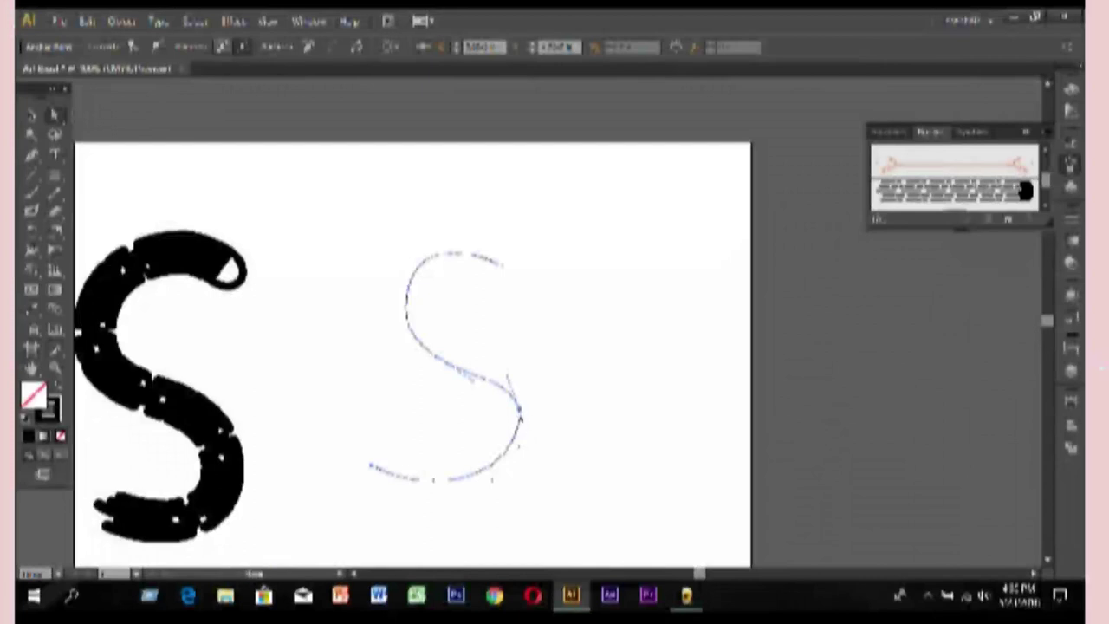
left_click(511, 443)
left_click_drag(511, 443, 508, 447)
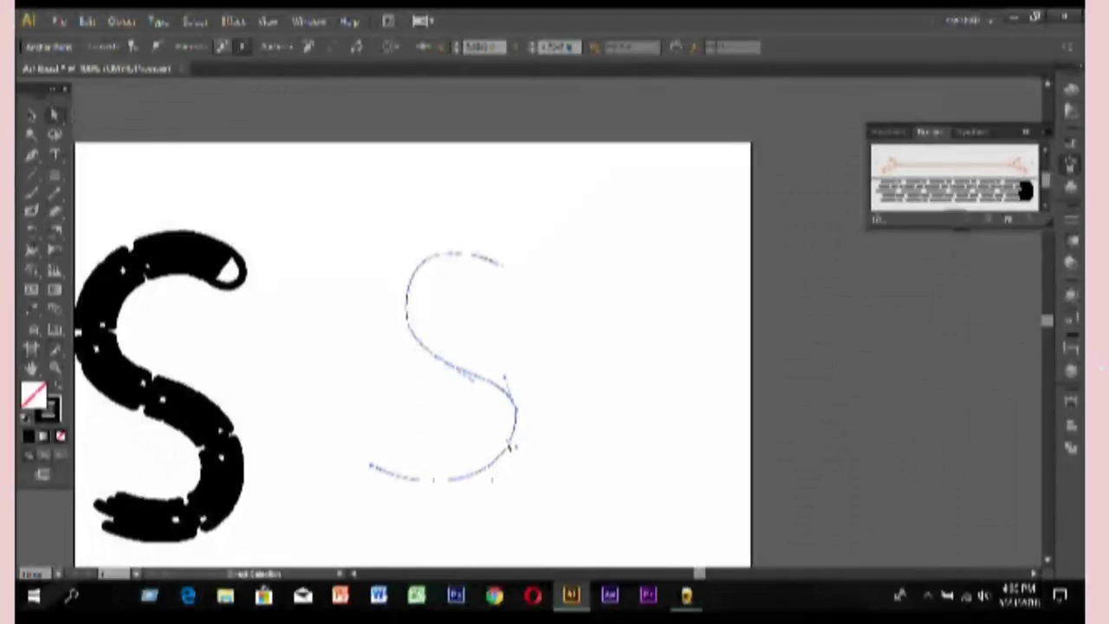
left_click(372, 466)
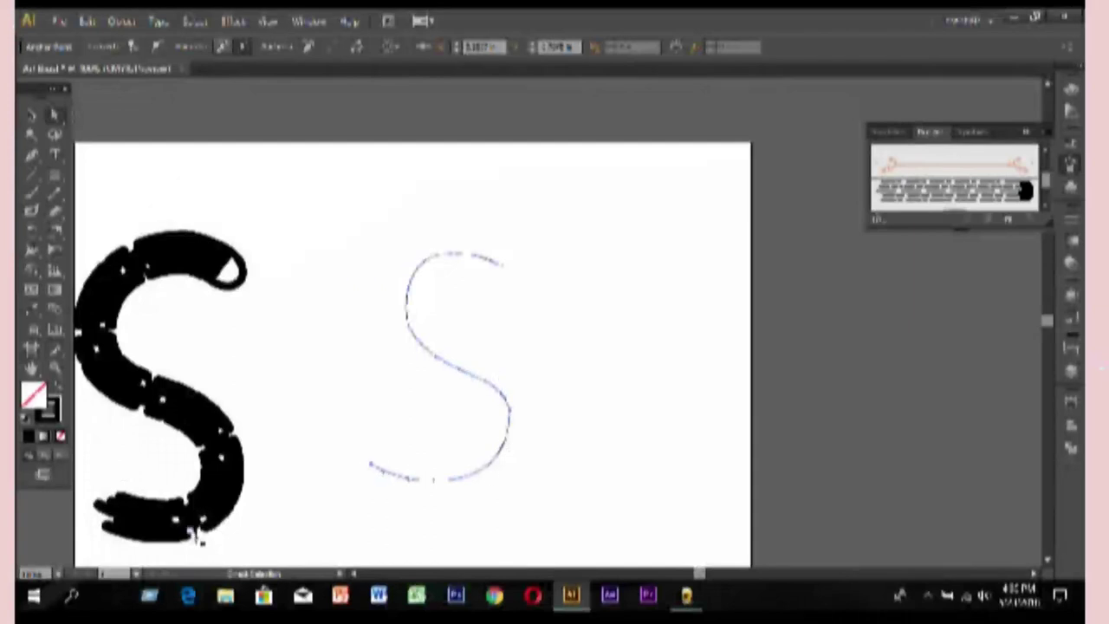
mouse_move(371, 465)
left_mouse_down()
mouse_move(371, 449)
mouse_move(388, 450)
left_mouse_up()
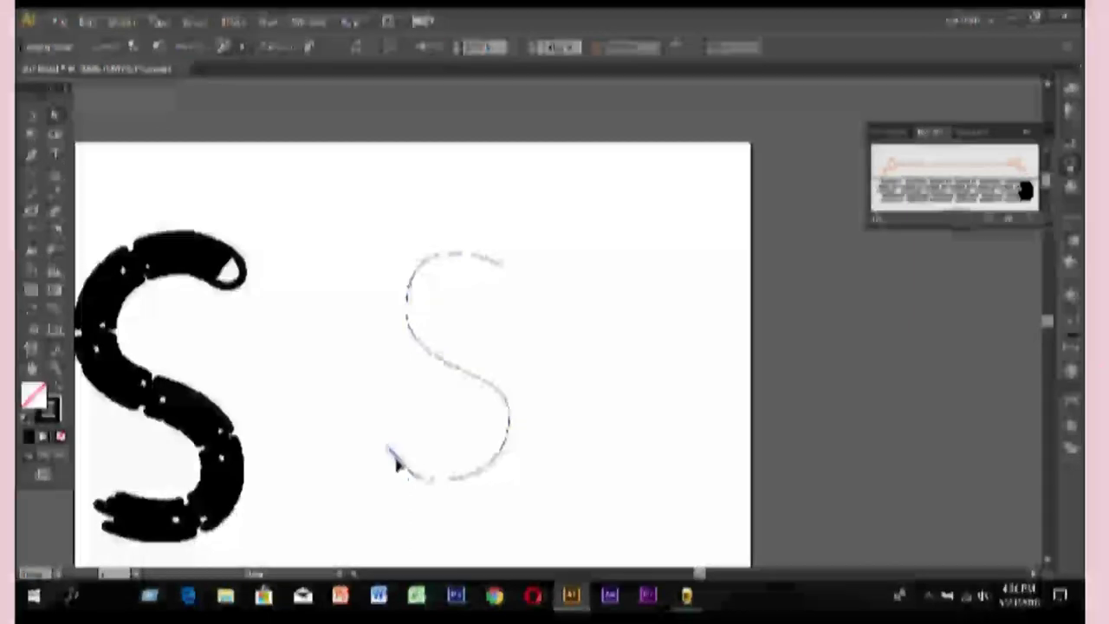
Reselect the thin S path and select its bottom curve.
left_click(385, 479)
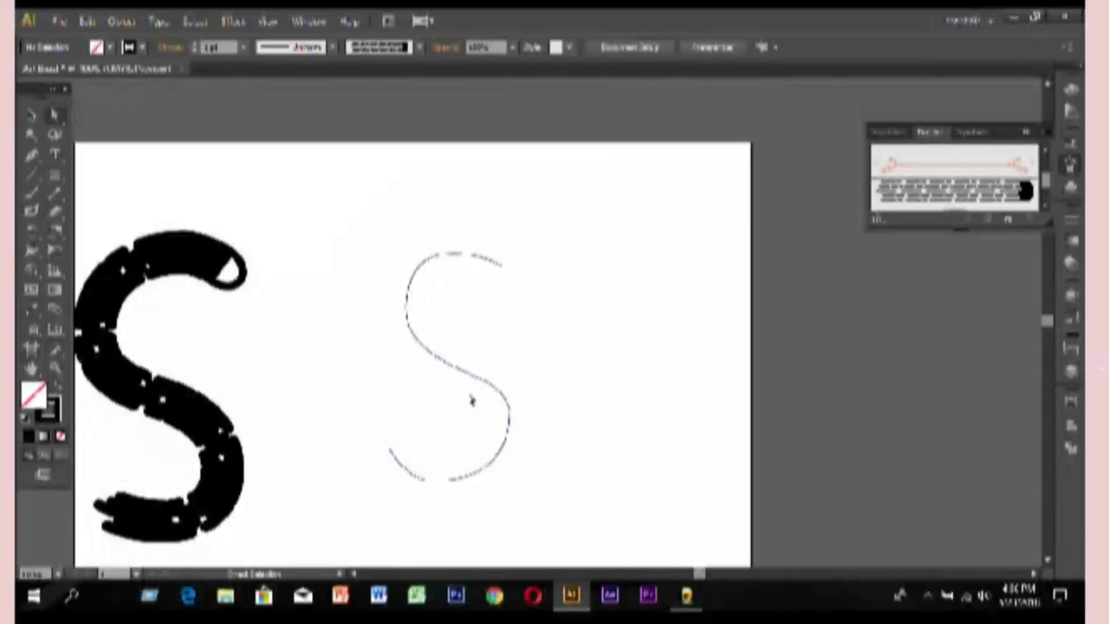
left_click(509, 405)
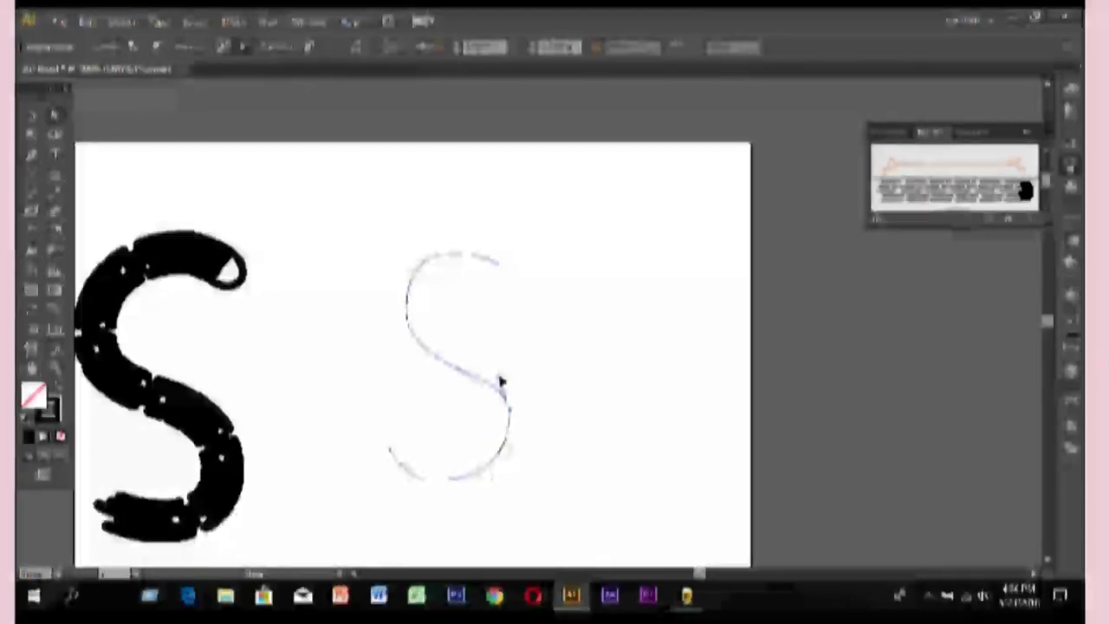
left_click(560, 480)
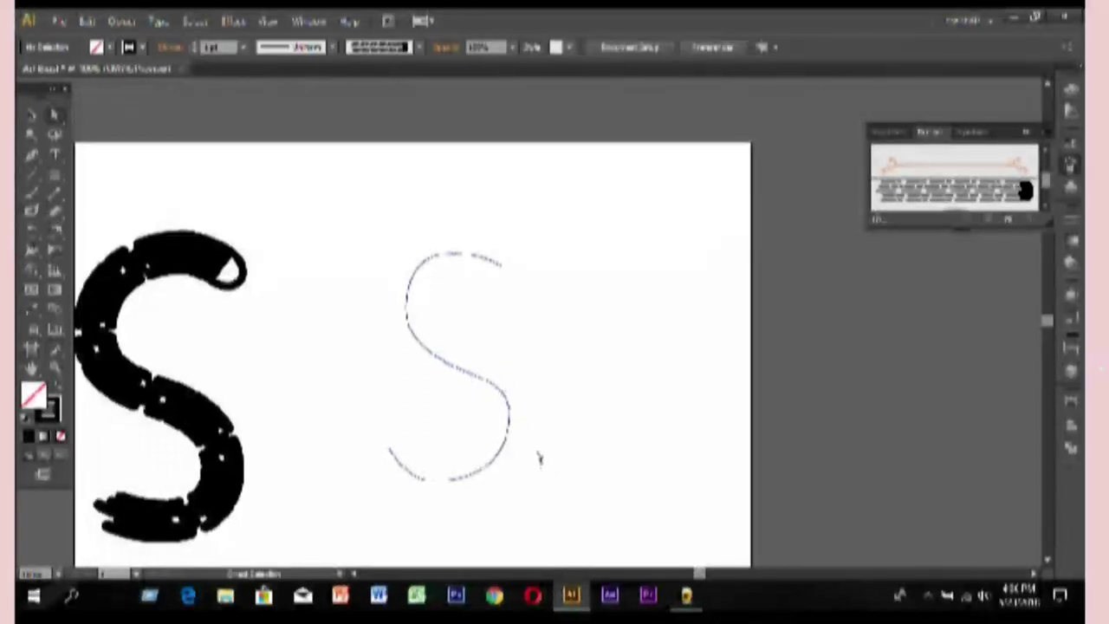
left_click(390, 453)
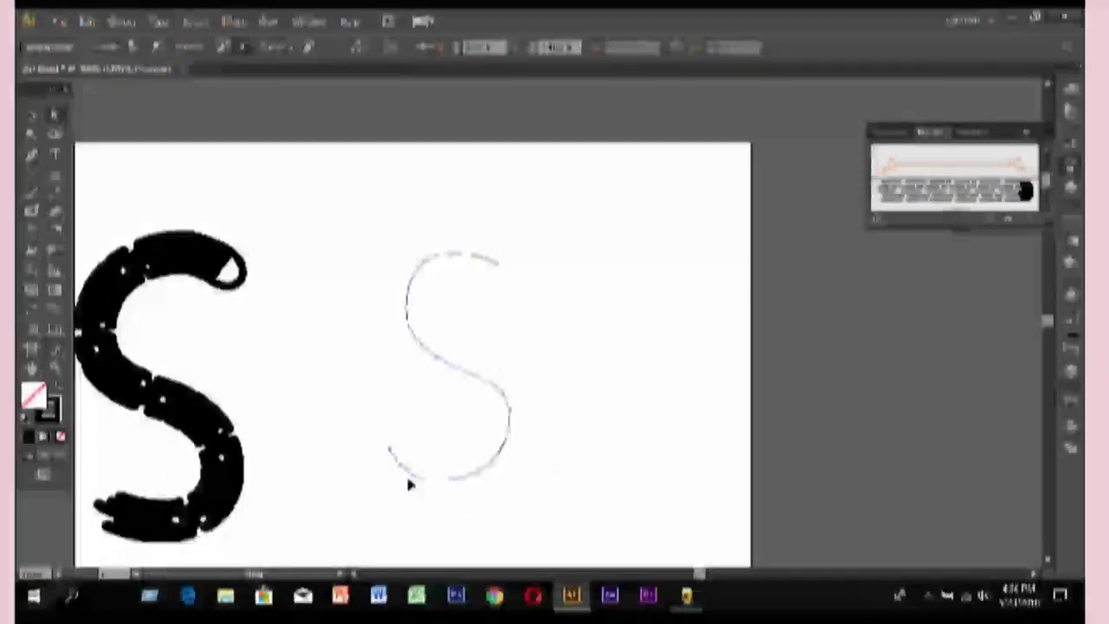
left_click(409, 481)
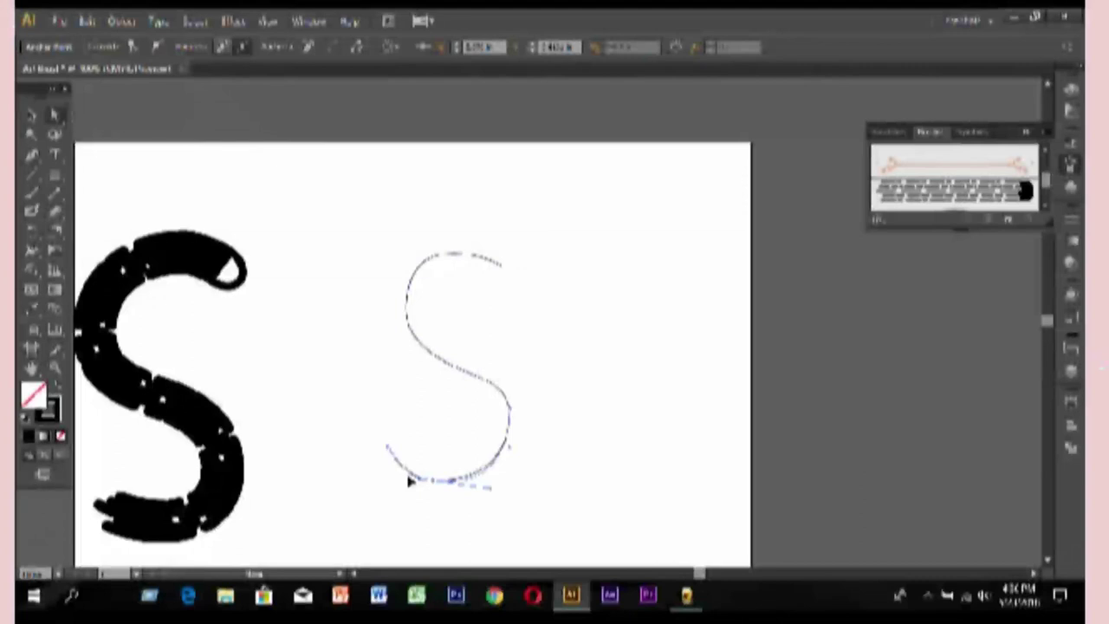
left_click(431, 512)
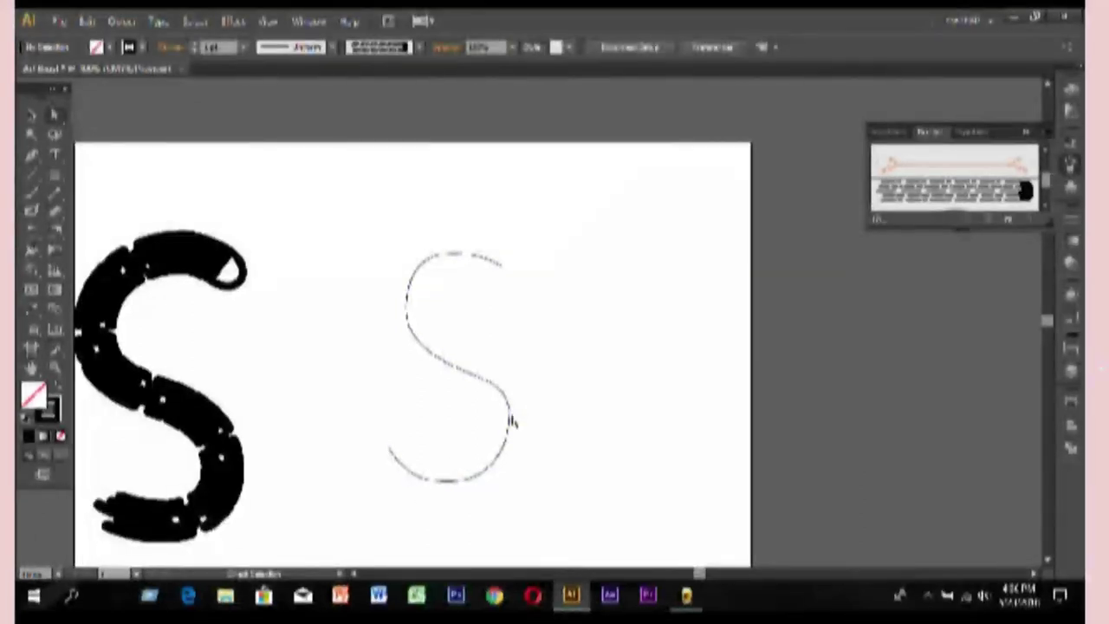
Adjust the middle curve near its left anchor, then select the S's top-right end.
left_click(508, 394)
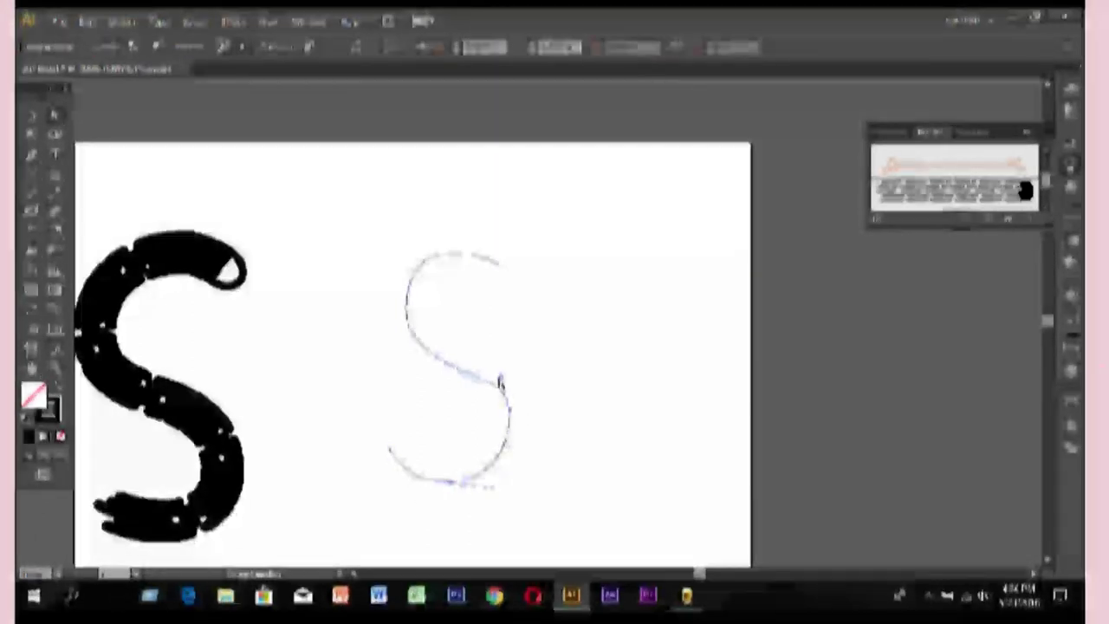
left_click(471, 390)
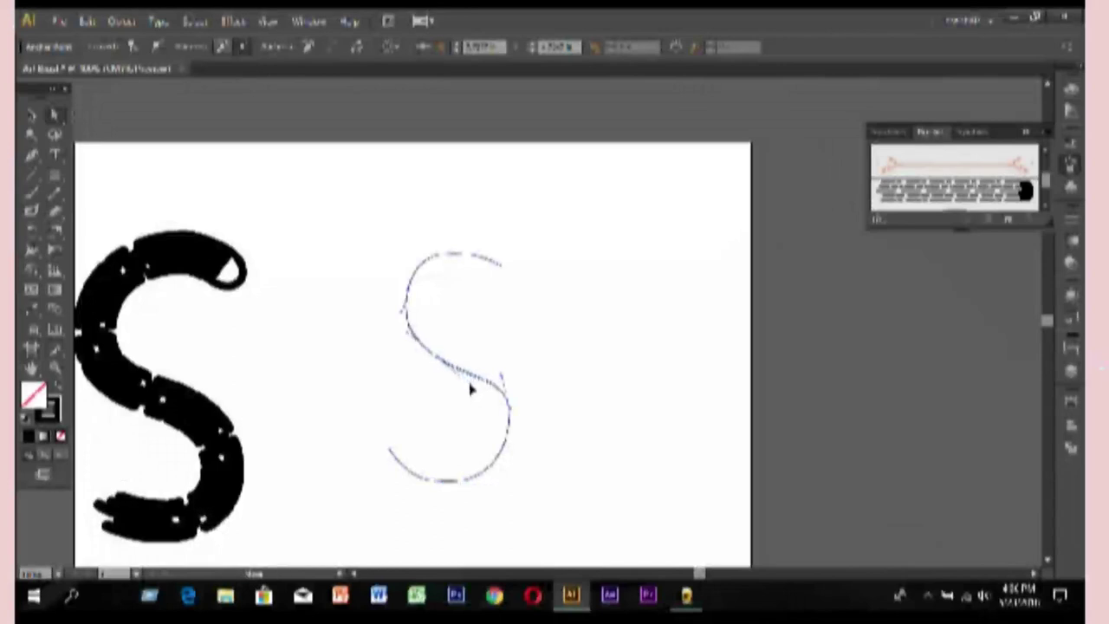
left_click_drag(471, 389, 483, 384)
left_click(442, 435)
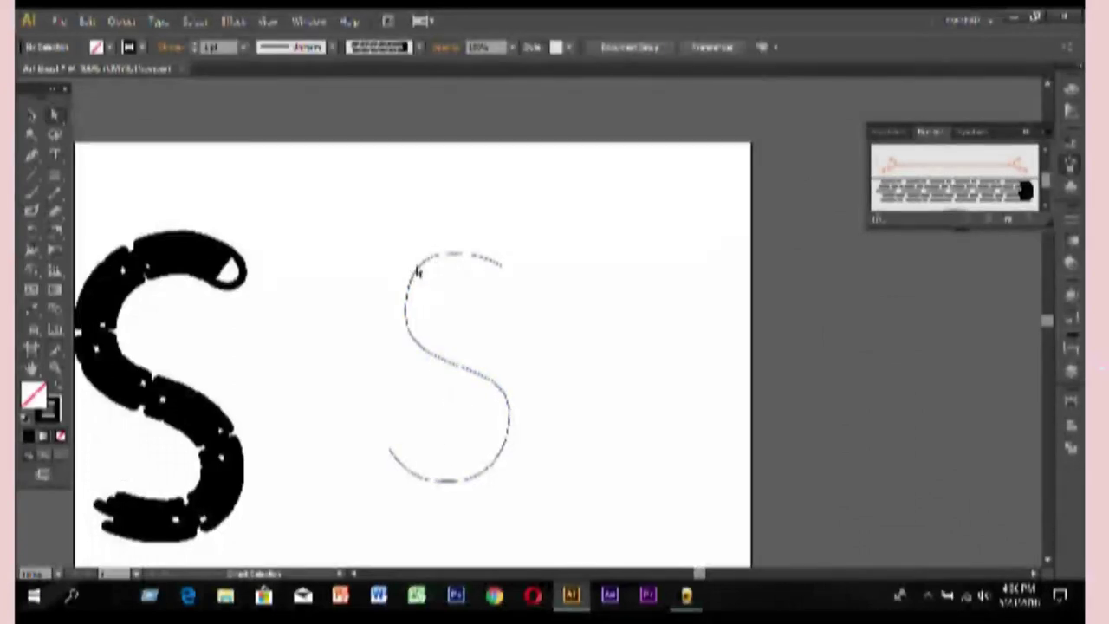
left_click(504, 272)
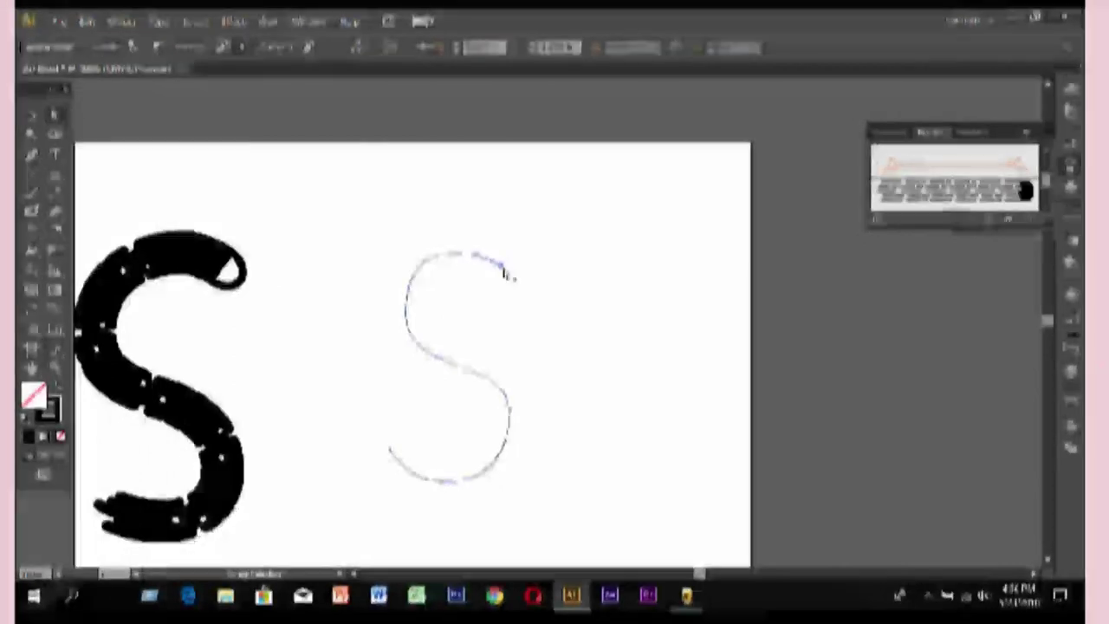
key("p")
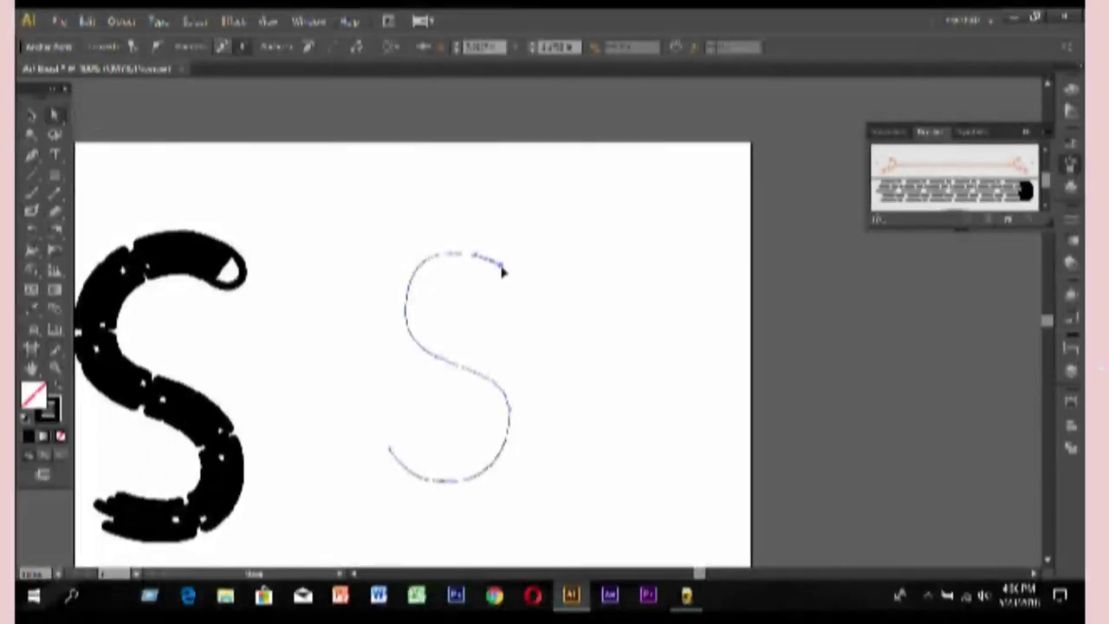
key("a")
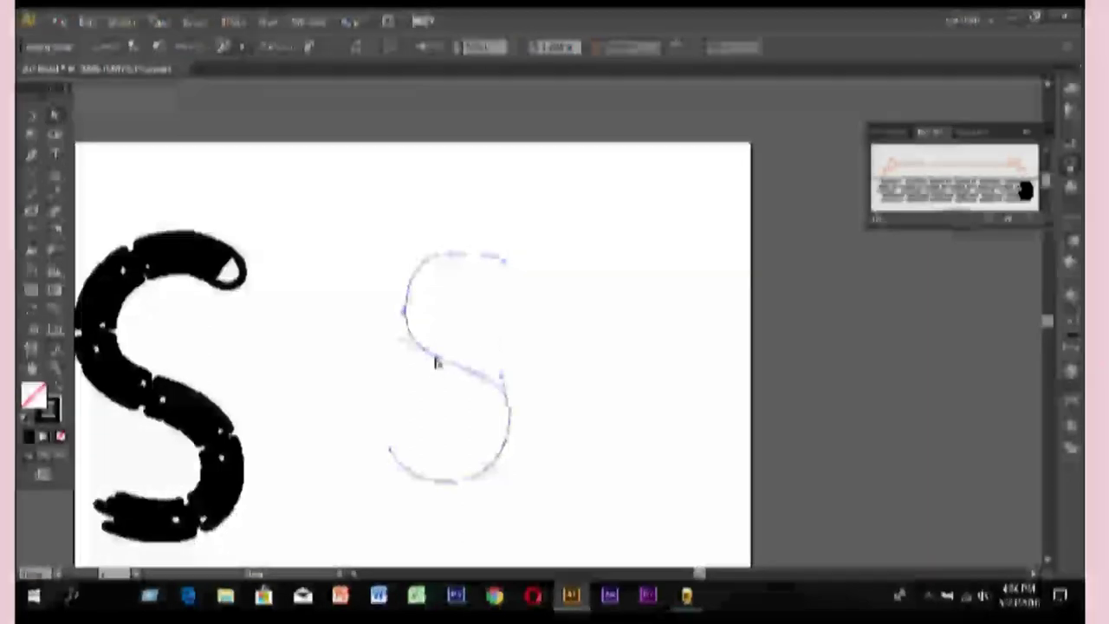
Pencil-redraw the S's middle, top arc, right side and lower curve, leaving a vertical line beside it.
left_click_drag(438, 364, 440, 371)
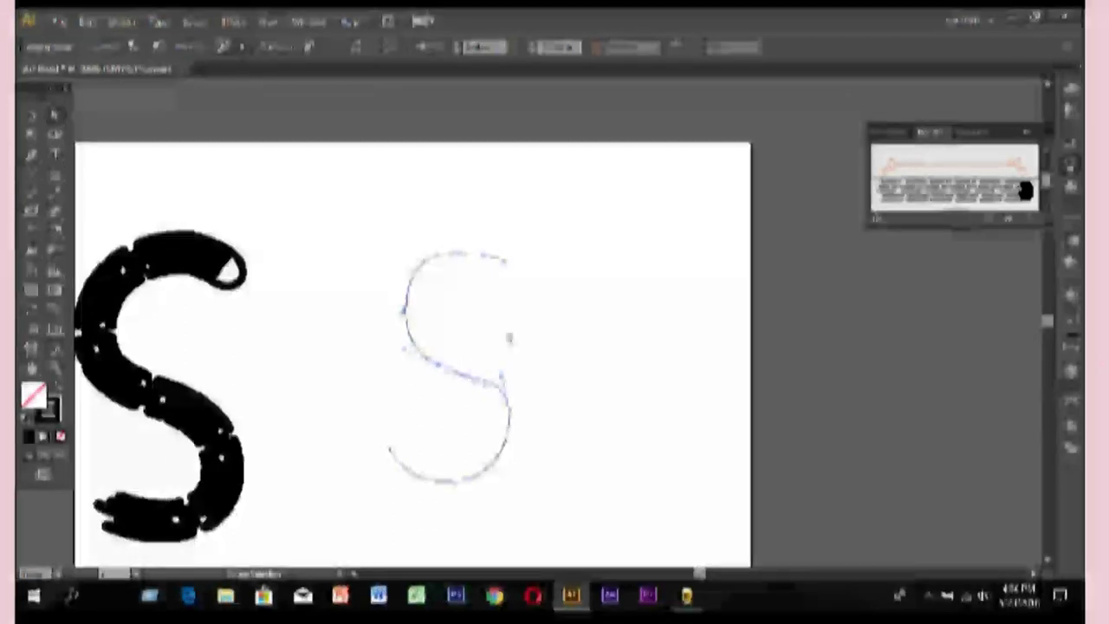
mouse_move(459, 255)
left_mouse_down()
mouse_move(413, 256)
mouse_move(454, 251)
left_mouse_up()
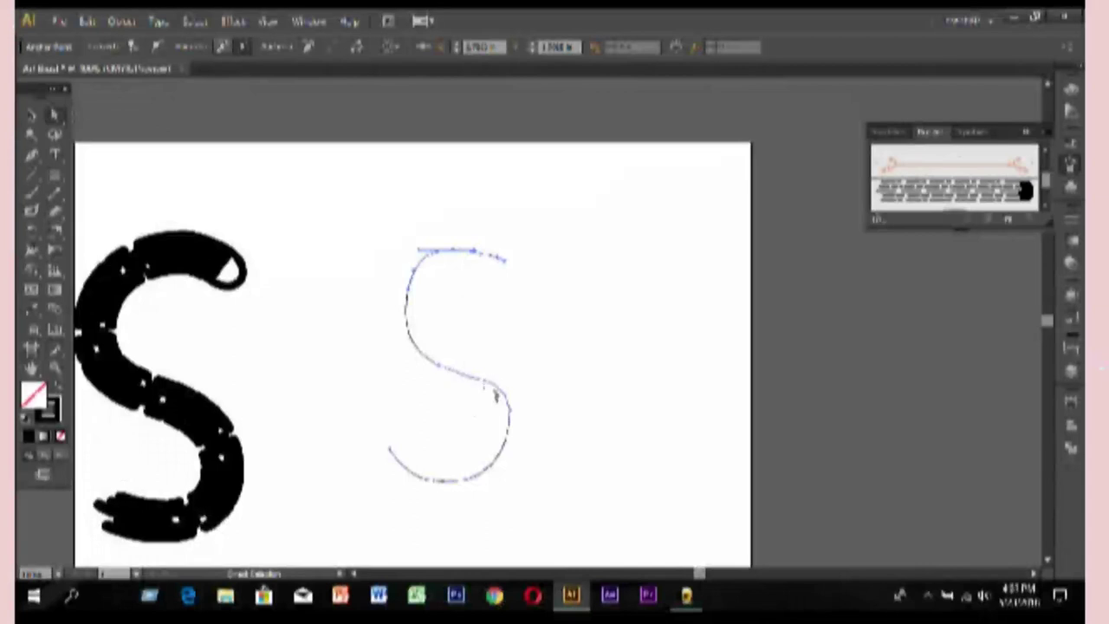
left_click_drag(509, 414, 514, 422)
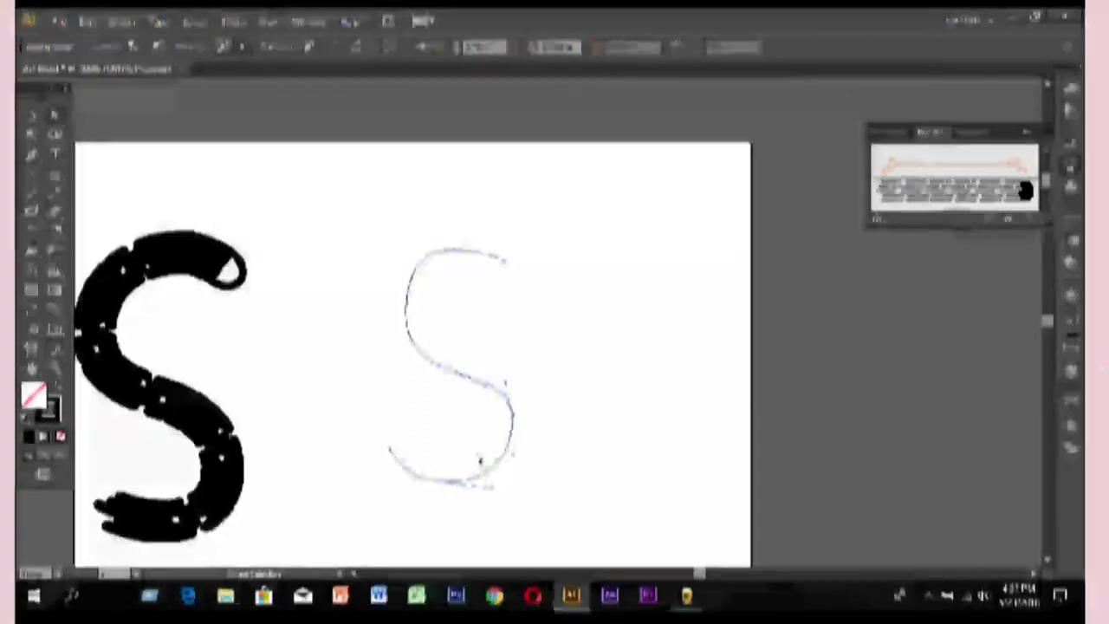
mouse_move(436, 485)
left_mouse_down()
mouse_move(397, 449)
mouse_move(399, 466)
left_mouse_up()
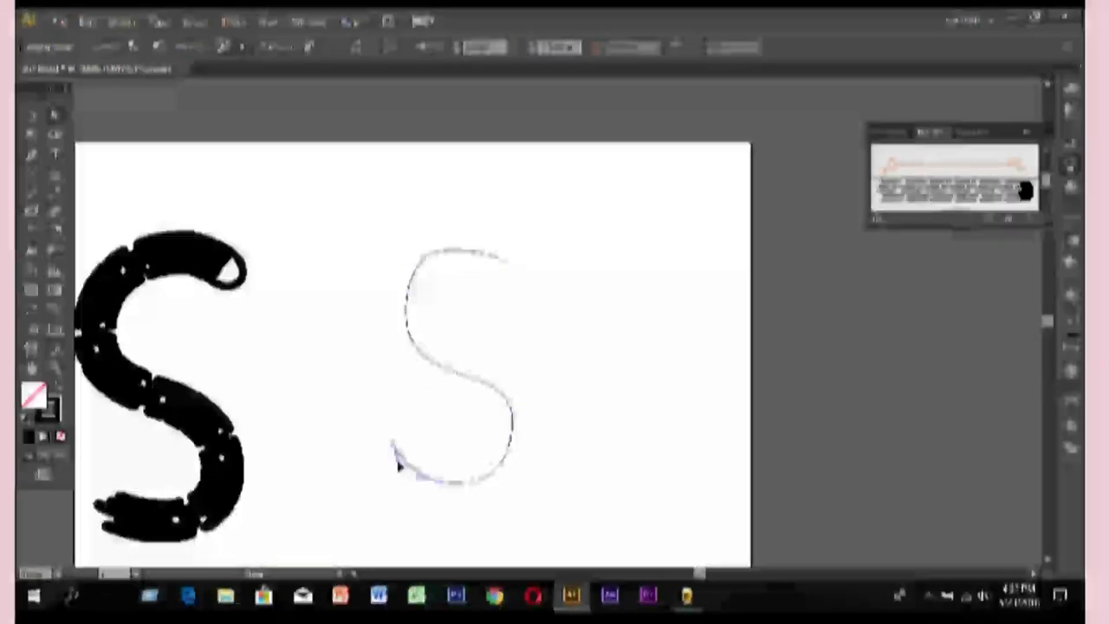
left_click(401, 502)
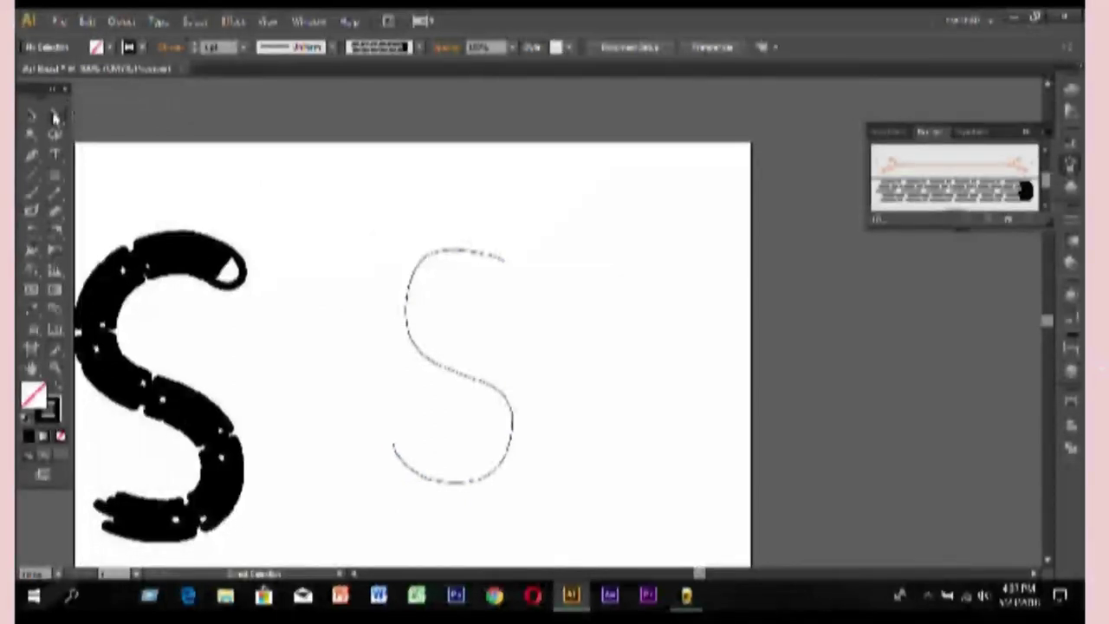
left_click_drag(539, 184, 542, 509)
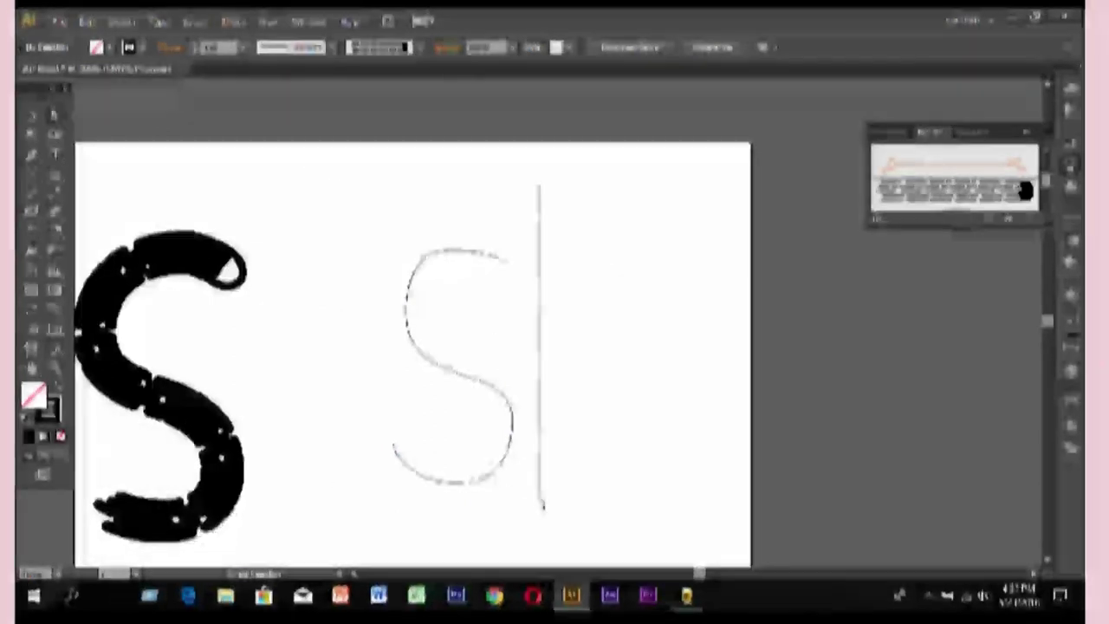
left_click(503, 407)
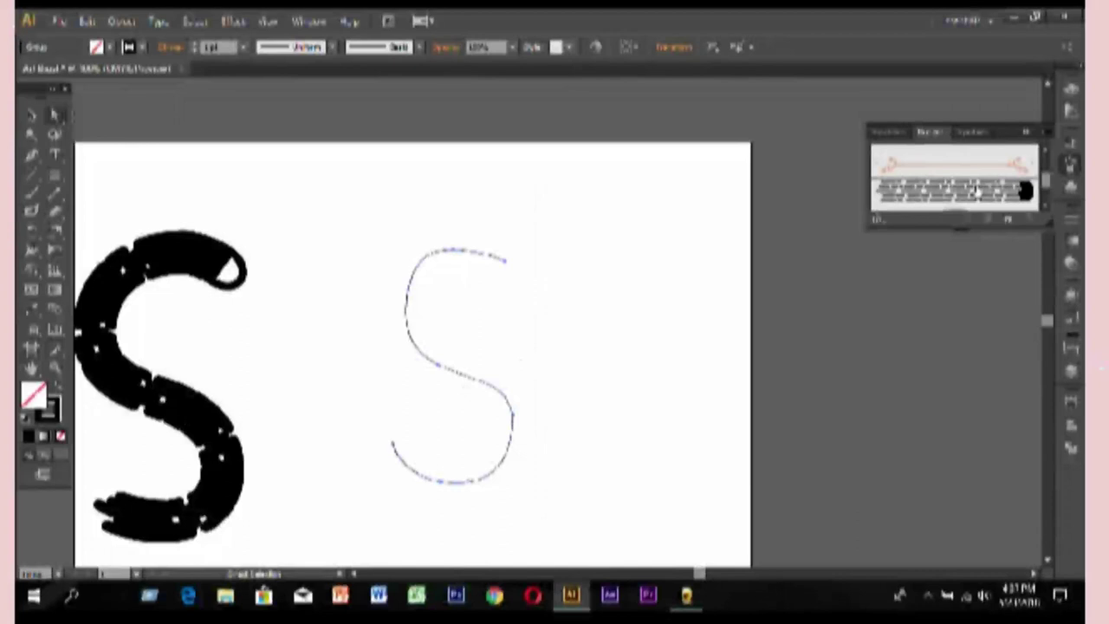
Apply the multi-line dashed art brush to the middle S and confirm its Art Brush Options.
left_click(976, 190)
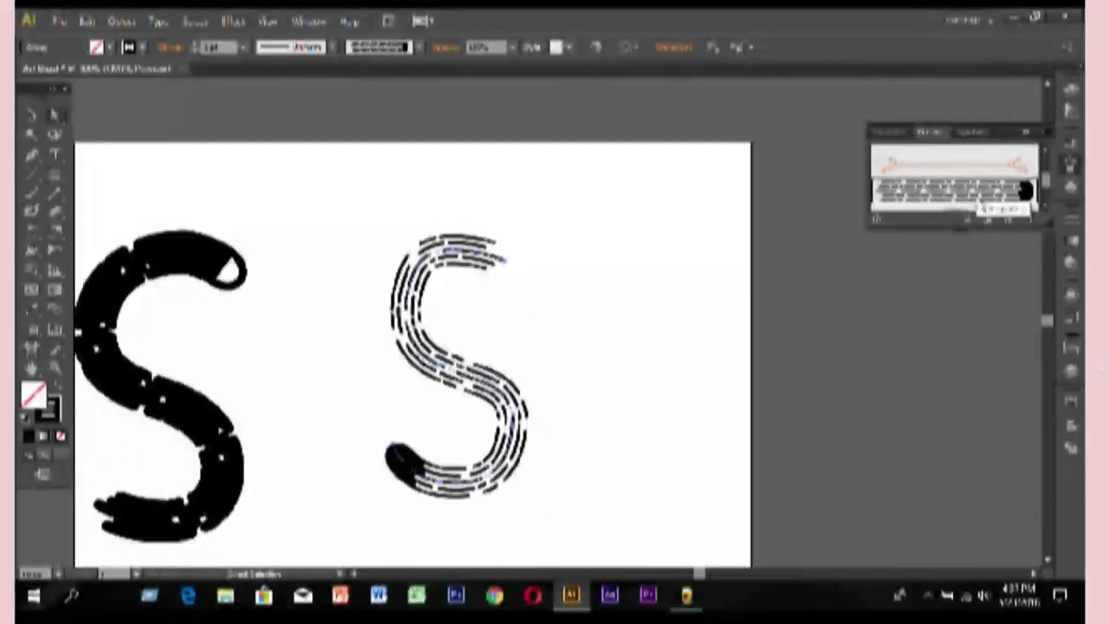
double_click(985, 194)
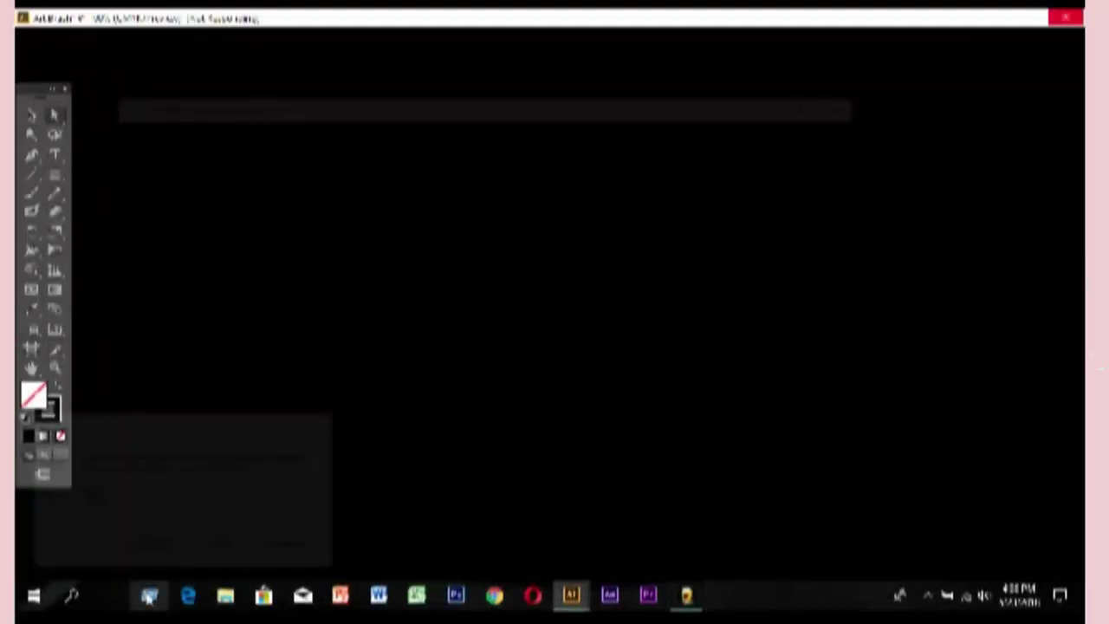
left_click(150, 548)
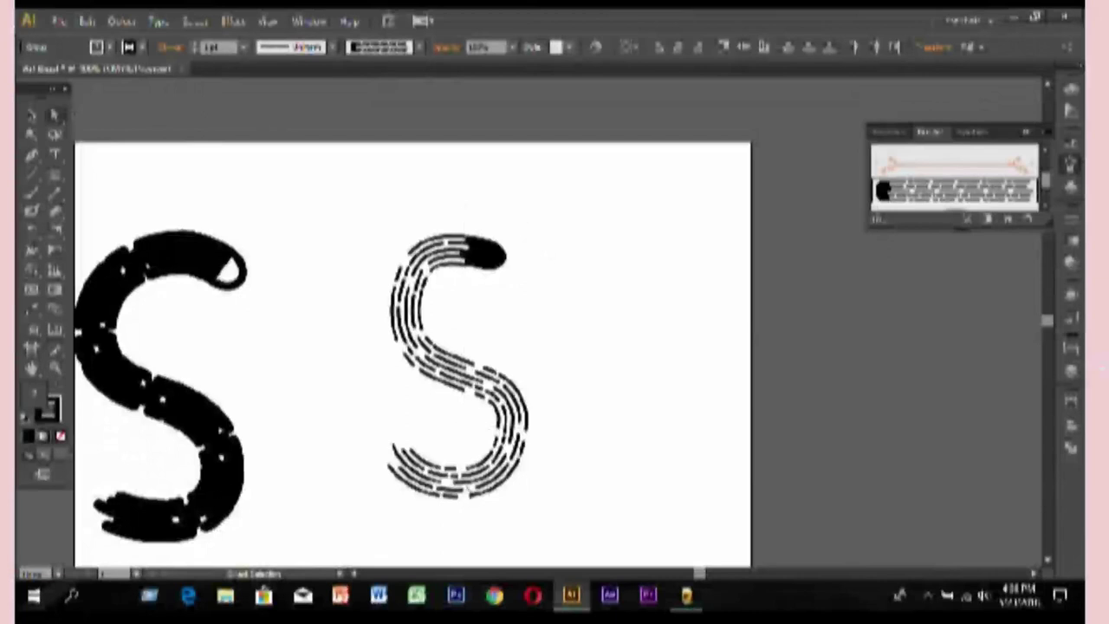
left_click(461, 522)
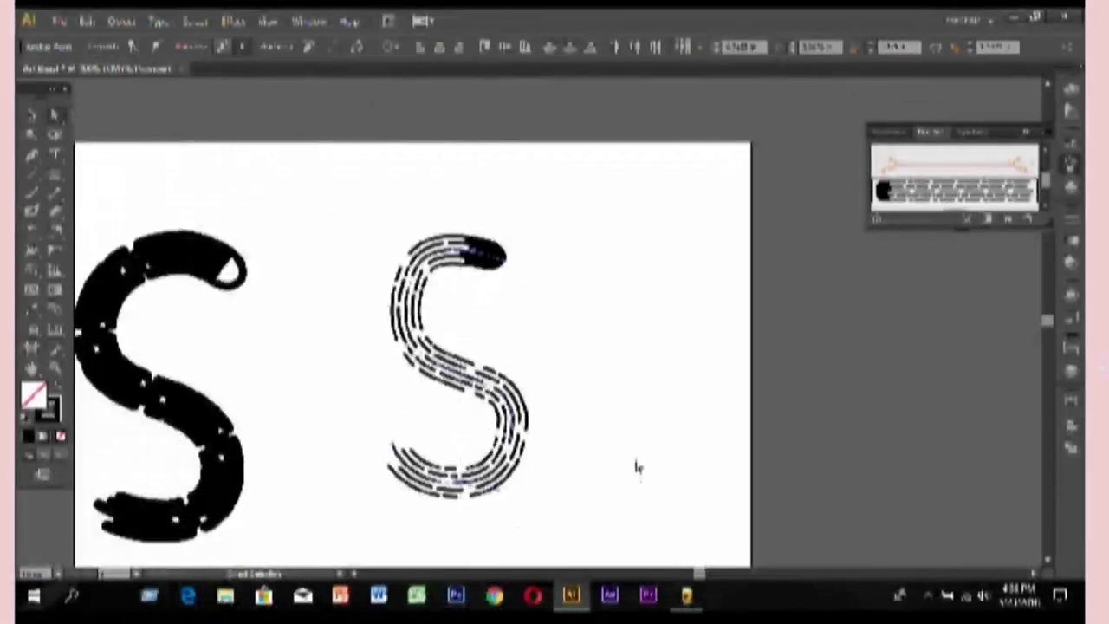
left_click(624, 381)
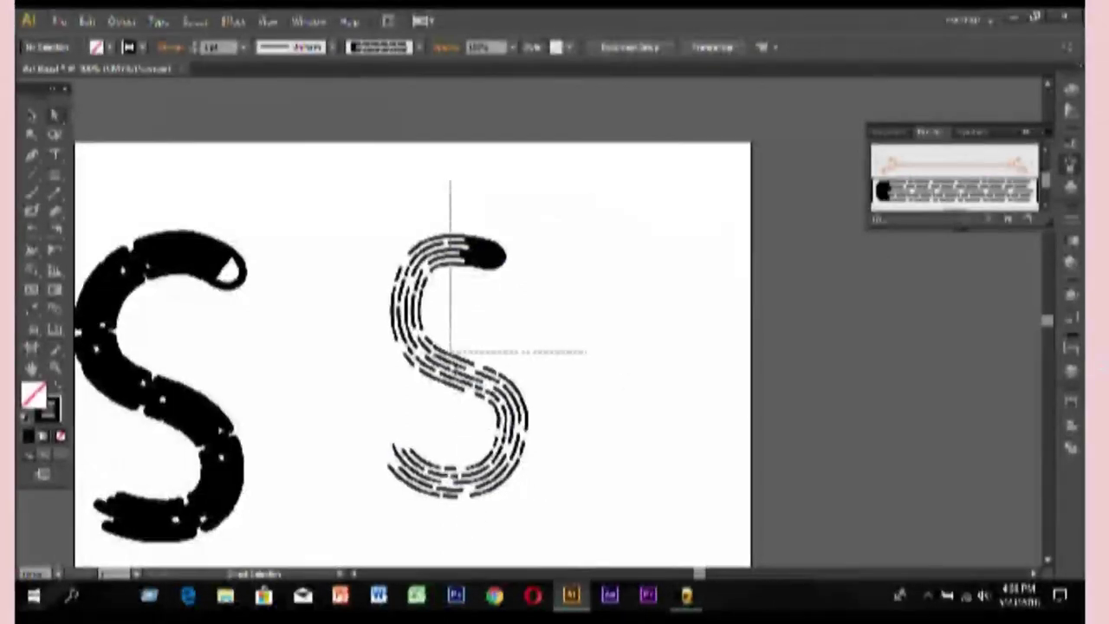
left_click(458, 521)
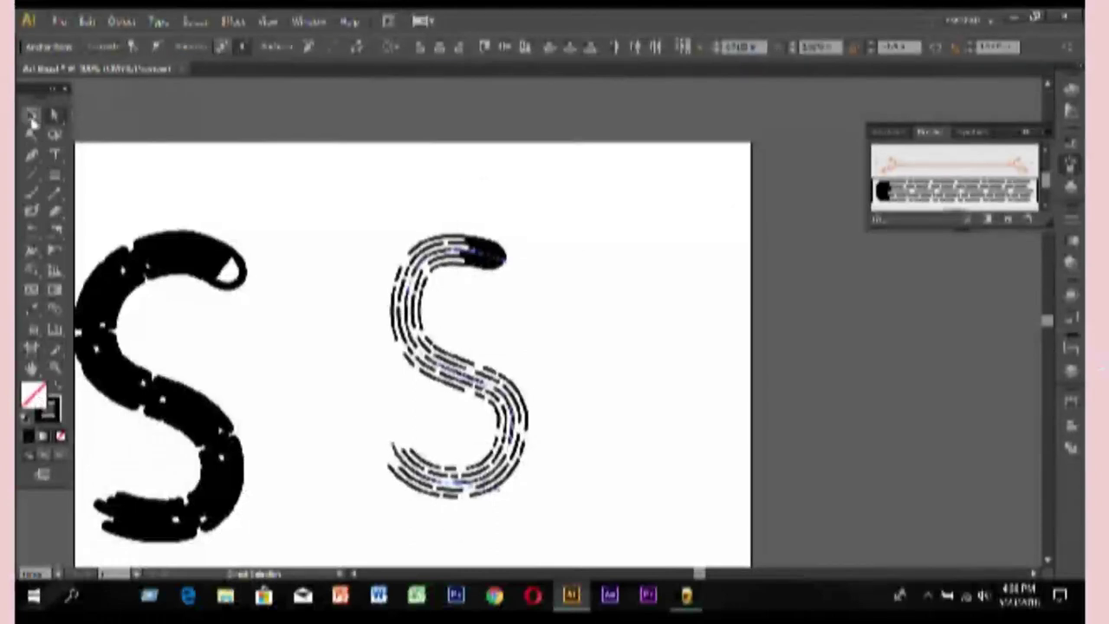
left_click(31, 118)
mouse_move(234, 216)
left_mouse_down()
mouse_move(126, 450)
mouse_move(121, 520)
left_mouse_up()
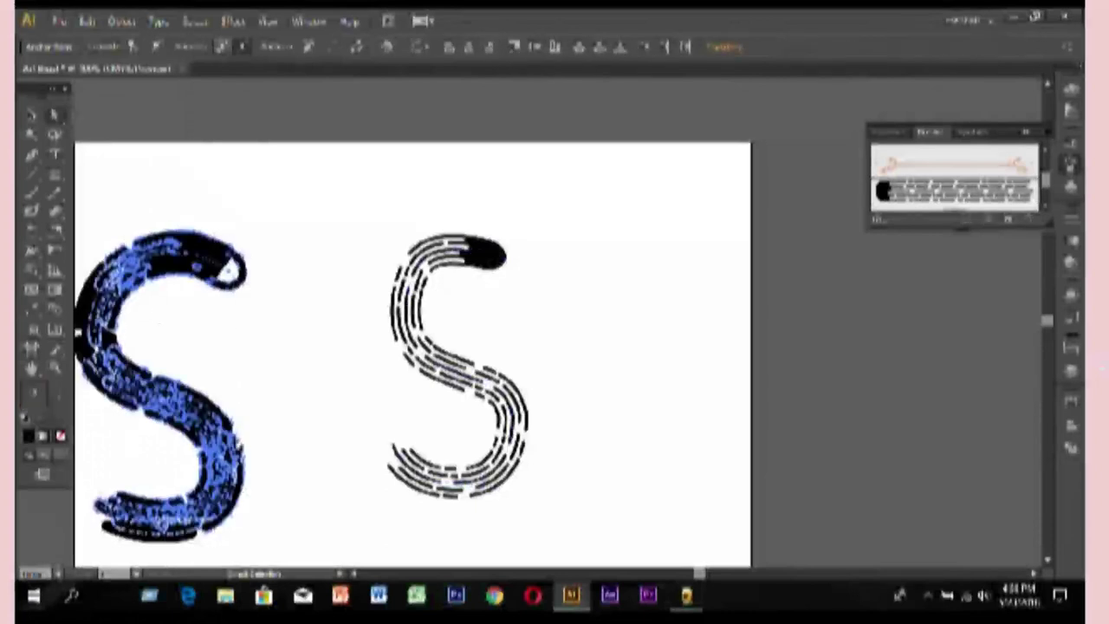
left_click(279, 426)
key("v")
mouse_move(596, 194)
left_mouse_down()
mouse_move(466, 562)
mouse_move(459, 446)
left_mouse_up()
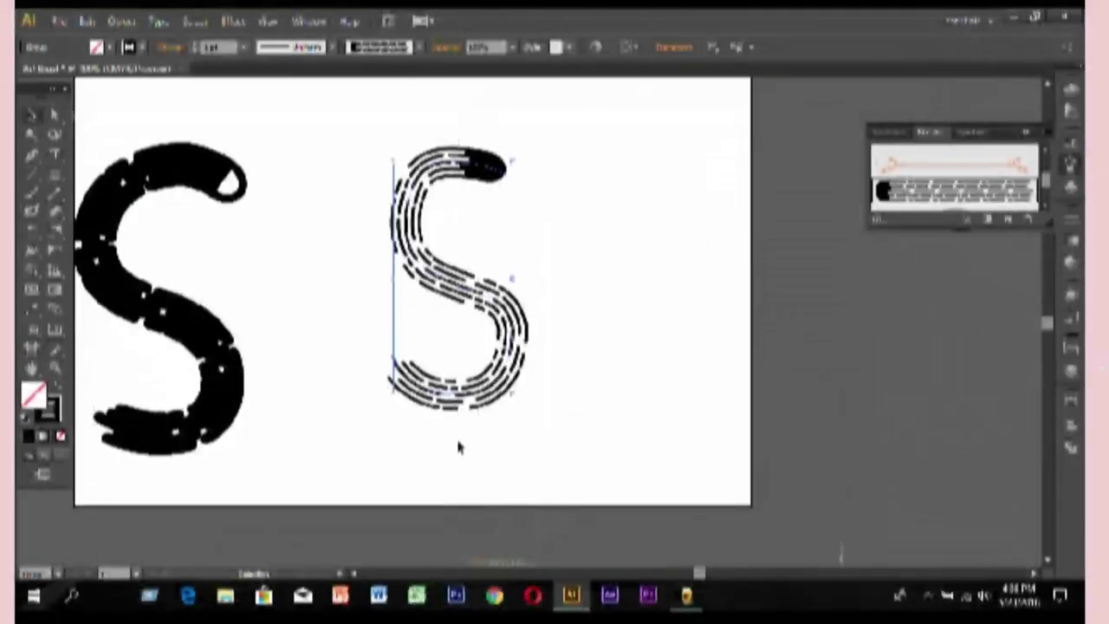
left_click(643, 340)
mouse_move(542, 114)
left_mouse_down()
mouse_move(450, 315)
mouse_move(465, 413)
left_mouse_up()
left_click(557, 252)
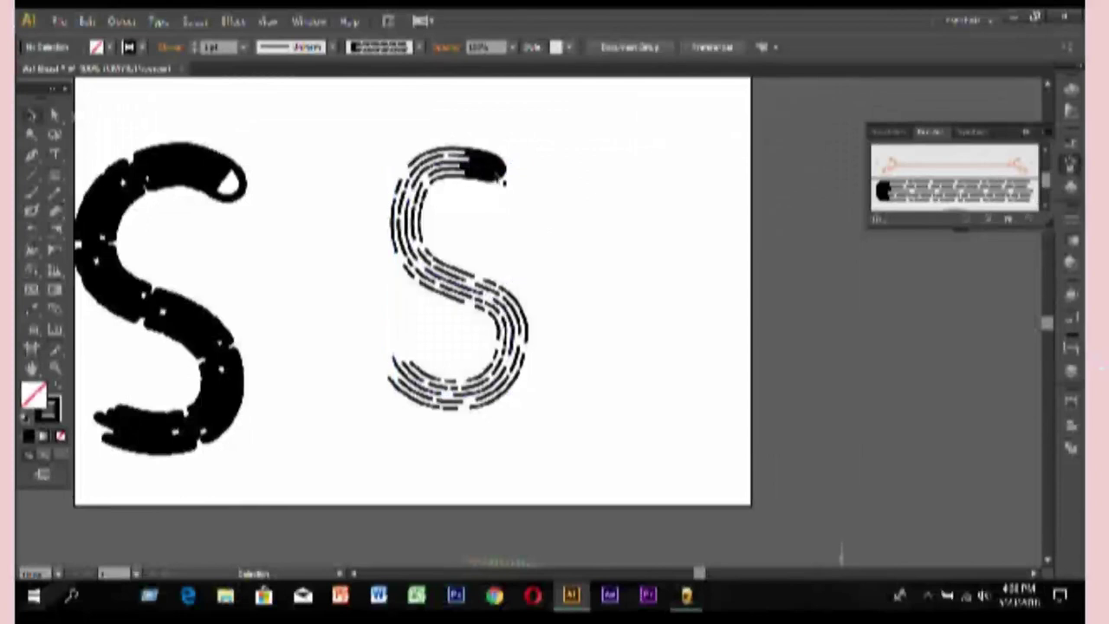
left_click(496, 173)
left_click(55, 114)
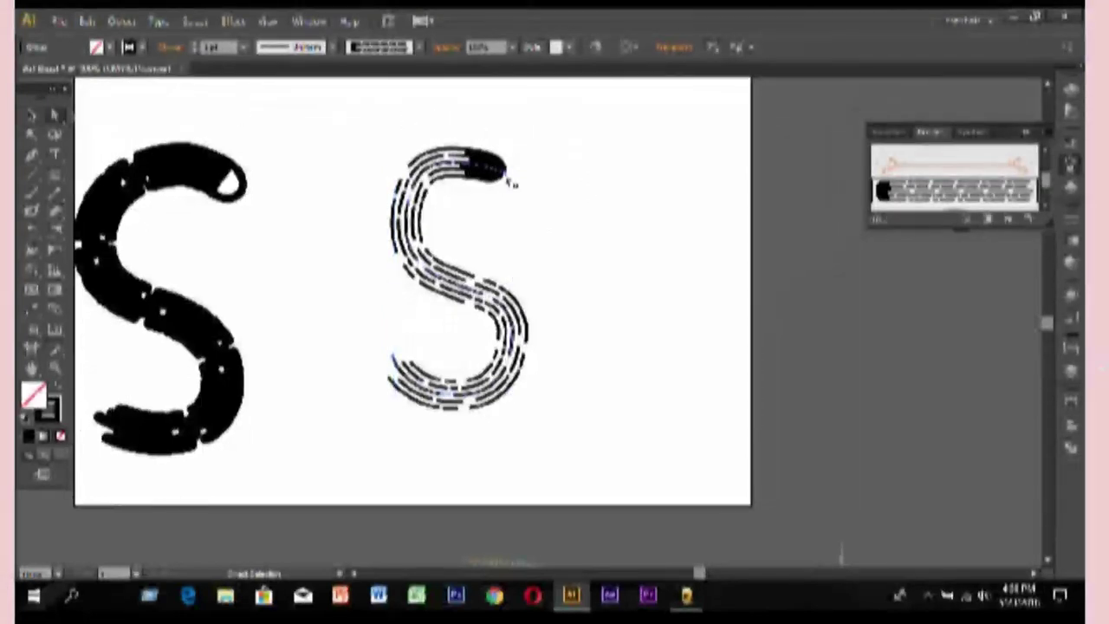
left_click(508, 177)
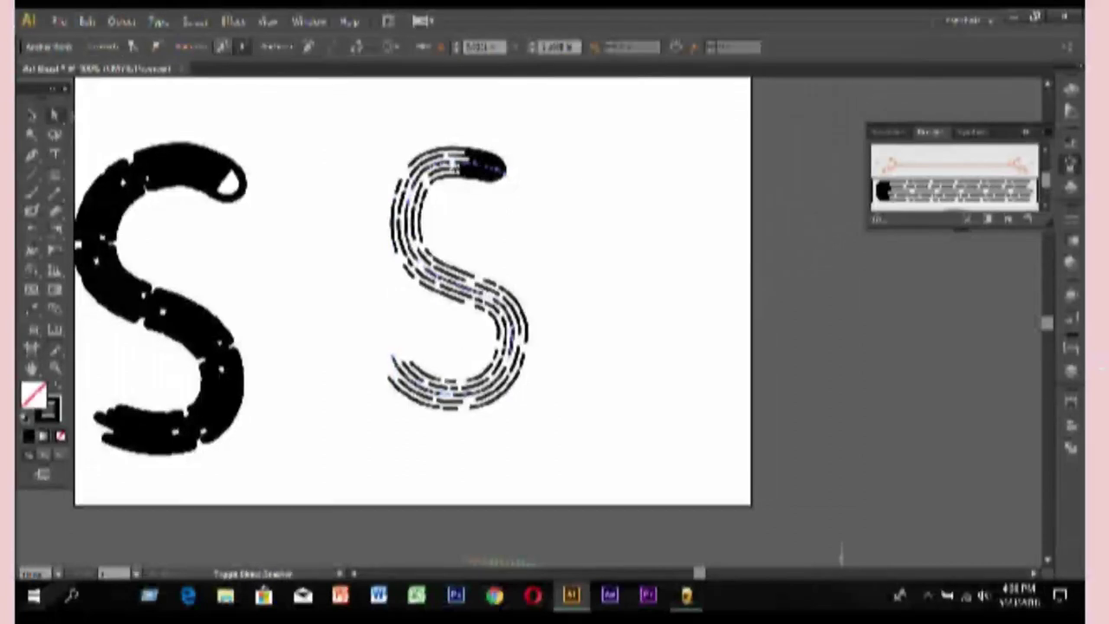
left_click(458, 168)
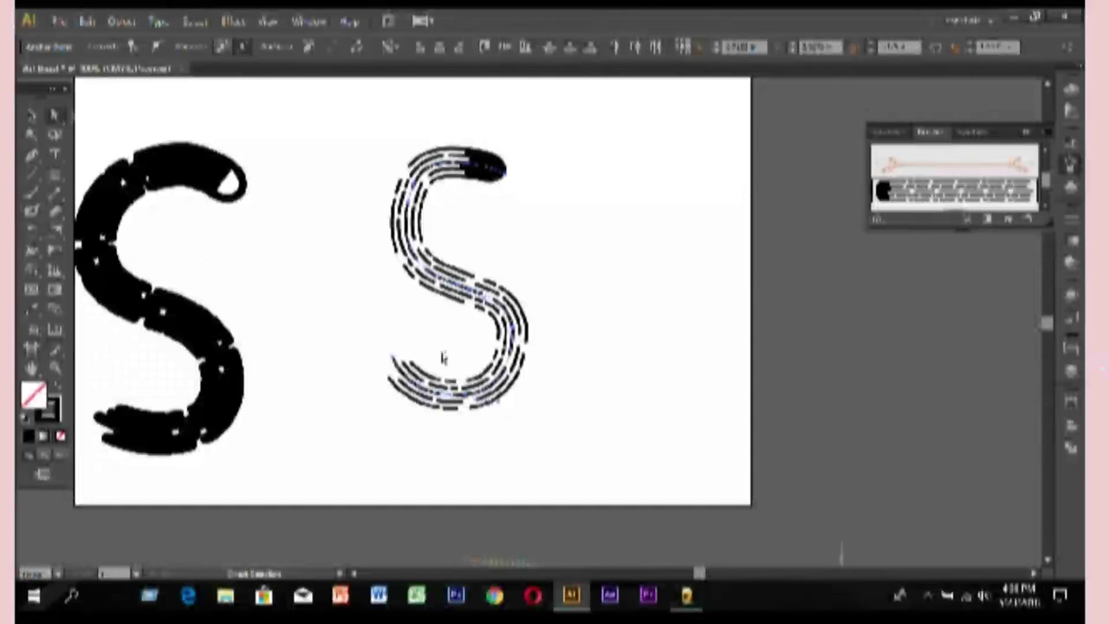
double_click(34, 395)
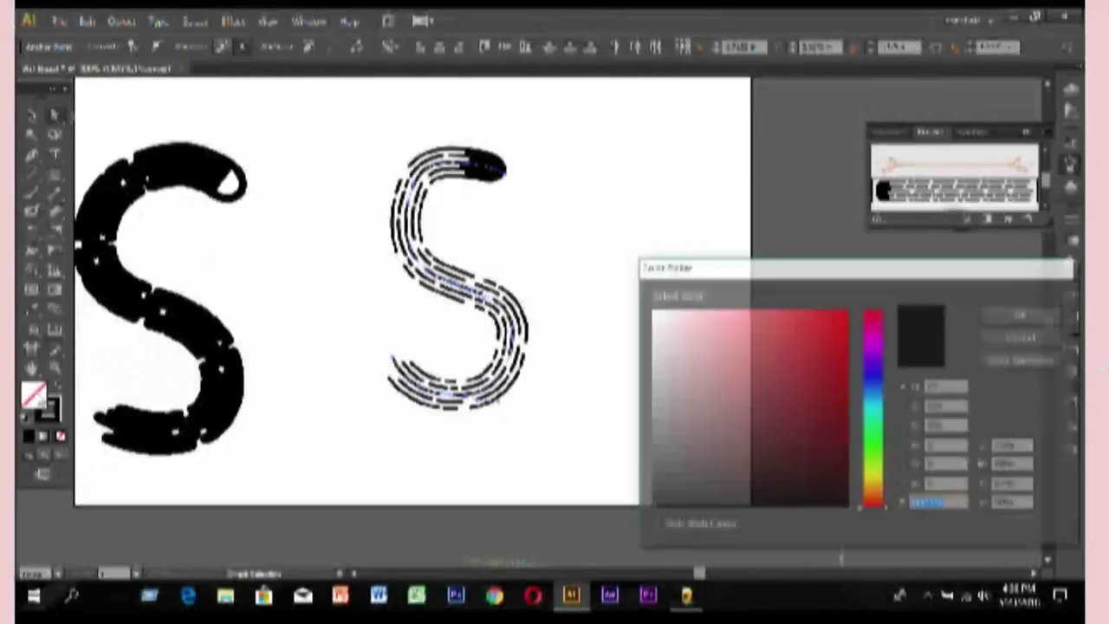
mouse_move(873, 416)
left_mouse_down()
mouse_move(875, 394)
mouse_move(875, 404)
left_mouse_up()
left_click(847, 309)
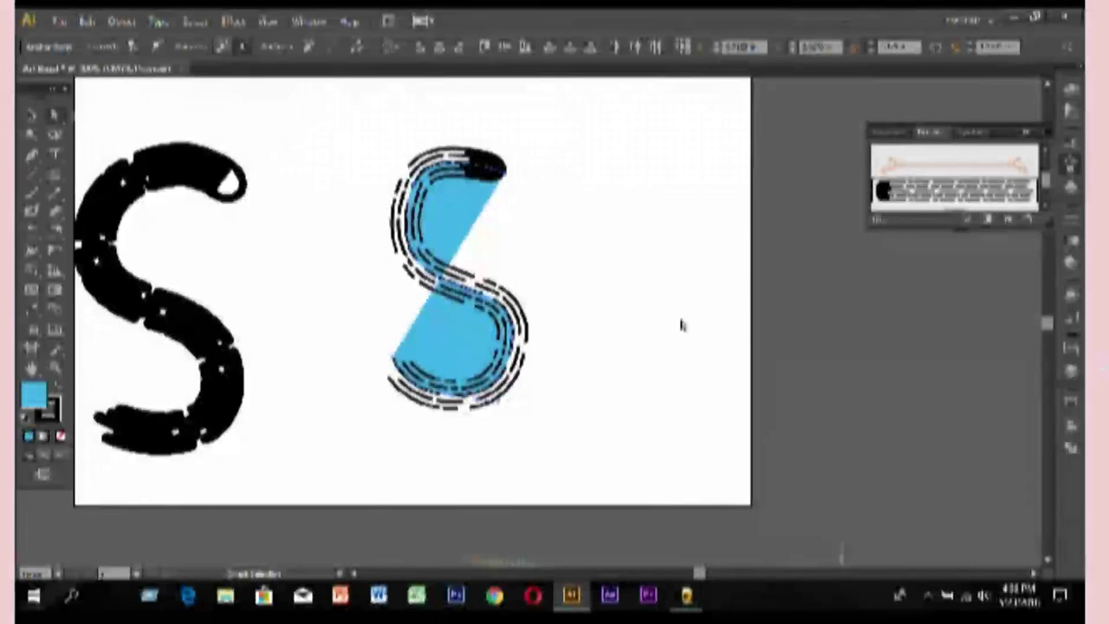
key("ctrl+z")
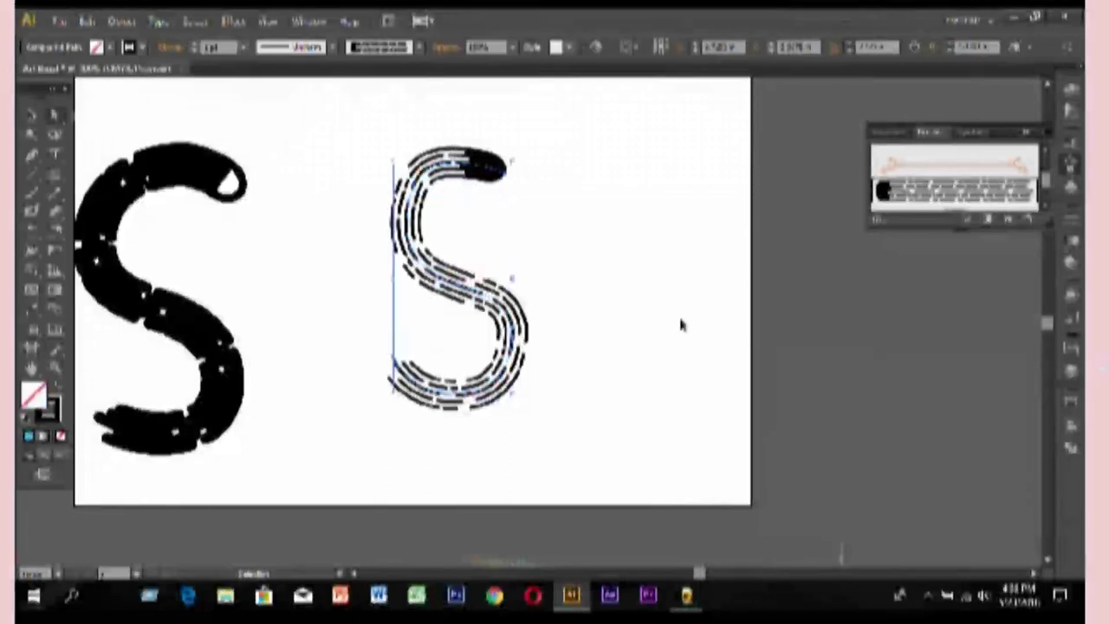
left_click(681, 325)
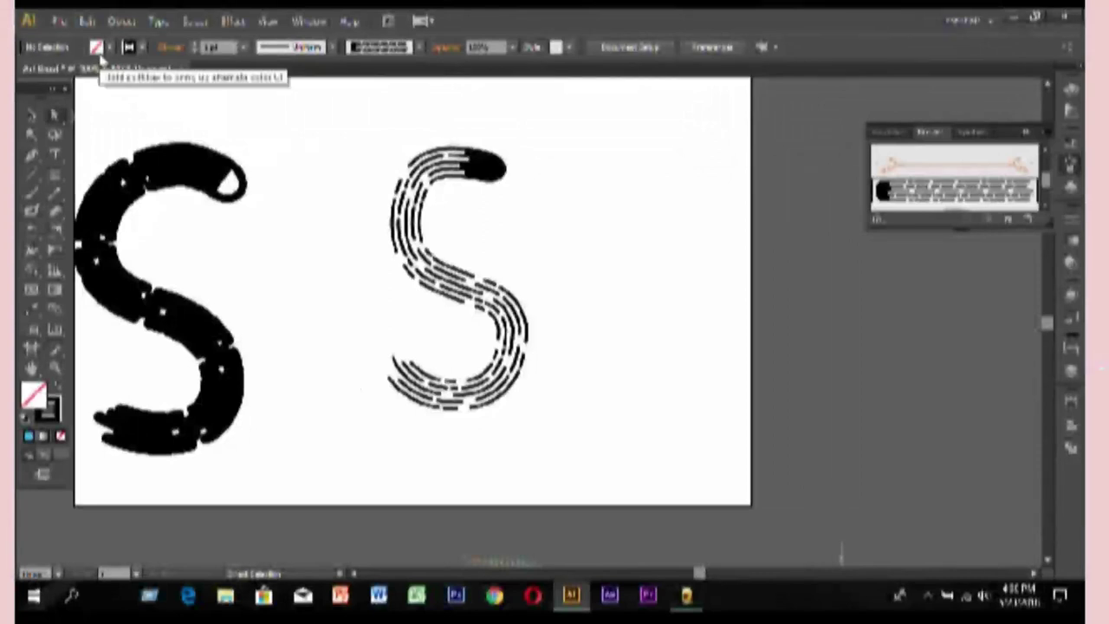
Type a letter C right of the dashed S and swap its fill and stroke.
left_click(55, 154)
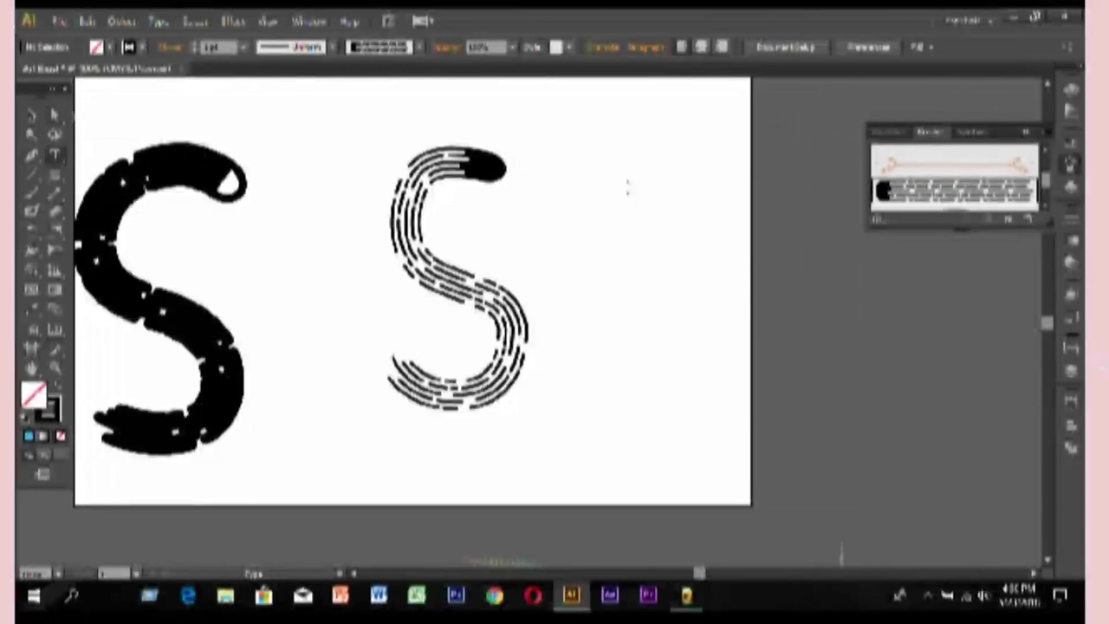
left_click(630, 196)
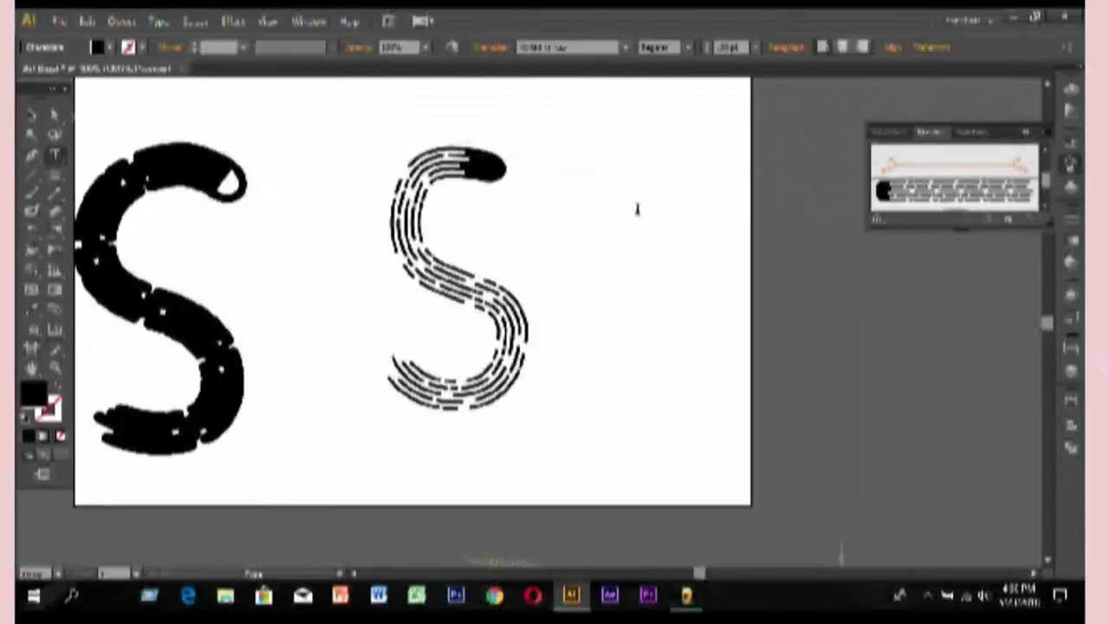
type("C")
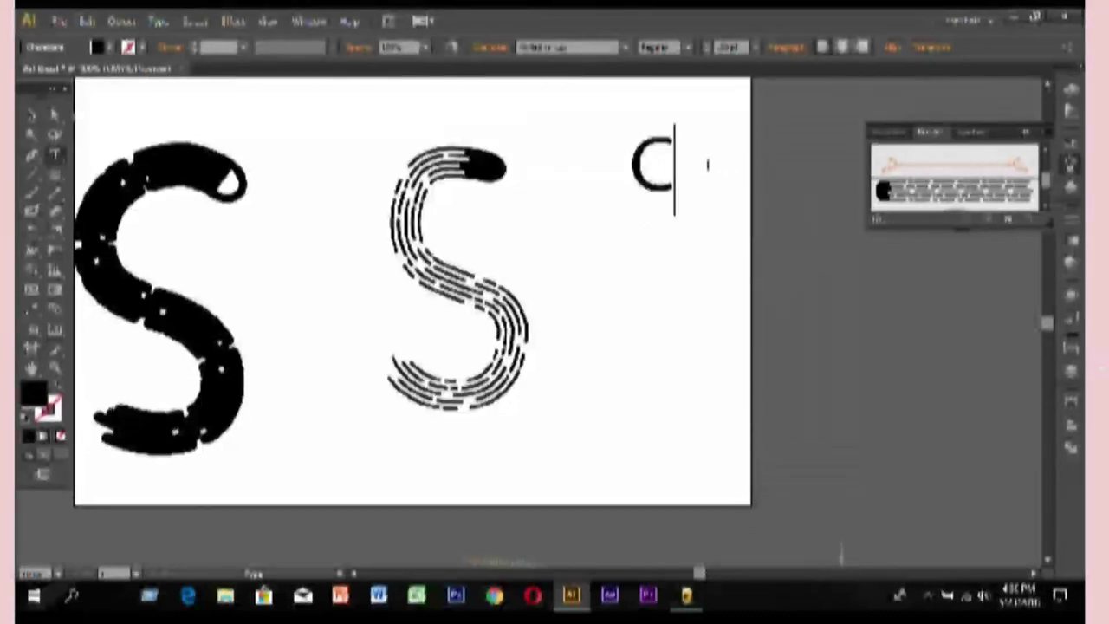
left_click(31, 115)
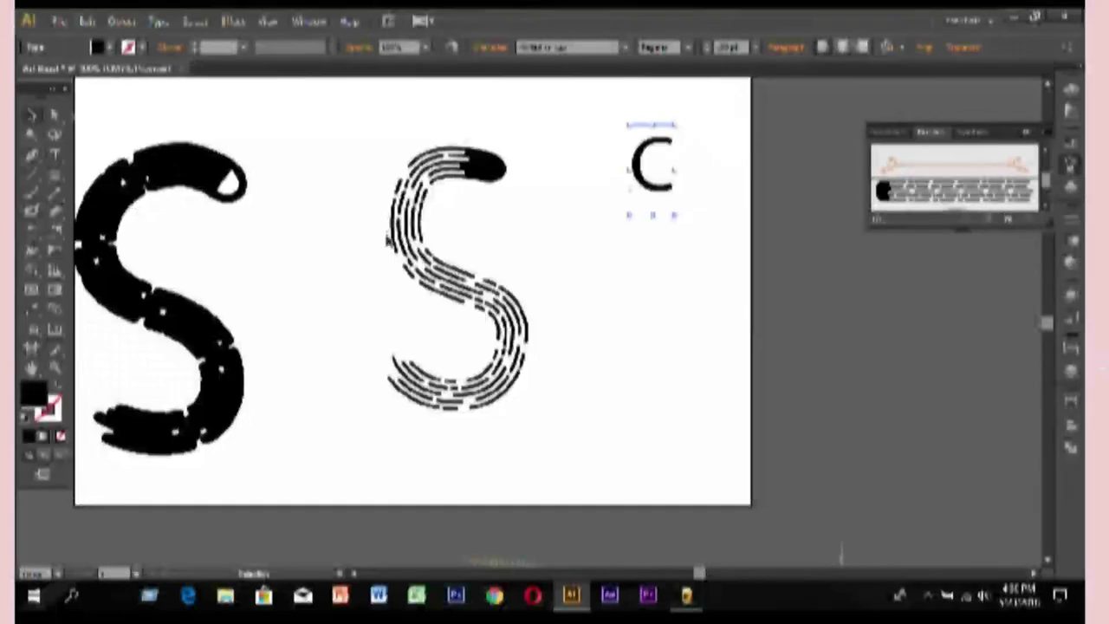
left_click(54, 387)
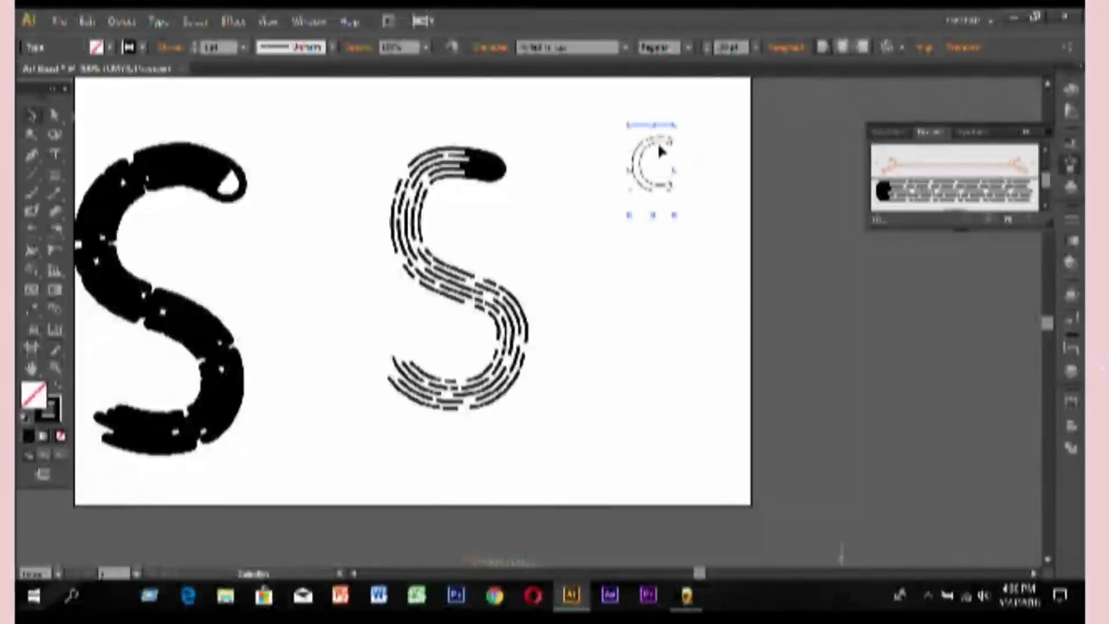
Select the dashed S, raise its stroke weight, then pick a preset weight.
mouse_move(519, 131)
left_mouse_down()
mouse_move(337, 487)
mouse_move(379, 490)
left_mouse_up()
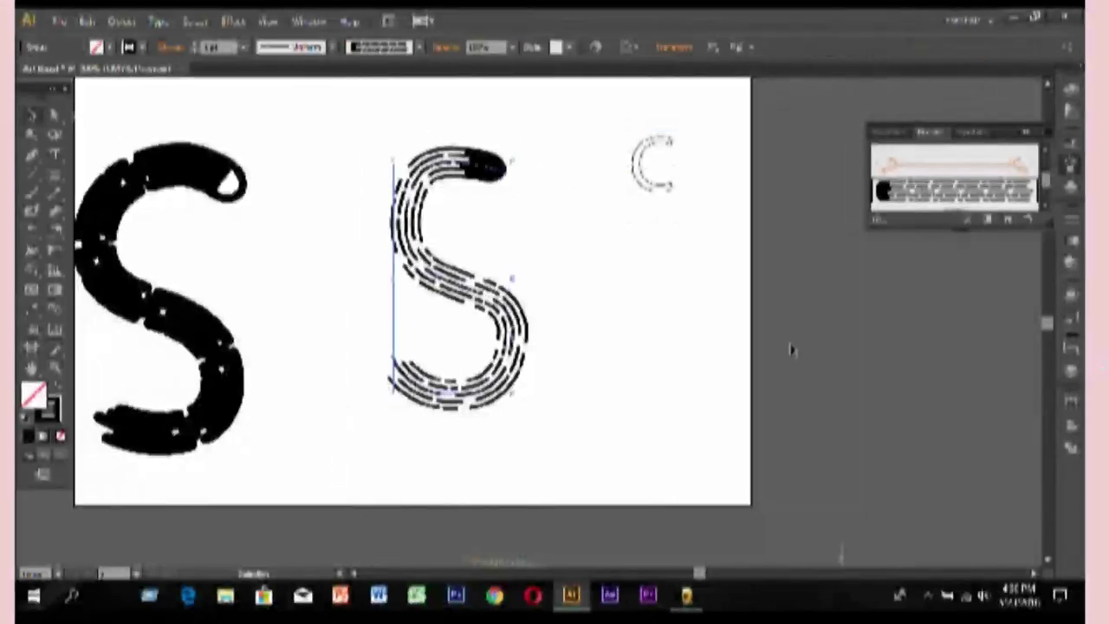
left_click(1070, 219)
left_click(933, 227)
key("Up")
key("Up")
key("Up")
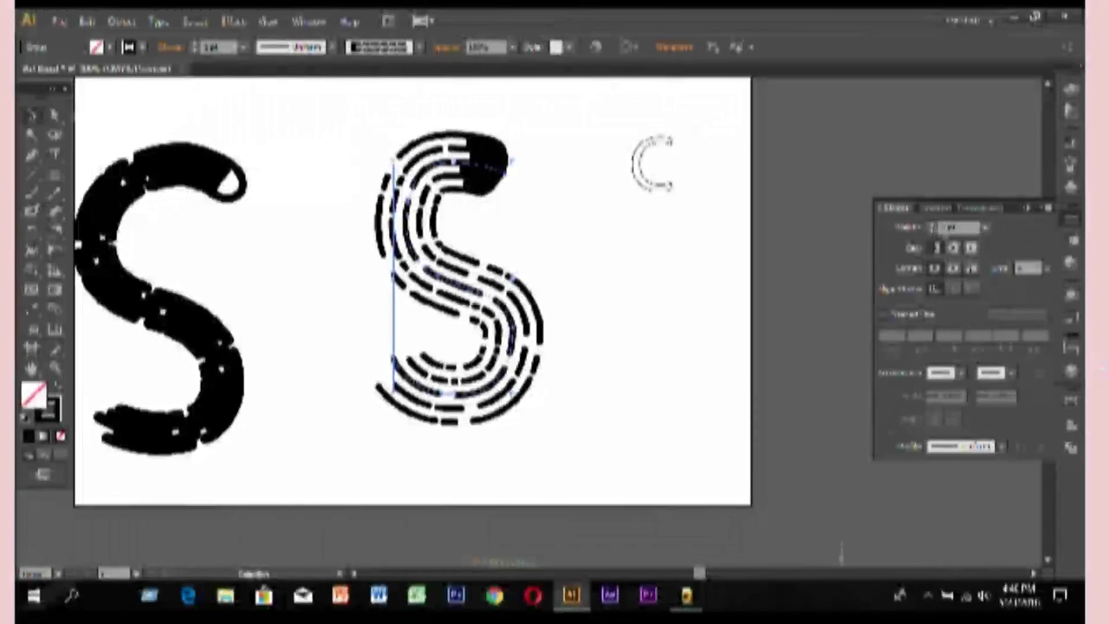
left_click(984, 226)
left_click(996, 289)
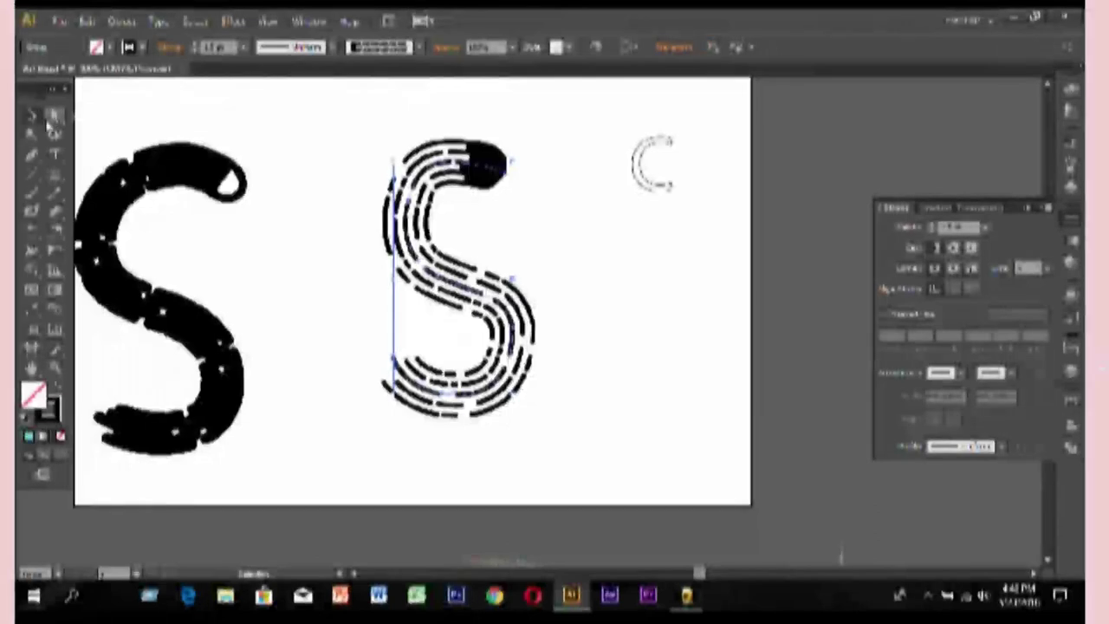
Convert the C text to outlines and stretch it to nearly the S's height.
left_click(47, 120)
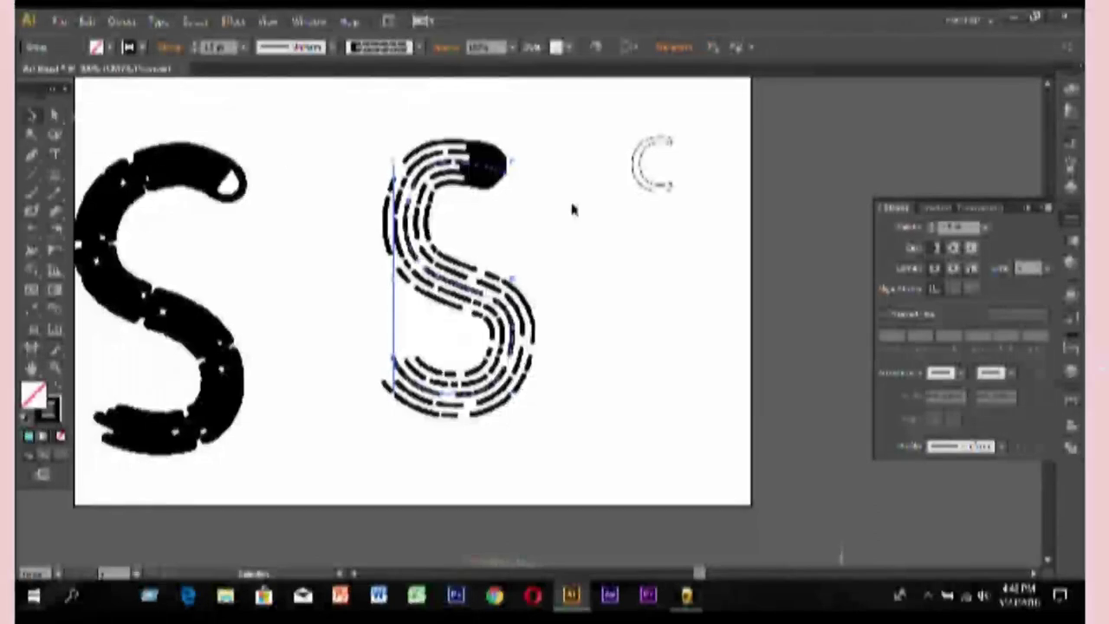
right_click(638, 174)
mouse_move(686, 285)
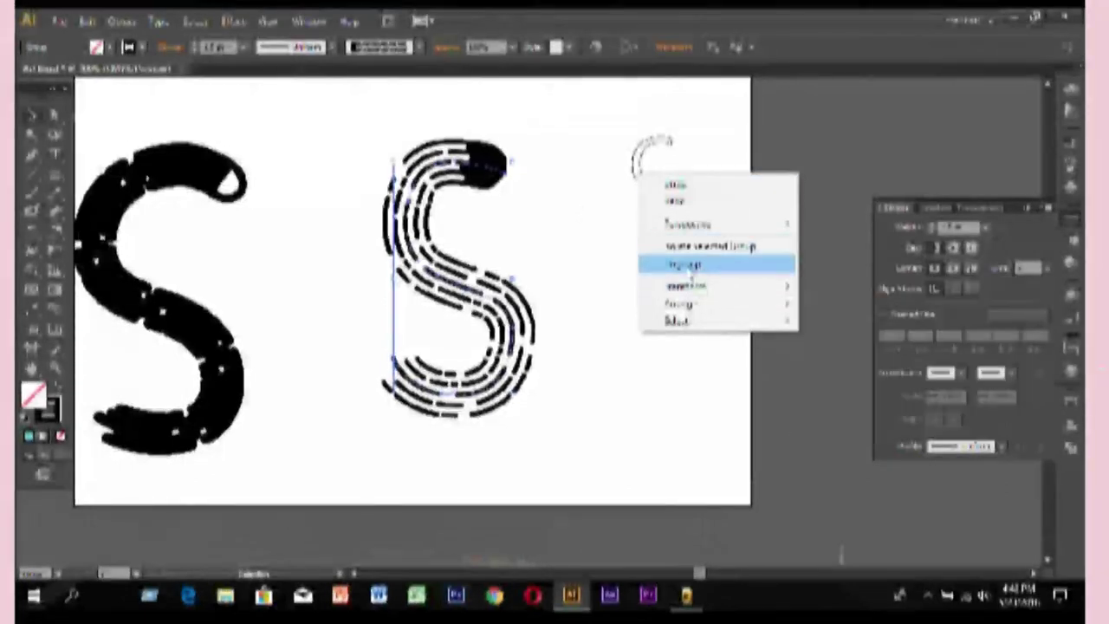
left_click(602, 198)
right_click(639, 174)
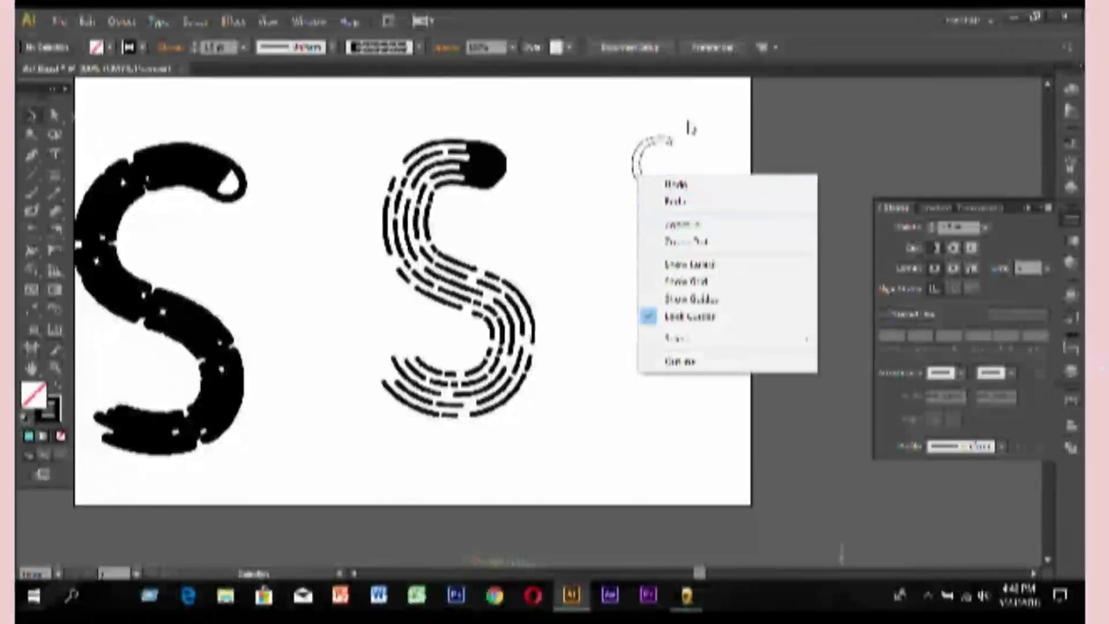
left_click(645, 173)
right_click(648, 186)
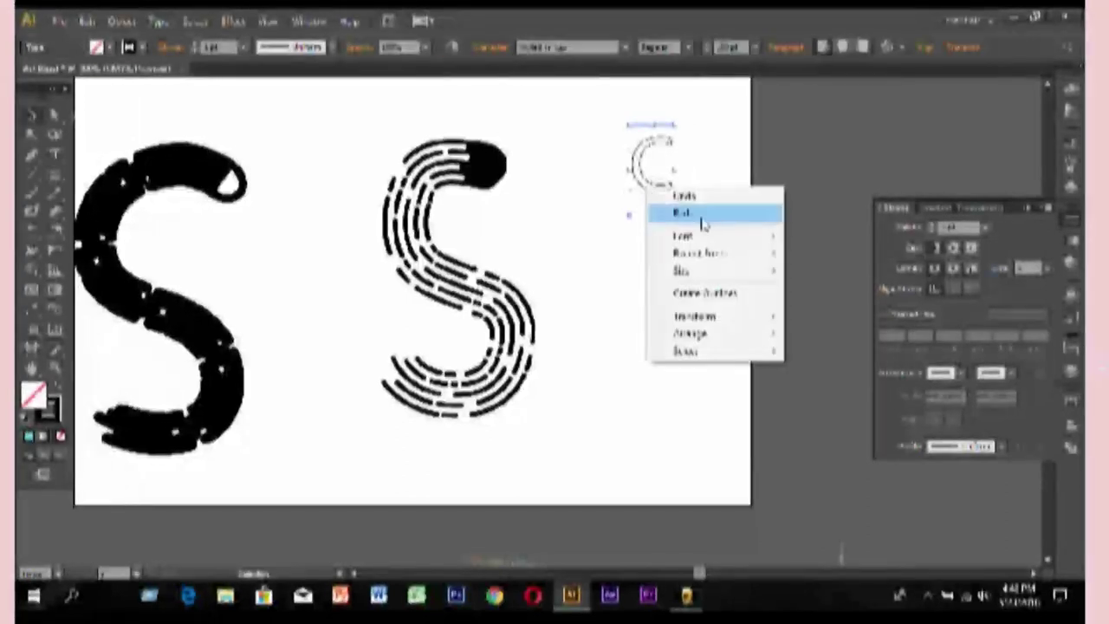
left_click(706, 293)
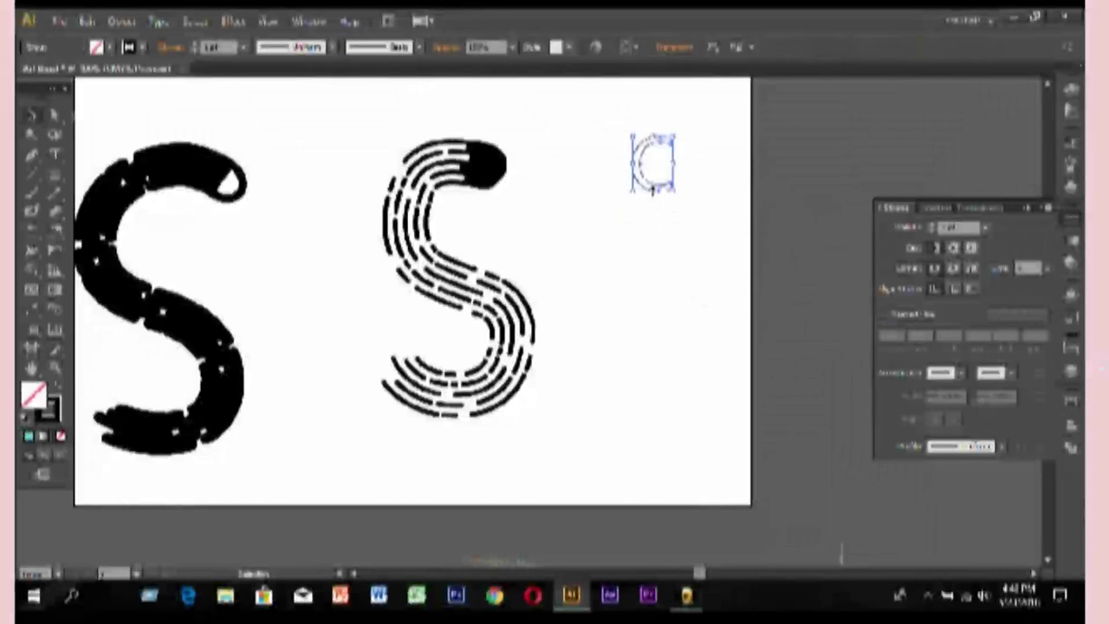
left_click_drag(652, 190, 646, 351)
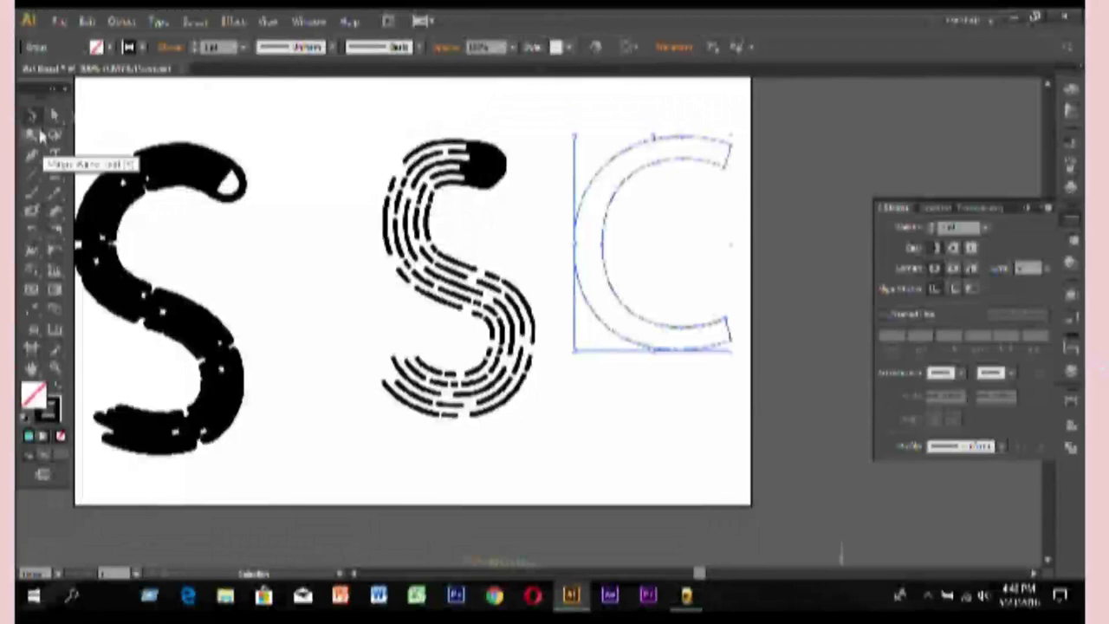
Select the C outline's end anchor and join its open endpoints with Ctrl+J.
left_click(32, 155)
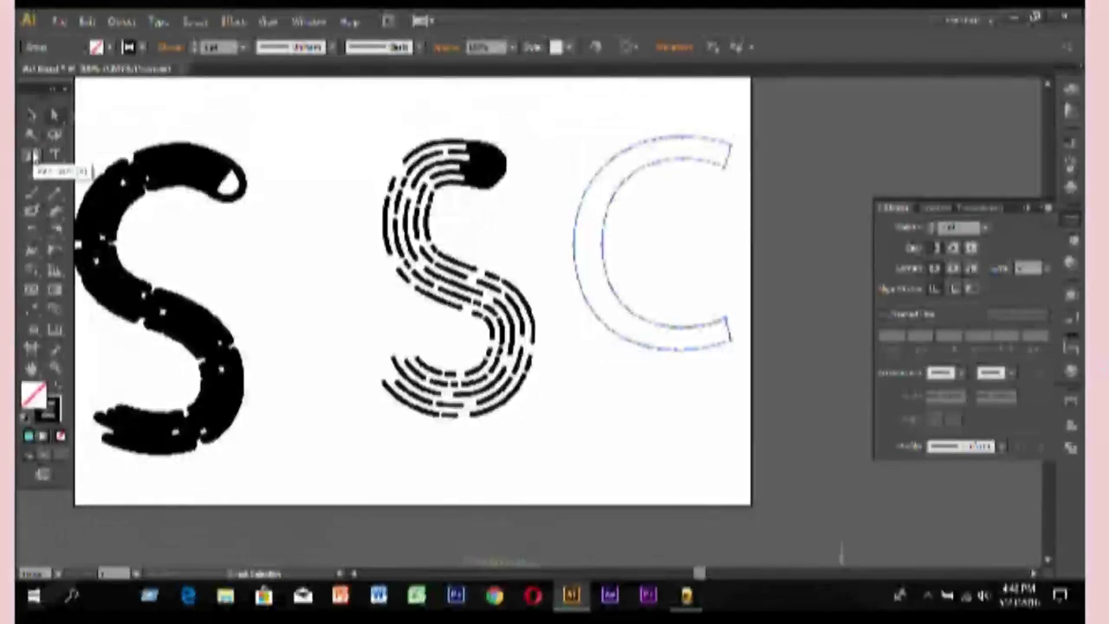
left_click(33, 155)
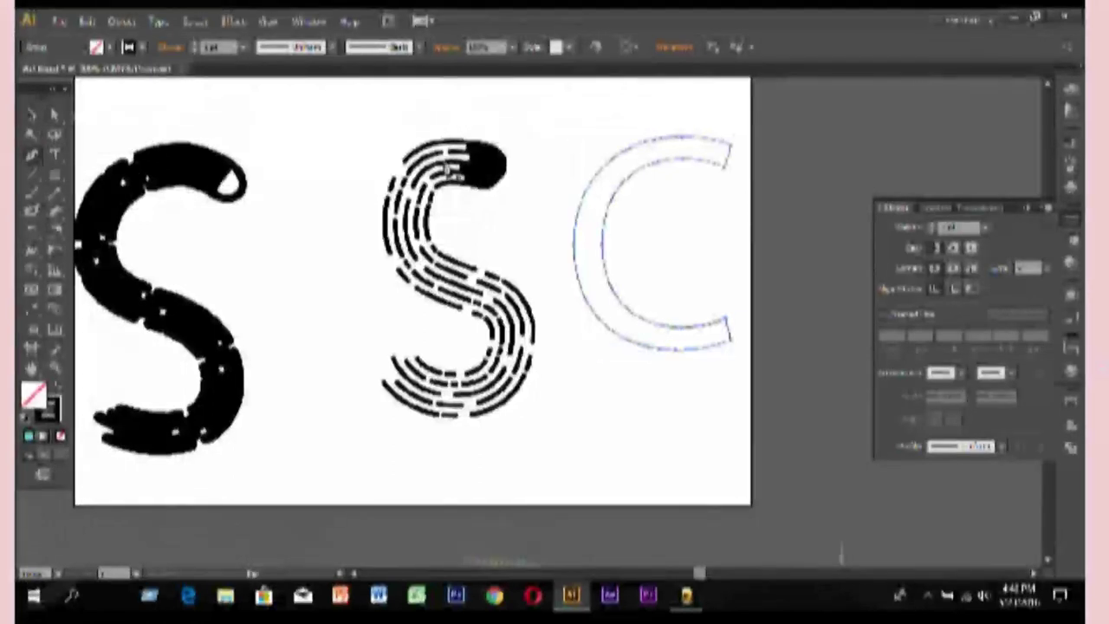
left_click(730, 161)
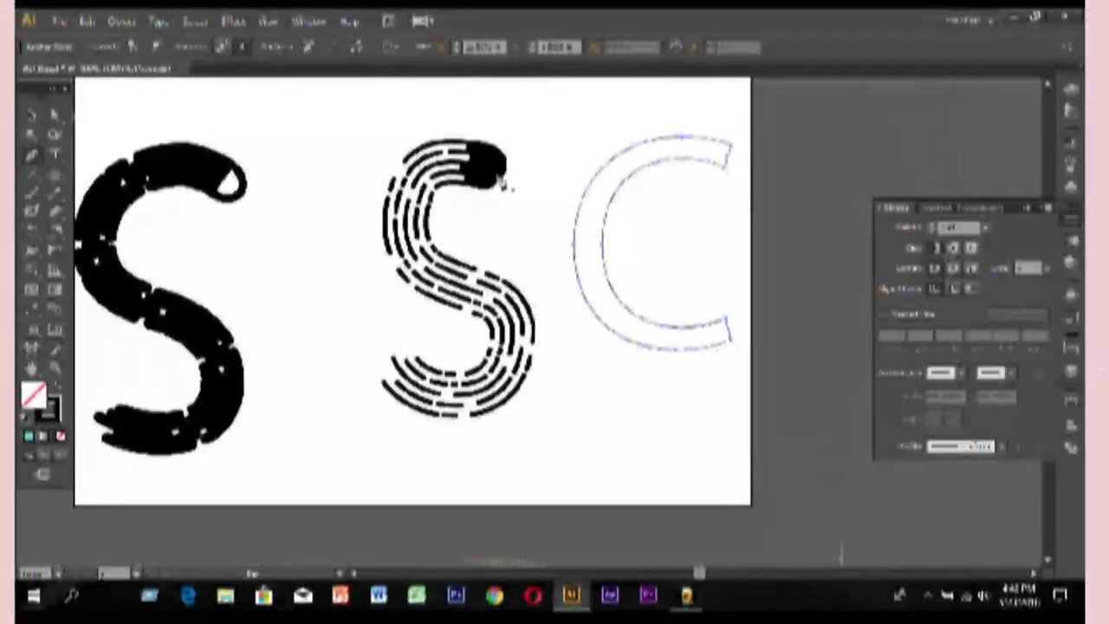
left_click(55, 119)
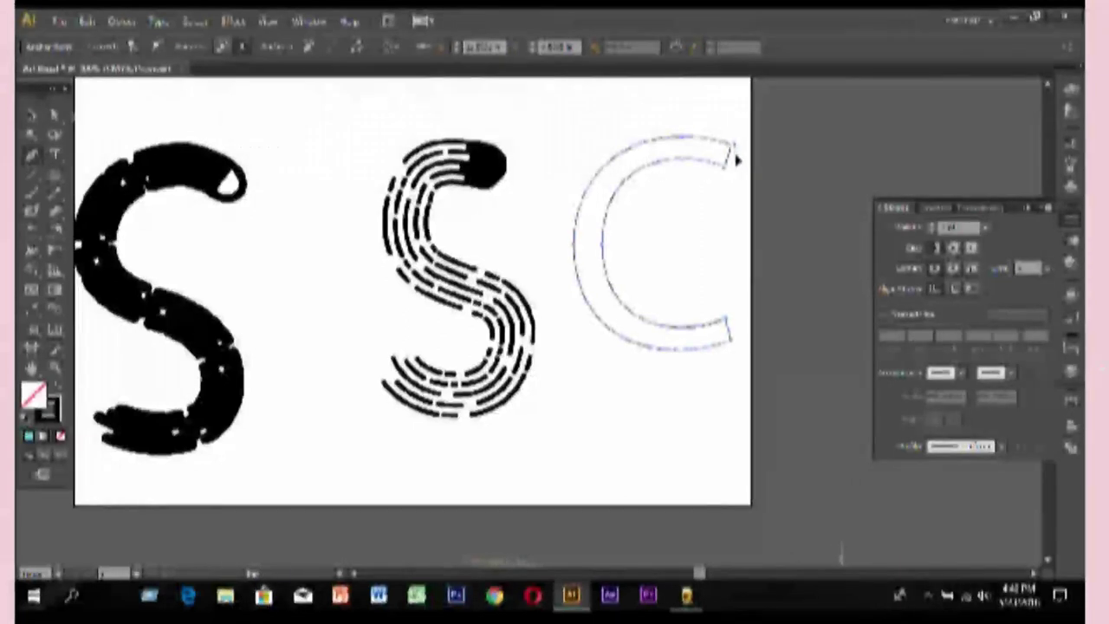
left_click(737, 164)
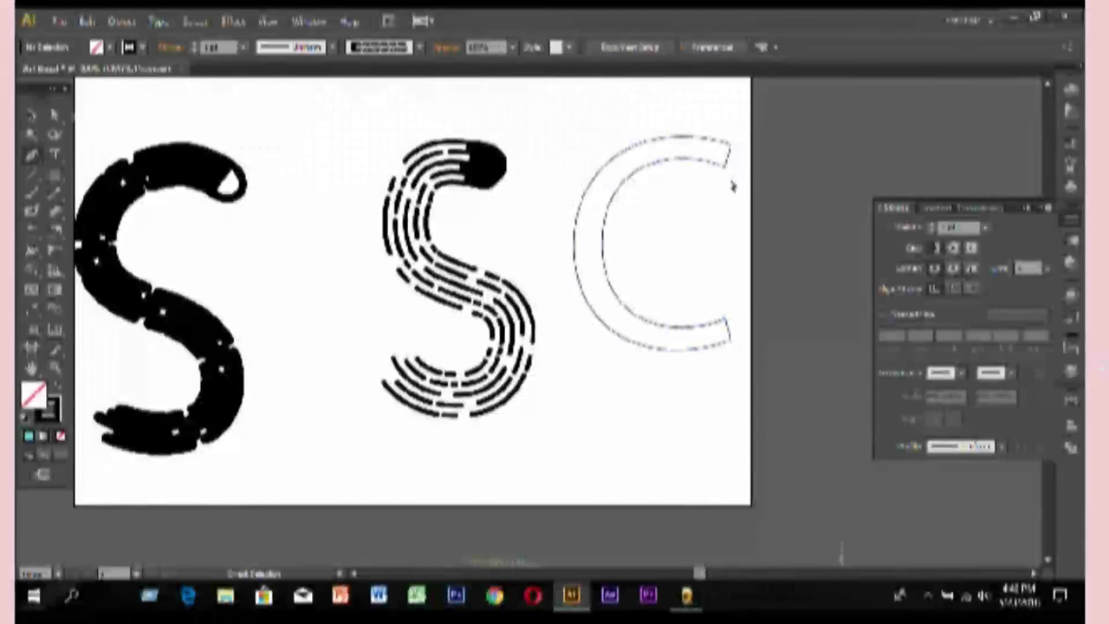
left_click(733, 186)
key("ctrl+j")
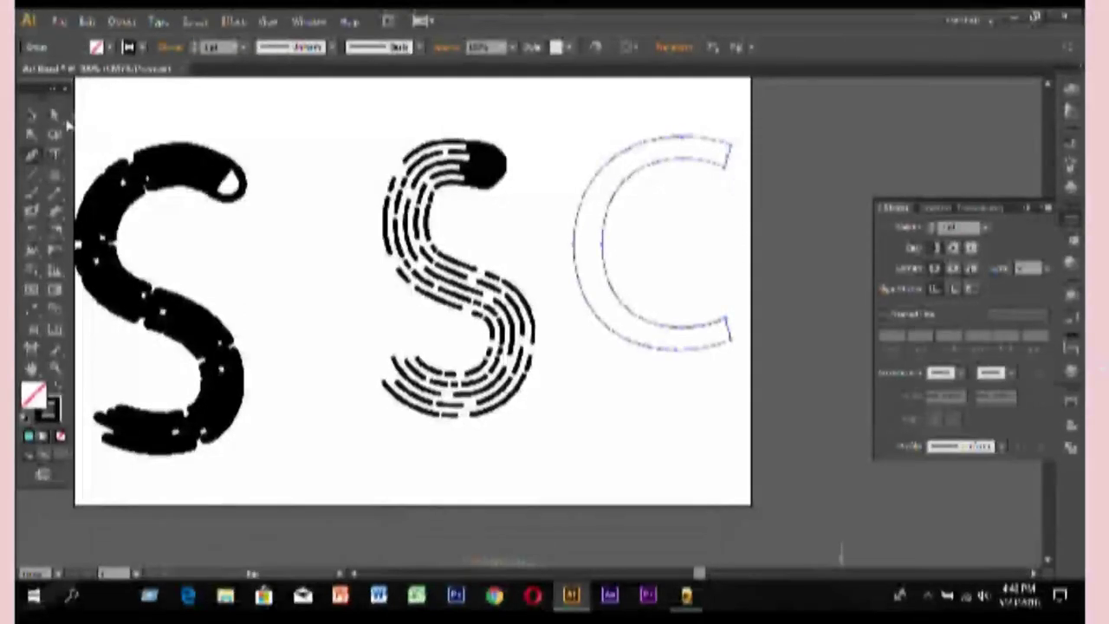
Select the anchors at both ends of the C, then ungroup the C outline.
left_click(54, 115)
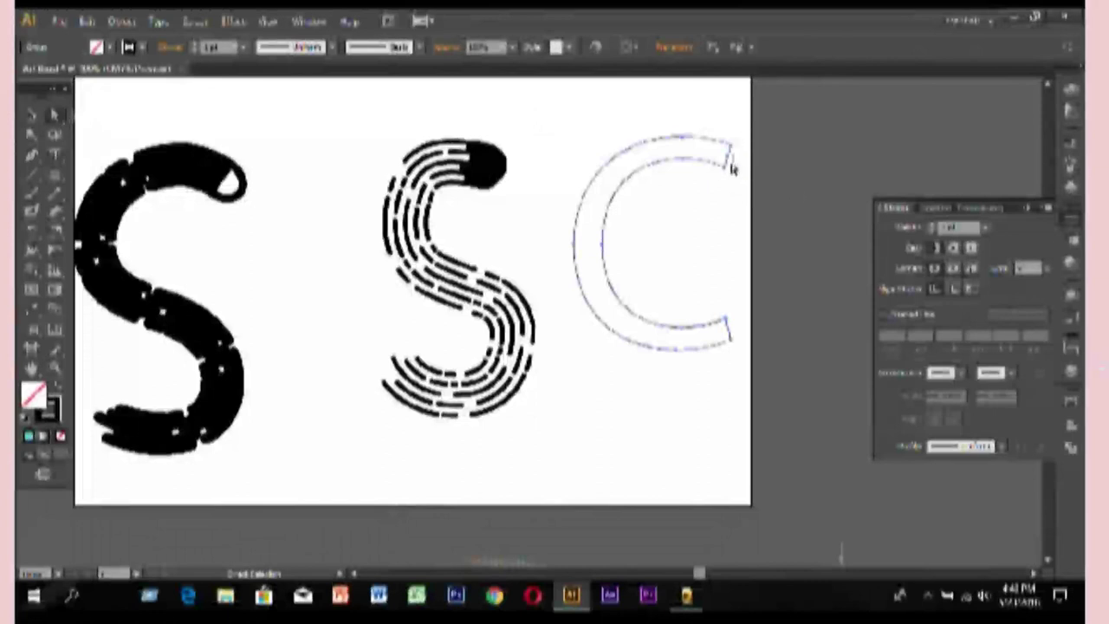
left_click_drag(740, 143, 768, 248)
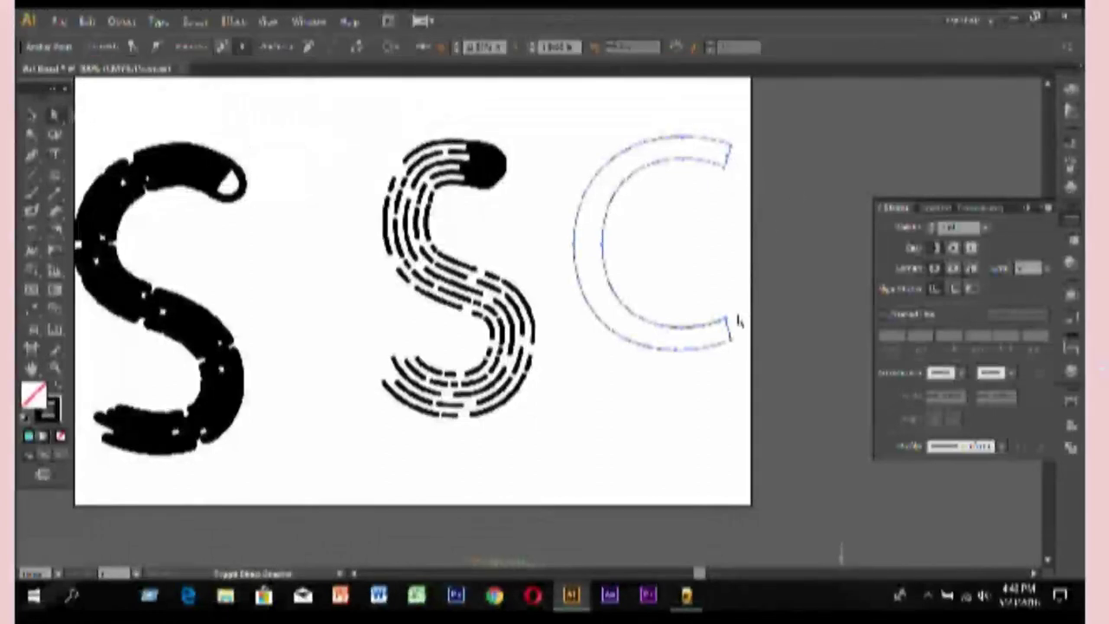
left_click_drag(736, 319, 717, 340)
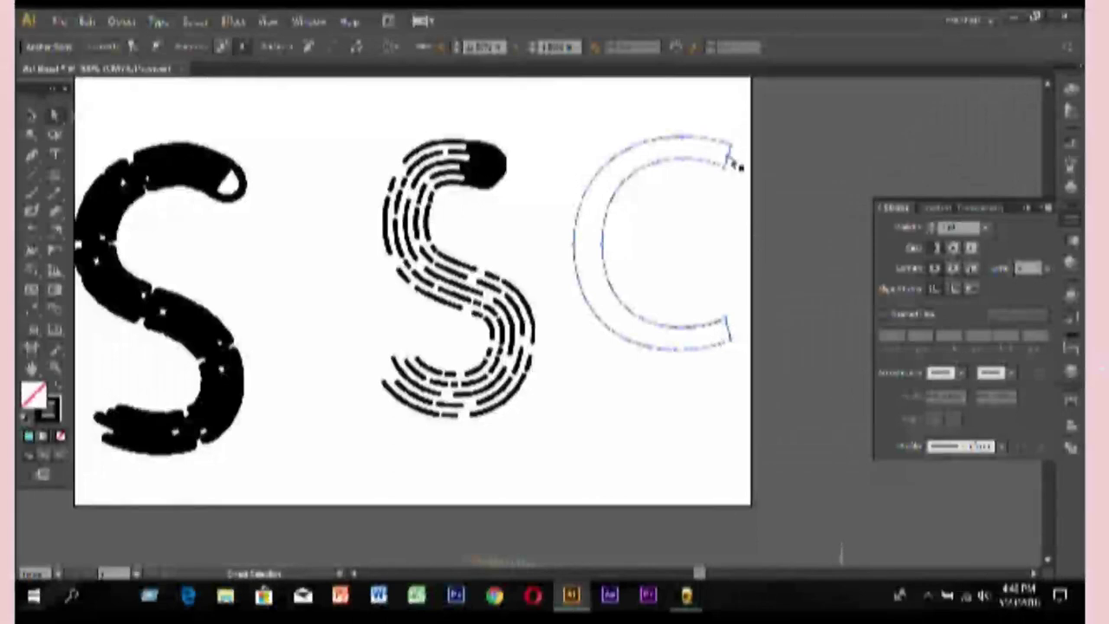
left_click(734, 164)
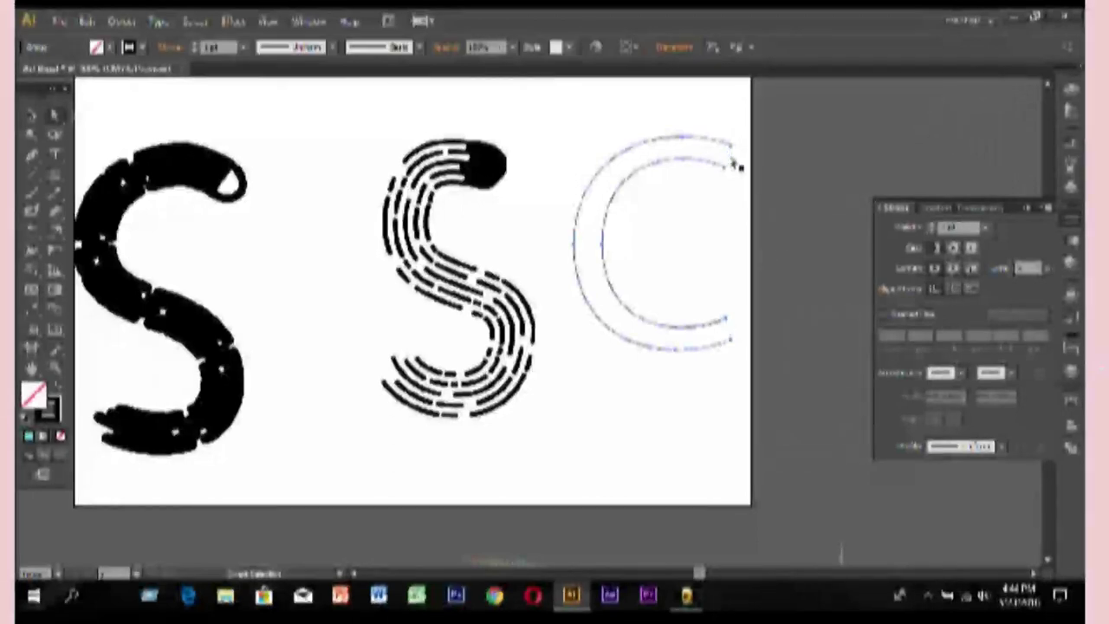
left_click(55, 114)
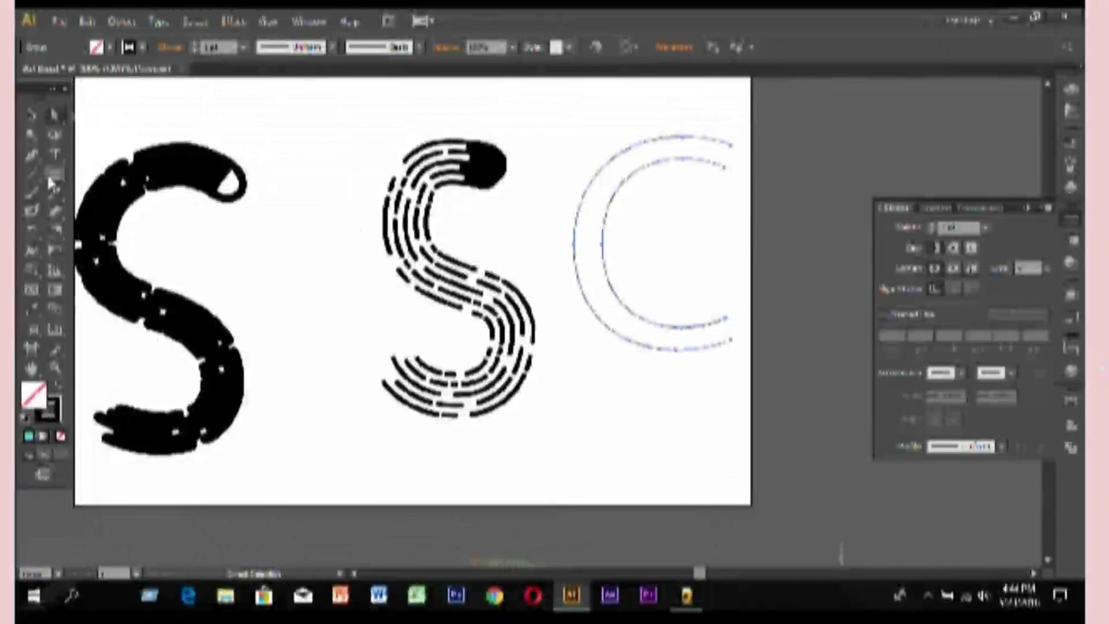
left_click(31, 115)
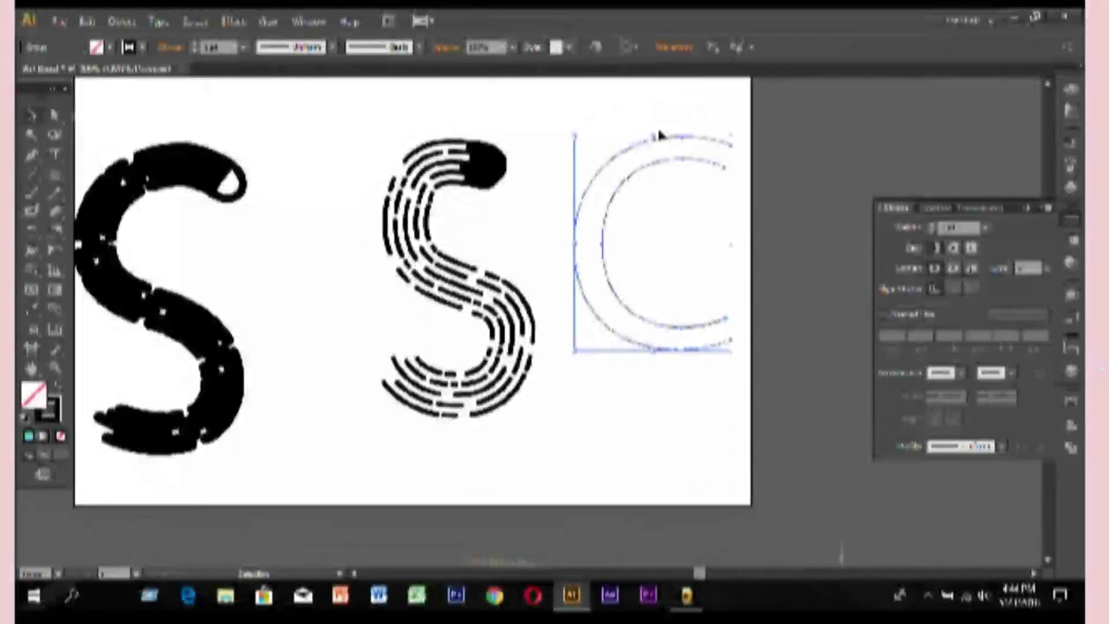
mouse_move(568, 105)
left_mouse_down()
mouse_move(756, 386)
mouse_move(743, 408)
left_mouse_up()
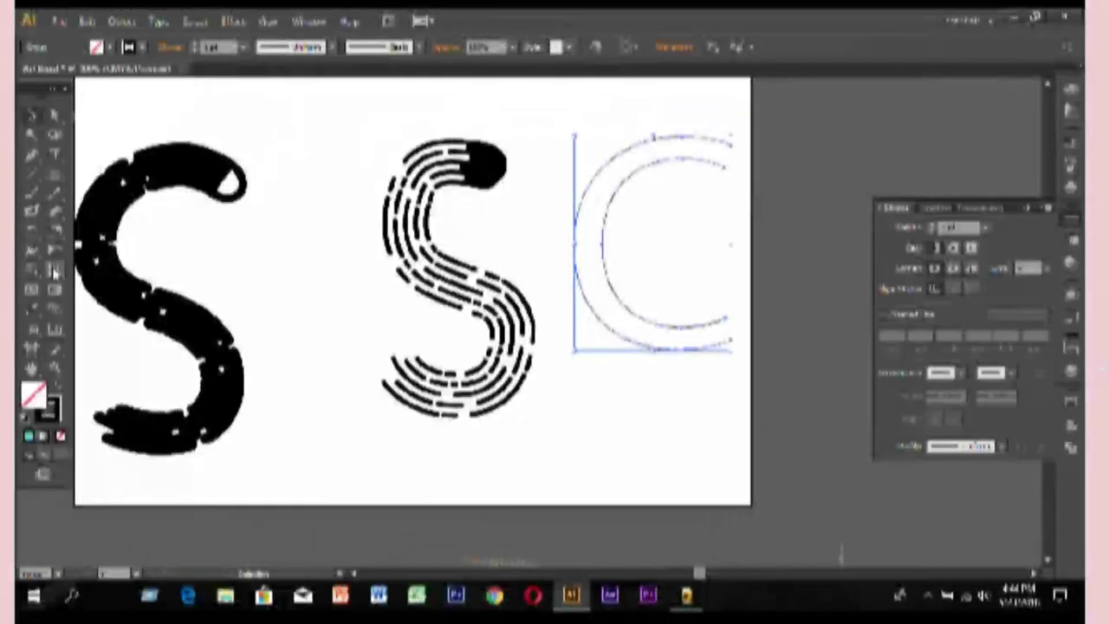
left_click(57, 310)
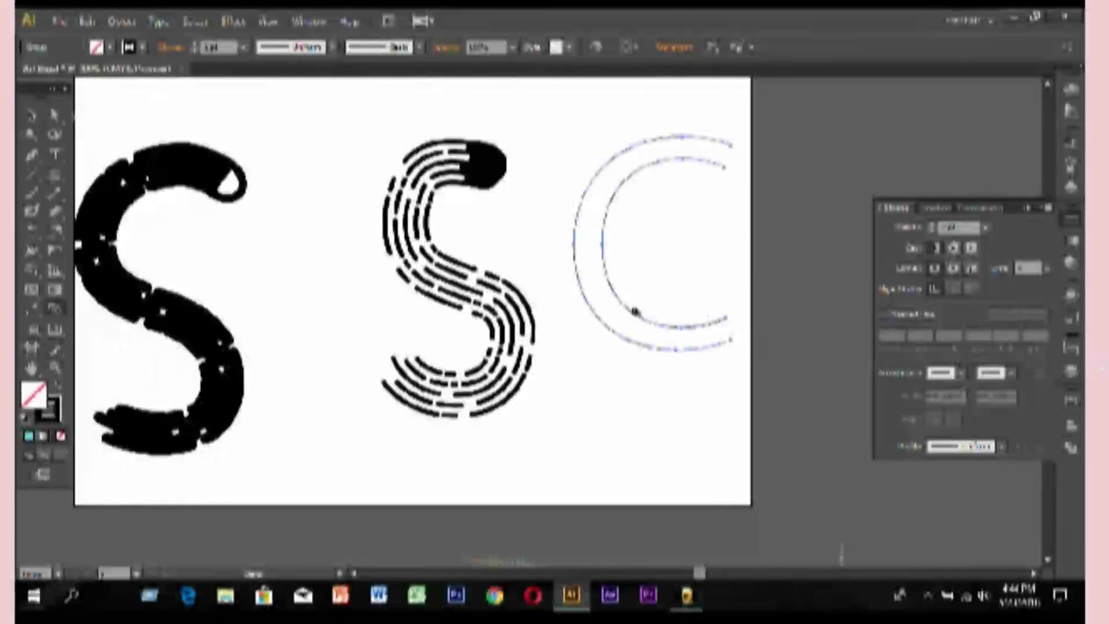
right_click(630, 317)
left_click(666, 401)
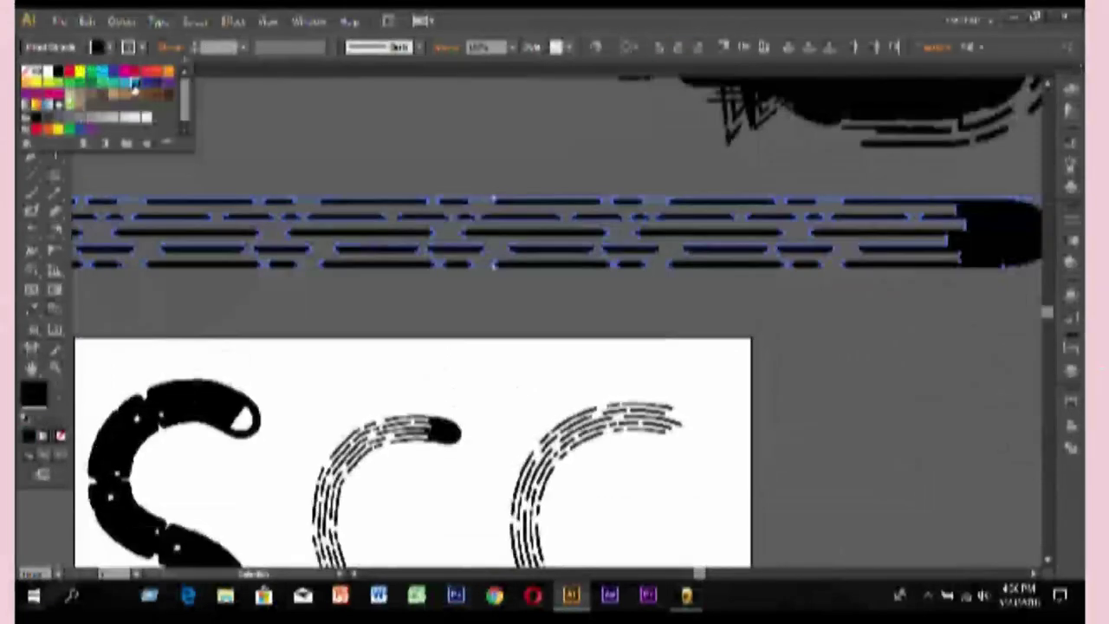
Colour the dashed brush artwork blue and show the gradient preset list.
left_click(132, 81)
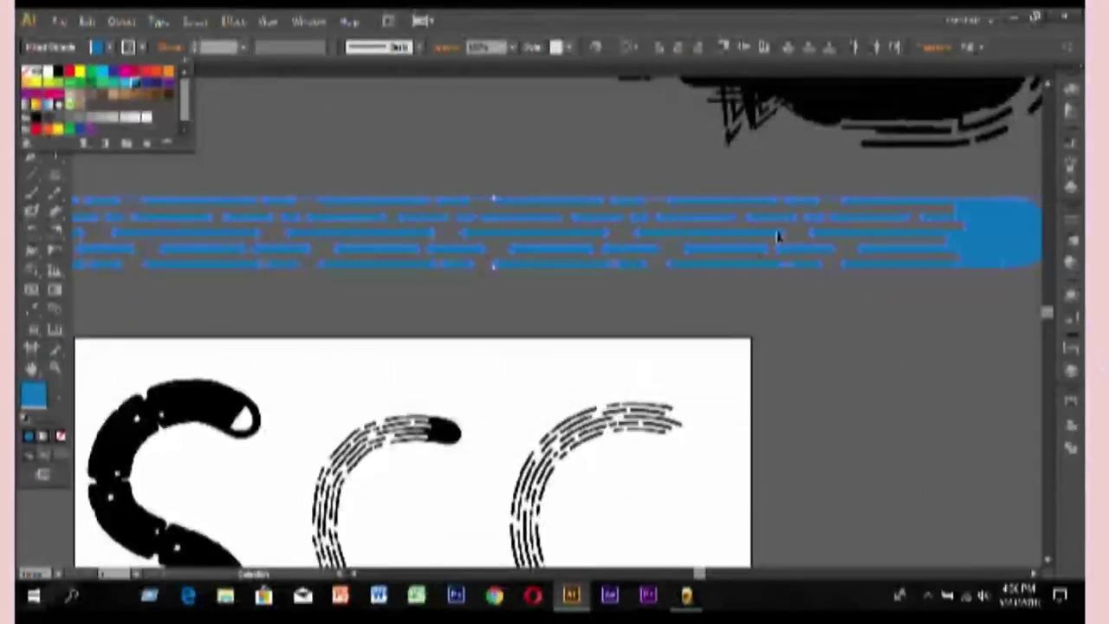
left_click(1071, 240)
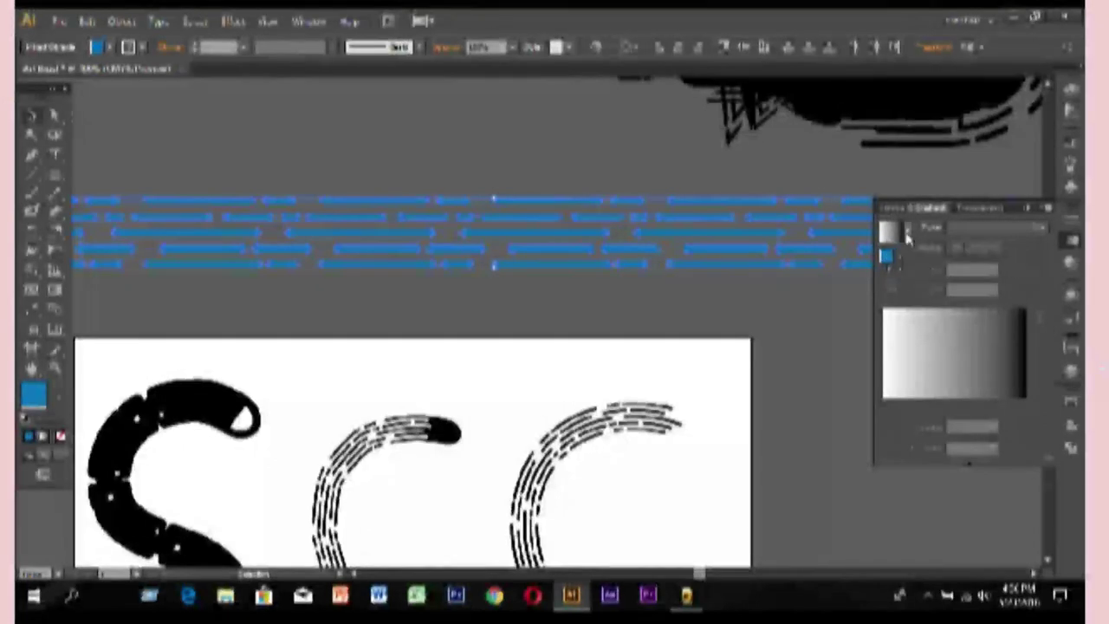
left_click(907, 232)
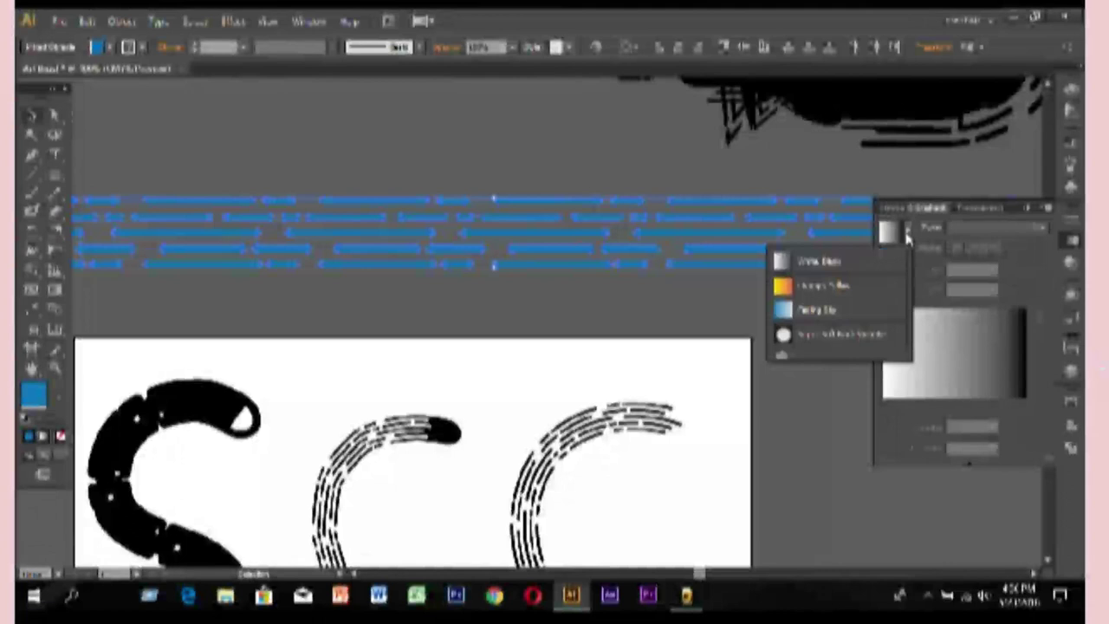
Apply the Orange Yellow gradient preset to the dashes and remove its middle stop.
left_click(821, 286)
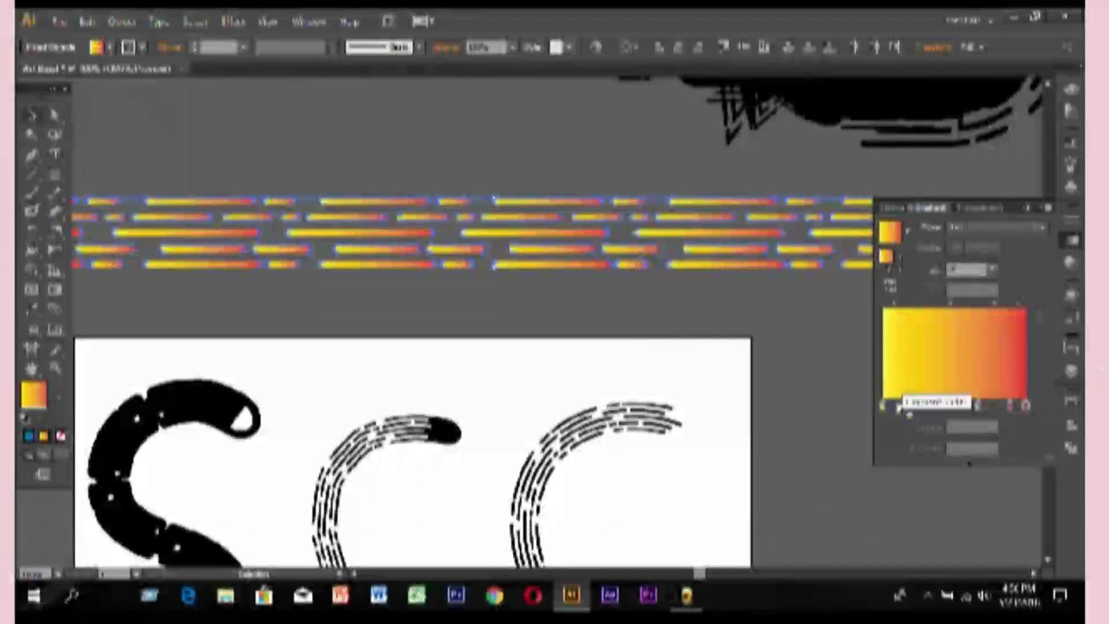
left_click(1025, 405)
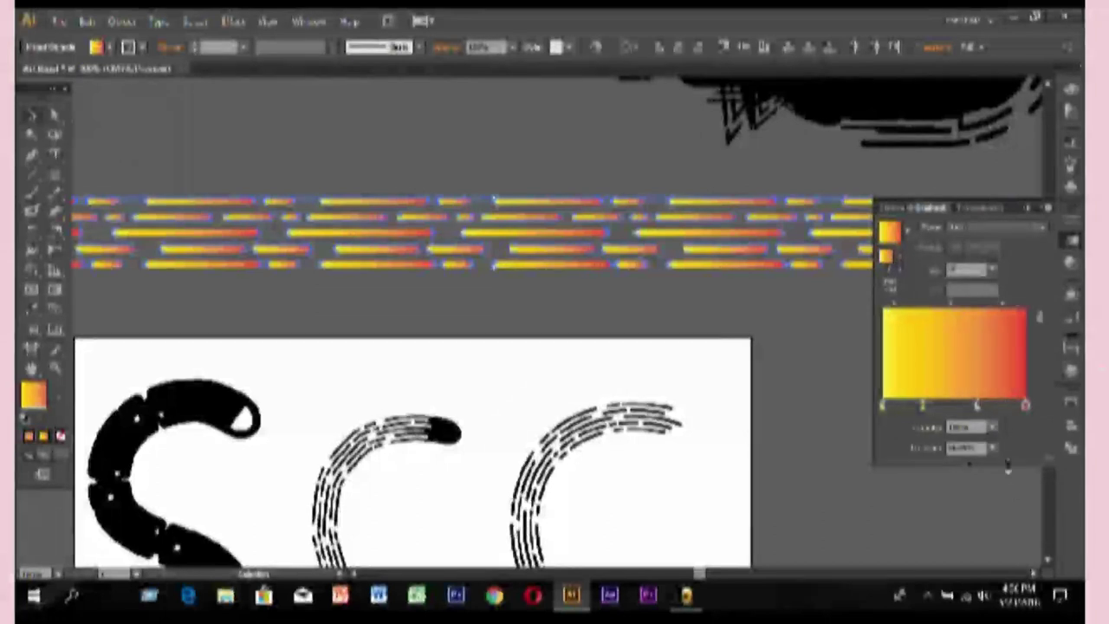
left_click_drag(976, 404, 983, 447)
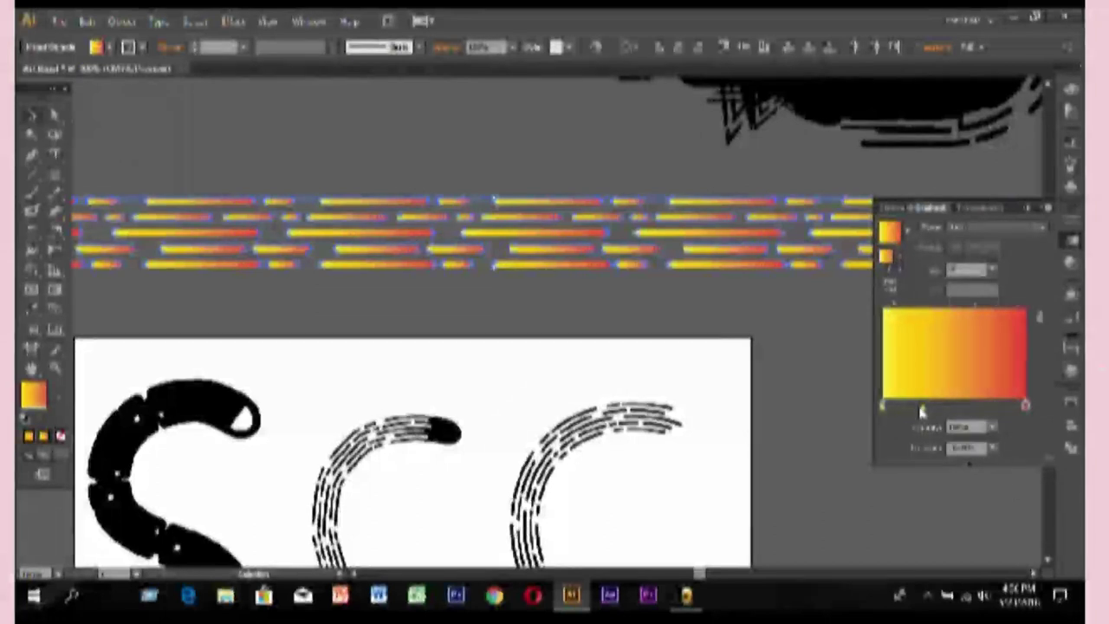
left_click(921, 412)
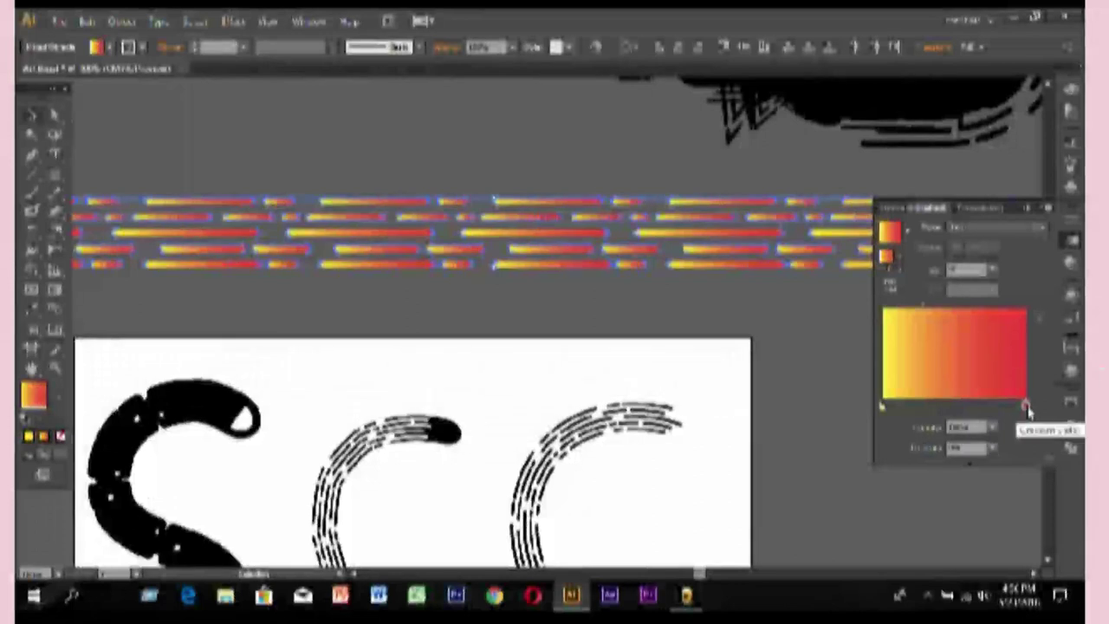
Set the gradient's right end stop to a deep purple-magenta.
double_click(1025, 406)
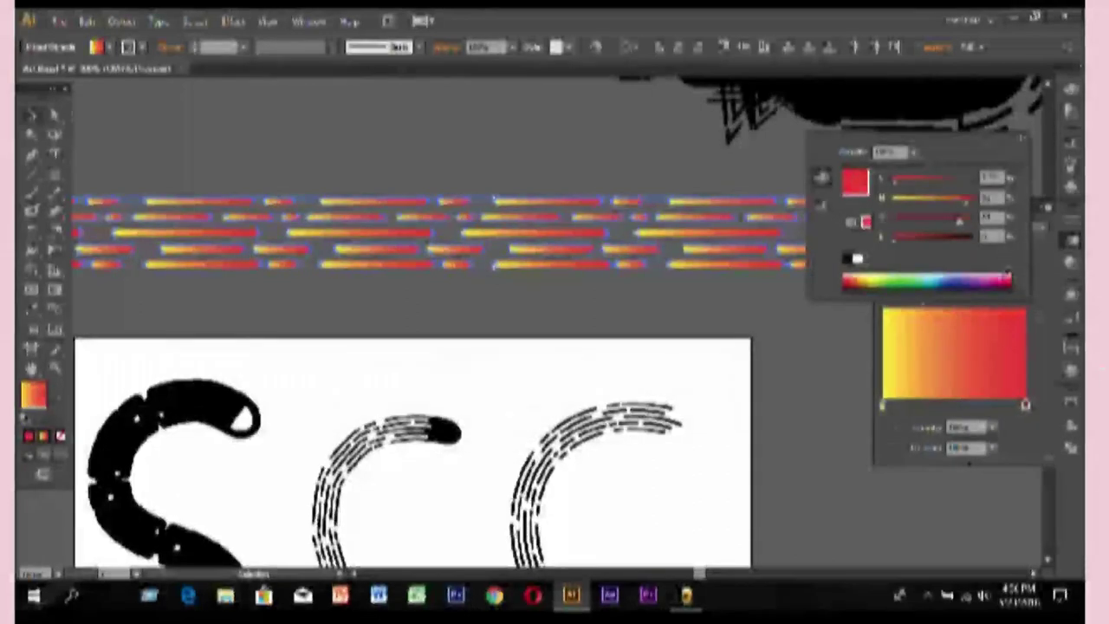
left_click(1007, 279)
left_click_drag(1006, 275, 1010, 272)
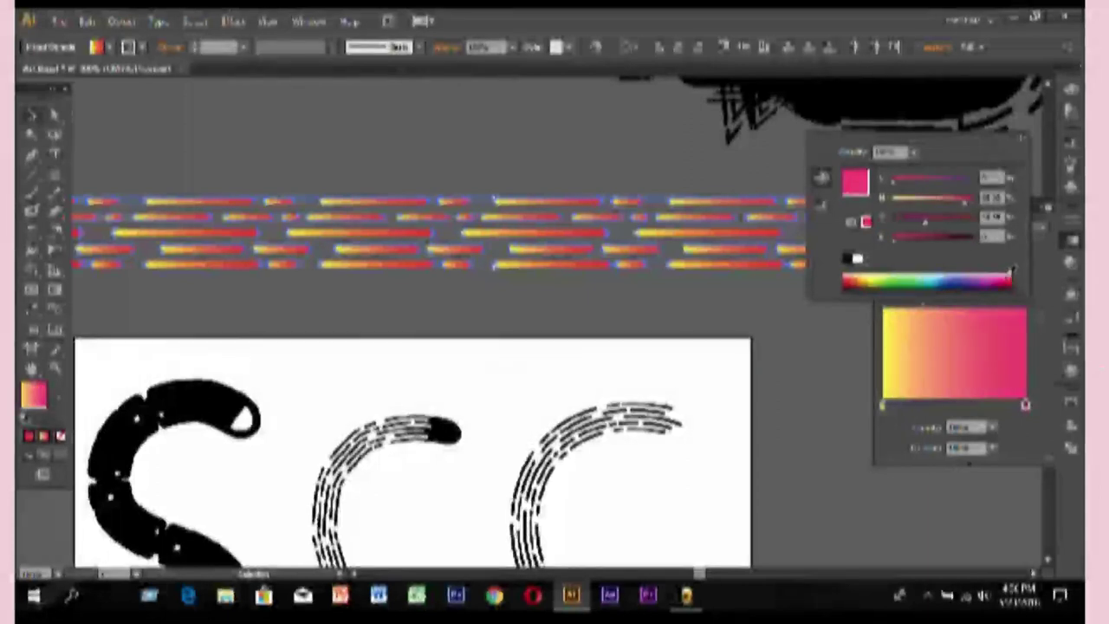
left_click(965, 207)
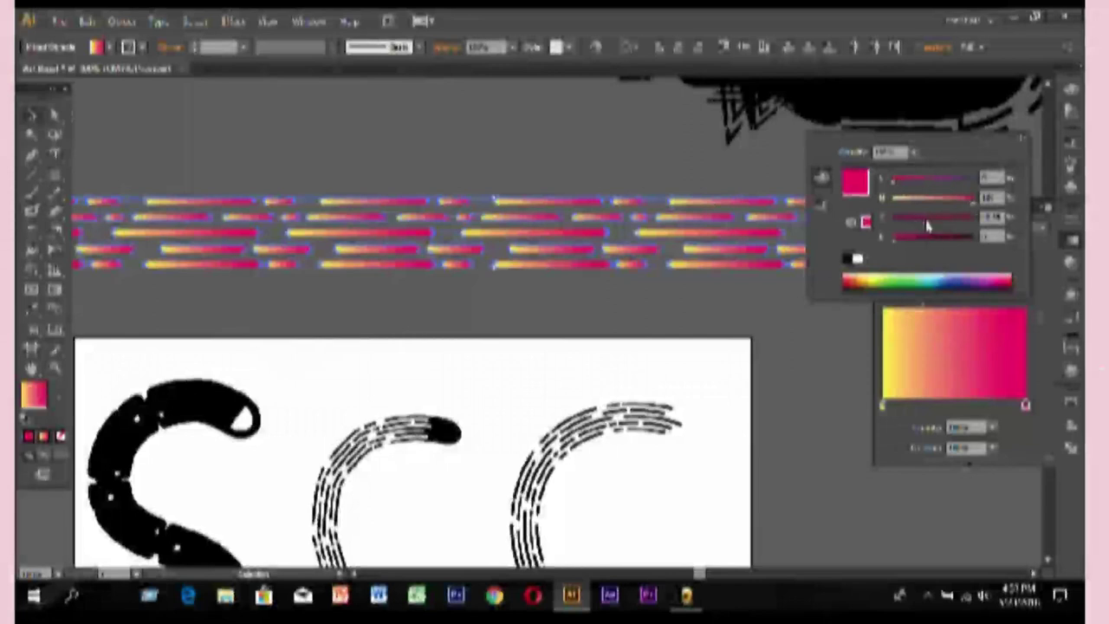
left_click_drag(947, 224, 905, 228)
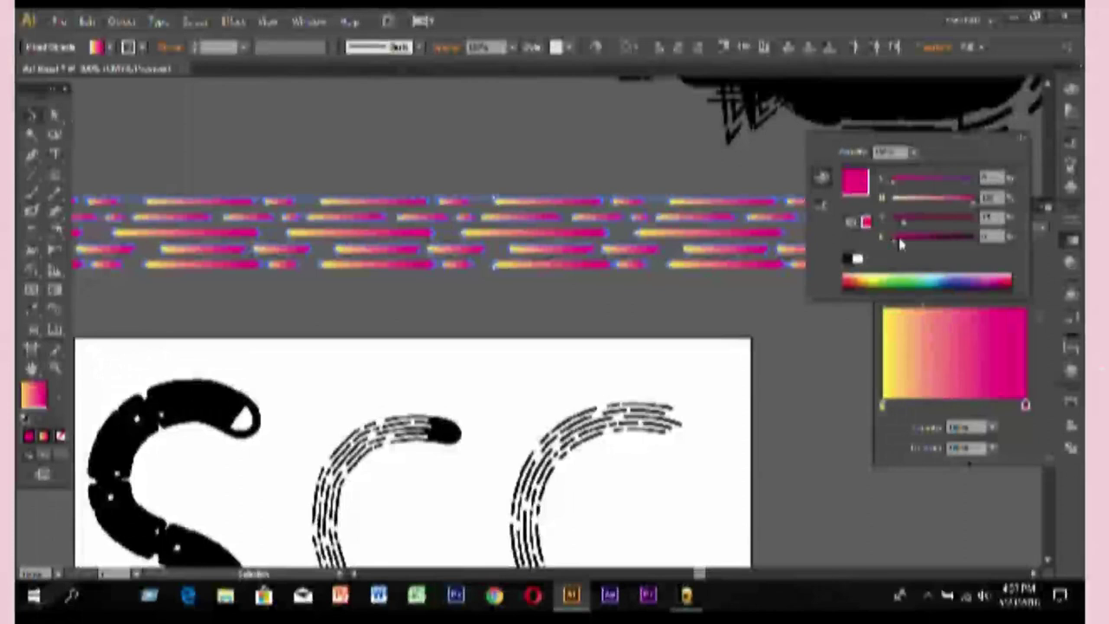
mouse_move(895, 181)
left_mouse_down()
mouse_move(931, 185)
mouse_move(903, 185)
left_mouse_up()
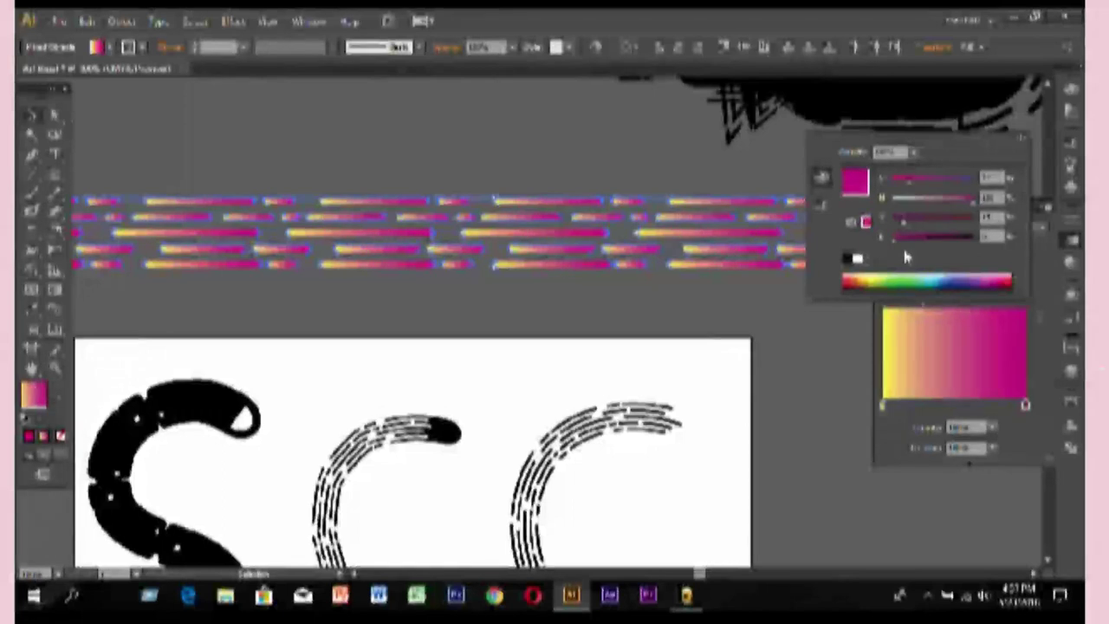
left_click(884, 404)
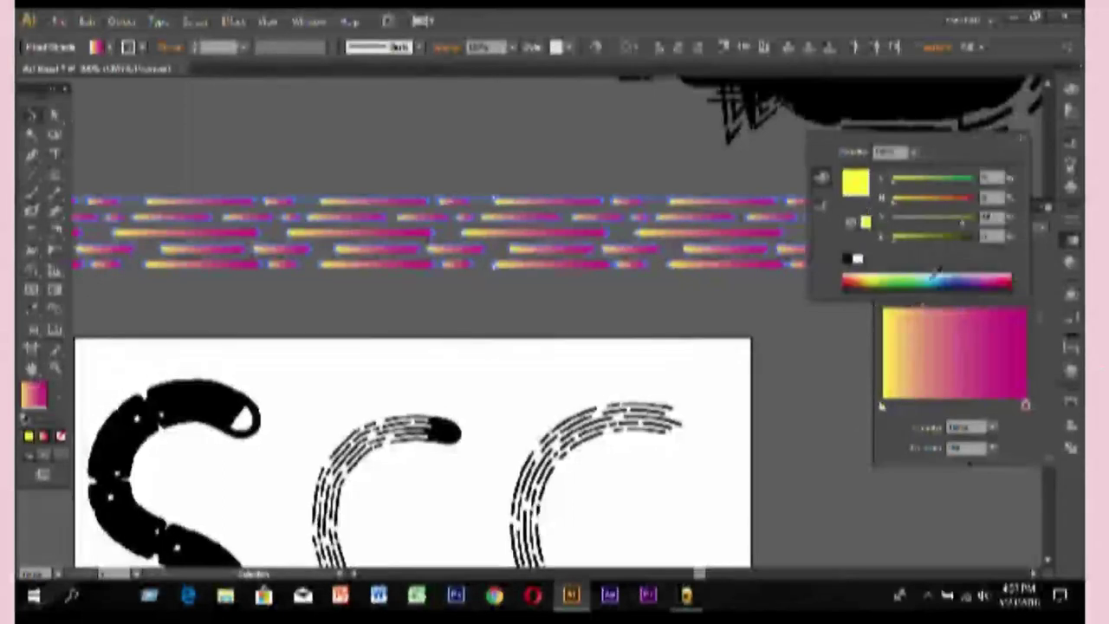
Set the gradient's start stop to a soft cyan-blue.
left_click(939, 279)
left_click_drag(939, 278, 949, 276)
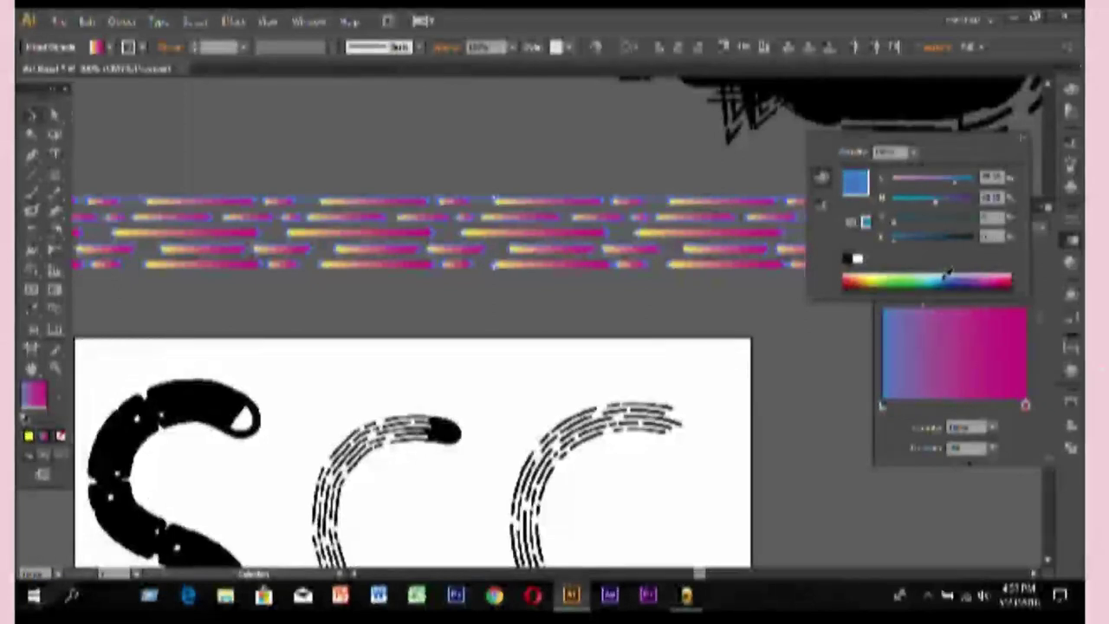
left_click(925, 277)
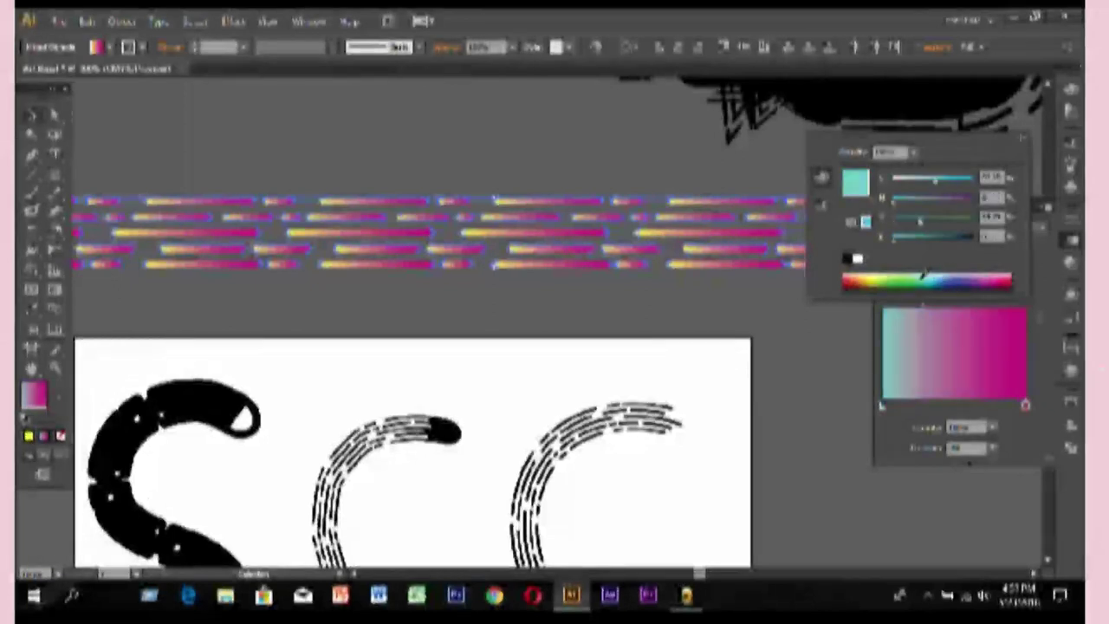
left_click(940, 277)
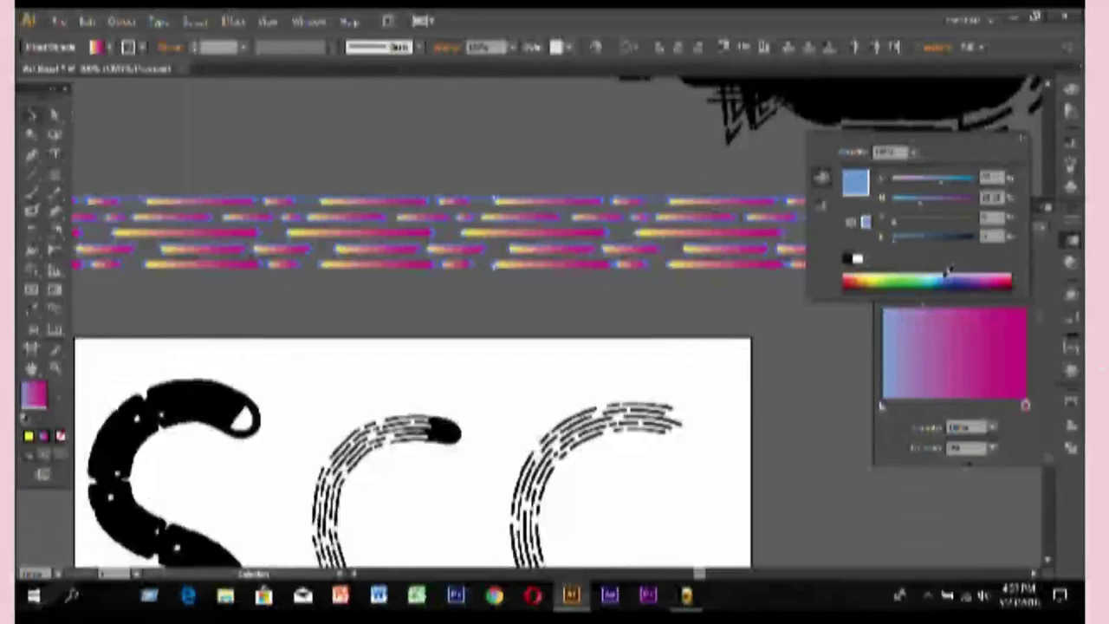
left_click(947, 275)
left_click(948, 273)
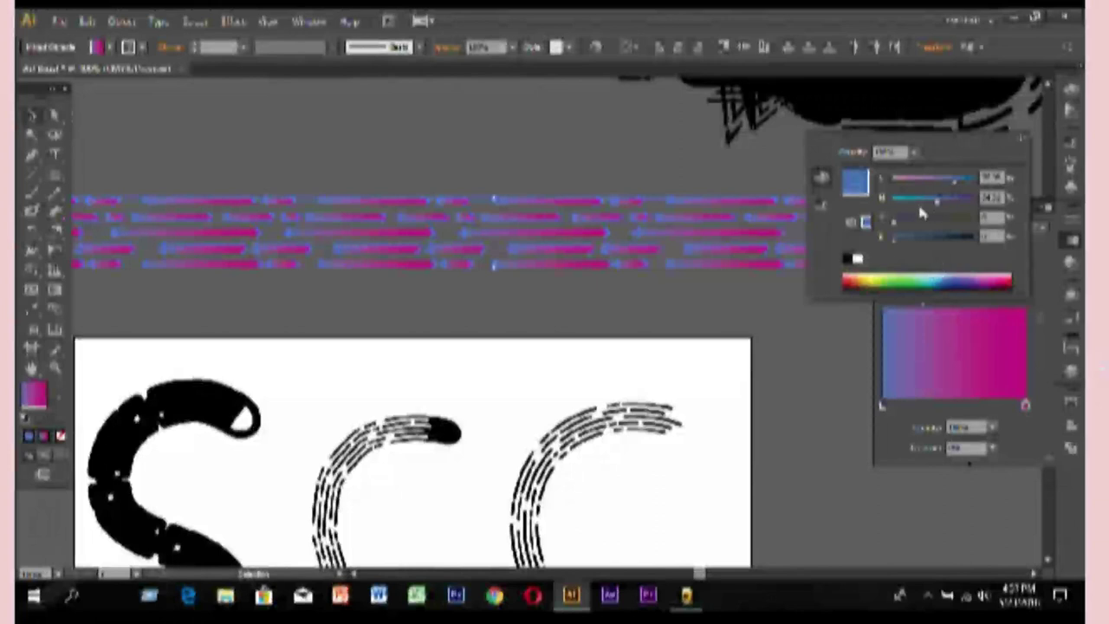
left_click_drag(939, 206, 910, 208)
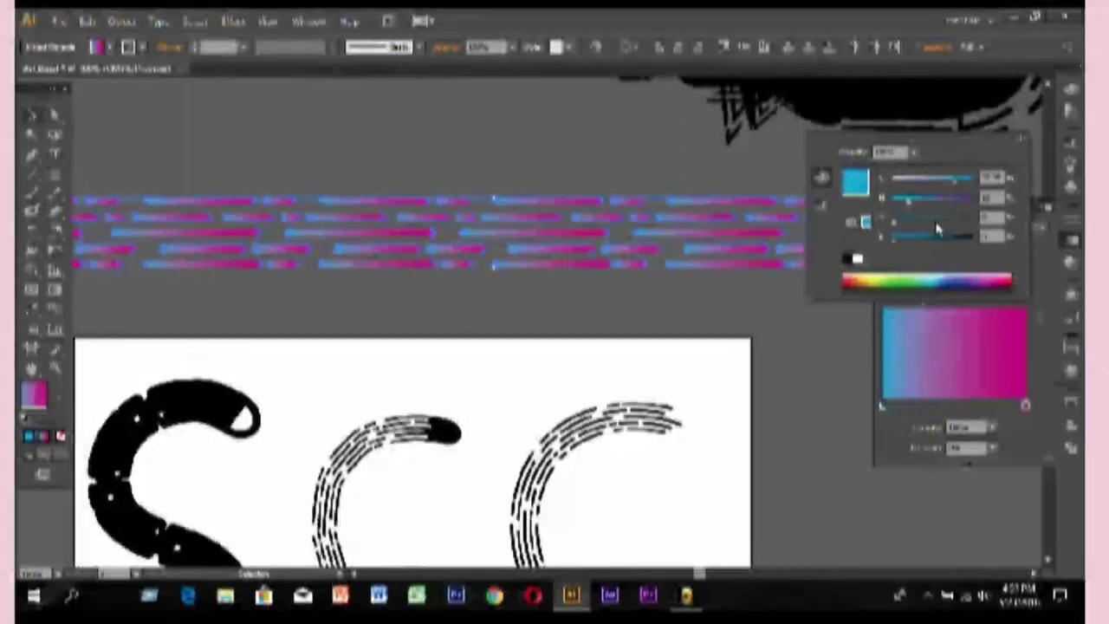
left_click_drag(954, 184, 947, 184)
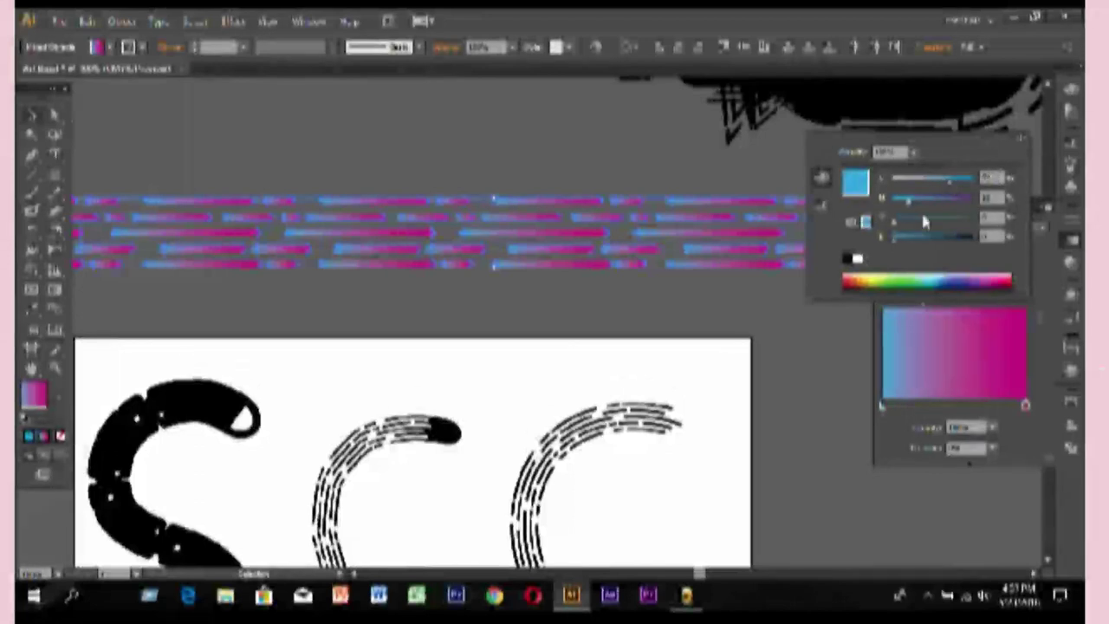
Reposition the gradient stops so cyan starts at the left end and magenta dominates.
left_click(1004, 405)
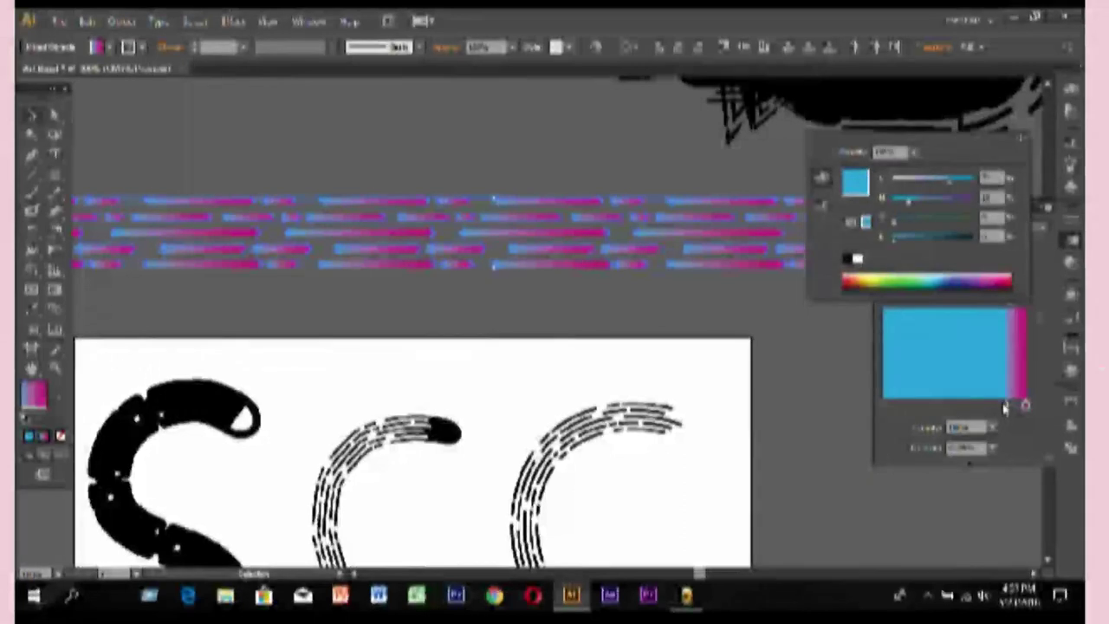
key("Escape")
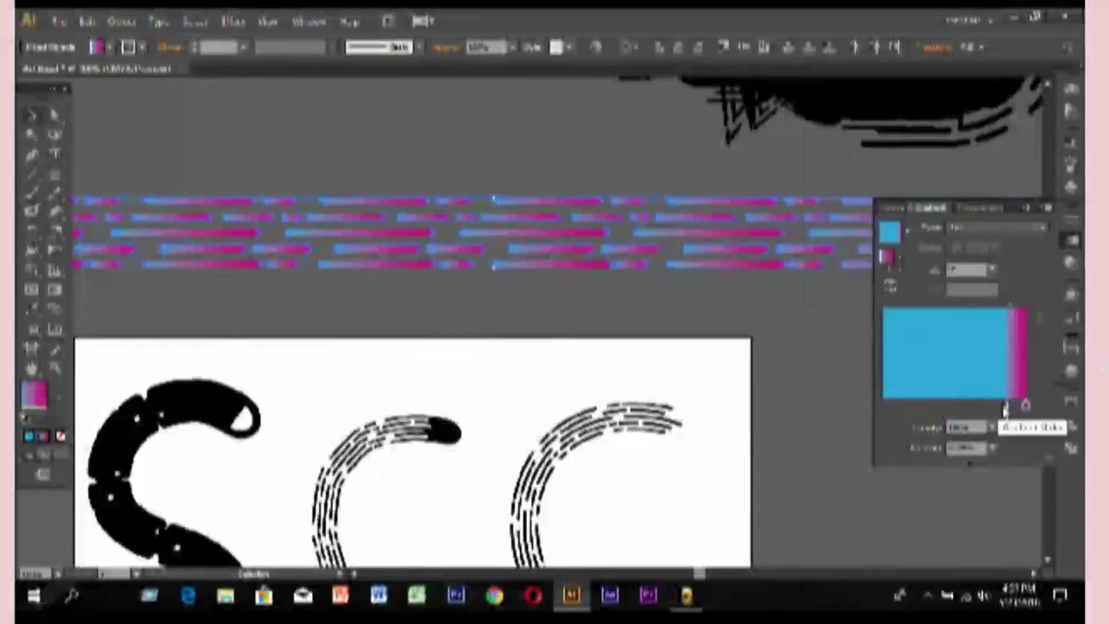
left_click_drag(1005, 406, 878, 405)
left_click_drag(1024, 404, 972, 405)
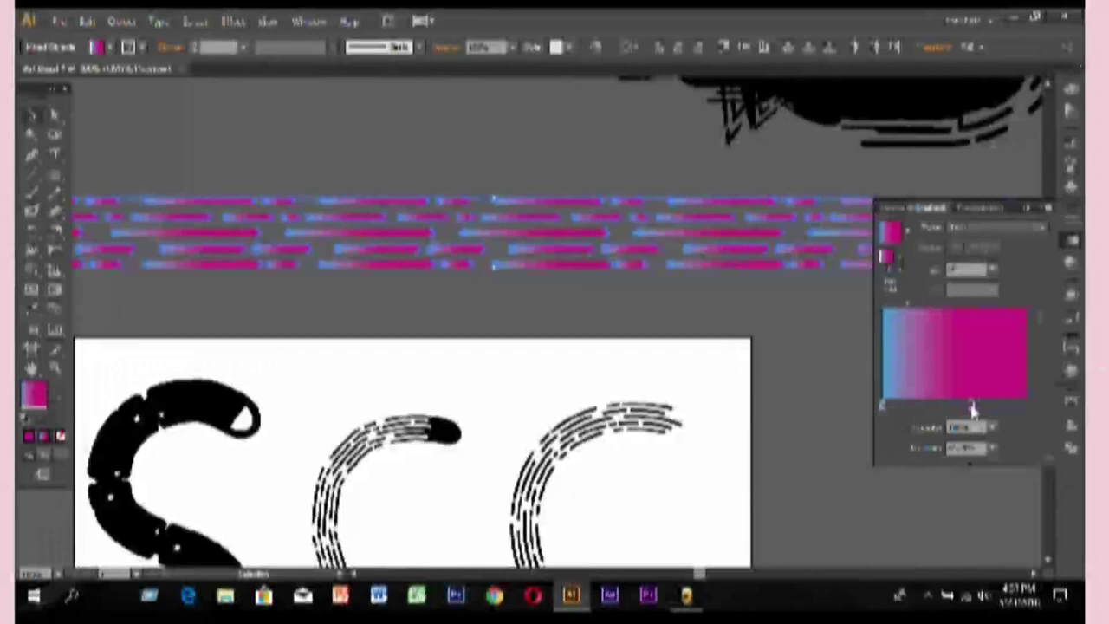
Add a yellow-green stop to the stripe gradient, placed left of the pink.
left_click(1025, 405)
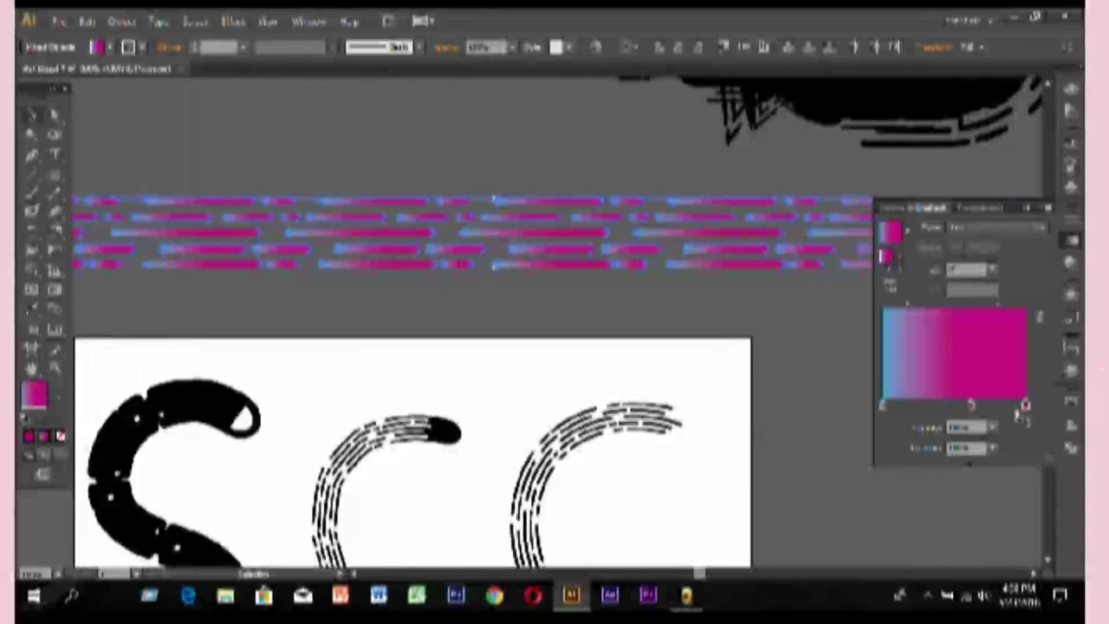
left_click_drag(971, 403, 959, 405)
double_click(959, 406)
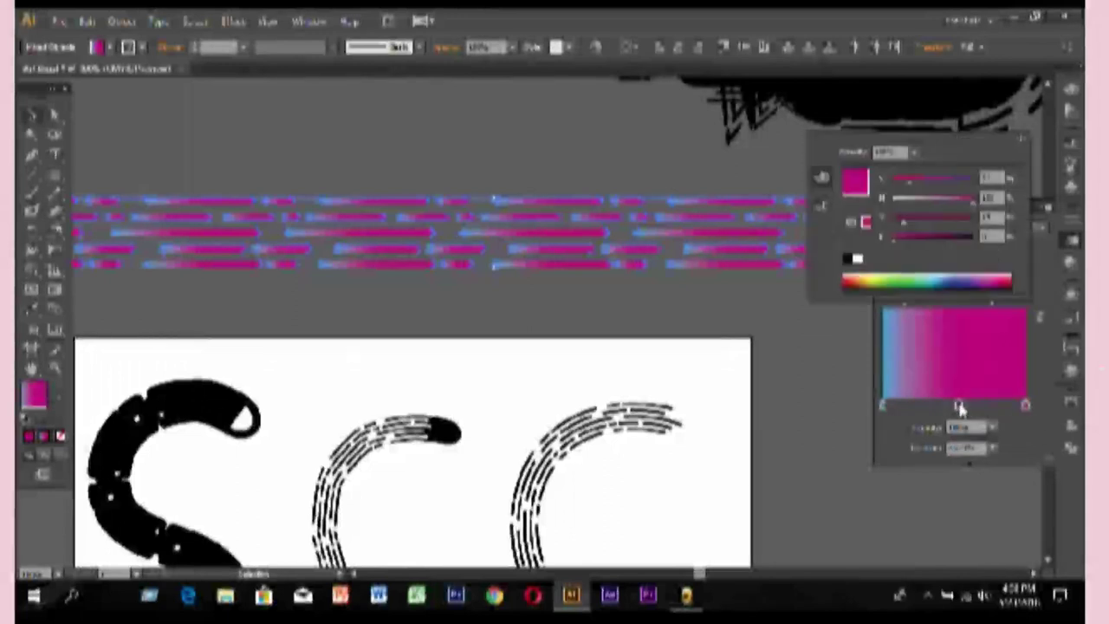
left_click(882, 277)
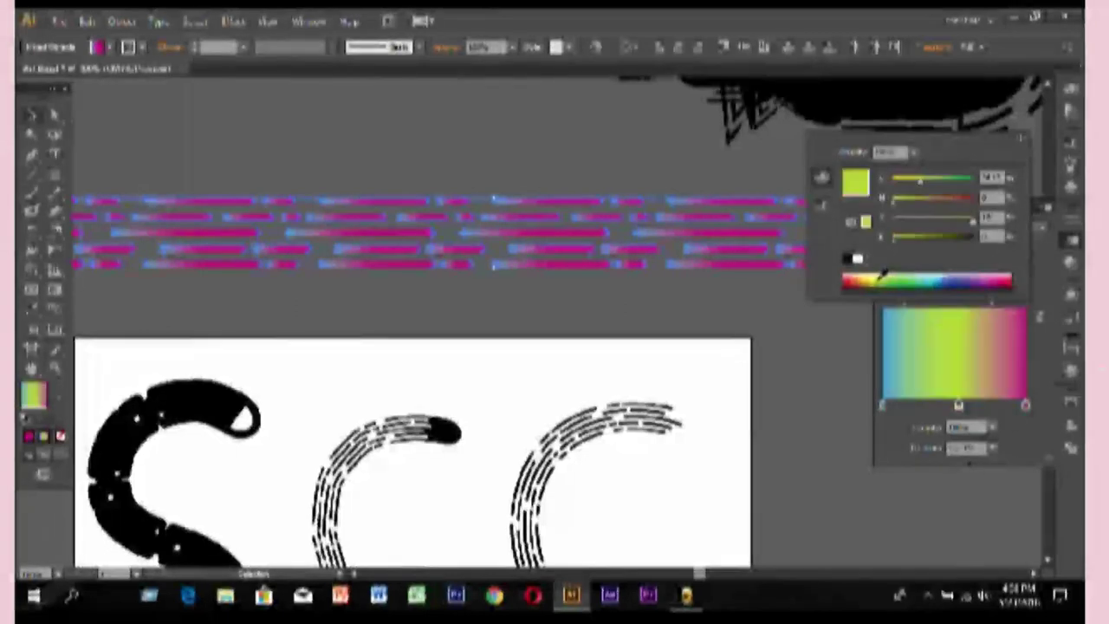
left_click_drag(881, 277, 884, 276)
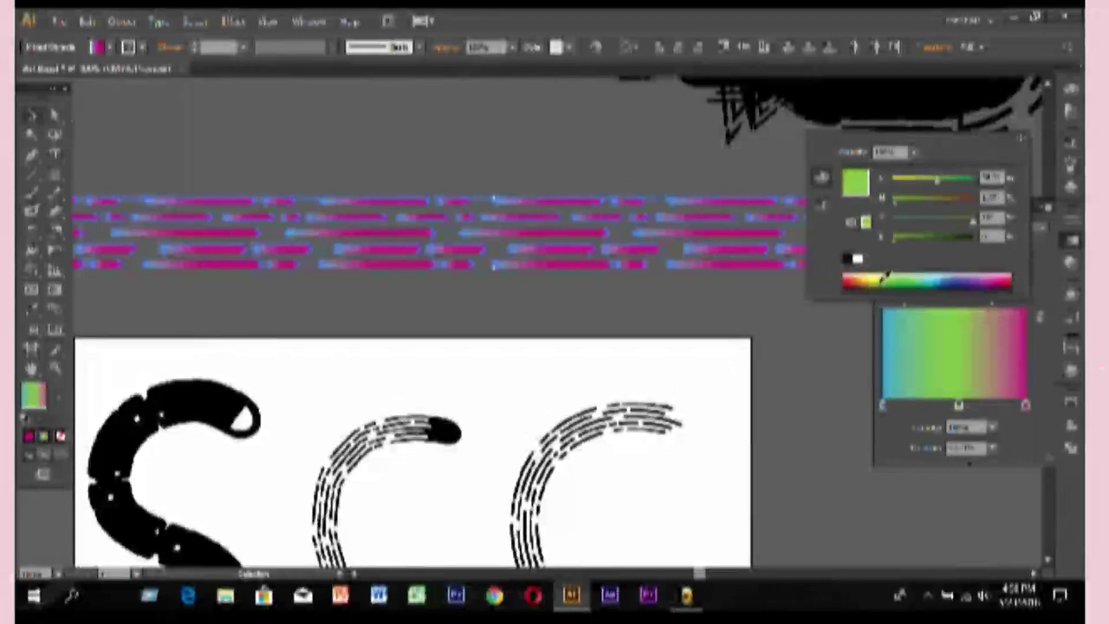
left_click_drag(883, 275, 888, 272)
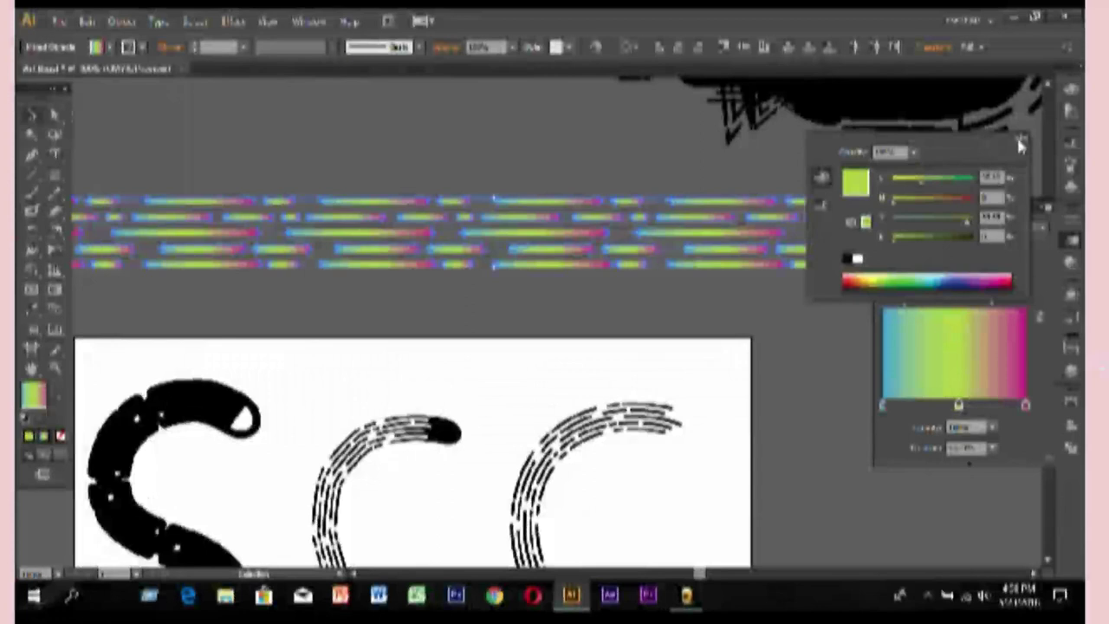
left_click(1041, 255)
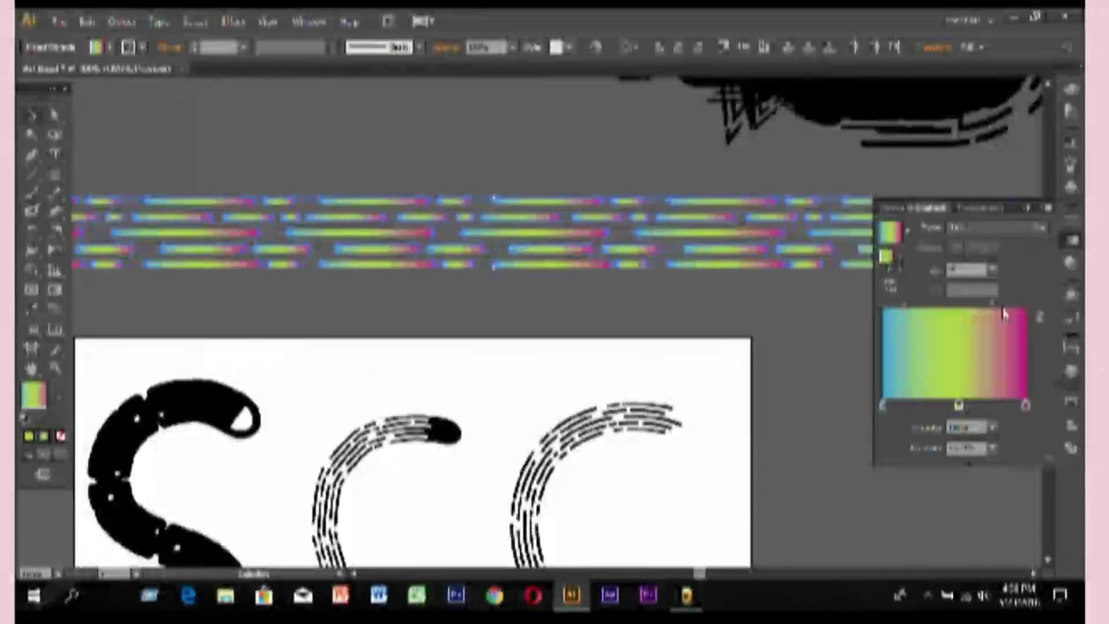
Brighten the right stop's pink, deselect everything and close the Gradient panel.
double_click(1025, 406)
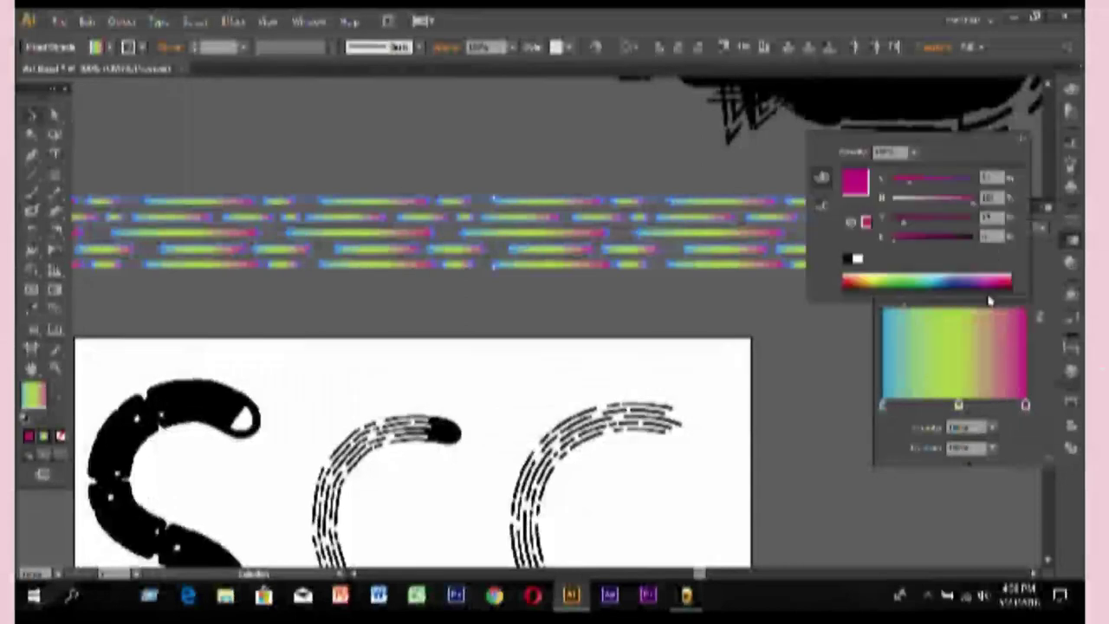
left_click_drag(906, 181, 882, 186)
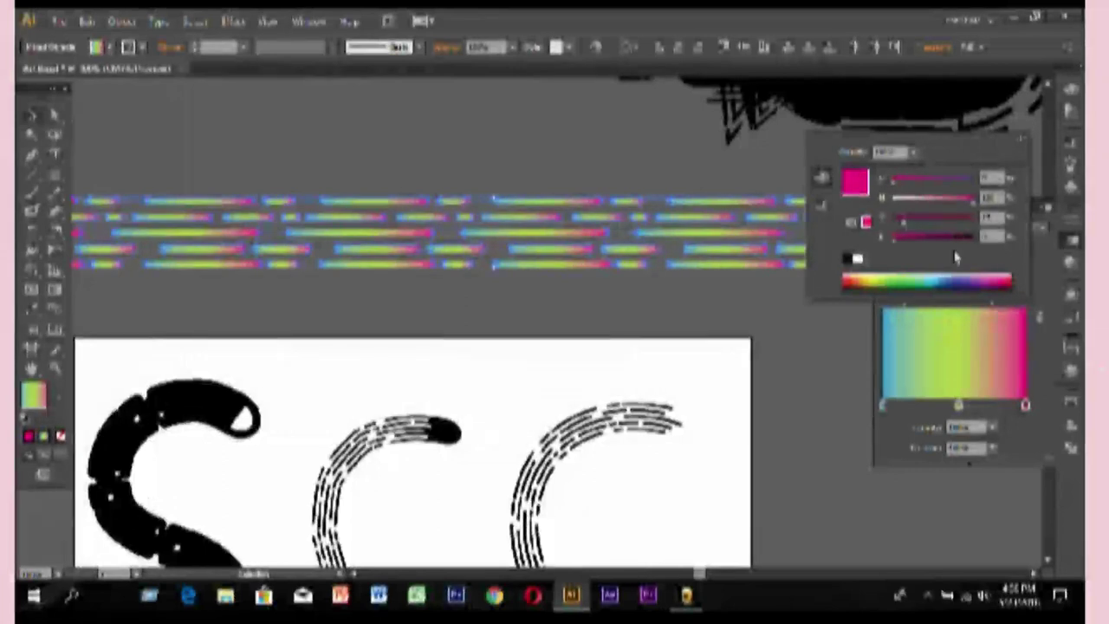
left_click(1038, 433)
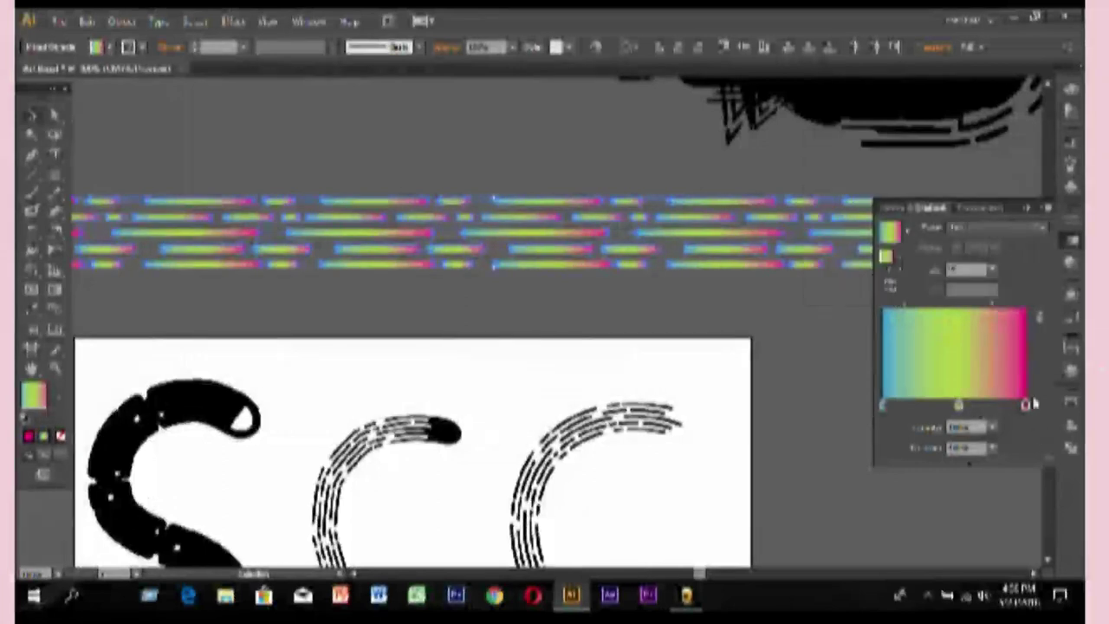
key("ctrl+shift+a")
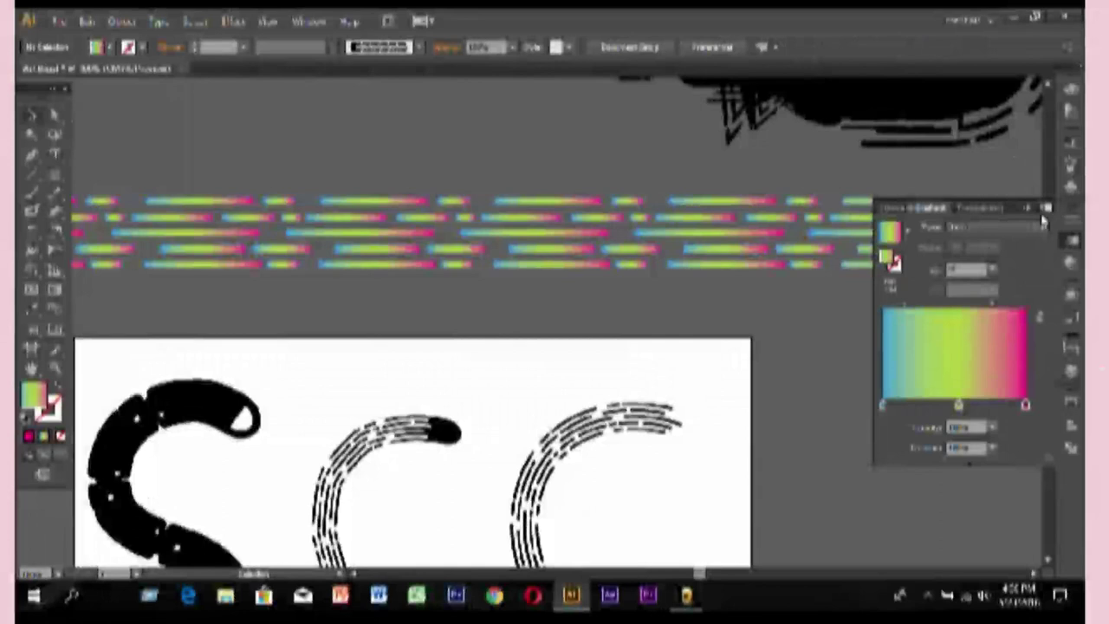
left_click(1026, 209)
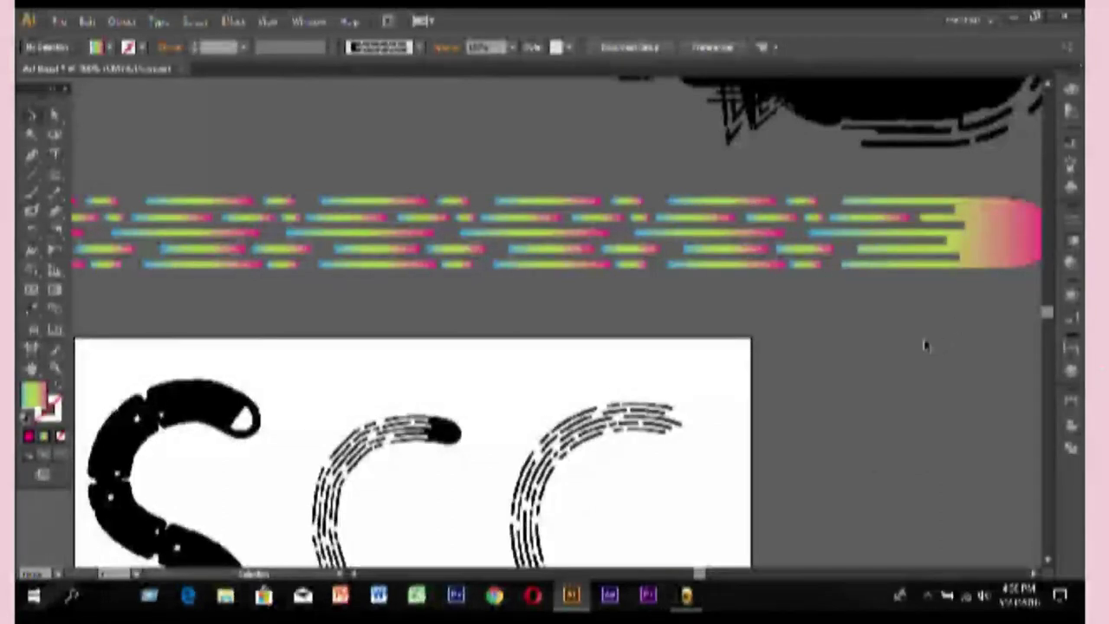
scroll(671, 409, "down", 1)
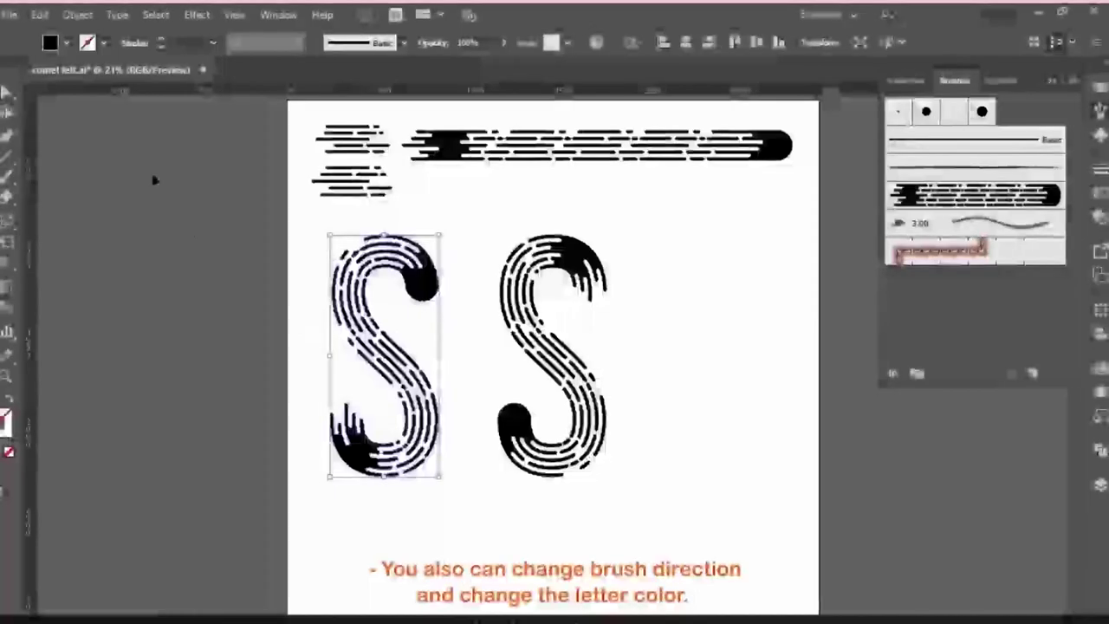
Select all strokes of the left S and combine them into one compound path.
left_click(64, 43)
left_click(77, 69)
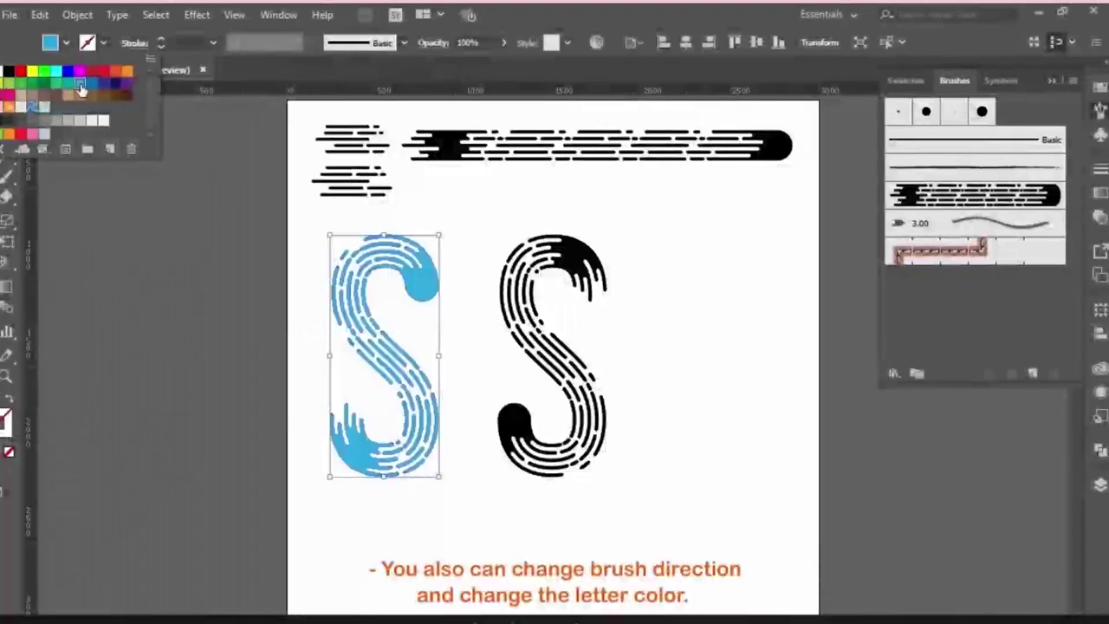
left_click(602, 490)
left_click_drag(478, 495, 294, 229)
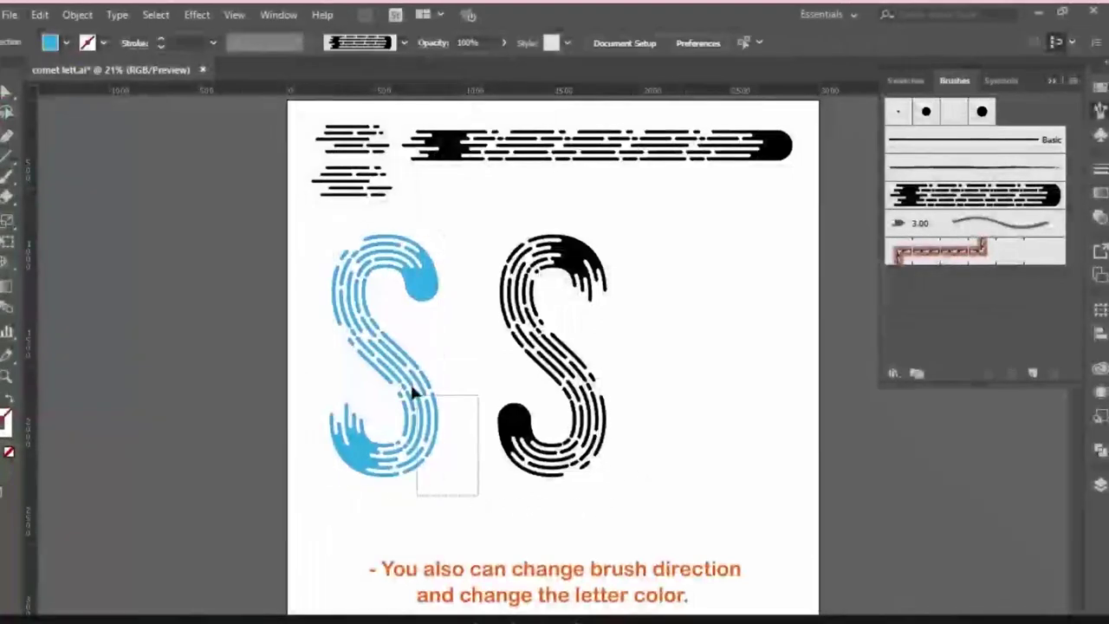
left_click(77, 14)
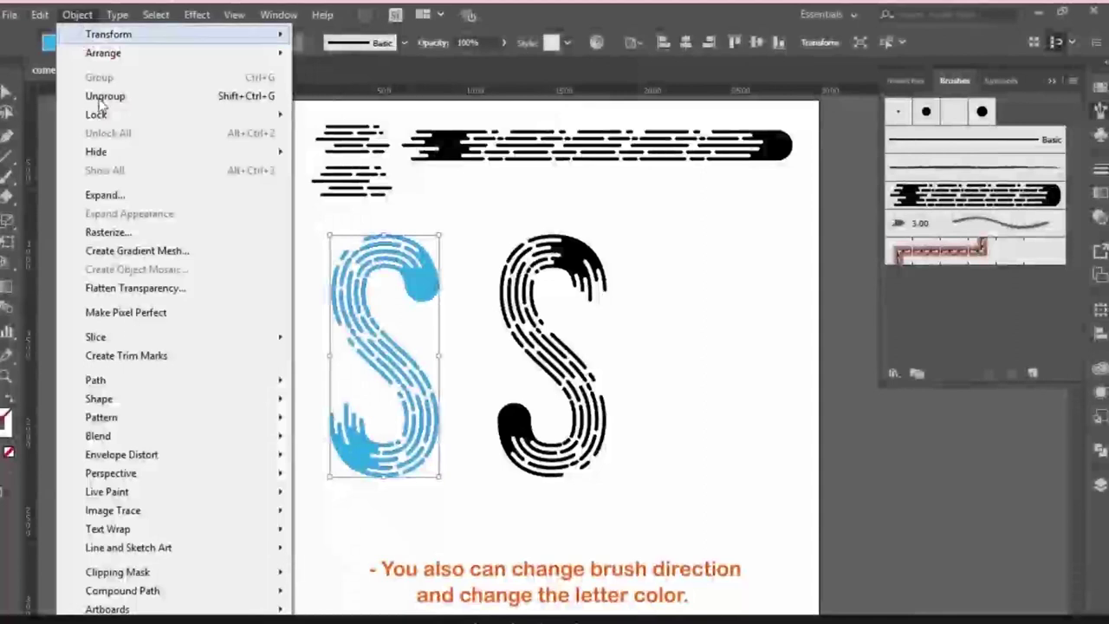
mouse_move(122, 590)
left_click(330, 592)
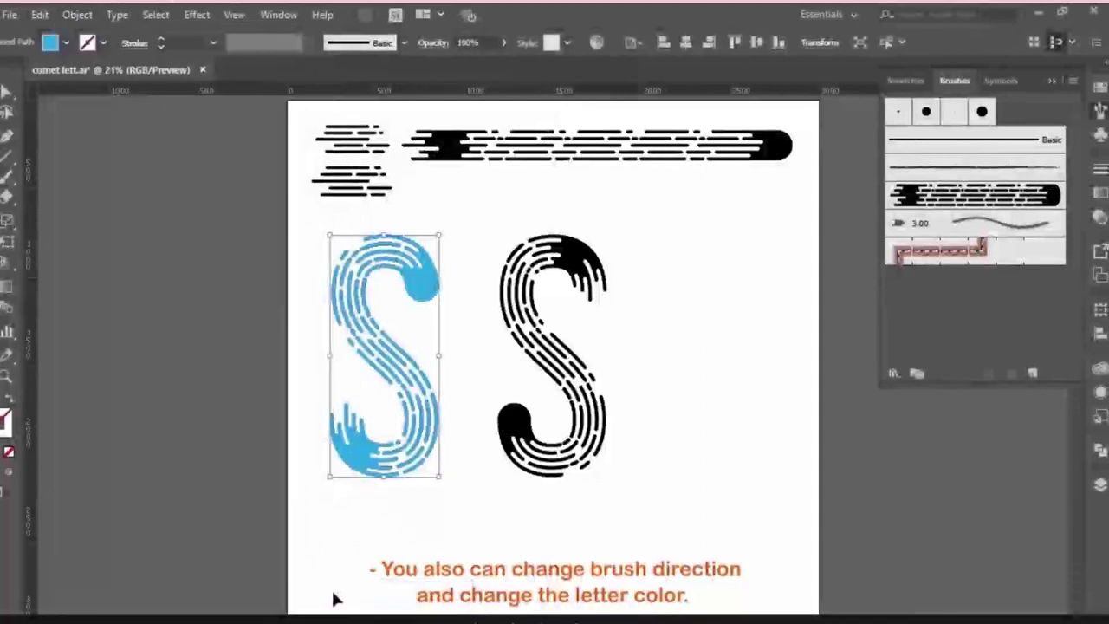
Fill the left S with a linear gradient and set the middle stop's Location to 50%.
left_click(1100, 193)
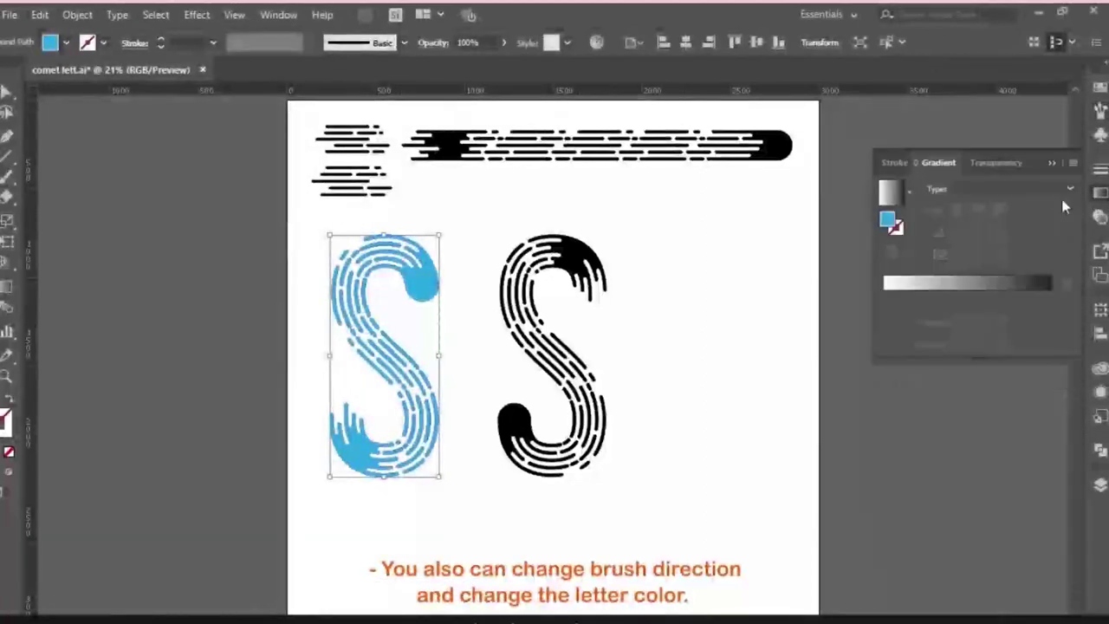
left_click(910, 192)
left_click(793, 222)
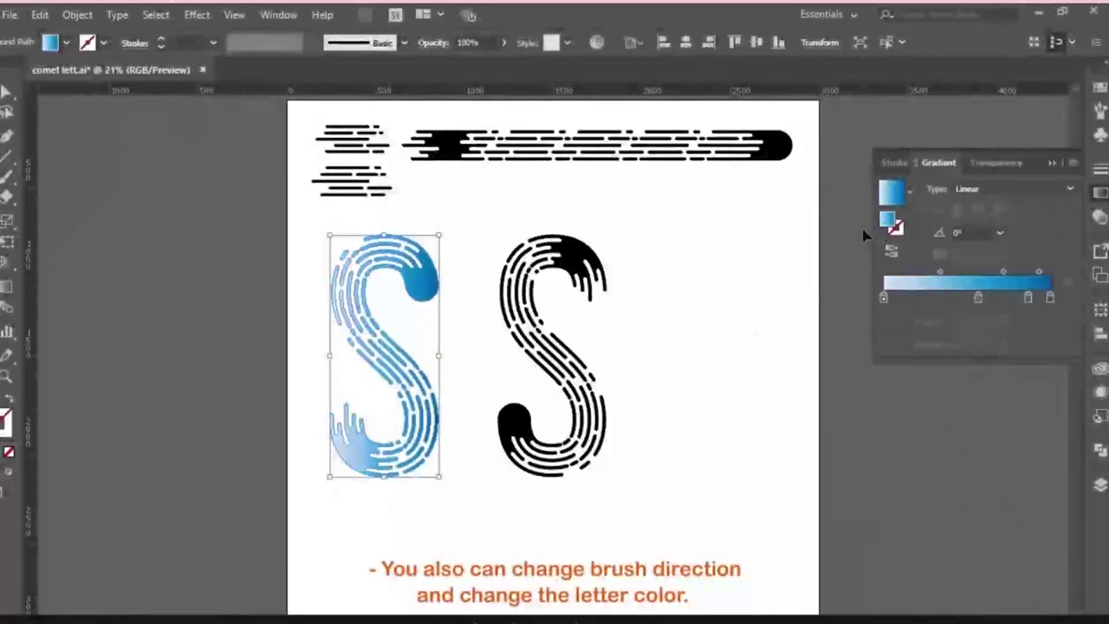
left_click(690, 349)
left_click(364, 403)
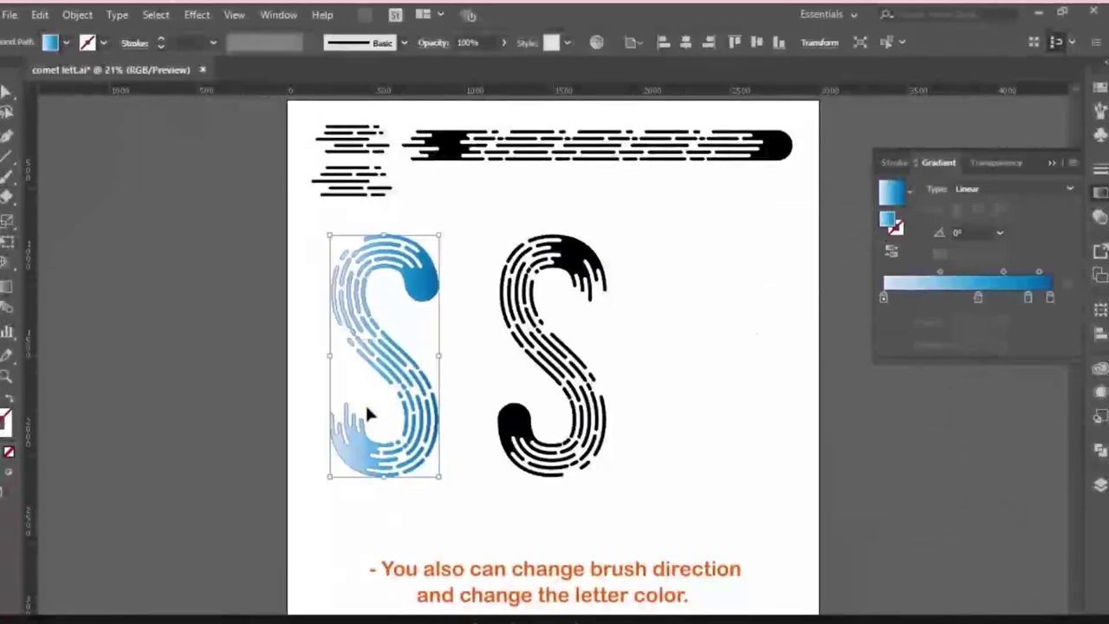
mouse_move(978, 297)
left_mouse_down()
mouse_move(1028, 297)
mouse_move(970, 304)
left_mouse_up()
left_click(968, 344)
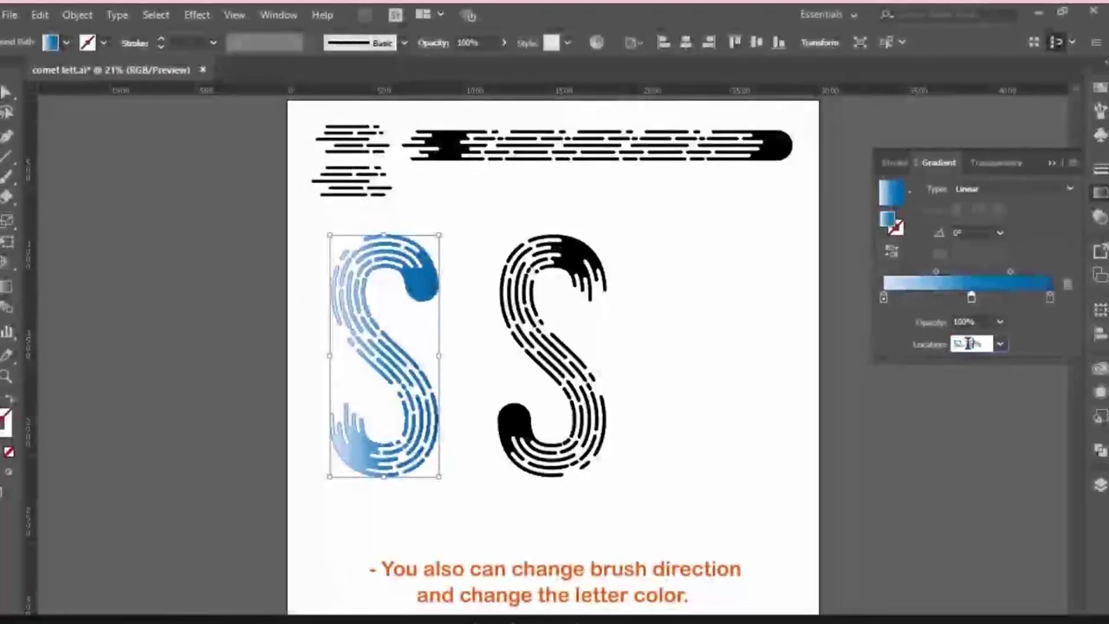
type("50")
key("Return")
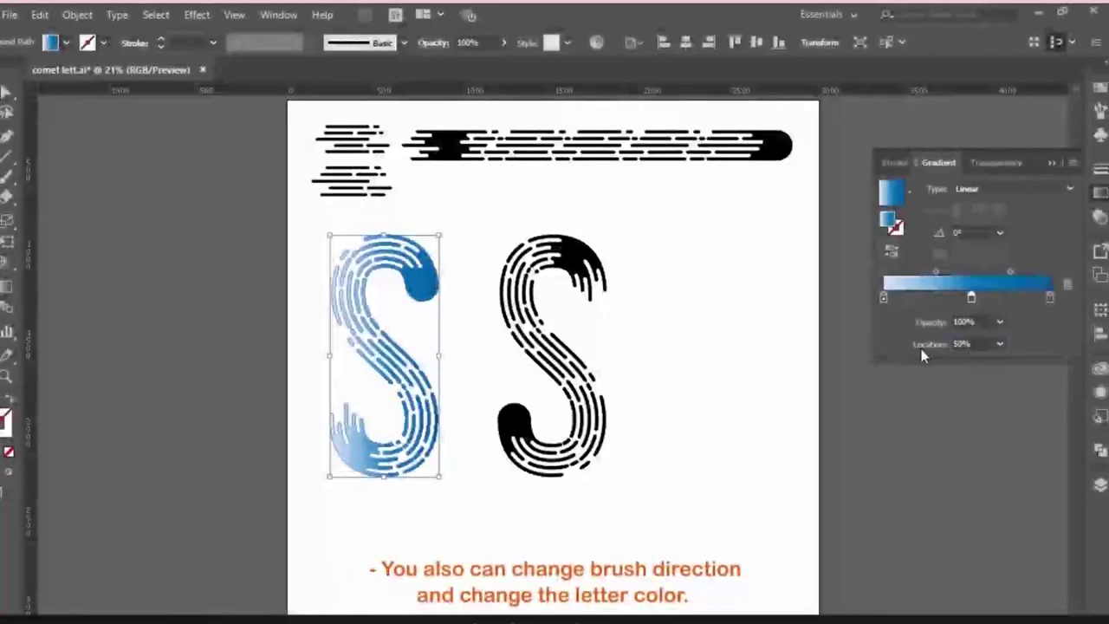
Colour the gradient stops magenta on the left, orange-red in the middle, cyan on the right.
left_click(883, 299)
double_click(884, 299)
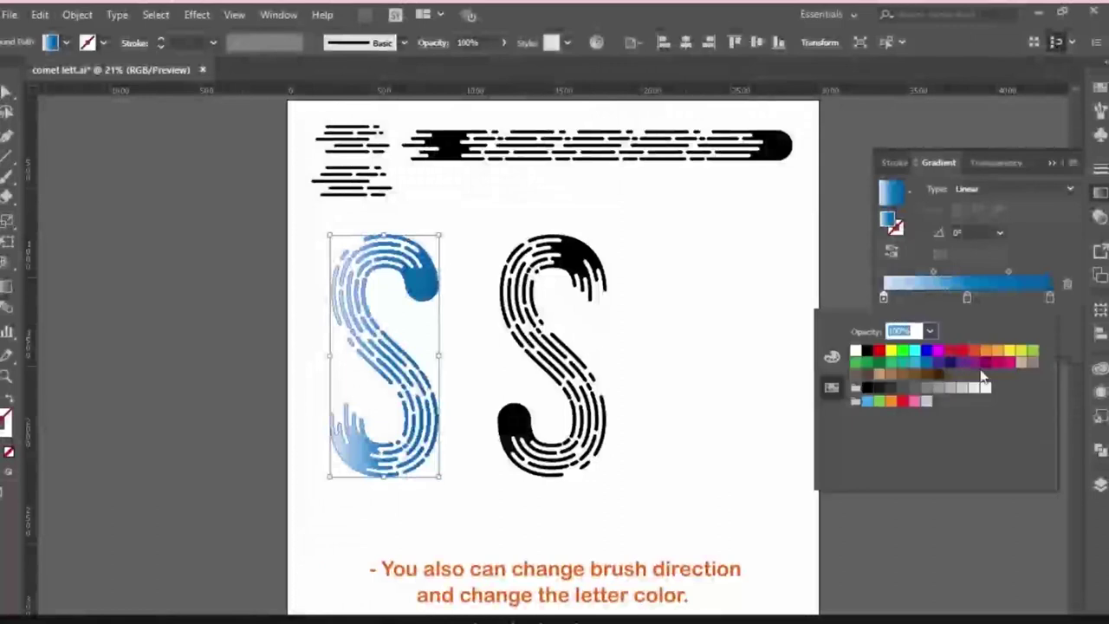
left_click(938, 350)
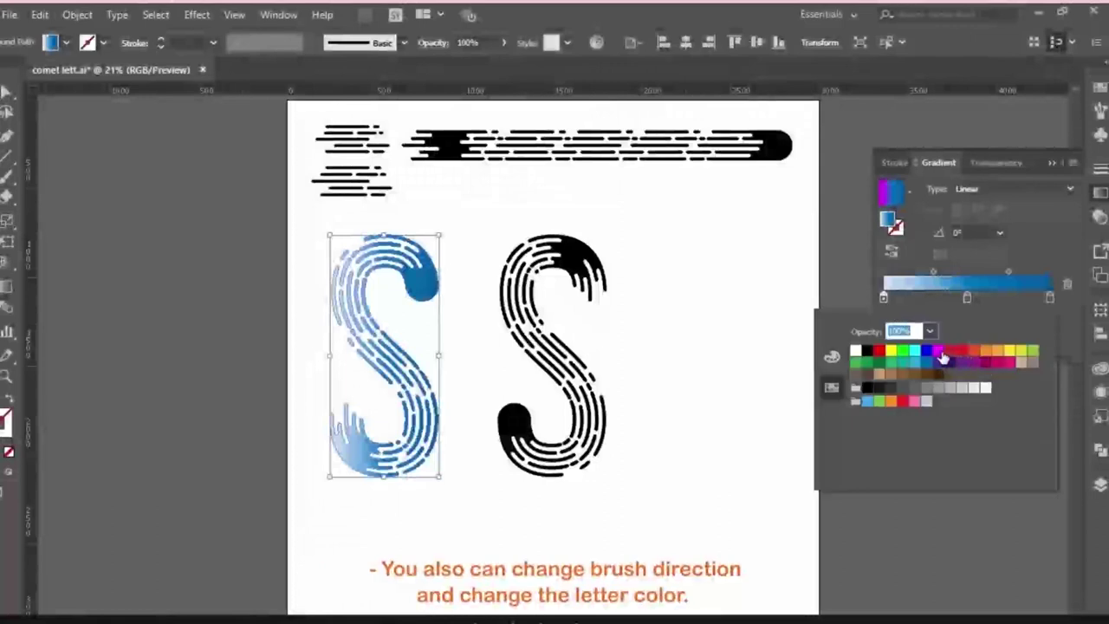
double_click(1050, 297)
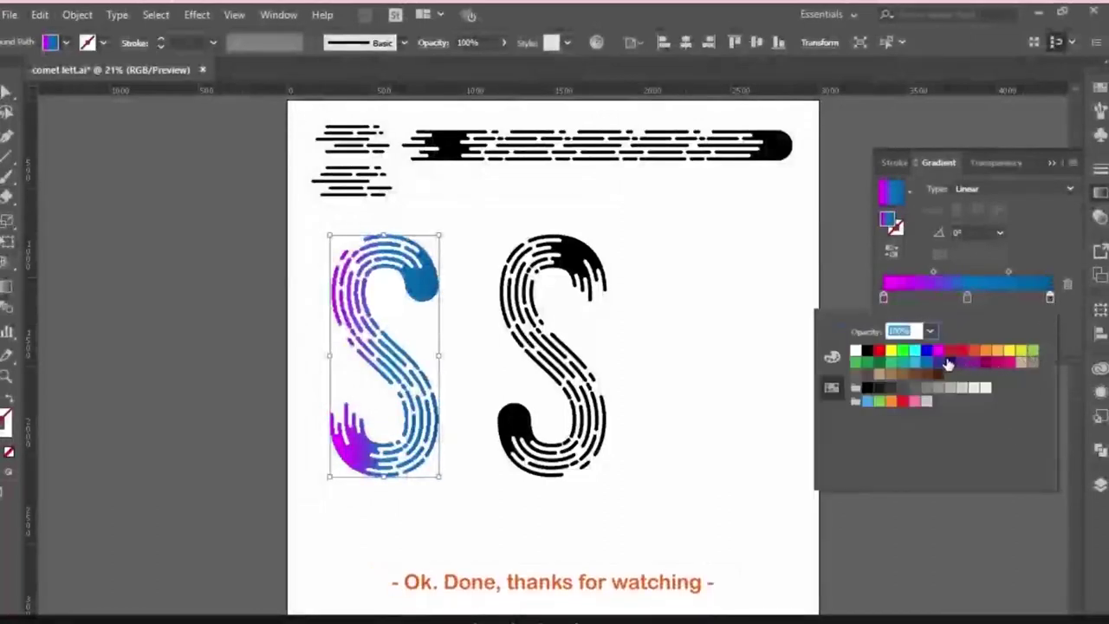
left_click(914, 351)
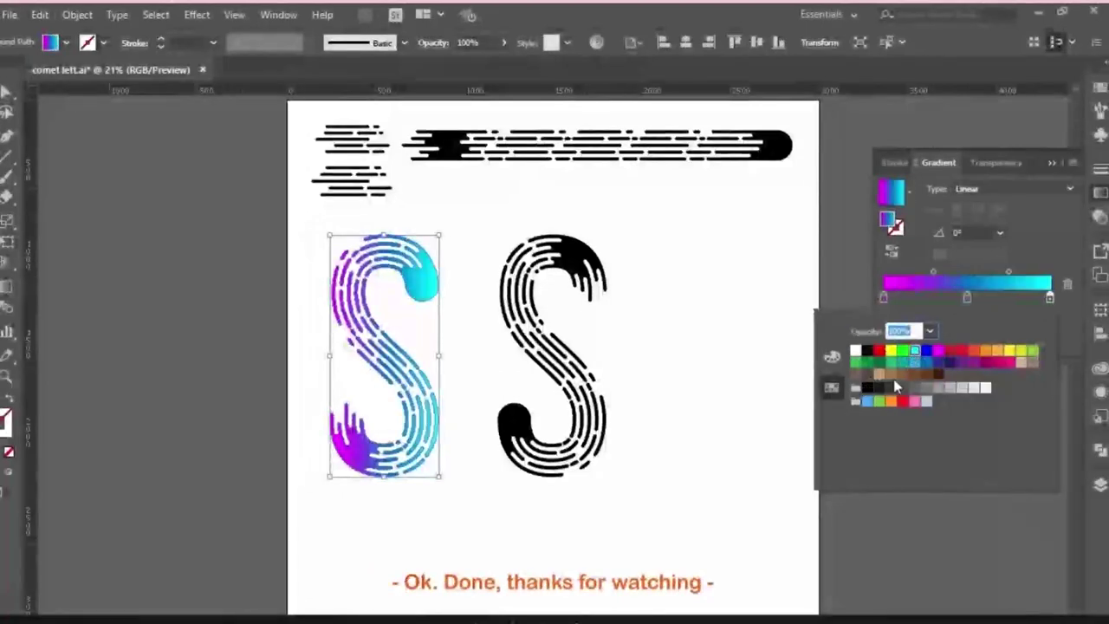
double_click(966, 297)
left_click(975, 352)
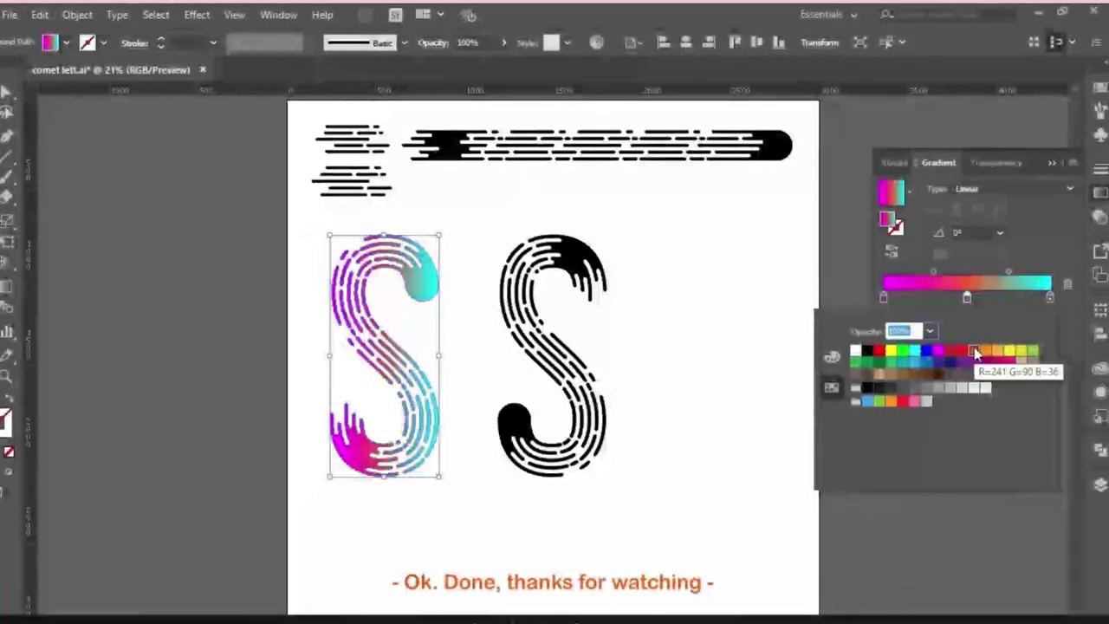
left_click(747, 348)
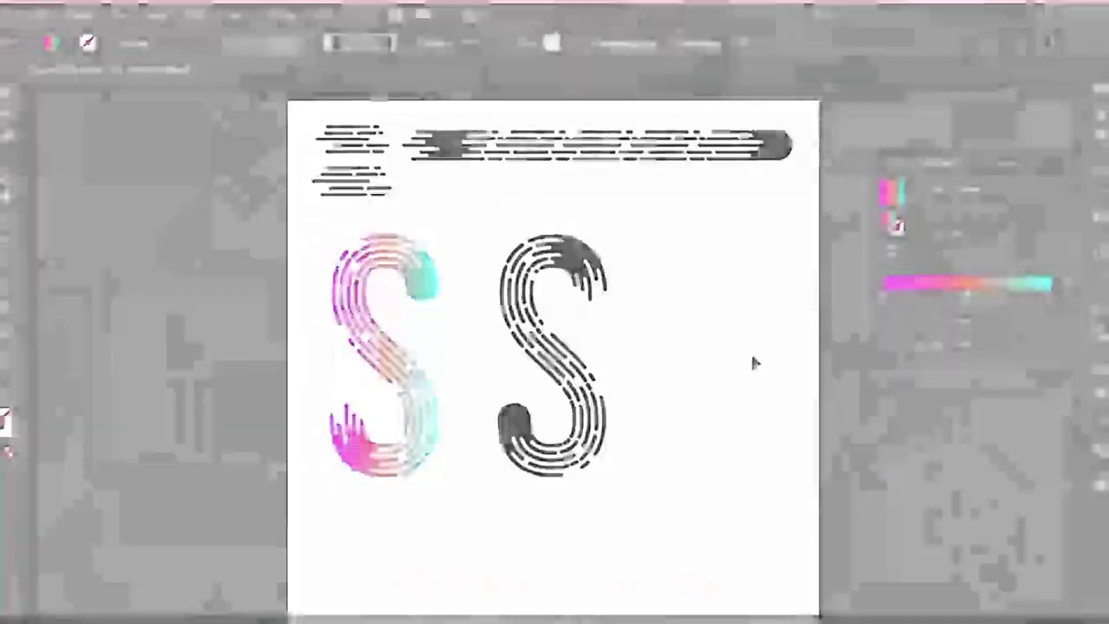